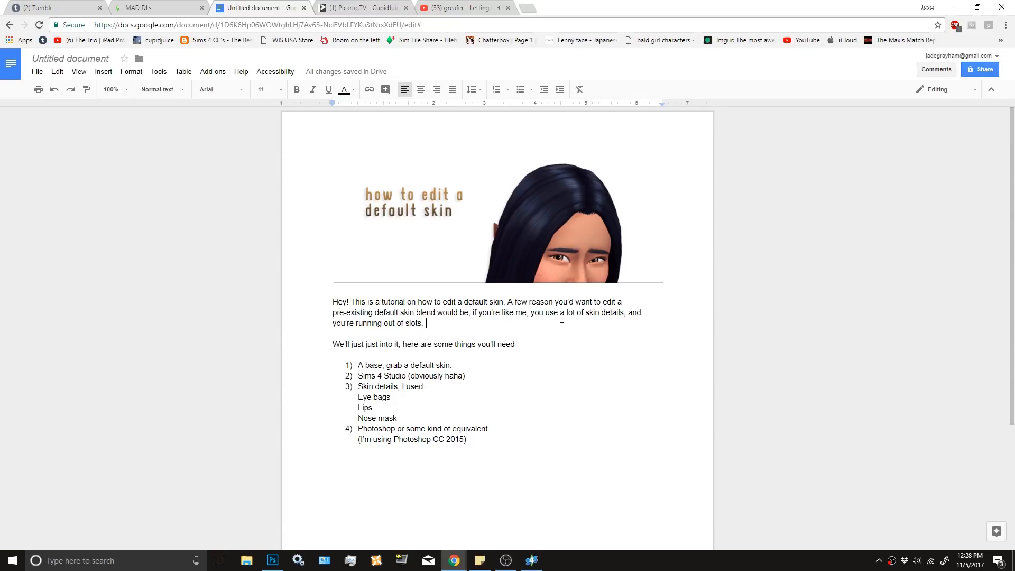
Clear the open windows off the desktop and reposition the sticky note and the components folder.
{"action": "key", "text": "super+e"}
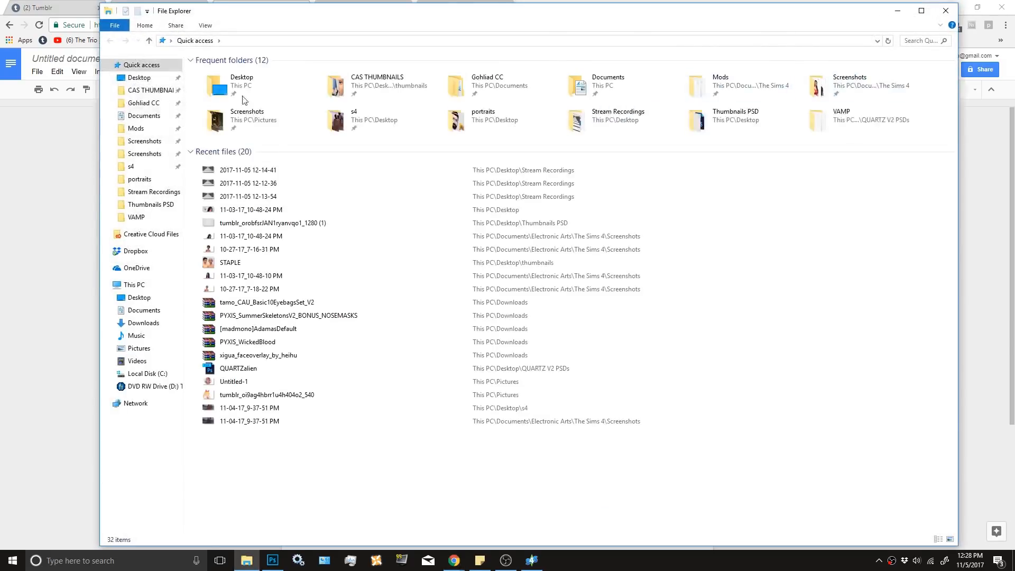
{"action": "left_click", "coordinate": [139, 77]}
{"action": "left_click", "coordinate": [952, 10]}
{"action": "left_click", "coordinate": [956, 8]}
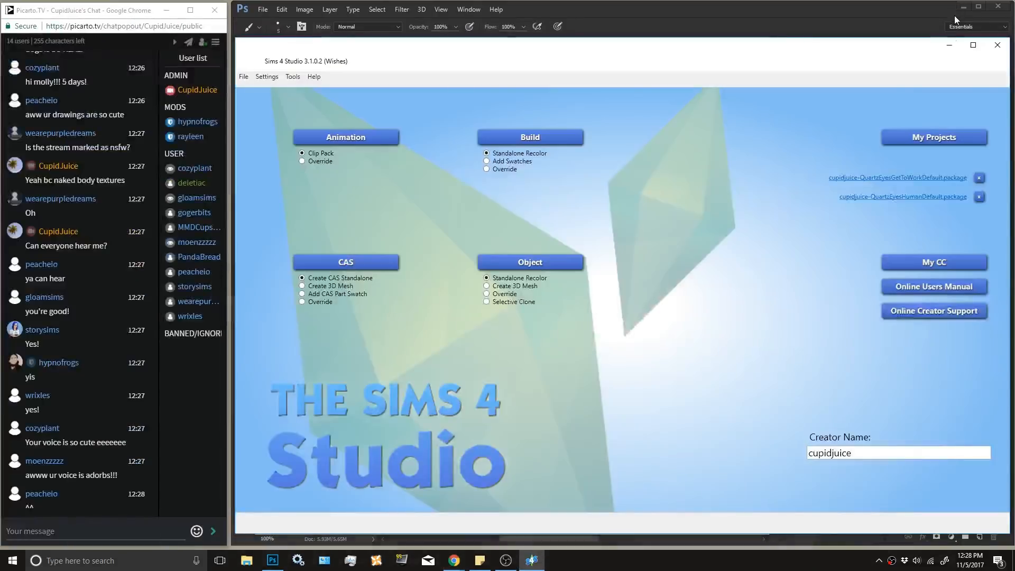
{"action": "left_click", "coordinate": [962, 18]}
{"action": "left_click", "coordinate": [966, 5]}
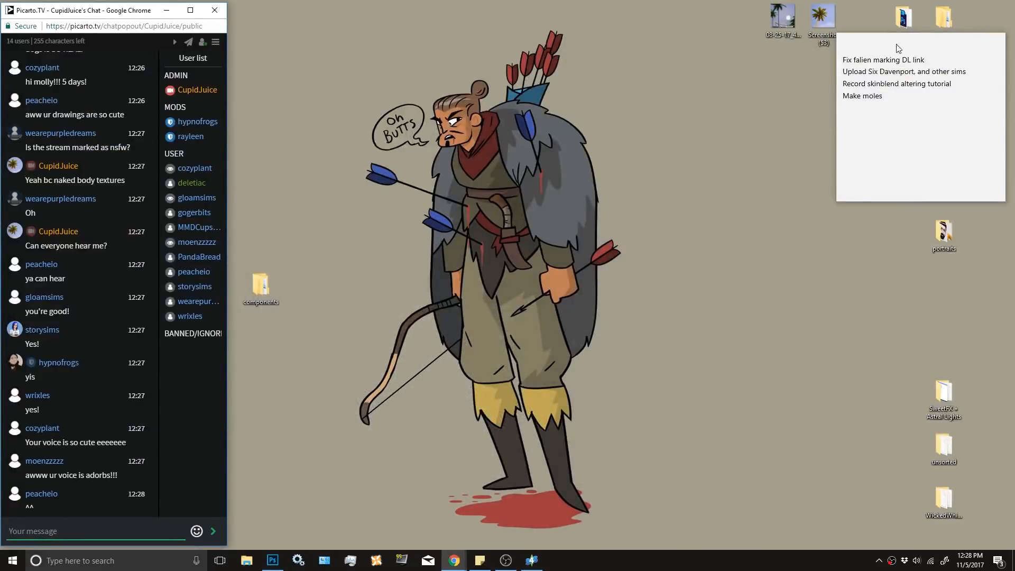
{"action": "left_click_drag", "start_coordinate": [898, 42], "coordinate": [829, 124]}
{"action": "left_click_drag", "start_coordinate": [264, 287], "coordinate": [667, 127]}
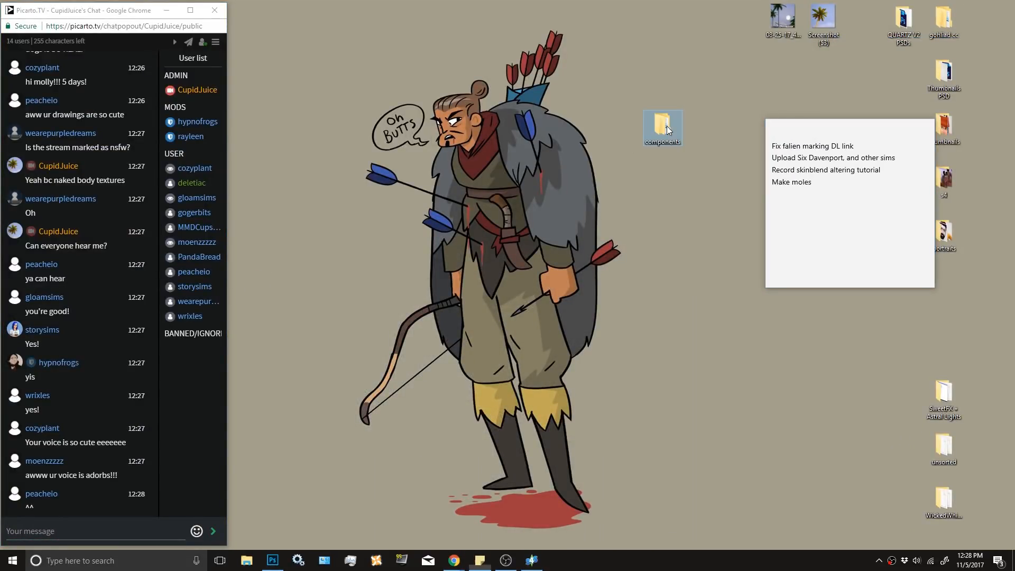
Add the line "Base skin" below the existing to-do items in the sticky note.
{"action": "left_click", "coordinate": [825, 187]}
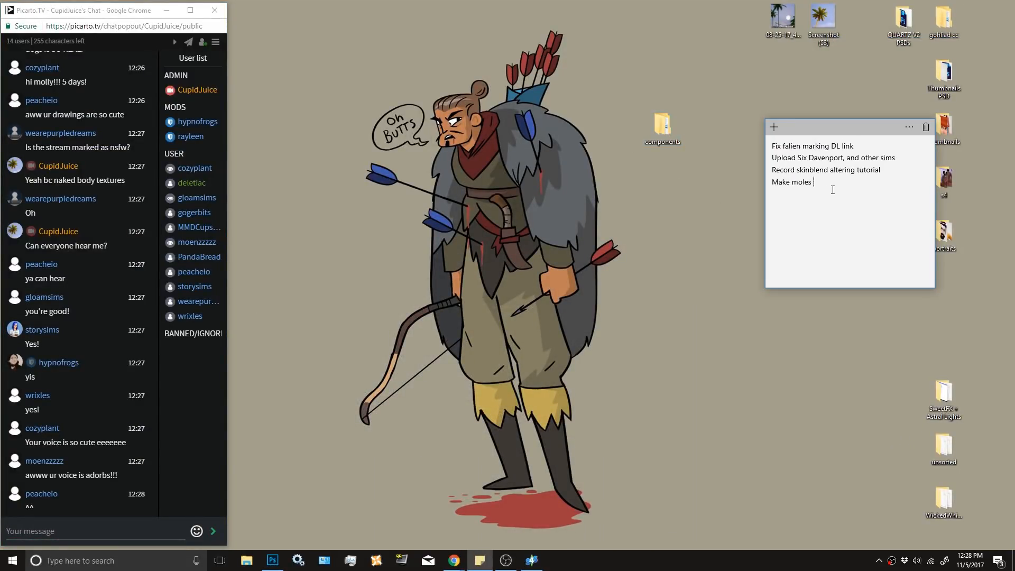
{"action": "type", "text": "Base d"}
{"action": "key", "text": "BackSpace"}
{"action": "type", "text": "skin"}
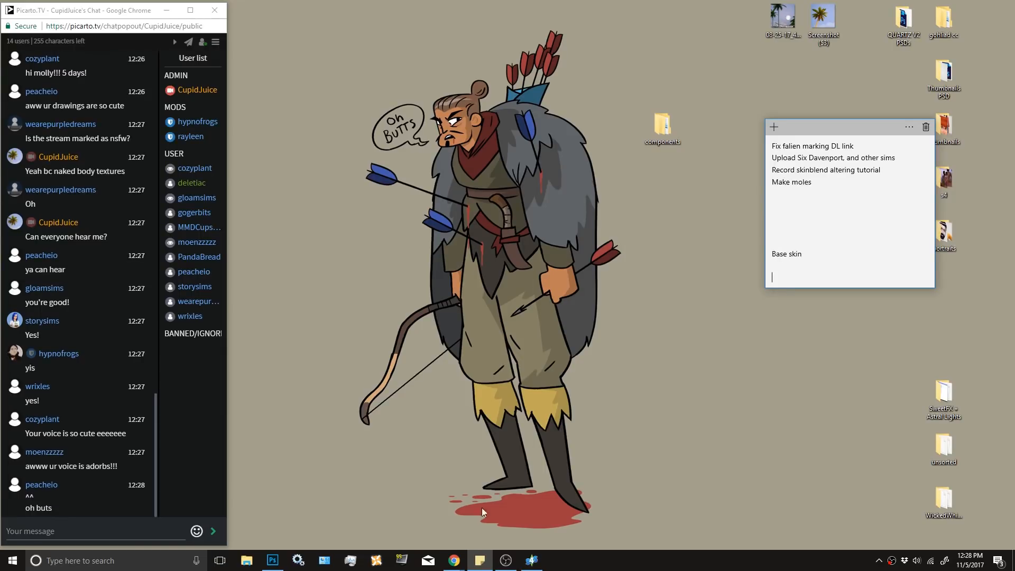
Copy the link of the MAD DLs skinblend megapost, send it in the stream chat and minimise the browser.
{"action": "left_click", "coordinate": [462, 544]}
{"action": "left_click", "coordinate": [148, 7]}
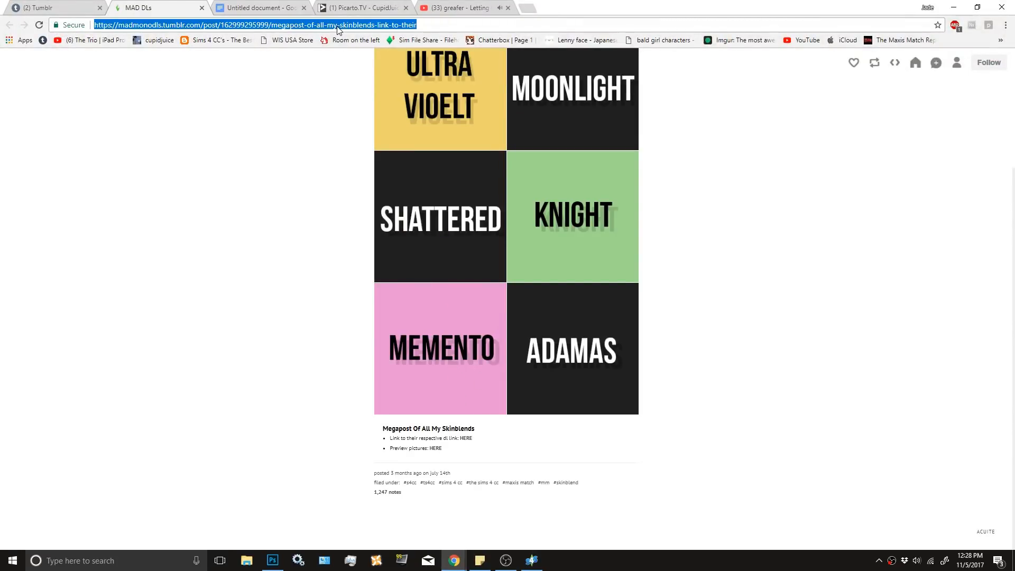
{"action": "left_click", "coordinate": [524, 498]}
{"action": "key", "text": "ctrl+v"}
{"action": "key", "text": "Return"}
{"action": "left_click", "coordinate": [953, 6]}
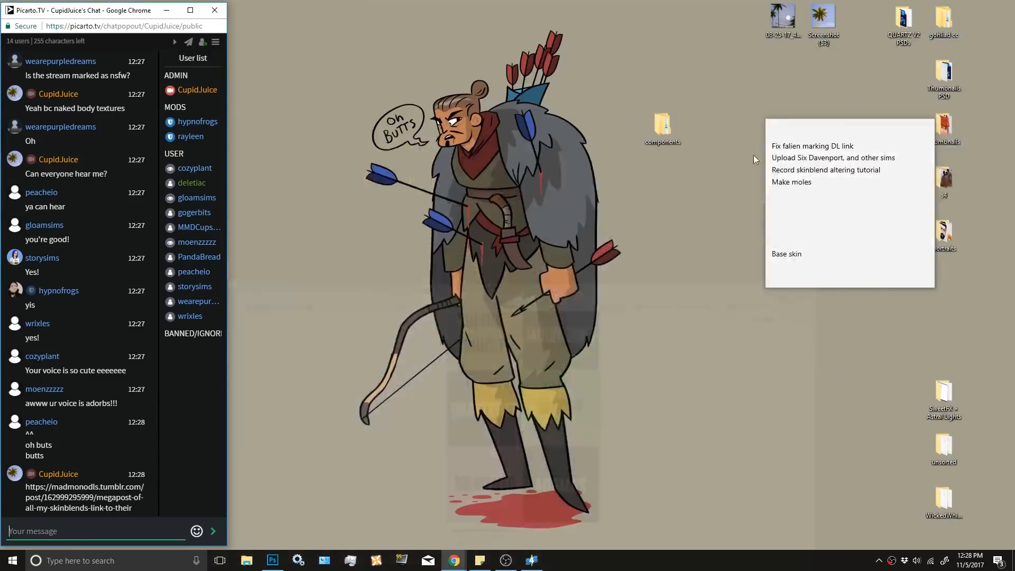
Open the components folder from the desktop and resize and move its window beside the chat.
{"action": "left_click", "coordinate": [698, 200]}
{"action": "double_click", "coordinate": [663, 124]}
{"action": "left_click_drag", "start_coordinate": [956, 57], "coordinate": [627, 55]}
{"action": "left_click_drag", "start_coordinate": [516, 16], "coordinate": [666, 55]}
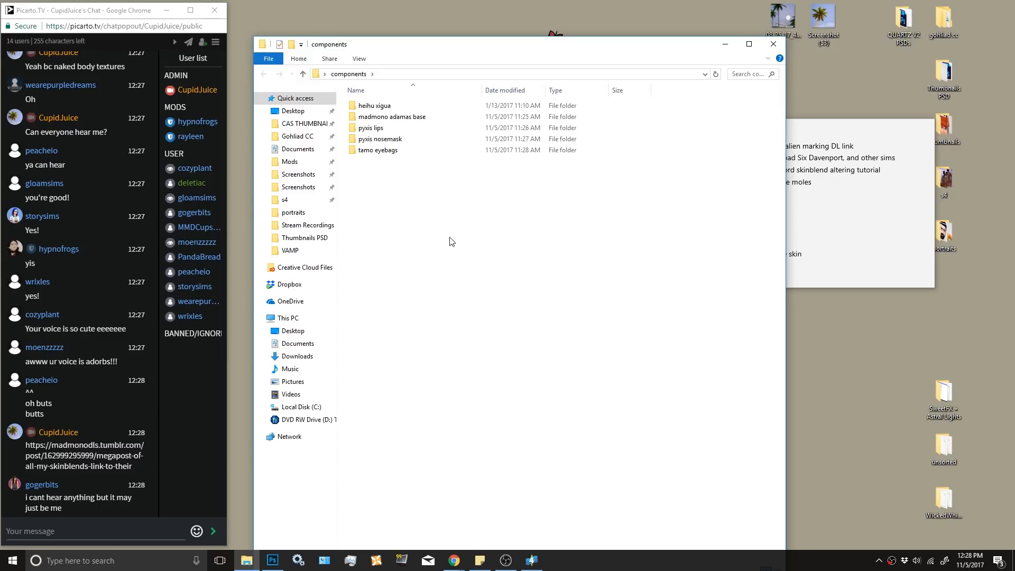
Send the message "Refresh the stream maybe?" in the stream chat and return to the components folder.
{"action": "left_click", "coordinate": [144, 530]}
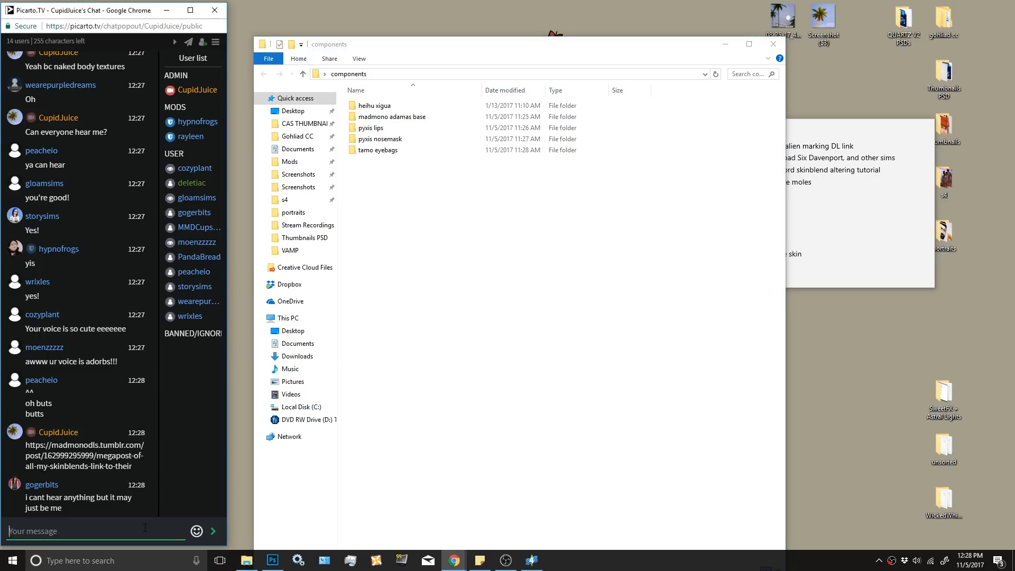
{"action": "type", "text": "Refresh the stream maybe?"}
{"action": "key", "text": "Return"}
{"action": "left_click", "coordinate": [537, 269]}
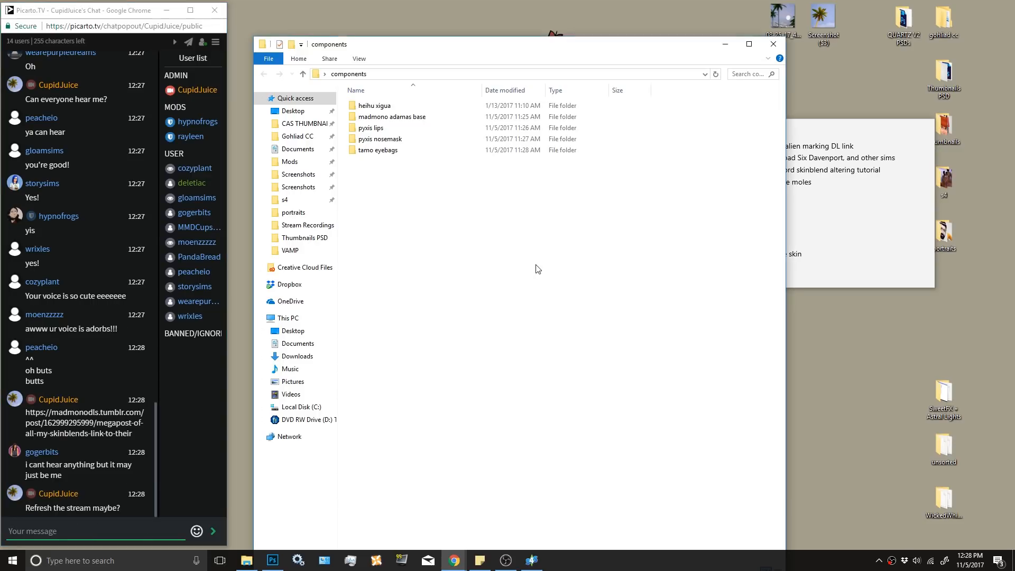
Look through the heihu xigua, pyxis lips, pyxis nosemask and tamo eyebags folders, returning to components after each.
{"action": "double_click", "coordinate": [396, 108]}
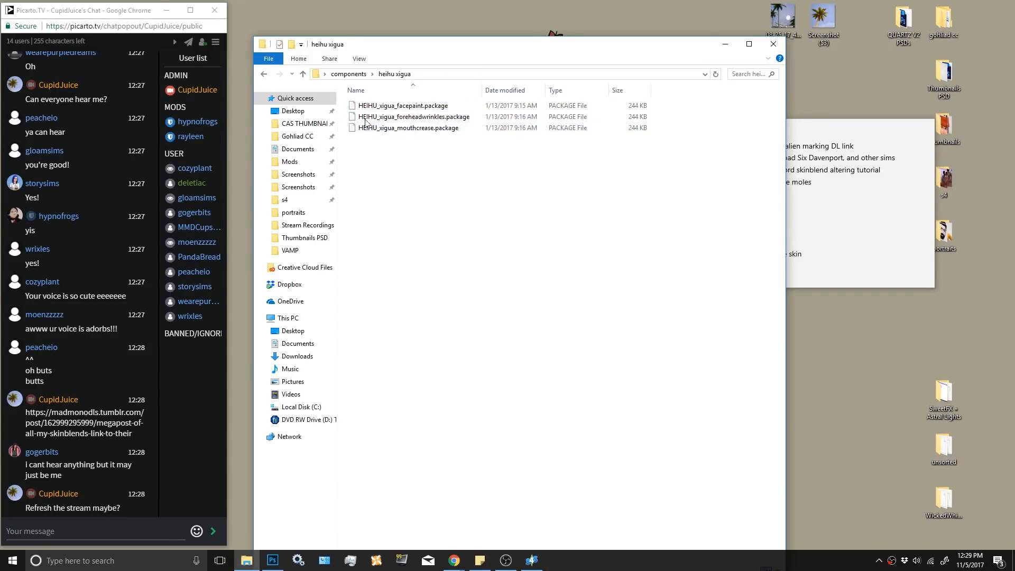
{"action": "key", "text": "alt+Left"}
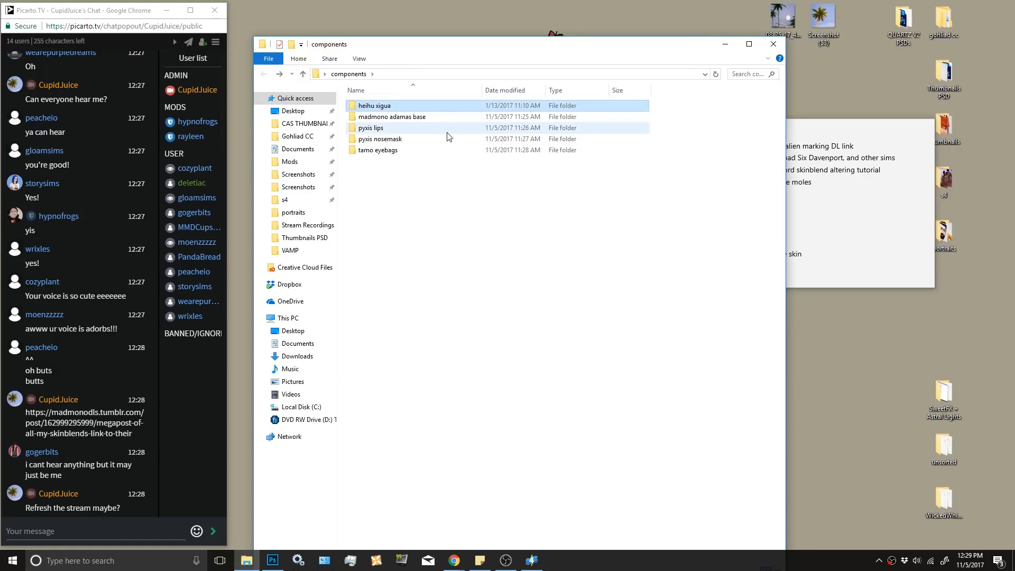
{"action": "double_click", "coordinate": [397, 131]}
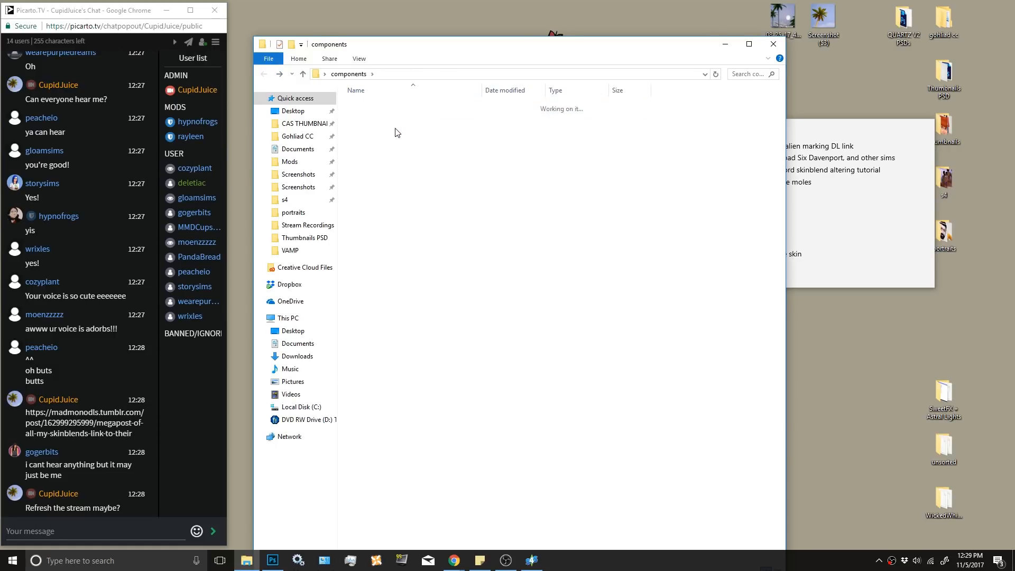
{"action": "left_click", "coordinate": [264, 74]}
{"action": "double_click", "coordinate": [415, 139]}
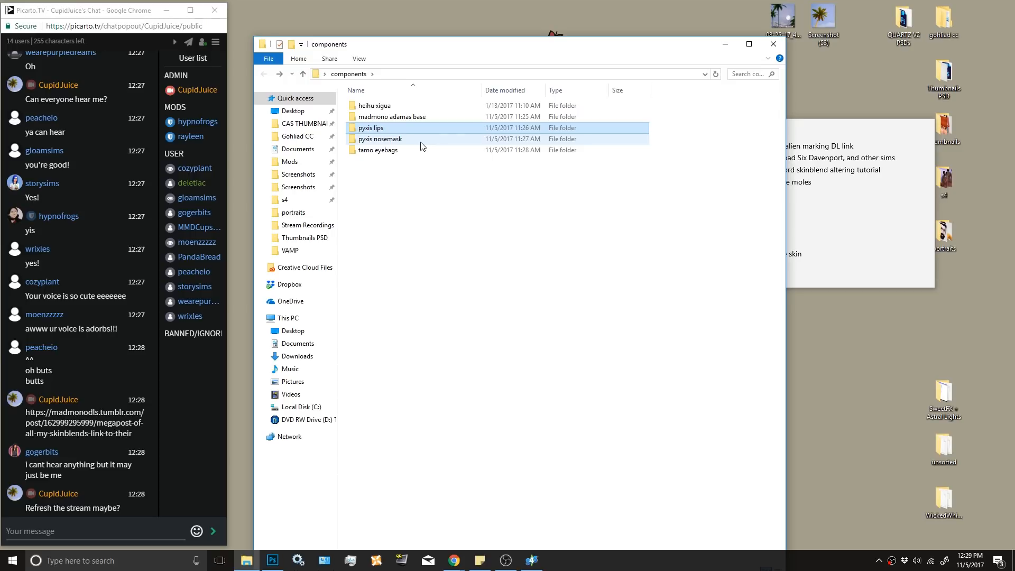
{"action": "key", "text": "alt+Left"}
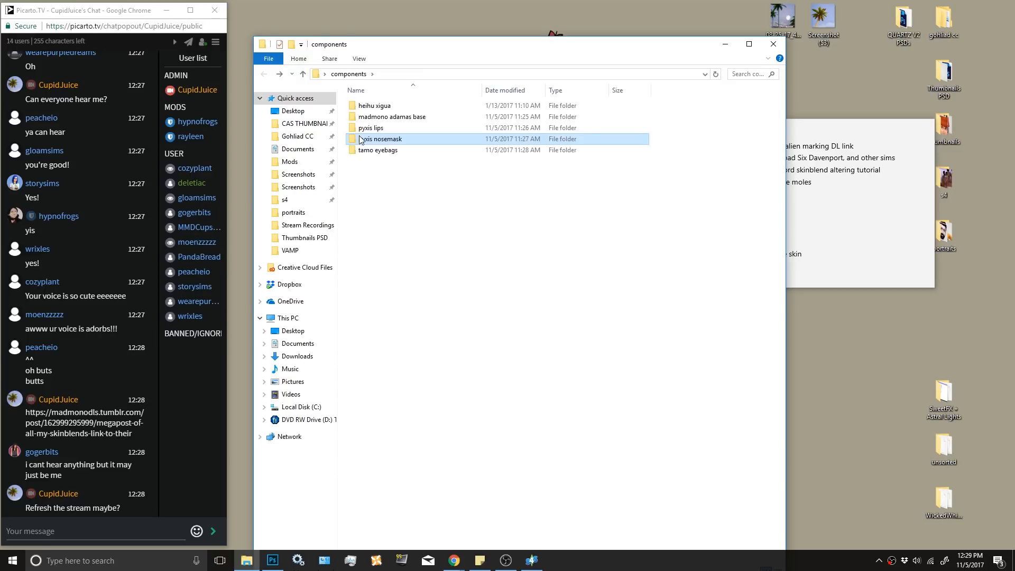
{"action": "left_click", "coordinate": [422, 183]}
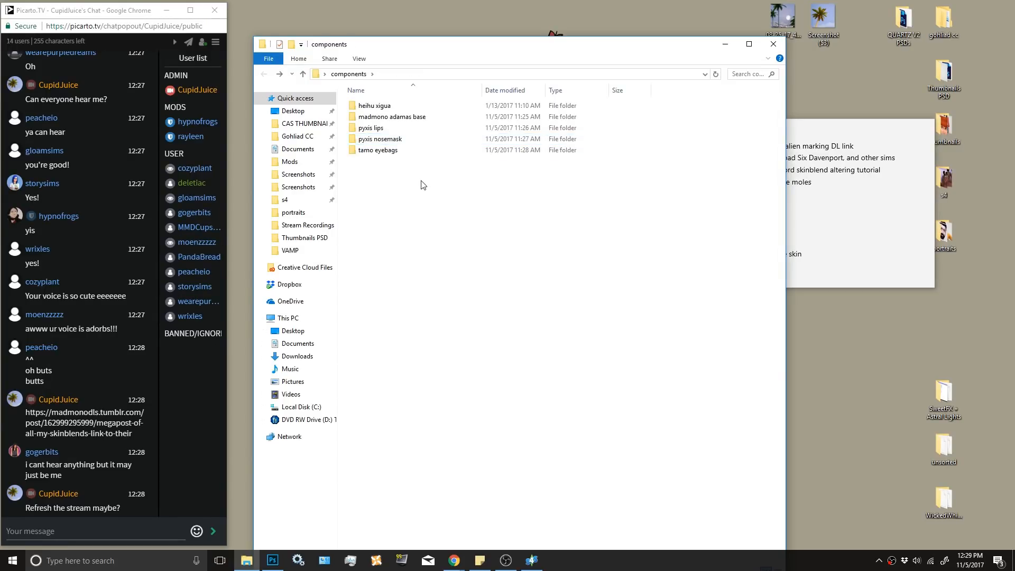
{"action": "double_click", "coordinate": [411, 139]}
{"action": "left_click_drag", "start_coordinate": [481, 91], "coordinate": [529, 91]}
{"action": "left_click", "coordinate": [264, 74]}
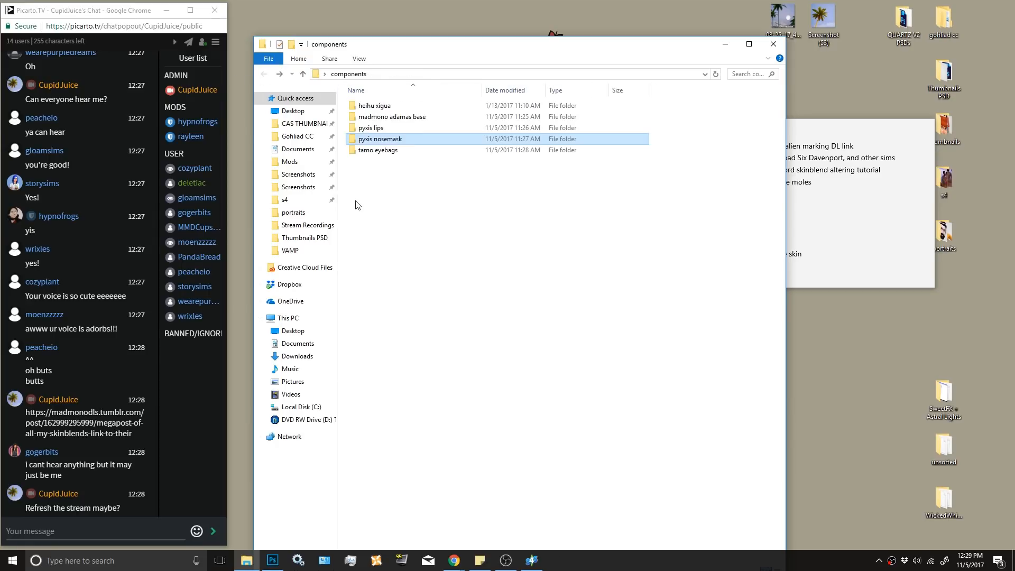
{"action": "double_click", "coordinate": [406, 152]}
{"action": "left_click", "coordinate": [264, 73]}
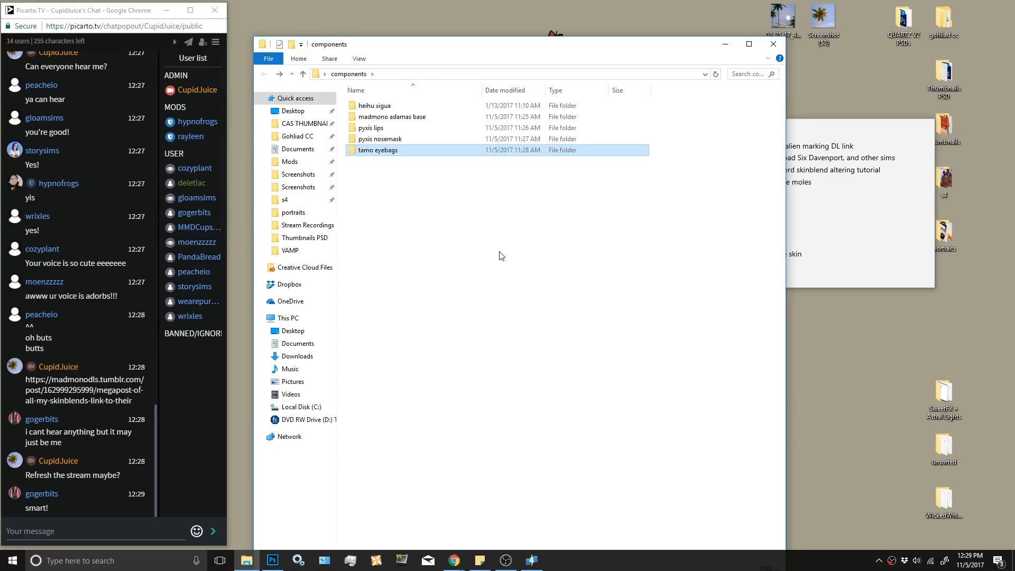
Switch to Sims 4 Studio, narrow its window and move it clear of the chat.
{"action": "left_click", "coordinate": [532, 560]}
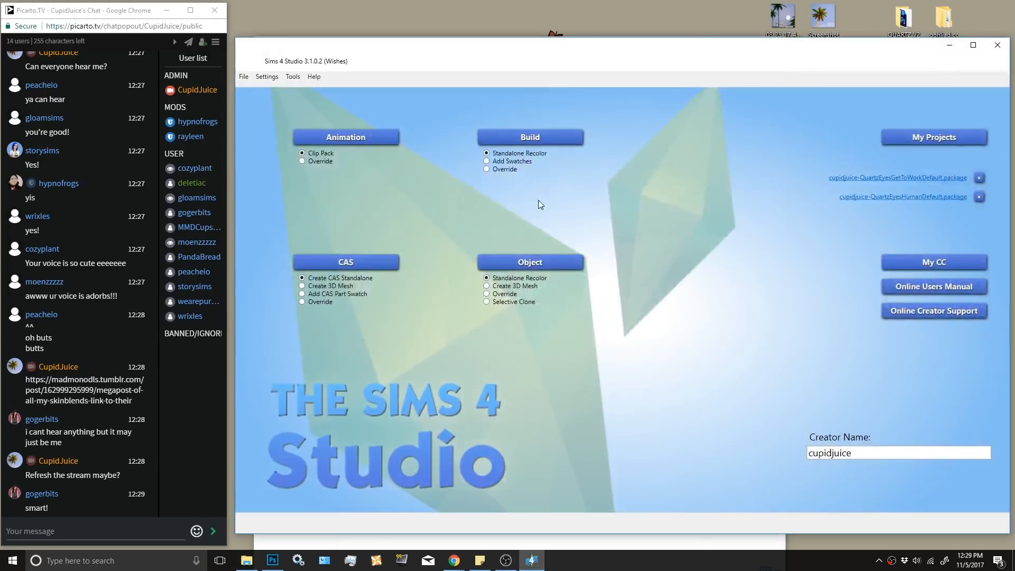
{"action": "left_click_drag", "start_coordinate": [1009, 77], "coordinate": [911, 76]}
{"action": "left_click_drag", "start_coordinate": [710, 49], "coordinate": [746, 30]}
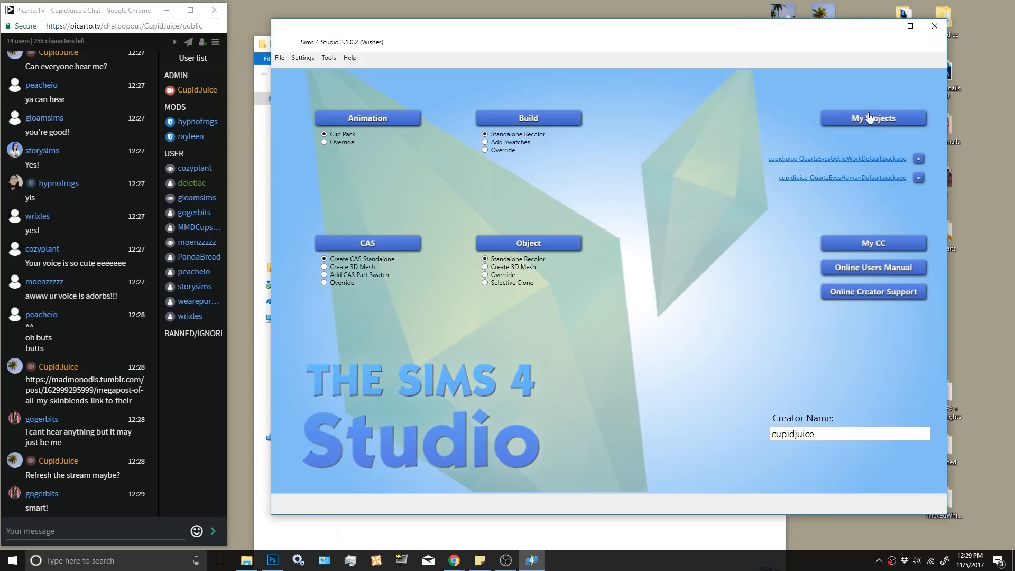
Open the project [madmono]Adamas_TF-EF_DEFAULT.package from the madmono adamas base folder in components on the desktop.
{"action": "left_click", "coordinate": [868, 117]}
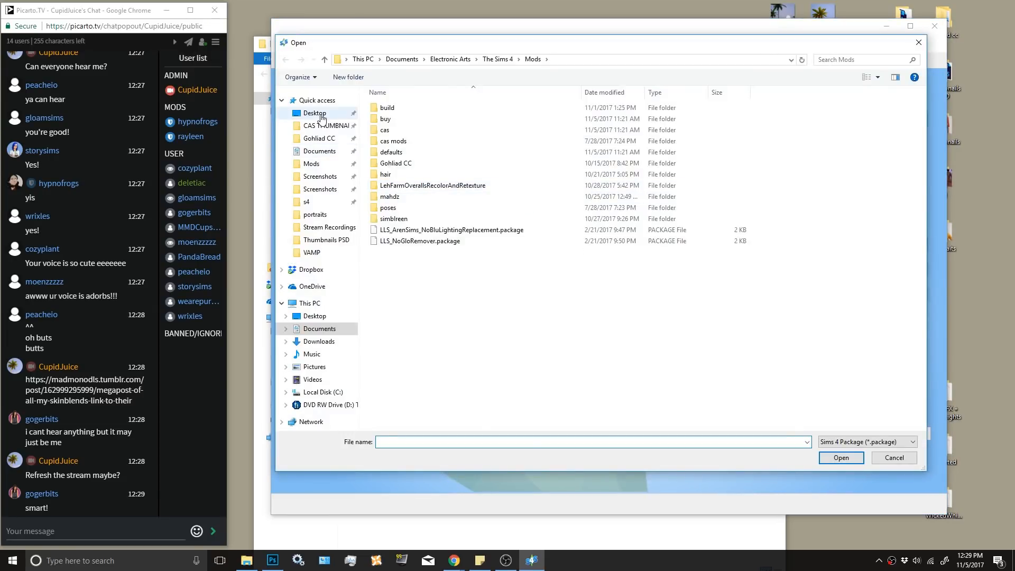
{"action": "left_click", "coordinate": [314, 113]}
{"action": "double_click", "coordinate": [455, 183]}
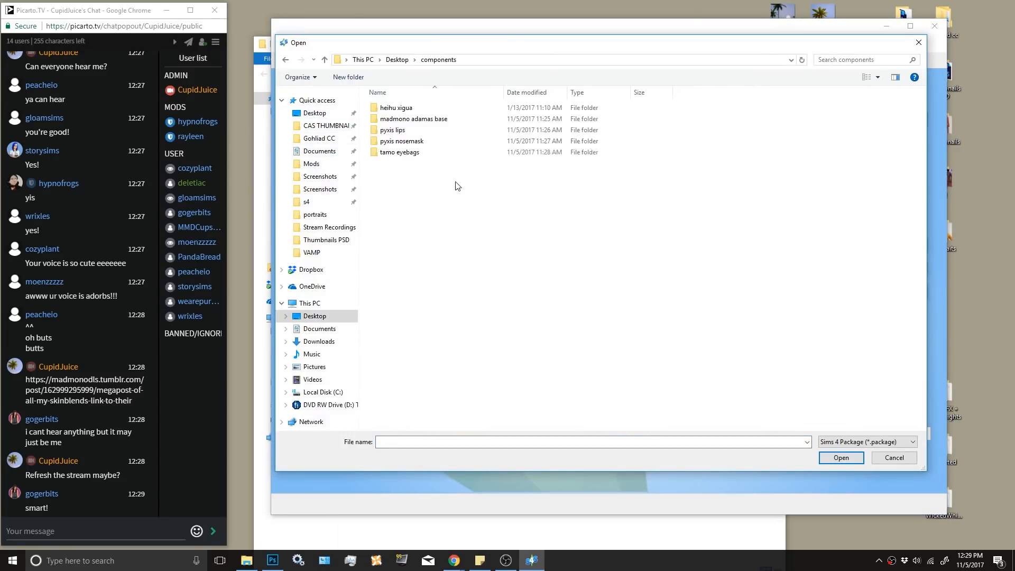
{"action": "left_click", "coordinate": [421, 120]}
{"action": "double_click", "coordinate": [422, 122]}
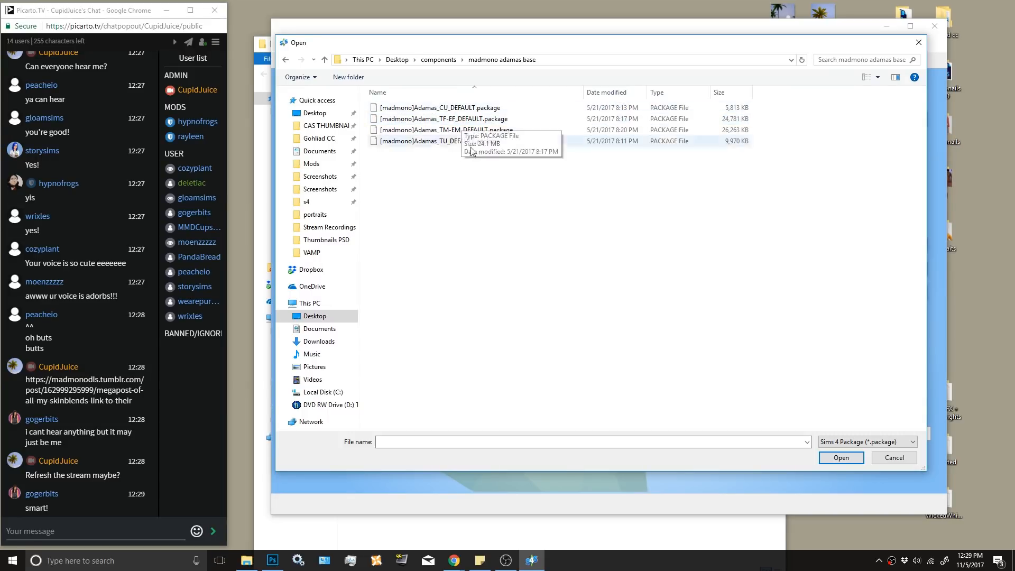
{"action": "double_click", "coordinate": [455, 121]}
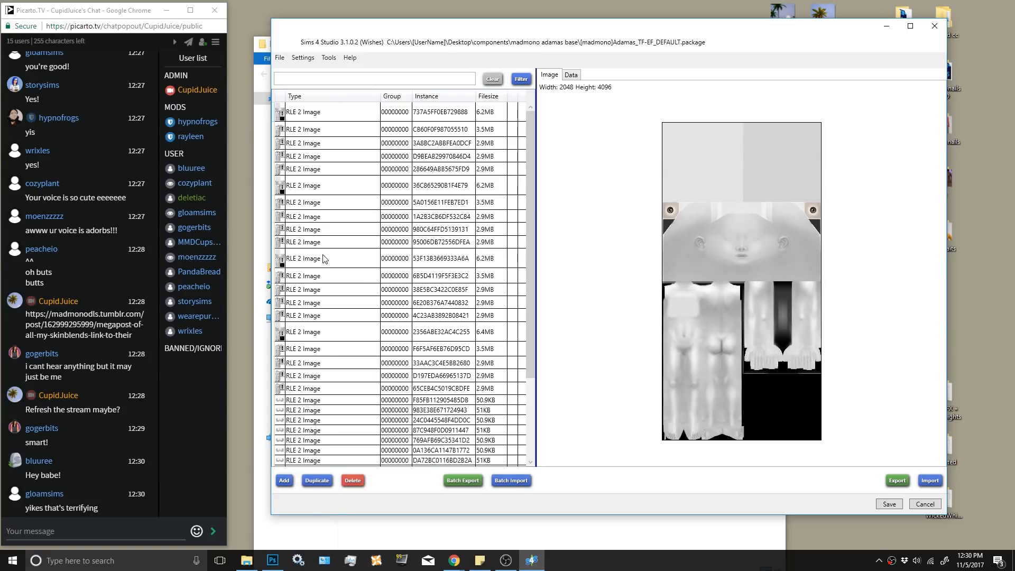
Preview the four largest face-and-body skin textures in the package one after another and compare them.
{"action": "left_click", "coordinate": [335, 117]}
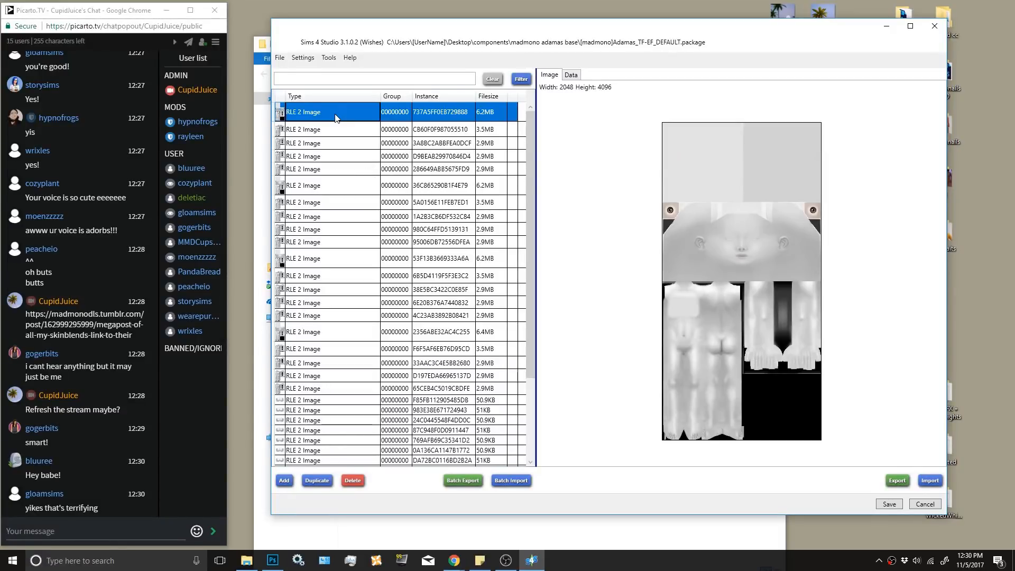
{"action": "left_click", "coordinate": [333, 191]}
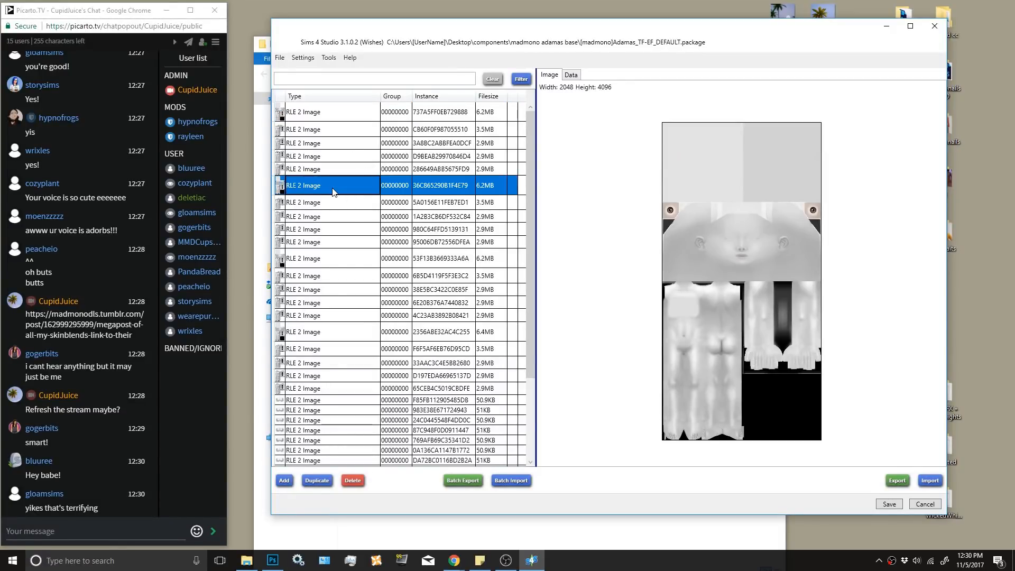
{"action": "left_click", "coordinate": [339, 262]}
{"action": "left_click", "coordinate": [337, 331]}
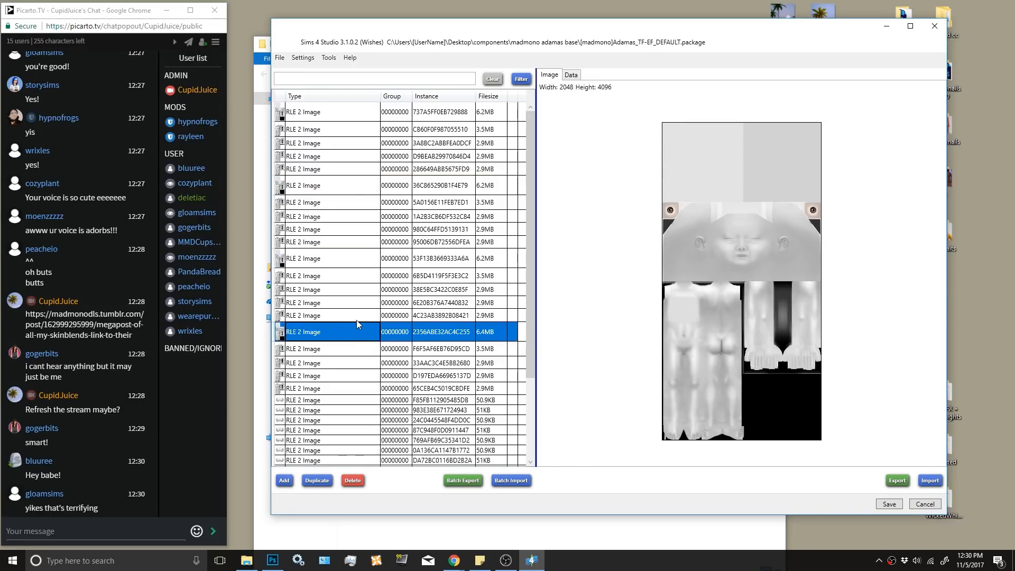
{"action": "left_click", "coordinate": [338, 116]}
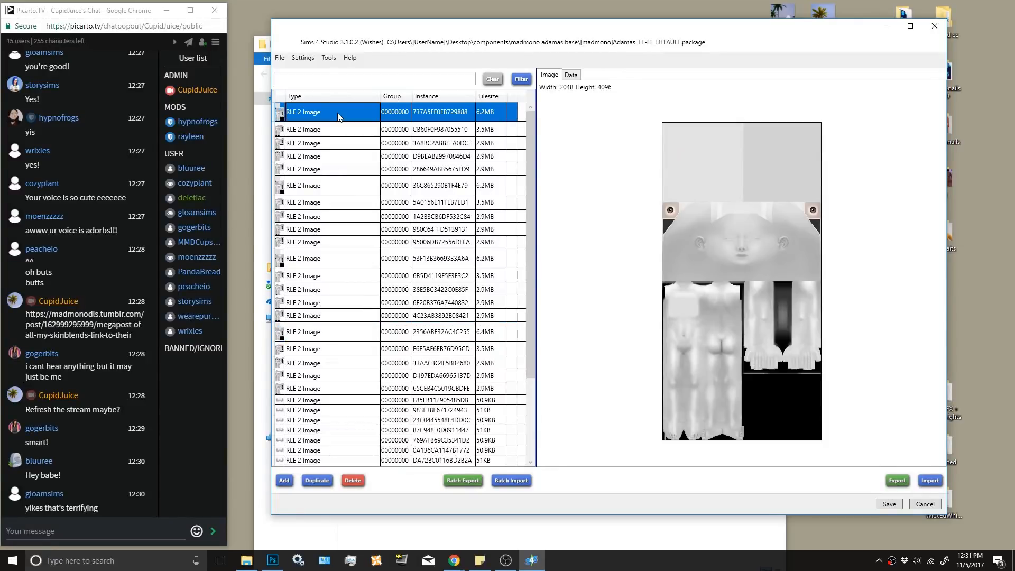
{"action": "left_click", "coordinate": [348, 190]}
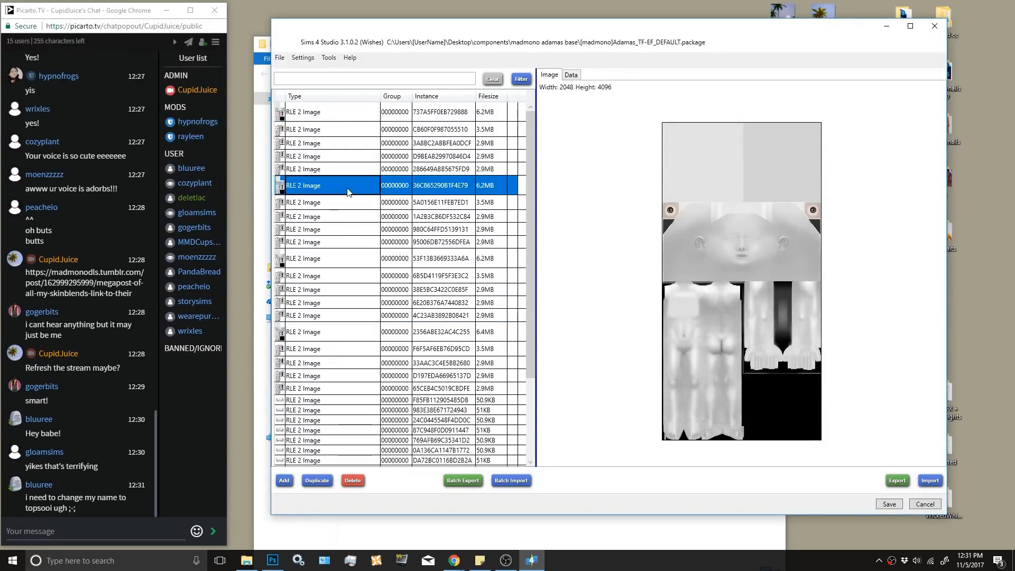
{"action": "left_click", "coordinate": [345, 264]}
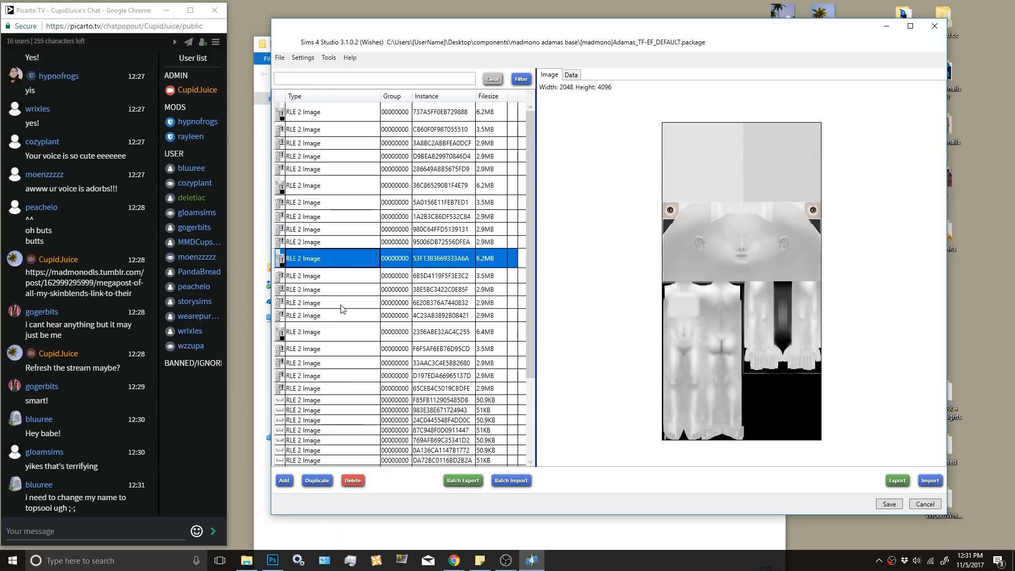
{"action": "left_click", "coordinate": [339, 330]}
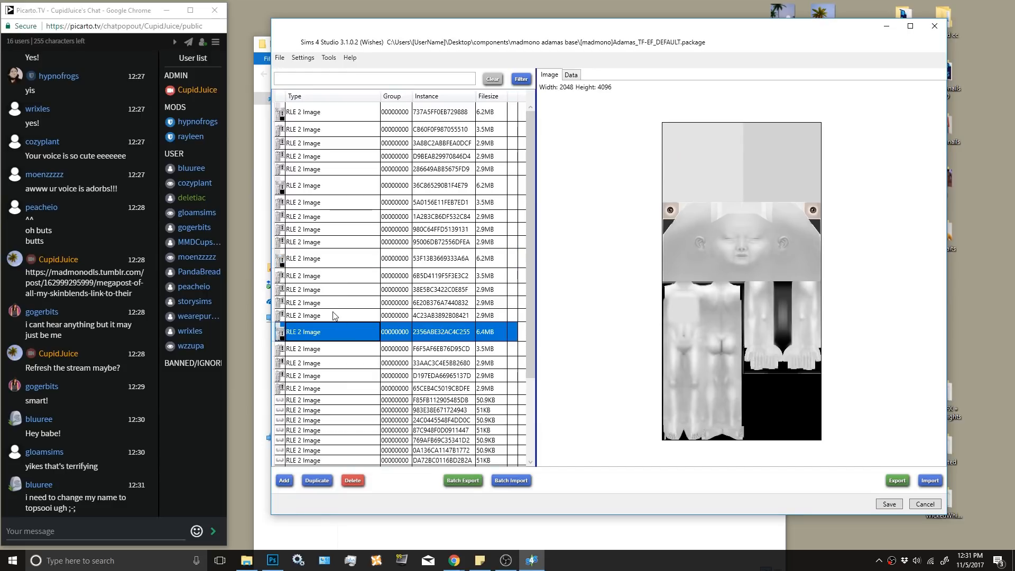
Preview a 2.9MB body-only texture, the 6.4MB full skin texture and one of the 51KB textures further down the list.
{"action": "left_click", "coordinate": [331, 316]}
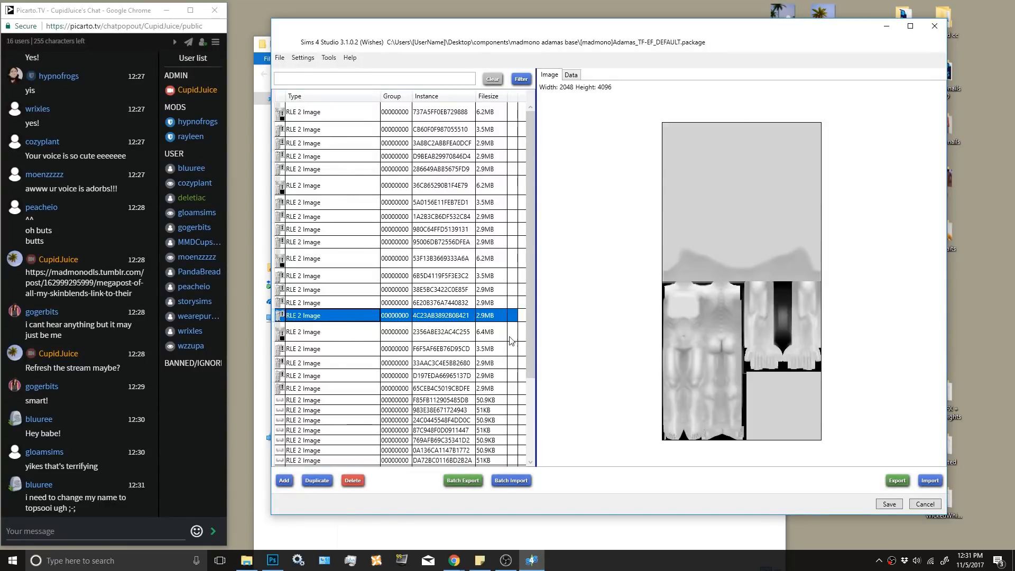
{"action": "left_click", "coordinate": [492, 338]}
{"action": "left_click", "coordinate": [530, 463]}
{"action": "left_click", "coordinate": [530, 463]}
{"action": "left_click", "coordinate": [530, 463]}
{"action": "left_click", "coordinate": [530, 463]}
{"action": "left_click", "coordinate": [530, 463]}
{"action": "left_click", "coordinate": [530, 463]}
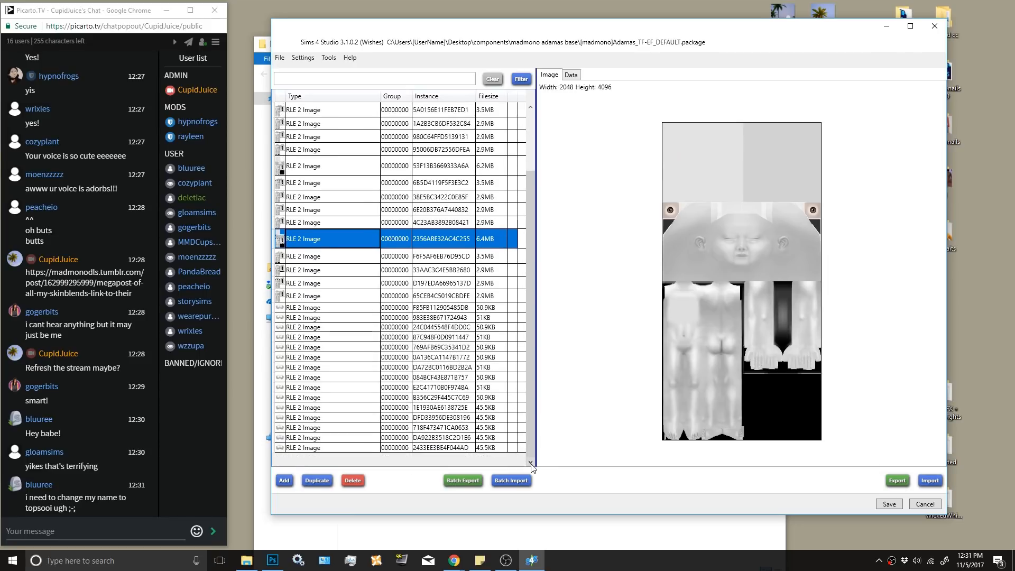
{"action": "left_click", "coordinate": [314, 338]}
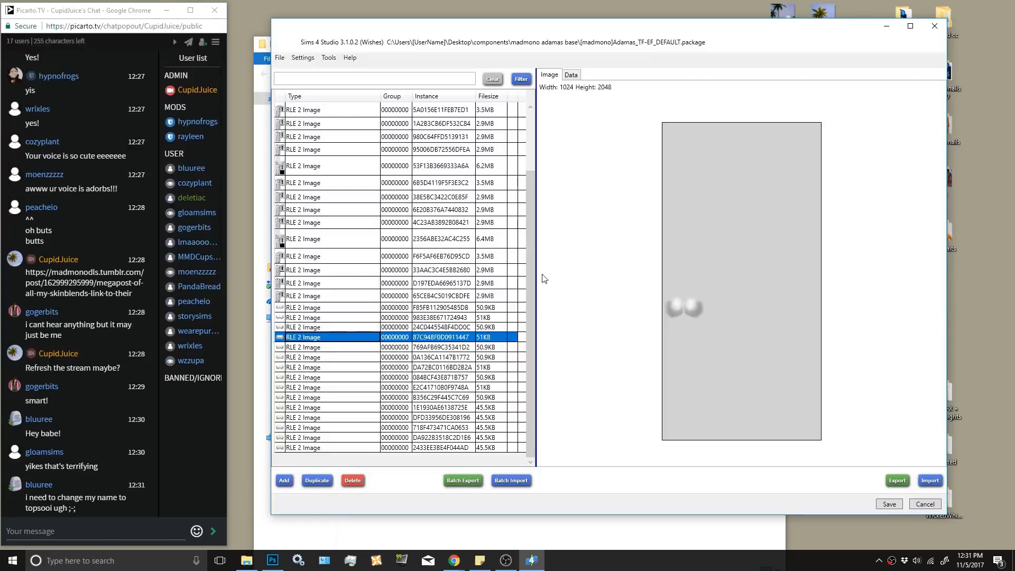
Preview several of the small 45.5KB to 51KB textures, continuing down to the last one in the package.
{"action": "left_click", "coordinate": [302, 361]}
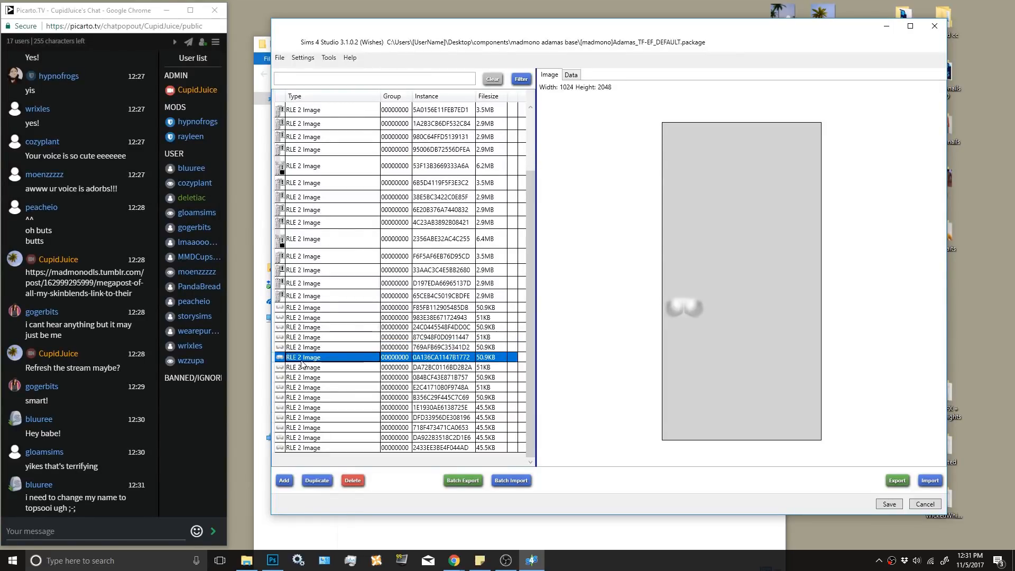
{"action": "left_click", "coordinate": [318, 319]}
{"action": "left_click", "coordinate": [317, 377]}
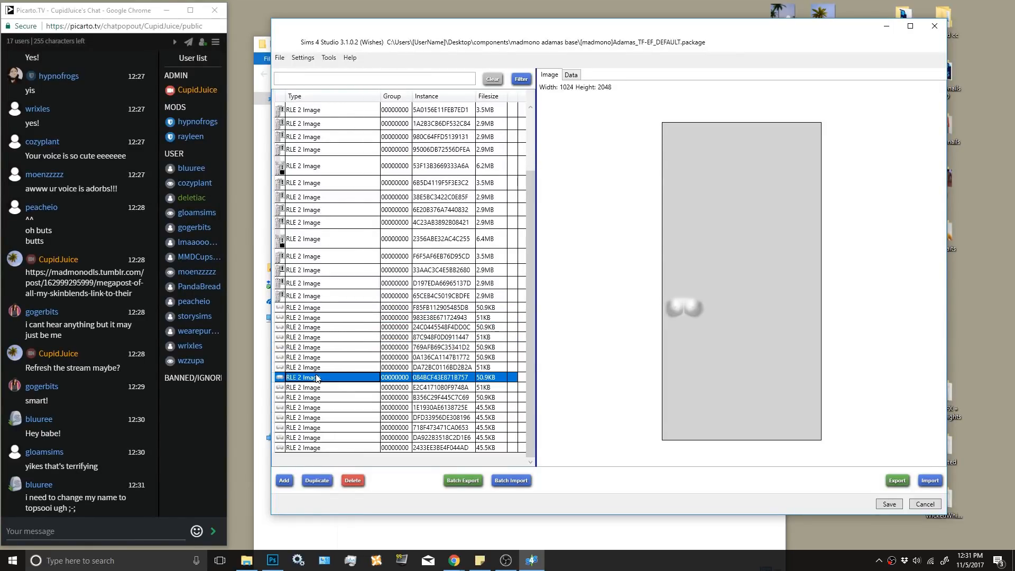
{"action": "left_click", "coordinate": [305, 338]}
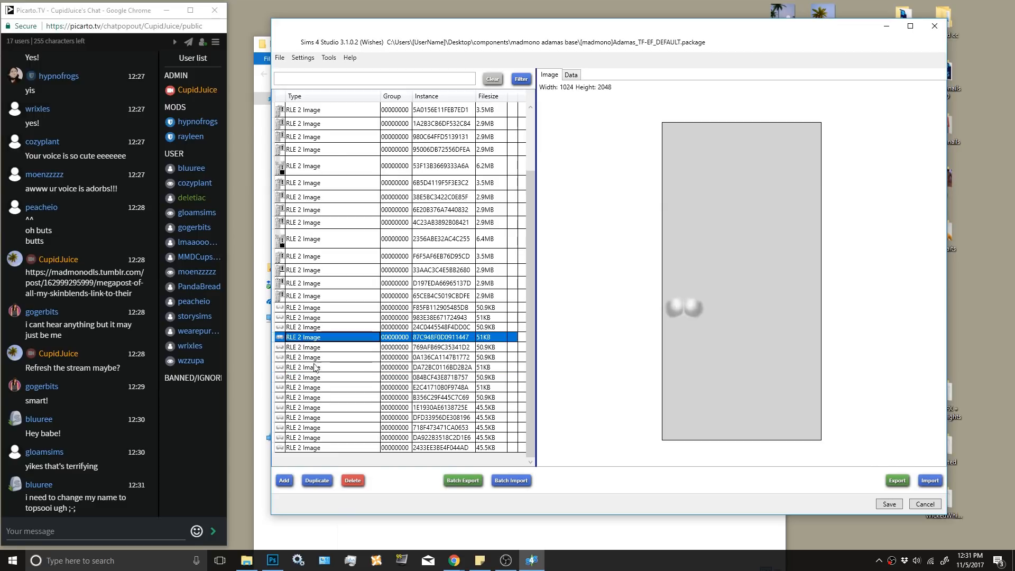
{"action": "left_click", "coordinate": [315, 399]}
{"action": "left_click", "coordinate": [322, 407]}
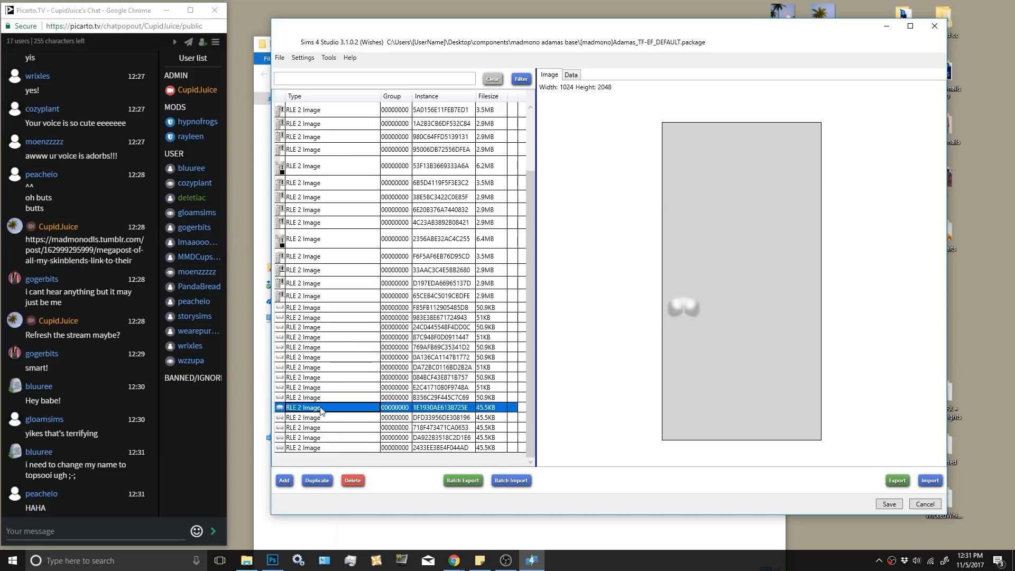
{"action": "left_click", "coordinate": [319, 428]}
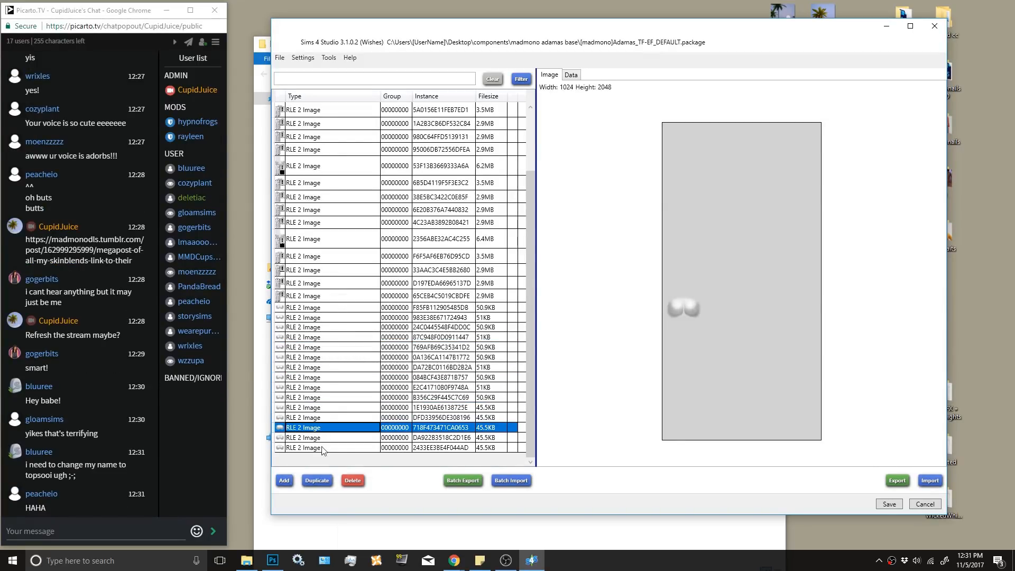
{"action": "left_click", "coordinate": [322, 447]}
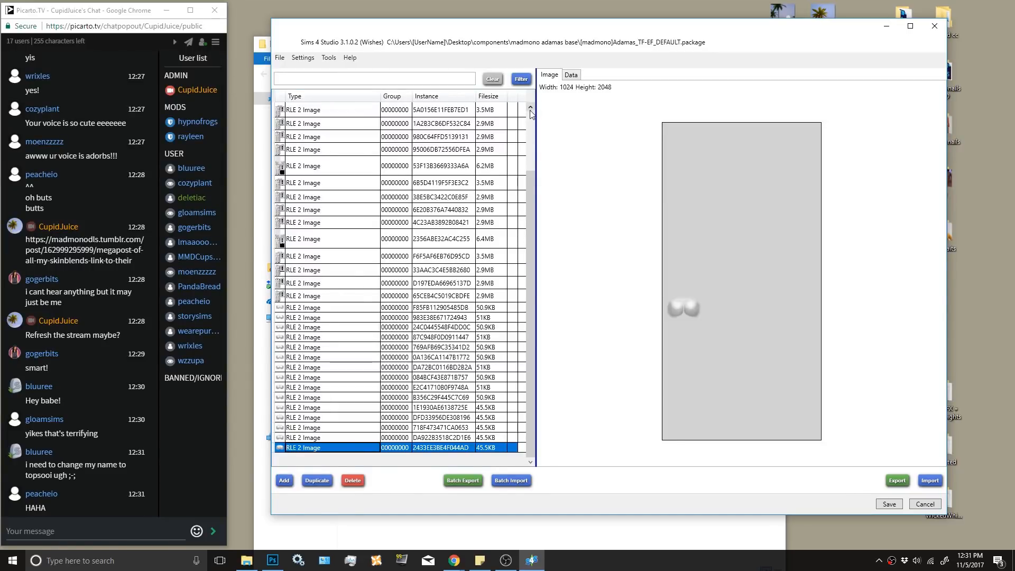
Preview the second 6.2MB skin texture and the four body-only textures beneath it, then select the package's first 6.2MB texture.
{"action": "left_click", "coordinate": [530, 108]}
{"action": "left_click_drag", "start_coordinate": [531, 151], "coordinate": [531, 115]}
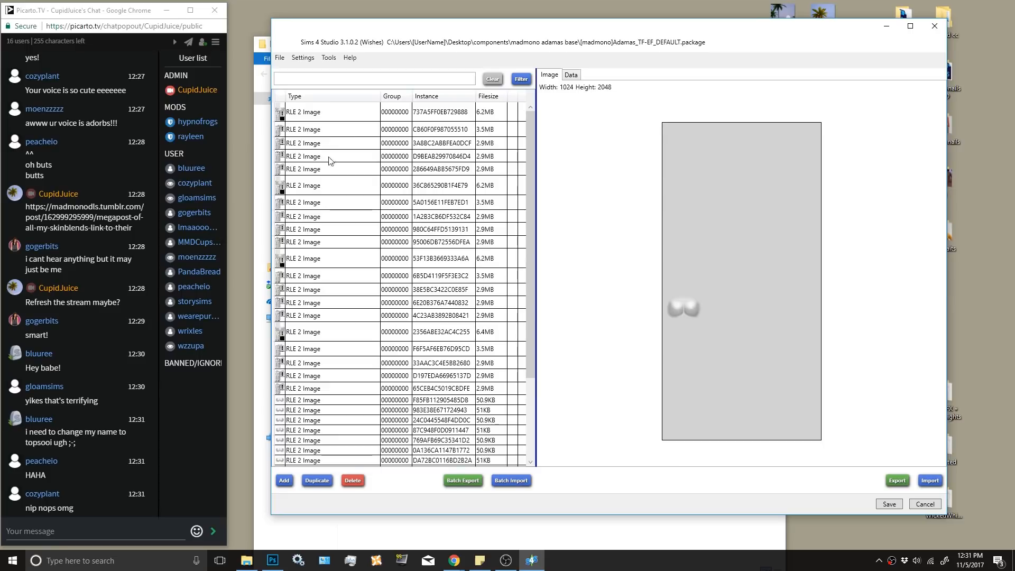
{"action": "left_click", "coordinate": [319, 185]}
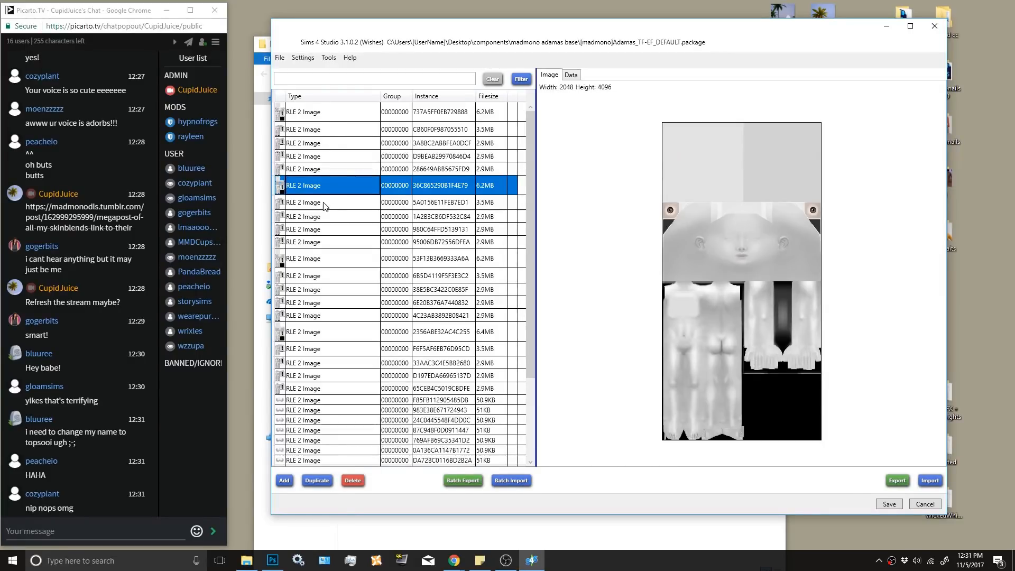
{"action": "left_click", "coordinate": [324, 204]}
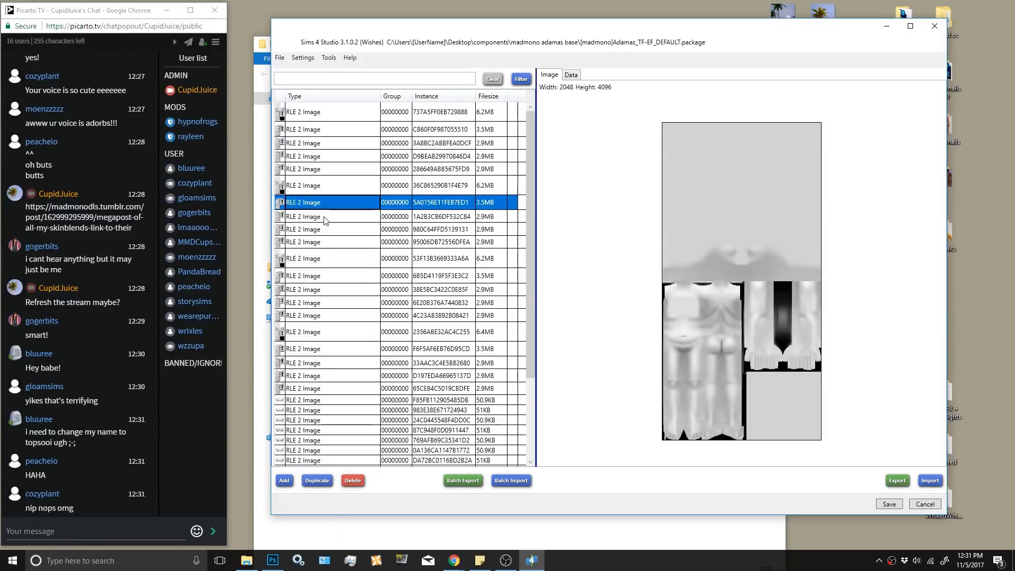
{"action": "left_click", "coordinate": [323, 217]}
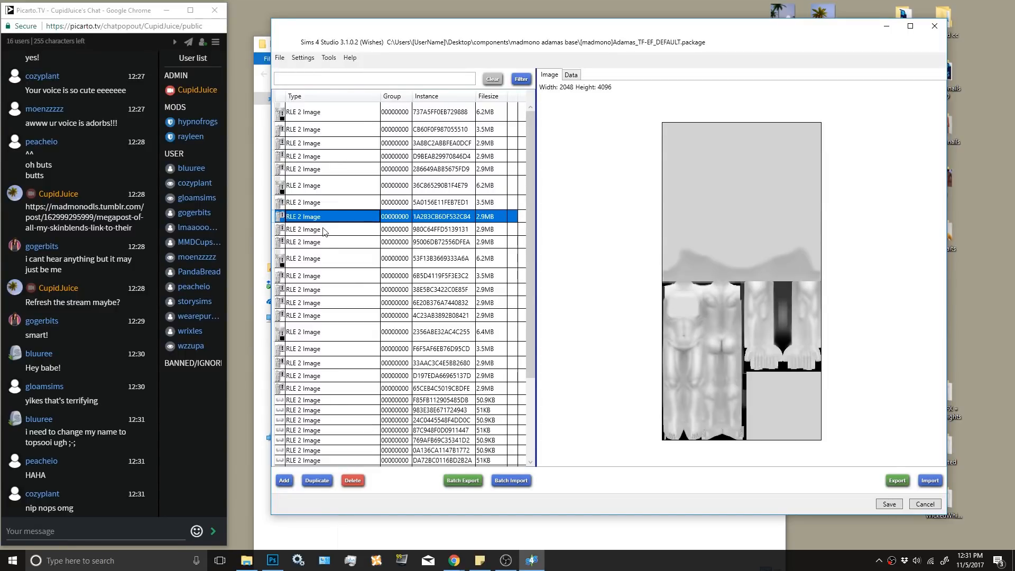
{"action": "left_click", "coordinate": [325, 230]}
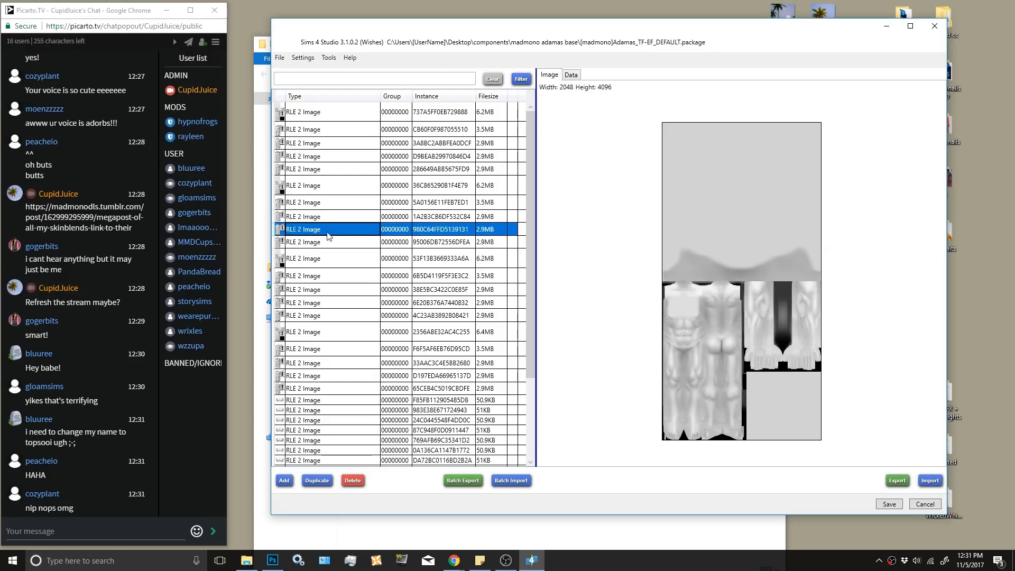
{"action": "left_click", "coordinate": [331, 242]}
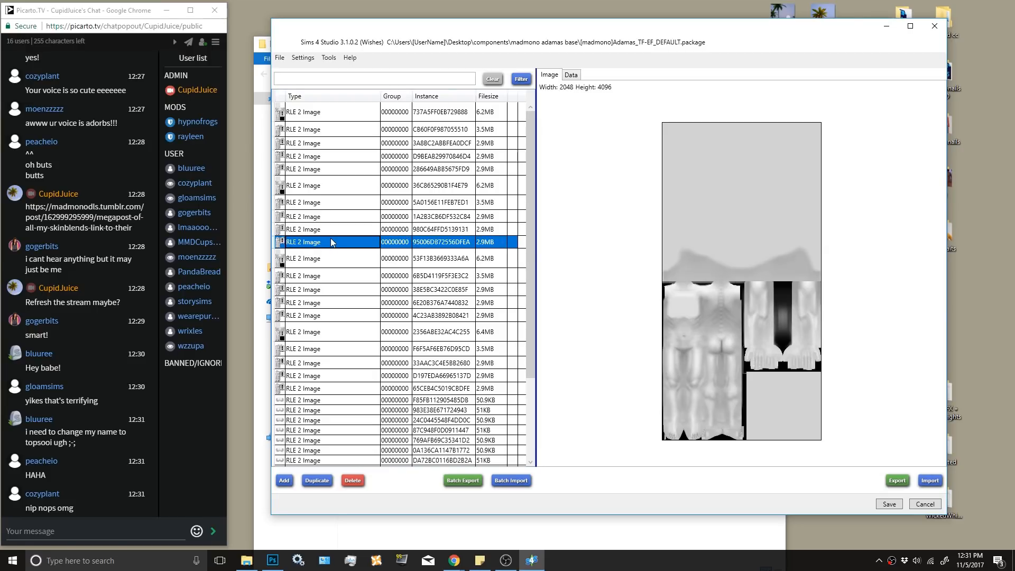
{"action": "left_click", "coordinate": [322, 186]}
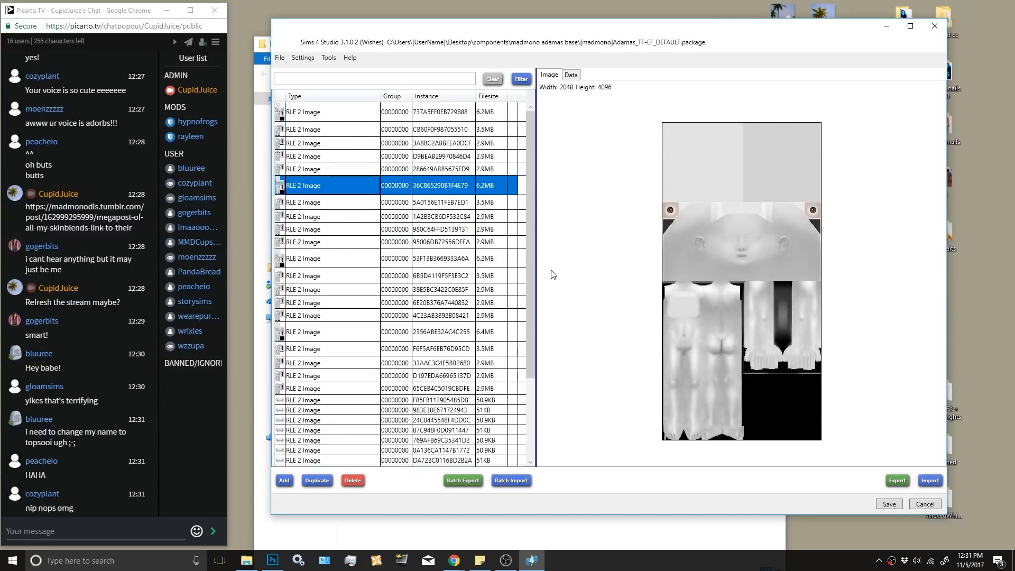
{"action": "left_click", "coordinate": [339, 117]}
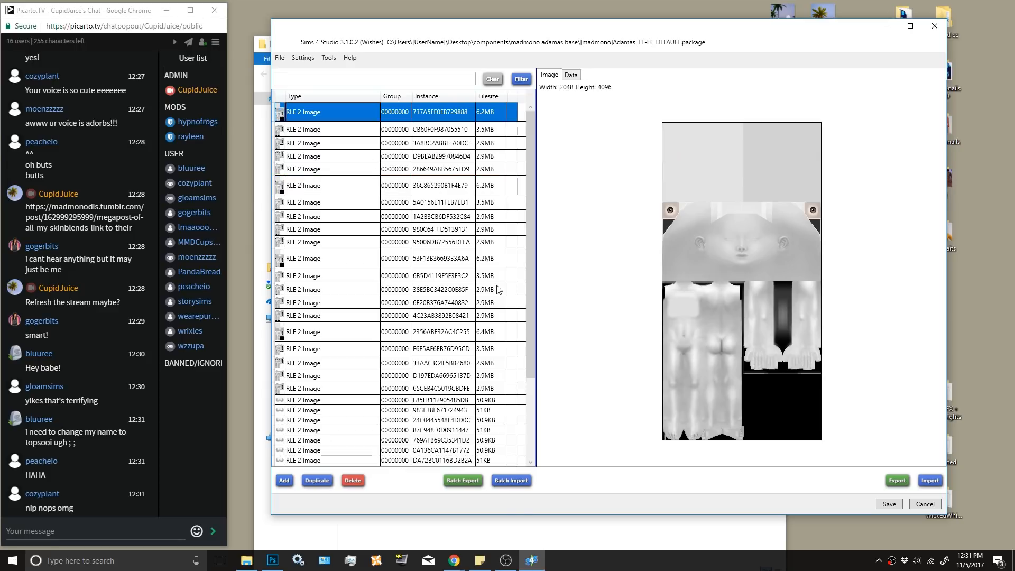
Switch to the sticky note and list TF, YAF and AF on separate lines below the existing notes.
{"action": "left_click", "coordinate": [479, 561]}
{"action": "left_click_drag", "start_coordinate": [804, 255], "coordinate": [768, 253]}
{"action": "key", "text": "BackSpace"}
{"action": "key", "text": "BackSpace"}
{"action": "key", "text": "BackSpace"}
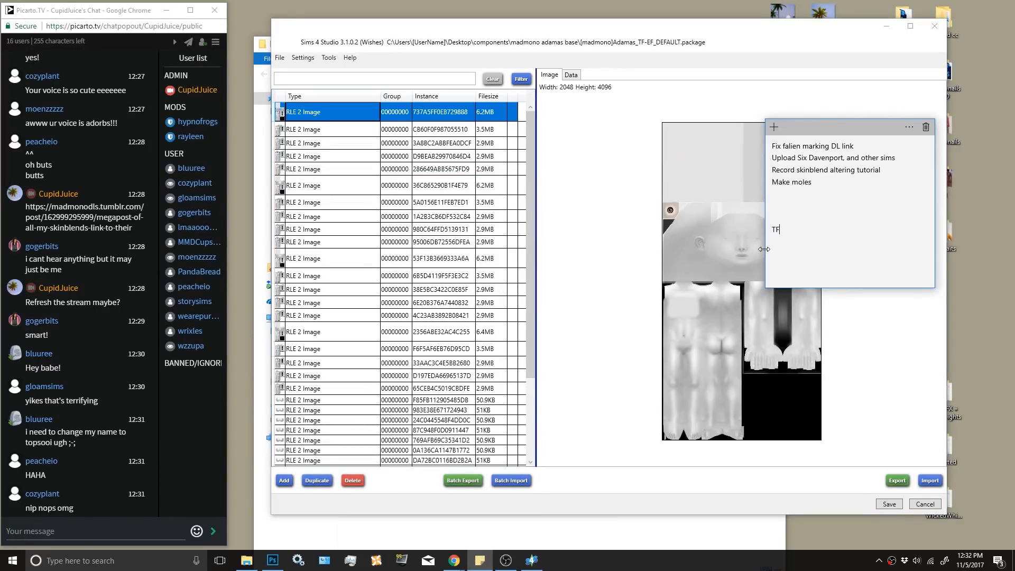
{"action": "type", "text": "YA"}
{"action": "key", "text": "BackSpace"}
{"action": "left_click", "coordinate": [798, 240]}
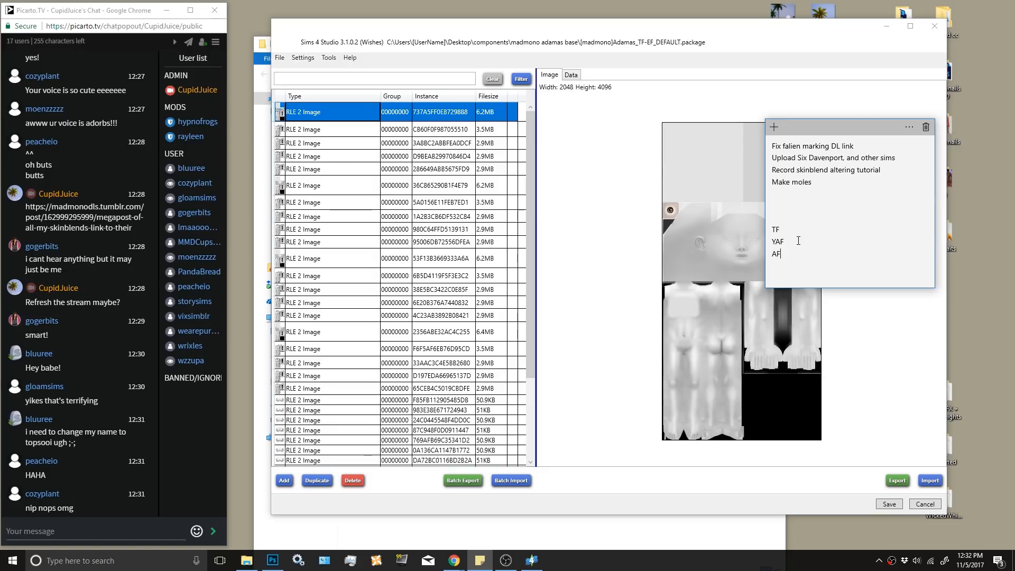
{"action": "left_click", "coordinate": [798, 228]}
{"action": "left_click", "coordinate": [897, 481]}
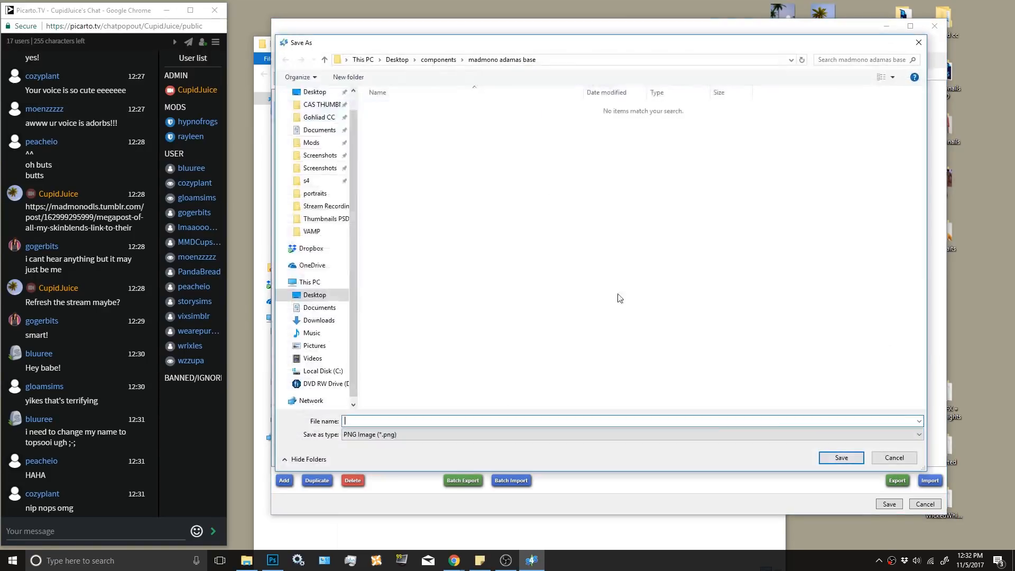
{"action": "left_click", "coordinate": [440, 60]}
{"action": "right_click", "coordinate": [447, 231]}
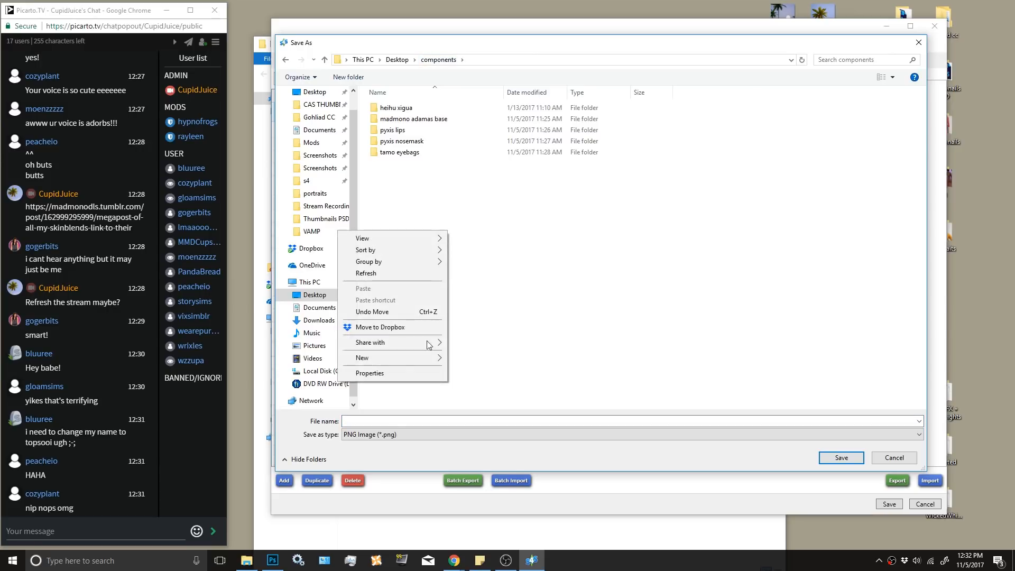
{"action": "mouse_move", "coordinate": [421, 358]}
{"action": "left_click", "coordinate": [325, 357]}
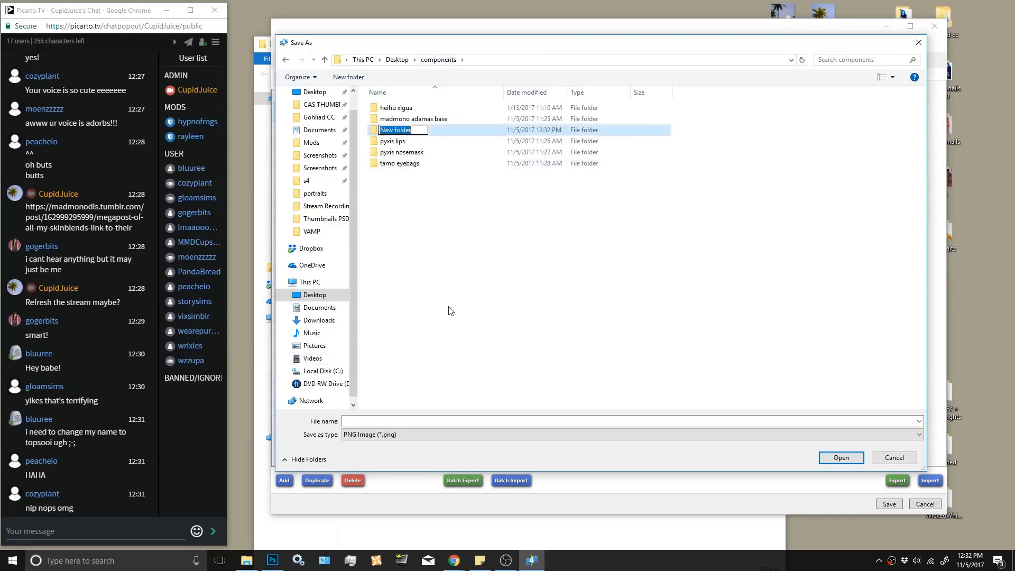
{"action": "left_click", "coordinate": [447, 309]}
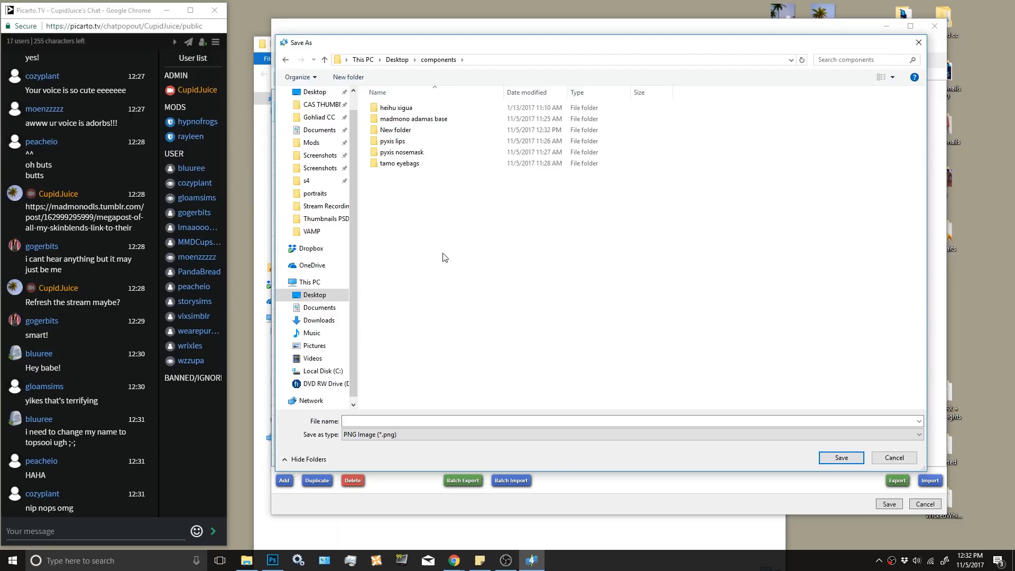
{"action": "left_click", "coordinate": [422, 130]}
{"action": "key", "text": "Delete"}
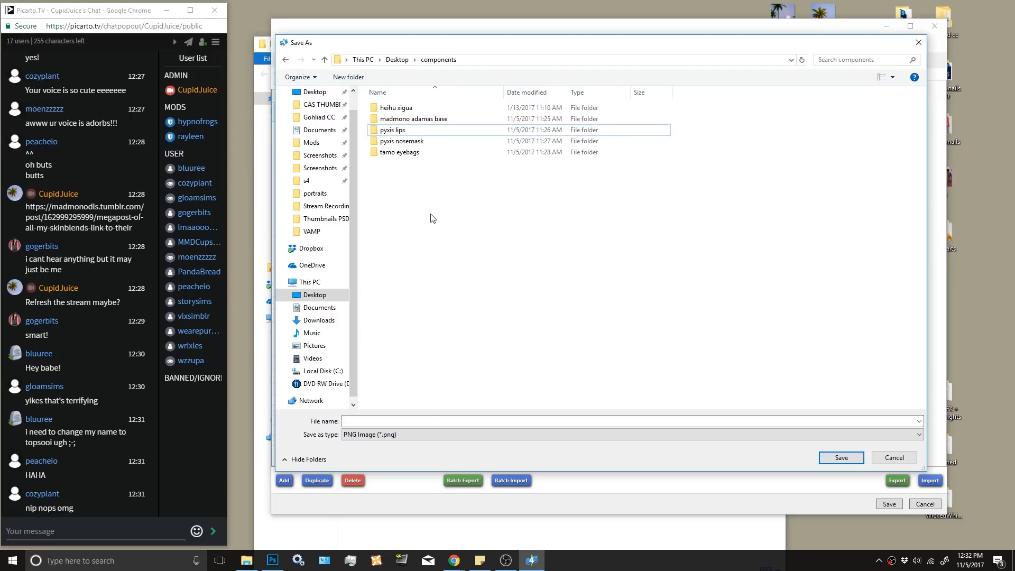
{"action": "left_click", "coordinate": [438, 421]}
{"action": "type", "text": "T"}
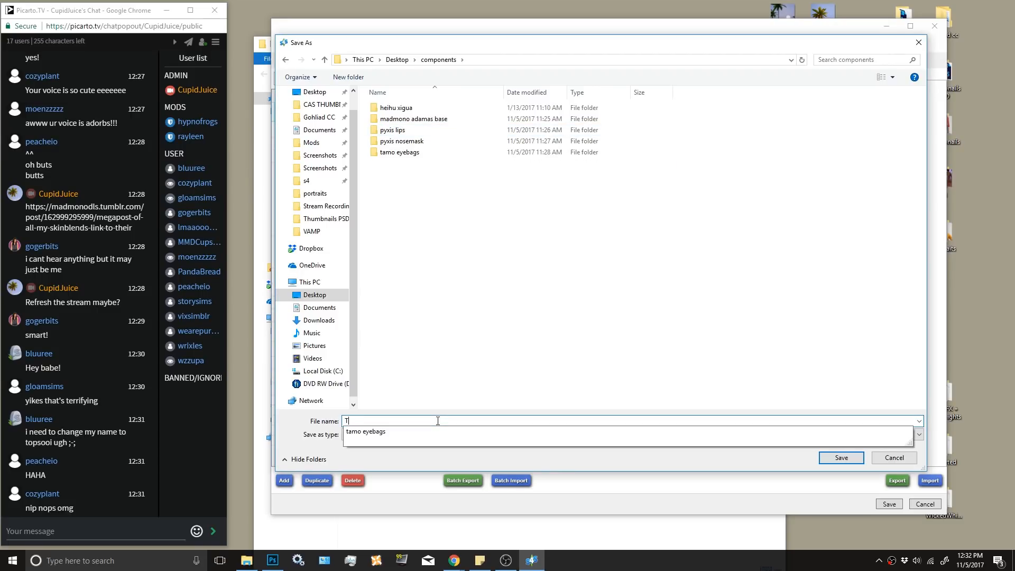
{"action": "left_click", "coordinate": [900, 460]}
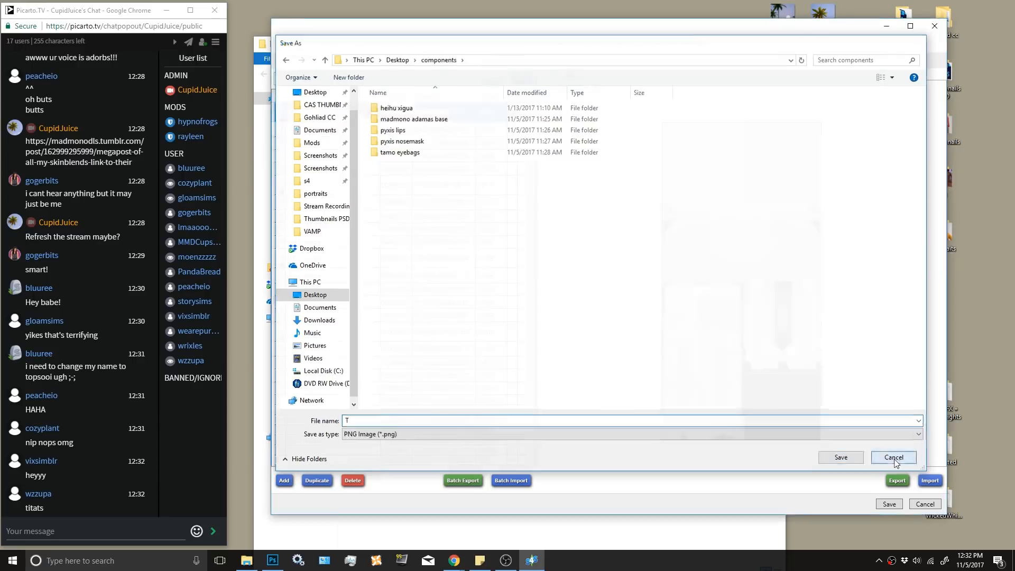
{"action": "left_click", "coordinate": [901, 460]}
Export the selected 6.2MB skin texture as a PNG image named TF-EF in the components folder on the desktop.
{"action": "left_click", "coordinate": [897, 480]}
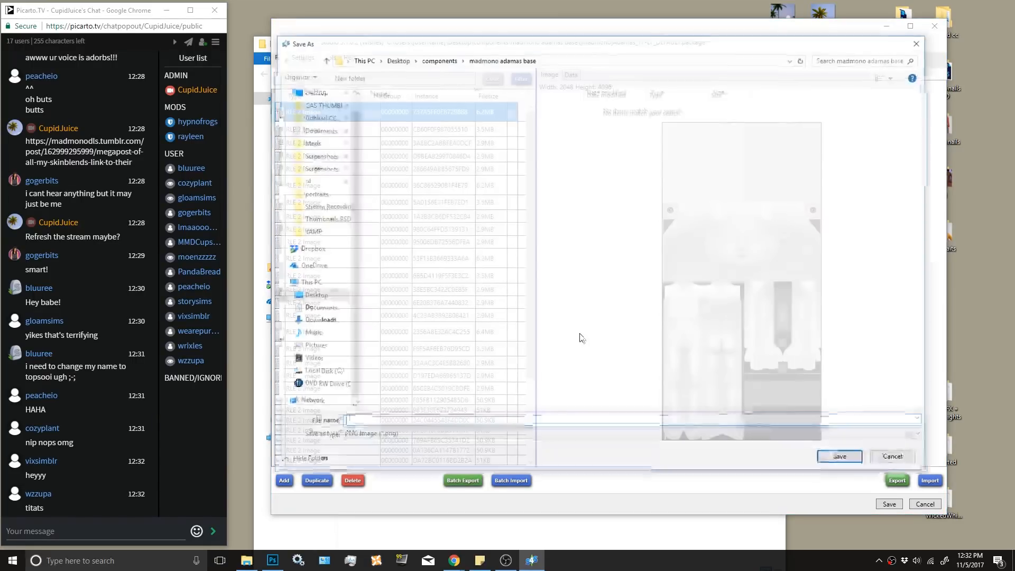
{"action": "left_click", "coordinate": [439, 59]}
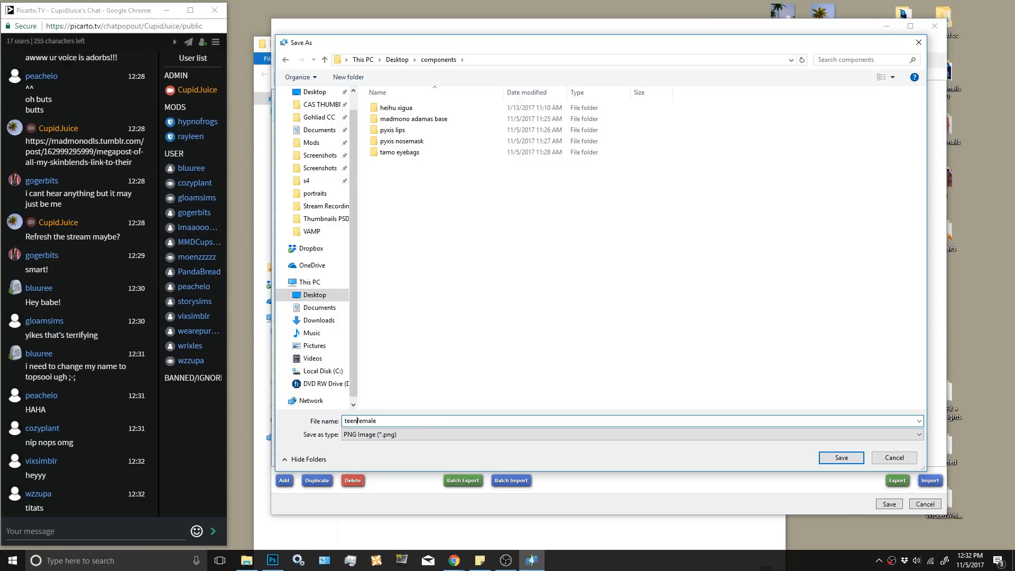
{"action": "type", "text": "TF-EF"}
{"action": "left_click_drag", "start_coordinate": [396, 421], "coordinate": [364, 422]}
{"action": "key", "text": "BackSpace"}
{"action": "key", "text": "Return"}
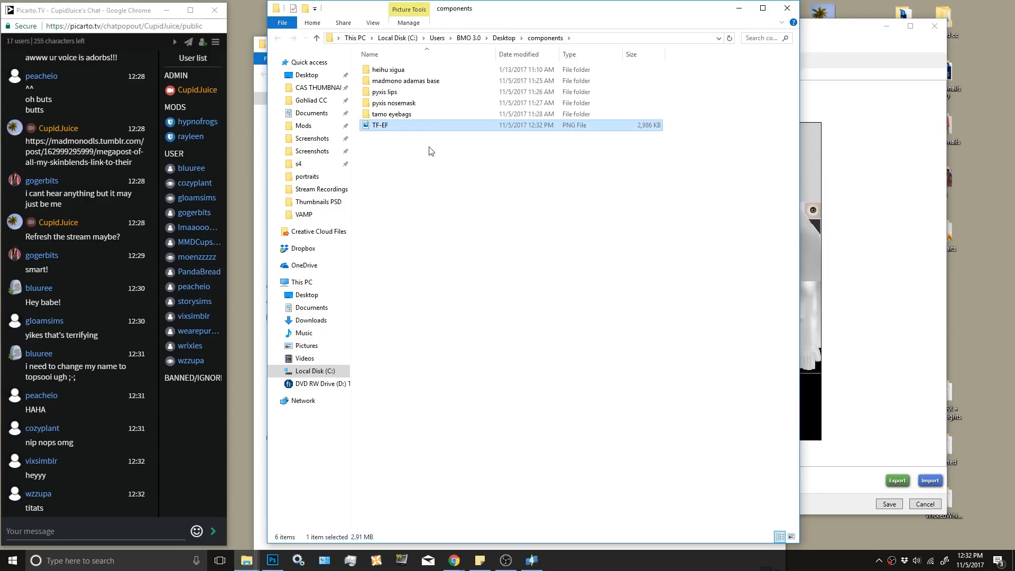
Switch to Photoshop and fill the Untitled-1 canvas with the background color in Normal mode at 100% opacity.
{"action": "right_click", "coordinate": [405, 130]}
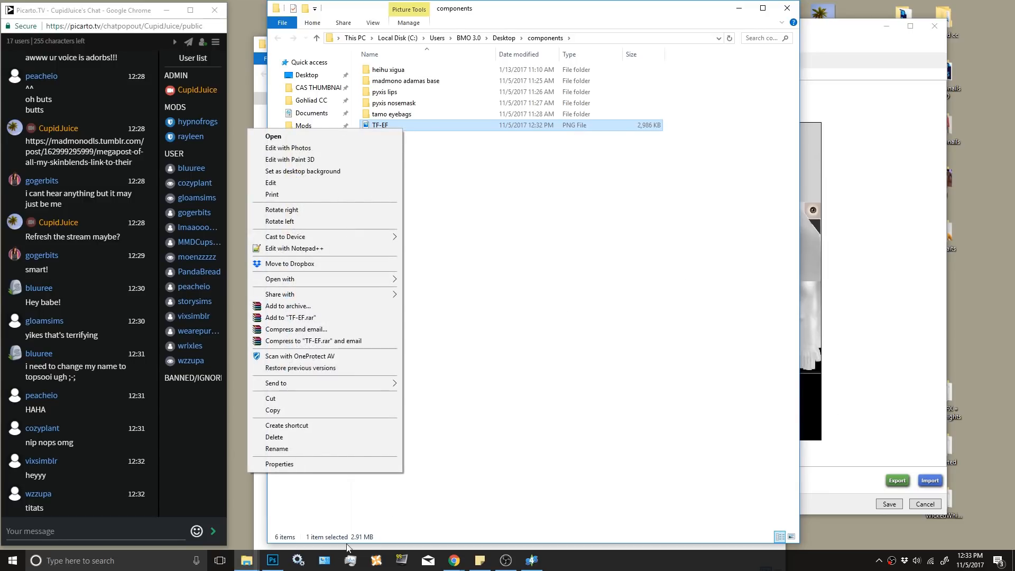
{"action": "left_click", "coordinate": [272, 560]}
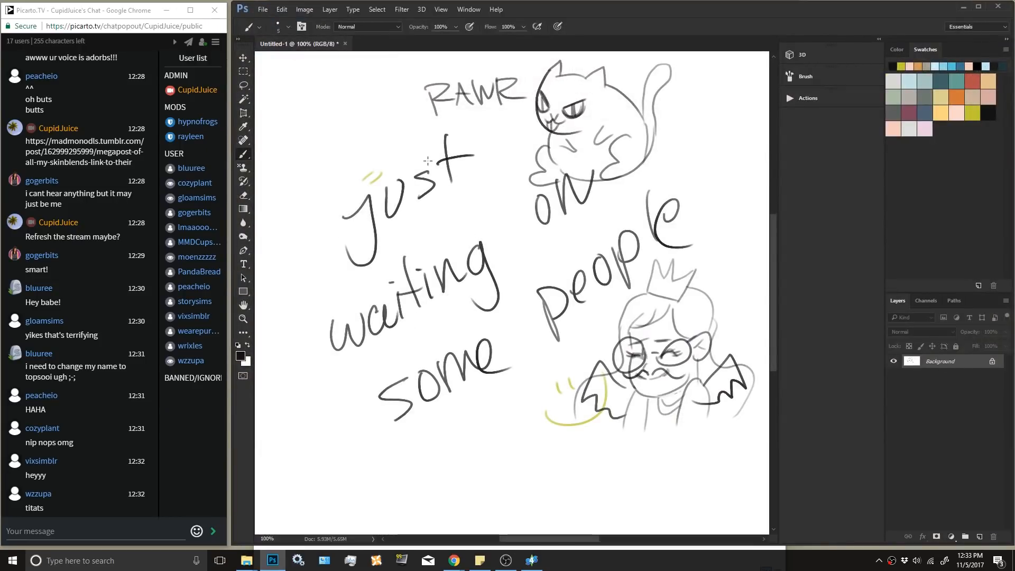
{"action": "key", "text": "ctrl+s"}
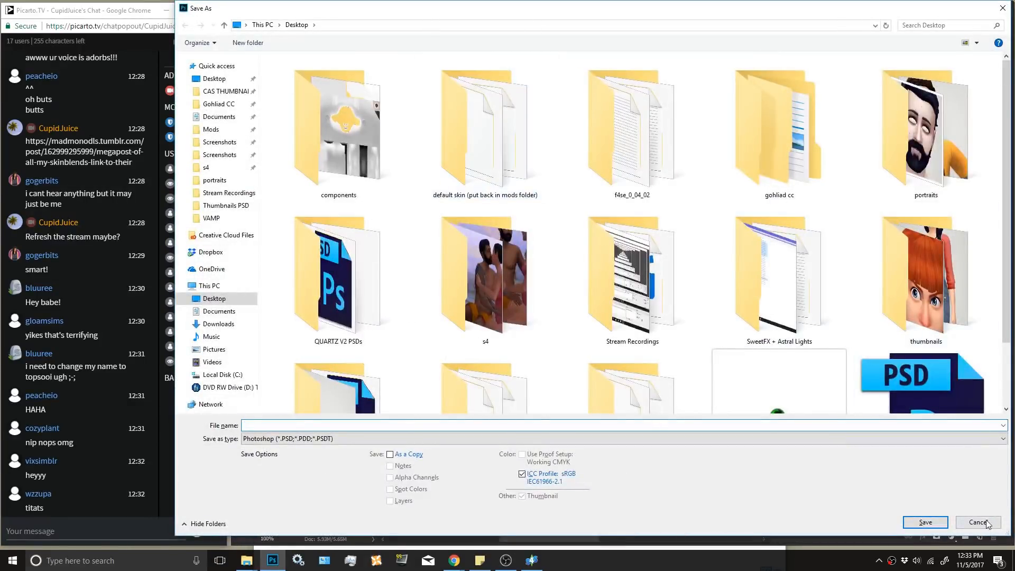
{"action": "left_click", "coordinate": [986, 524]}
{"action": "key", "text": "shift+F5"}
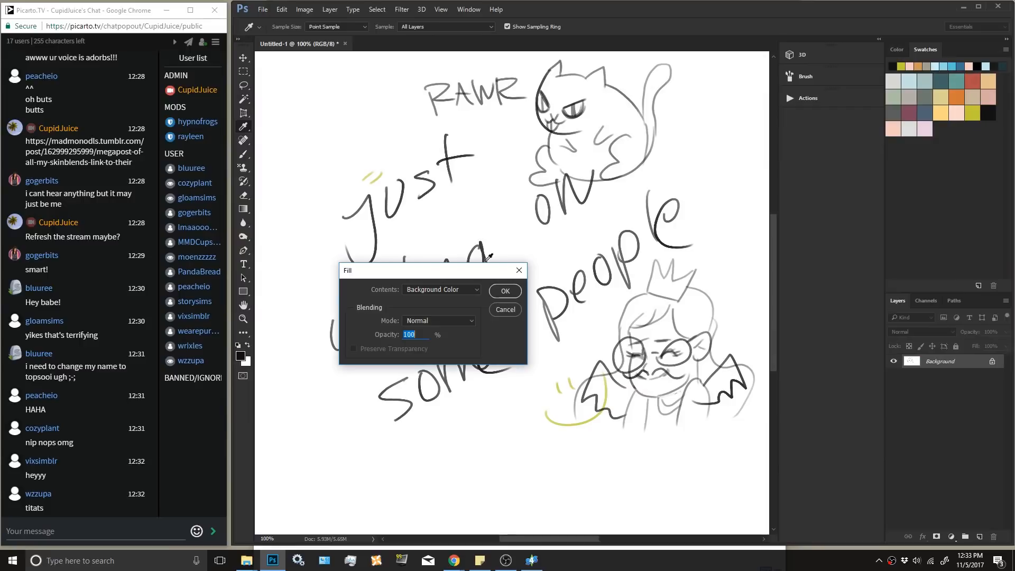
{"action": "left_click", "coordinate": [505, 291]}
Open the exported TF-EF.png from the components folder on the desktop.
{"action": "left_click", "coordinate": [263, 9]}
{"action": "left_click", "coordinate": [274, 30]}
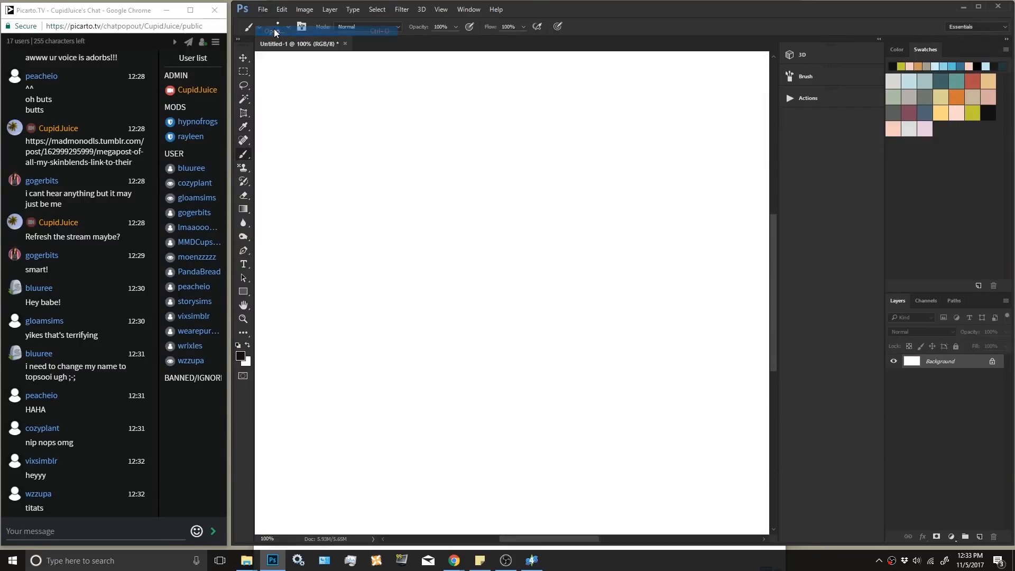
{"action": "left_click", "coordinate": [353, 147]}
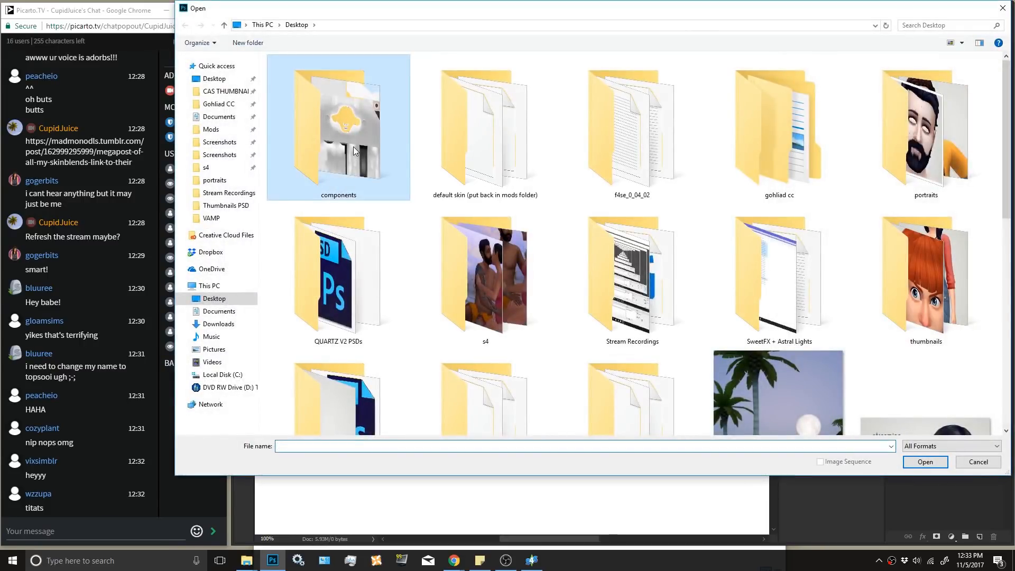
{"action": "double_click", "coordinate": [353, 147]}
{"action": "double_click", "coordinate": [300, 134]}
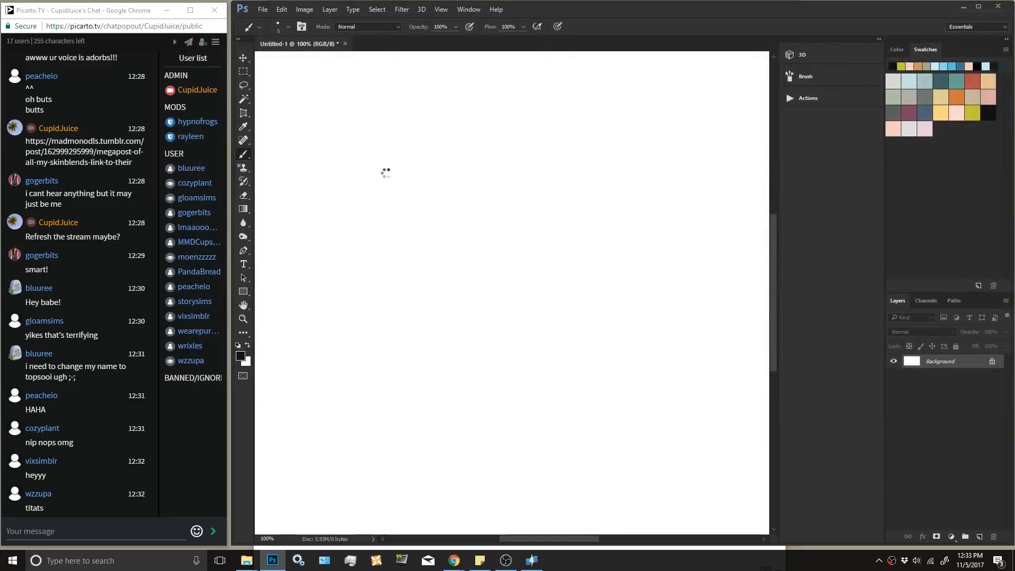
{"action": "key", "text": "ctrl+plus"}
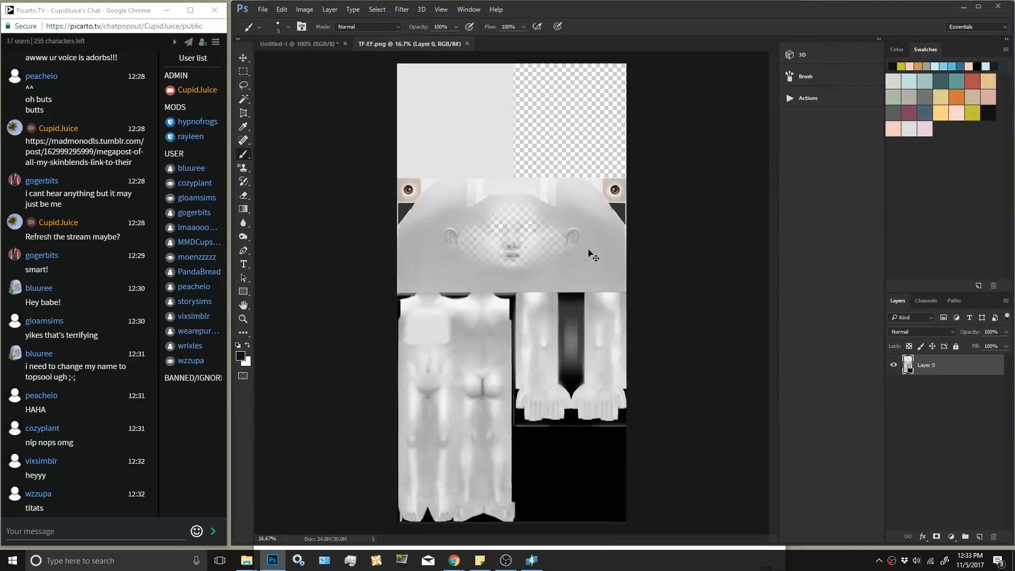
{"action": "left_click", "coordinate": [244, 127]}
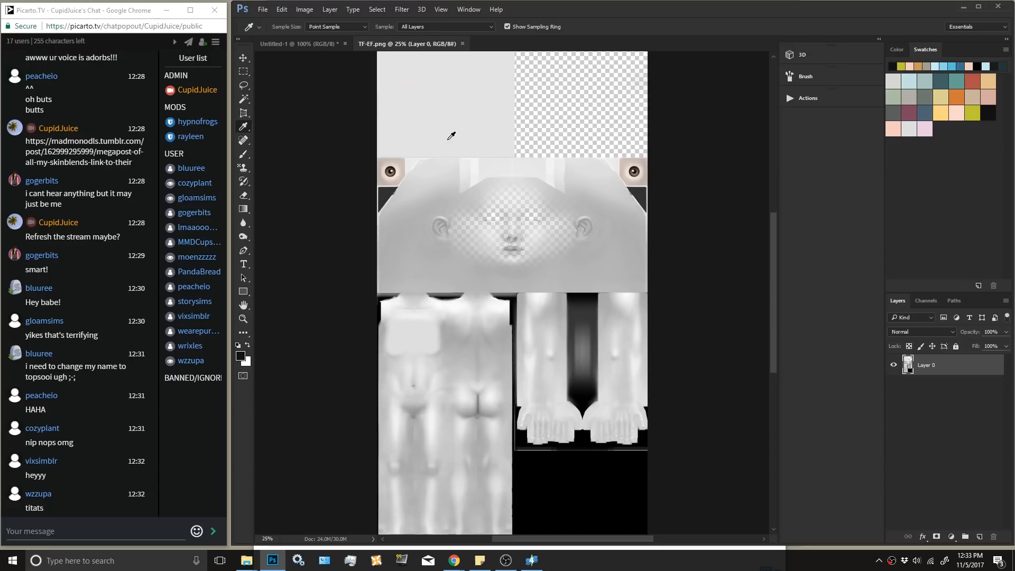
Sample the light grey of the texture's upper-left block as the foreground color and activate the Paint Bucket Tool.
{"action": "scroll", "coordinate": [548, 258], "scroll_direction": "down", "scroll_amount": 1}
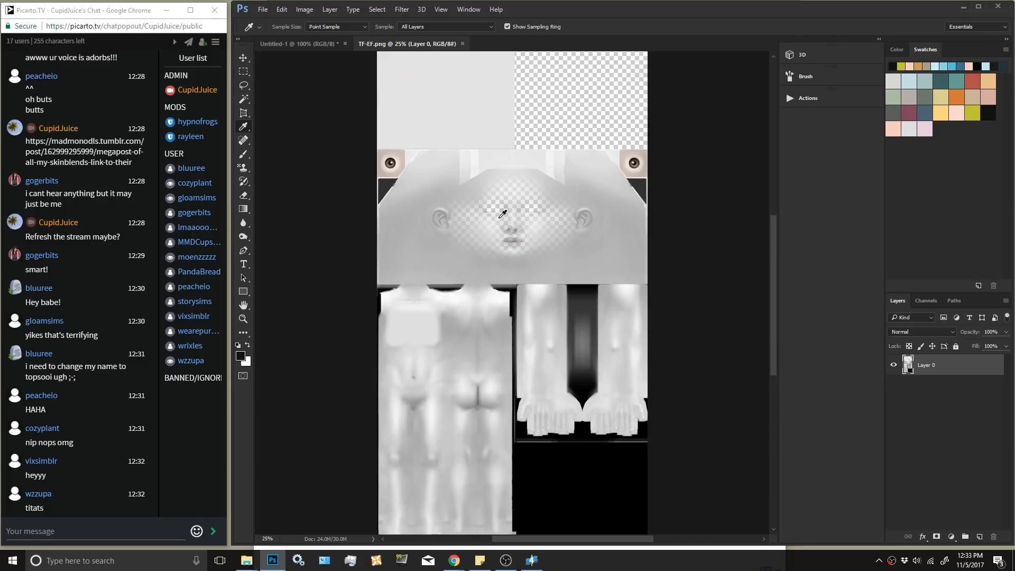
{"action": "left_click", "coordinate": [444, 113]}
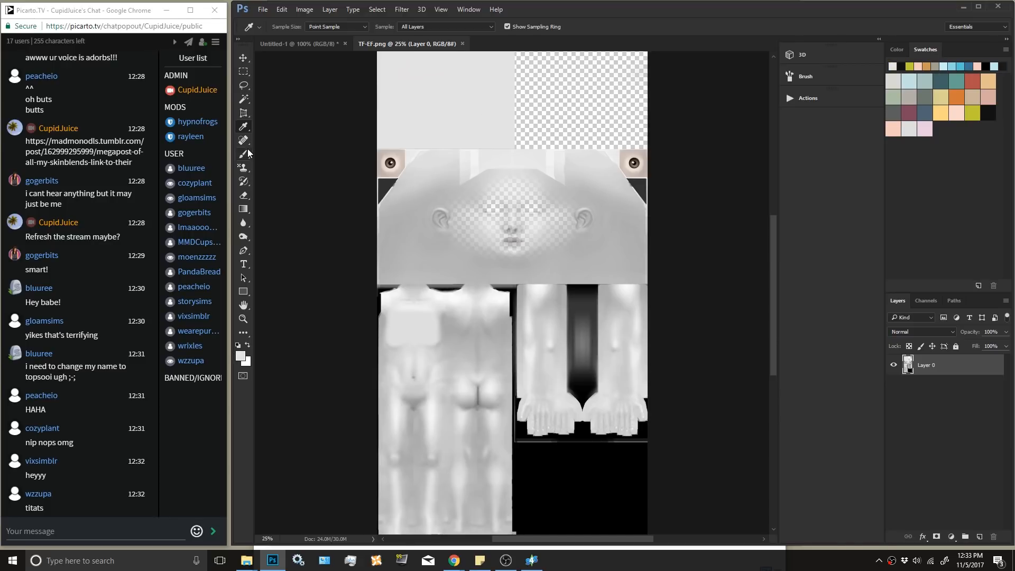
{"action": "left_click", "coordinate": [243, 210]}
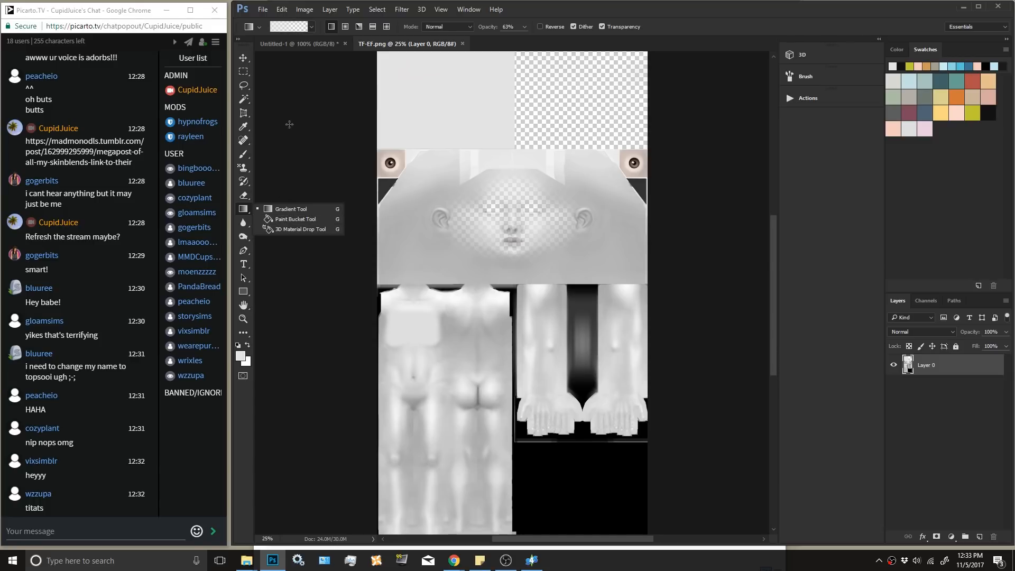
{"action": "left_click", "coordinate": [244, 127]}
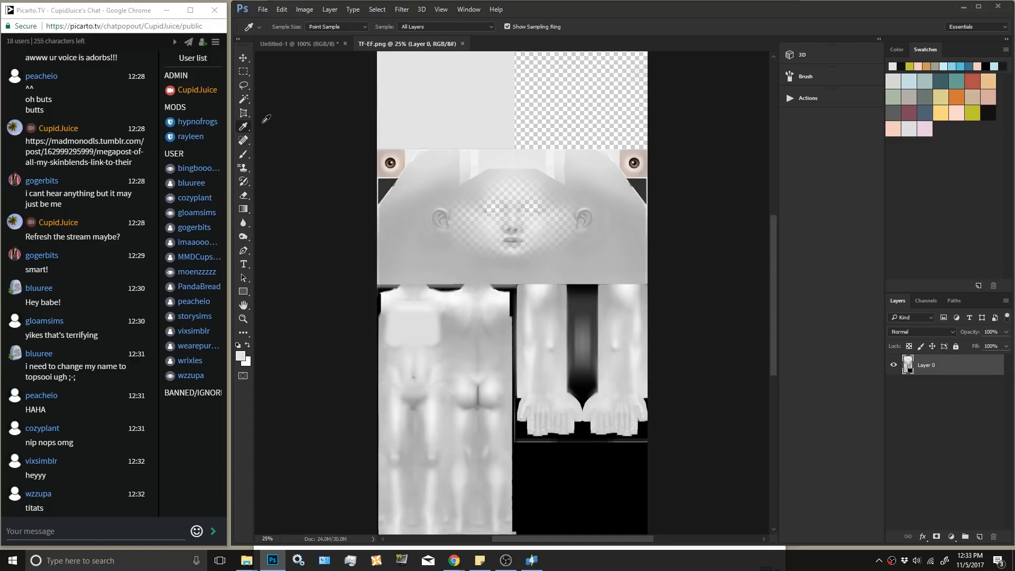
{"action": "left_click", "coordinate": [243, 195]}
{"action": "left_click", "coordinate": [242, 209]}
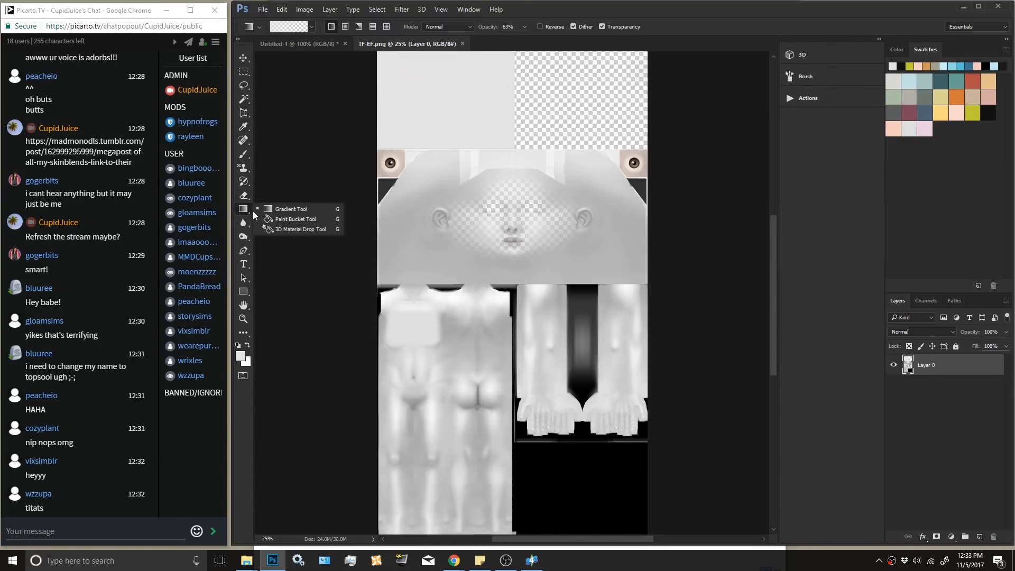
{"action": "left_click", "coordinate": [294, 219]}
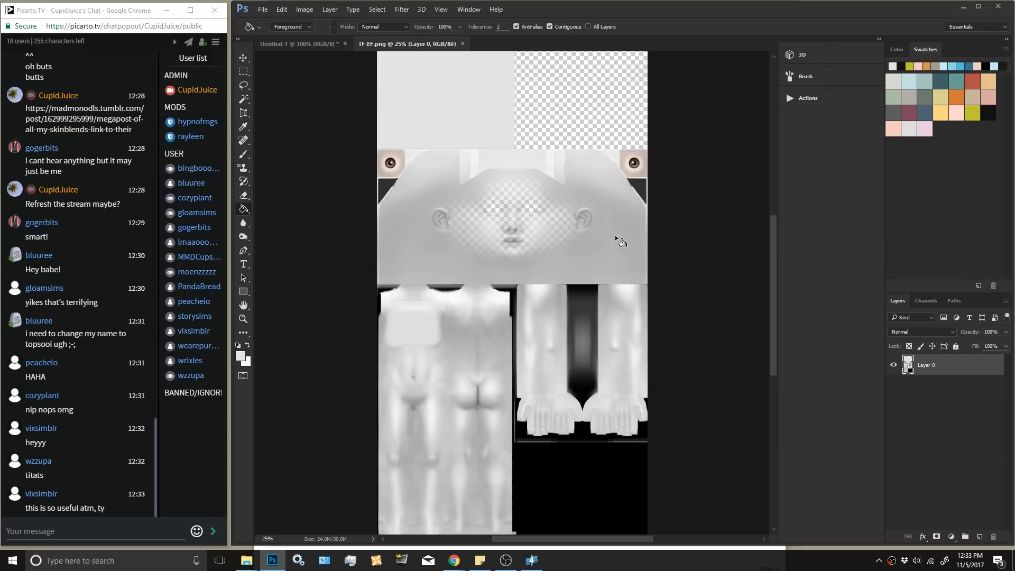
Add a new layer beneath Layer 0 and fill it with the sampled light grey.
{"action": "left_click", "coordinate": [980, 537]}
{"action": "left_click_drag", "start_coordinate": [953, 363], "coordinate": [957, 393]}
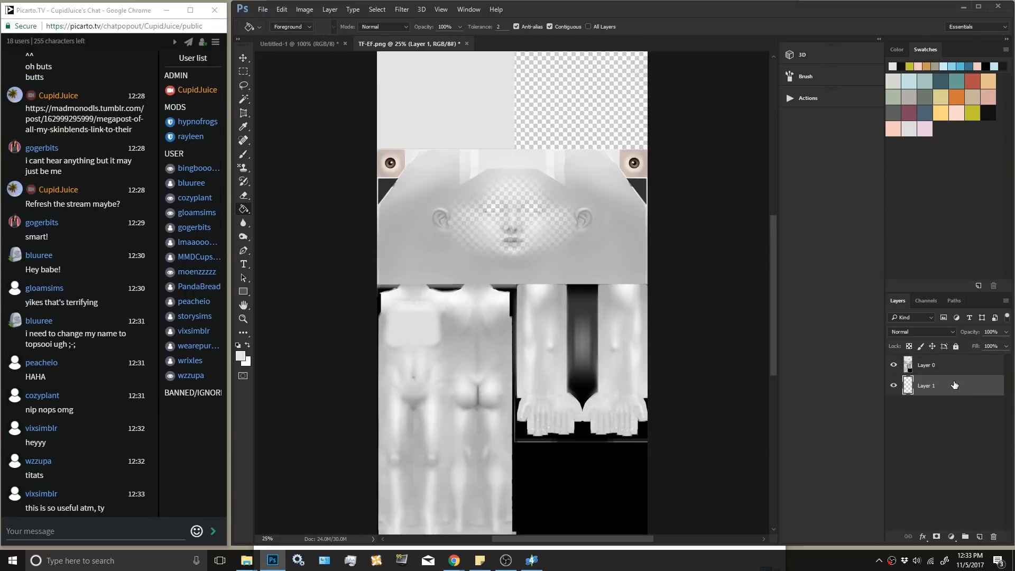
{"action": "left_click", "coordinate": [575, 110]}
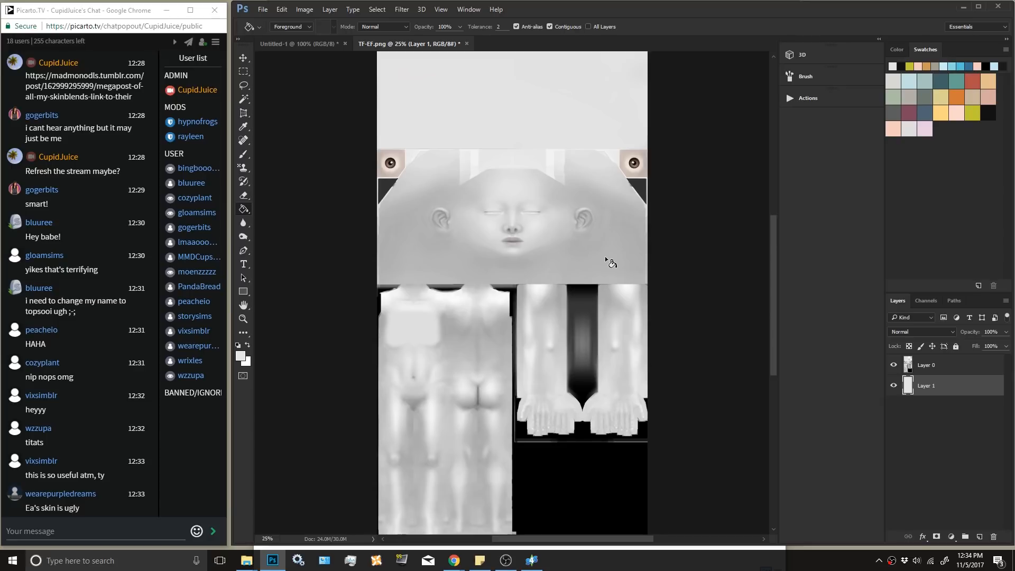
Compare the face with the original texture preview in Sims 4 Studio and examine it more closely in Photoshop.
{"action": "left_click", "coordinate": [531, 560]}
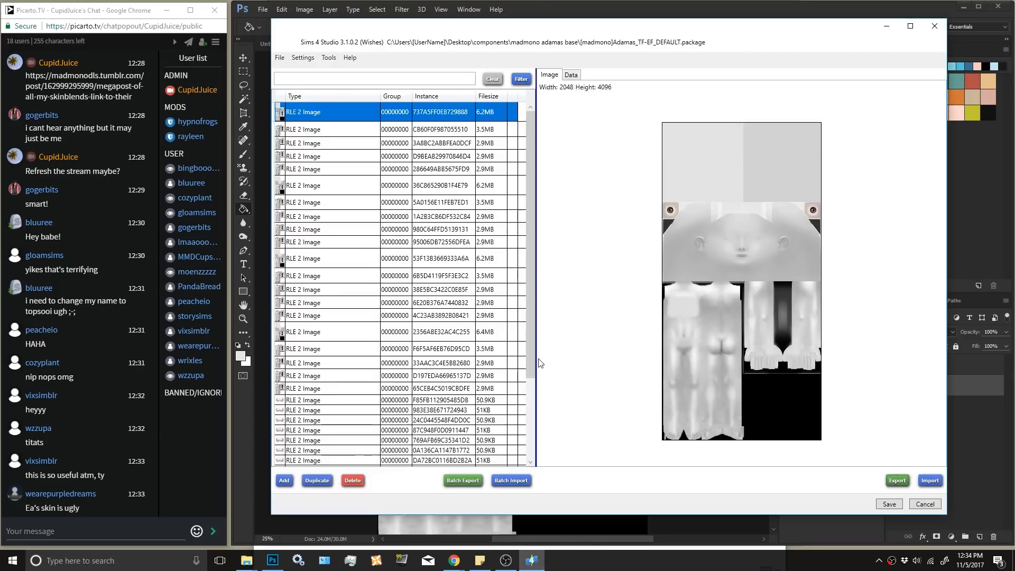
{"action": "left_click", "coordinate": [580, 1]}
{"action": "left_click", "coordinate": [851, 16]}
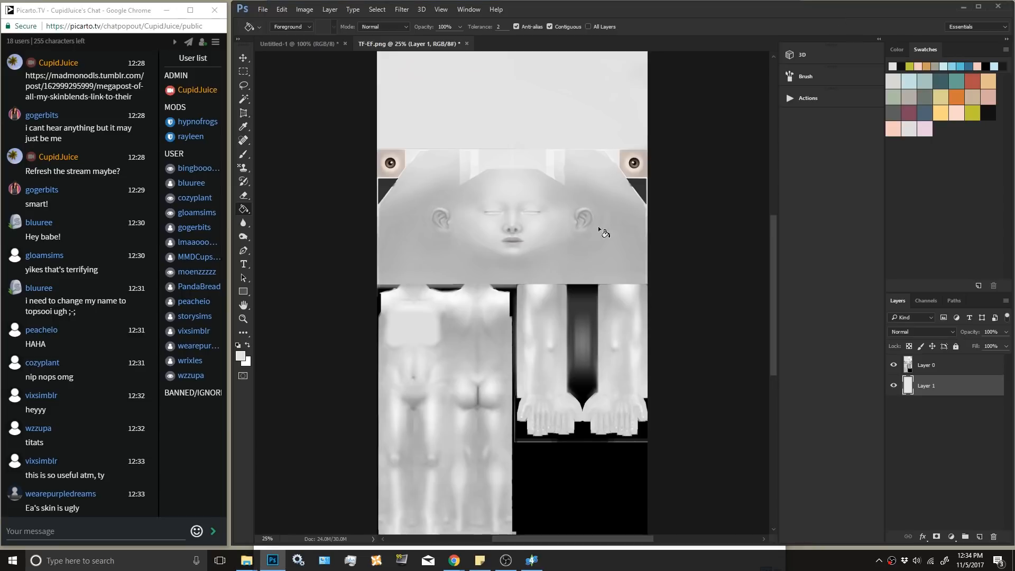
{"action": "scroll", "coordinate": [576, 270], "scroll_direction": "up", "scroll_amount": 1}
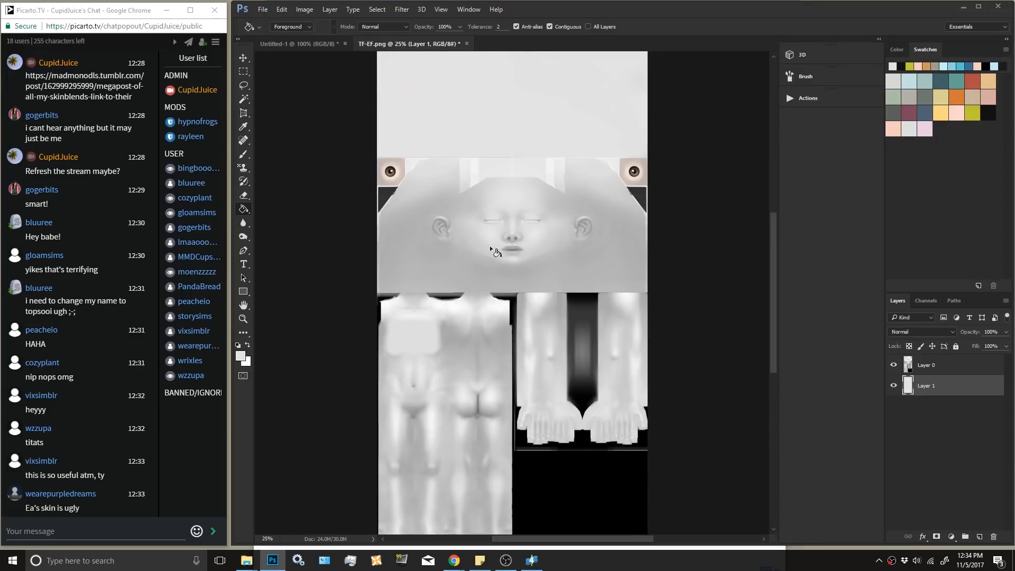
{"action": "key", "text": "ctrl+plus"}
{"action": "scroll", "coordinate": [656, 278], "scroll_direction": "up", "scroll_amount": 2}
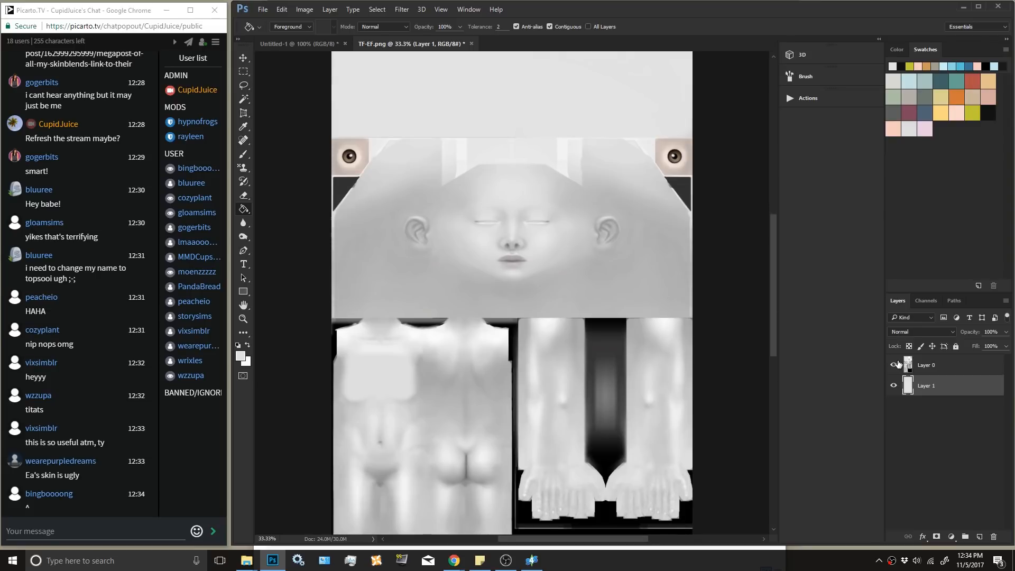
Hide Layer 1 and set the Eraser to a larger soft round brush with 0% hardness.
{"action": "left_click", "coordinate": [894, 386]}
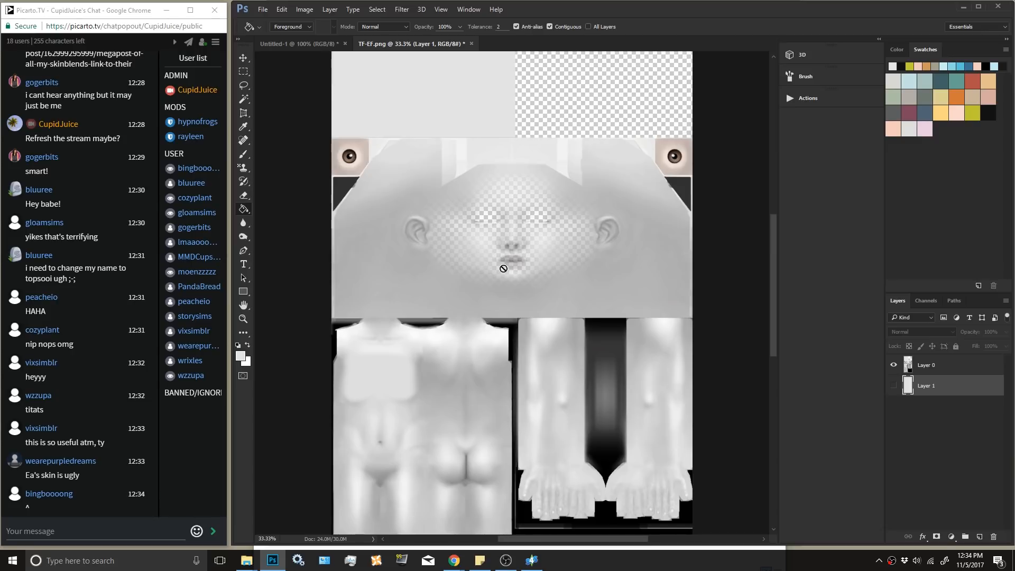
{"action": "left_click", "coordinate": [245, 199]}
{"action": "left_click", "coordinate": [280, 26]}
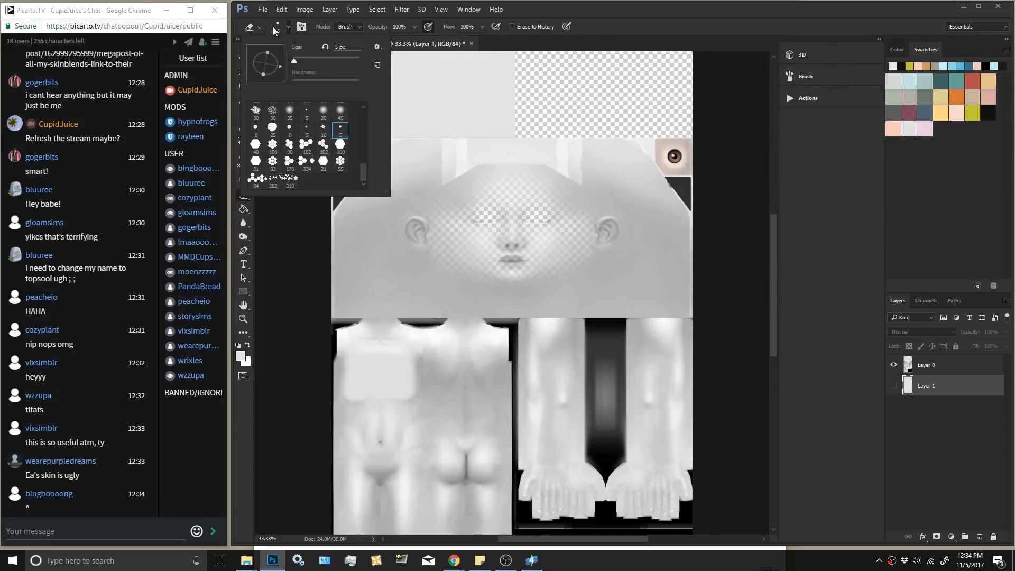
{"action": "left_click", "coordinate": [255, 110]}
{"action": "left_click", "coordinate": [315, 57]}
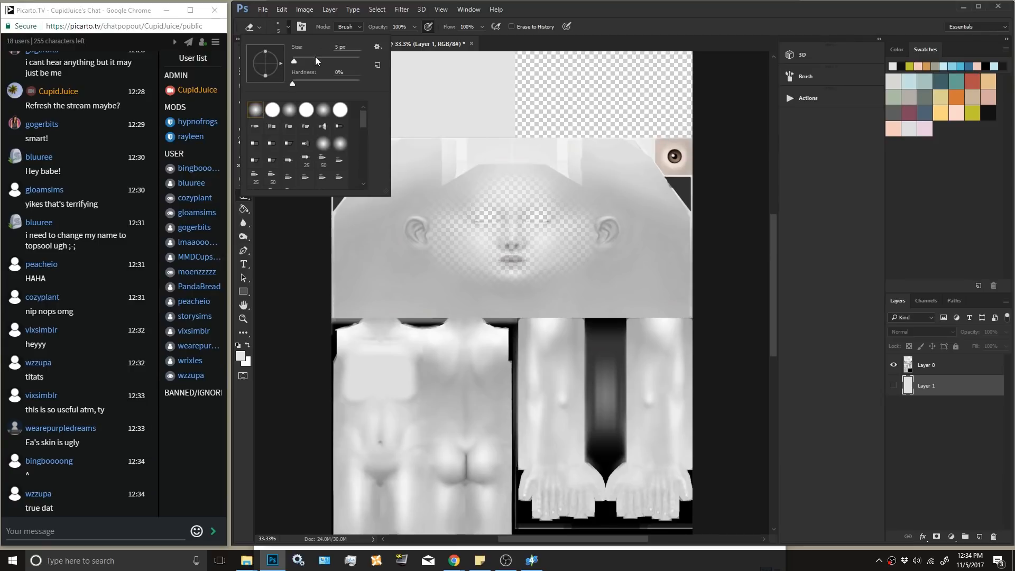
{"action": "left_click", "coordinate": [633, 29]}
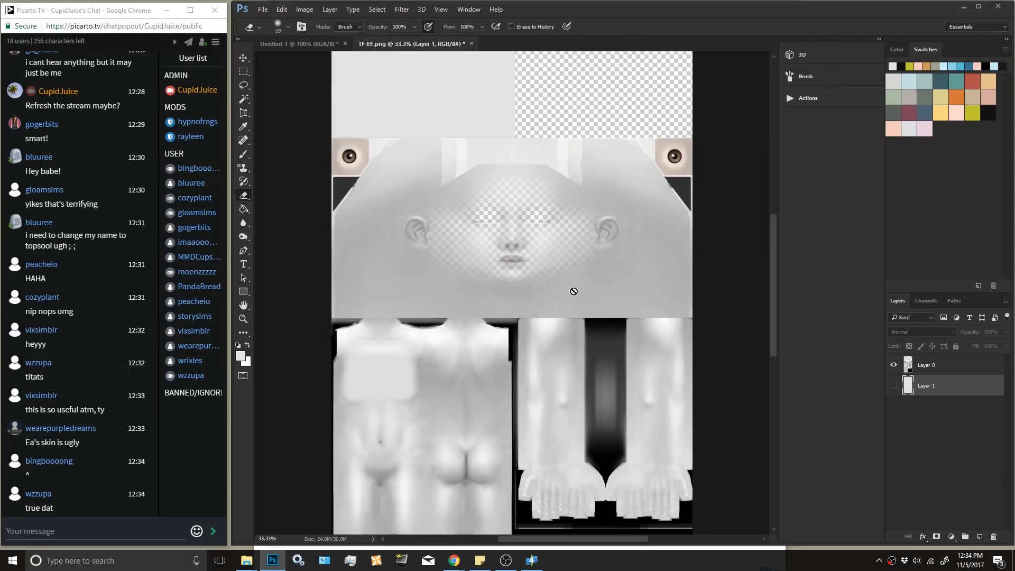
Try erasing the lips on Layer 0, undo the erasing, and show Layer 1 again.
{"action": "left_click", "coordinate": [933, 370]}
{"action": "mouse_move", "coordinate": [517, 264]}
{"action": "left_mouse_down"}
{"action": "mouse_move", "coordinate": [503, 262]}
{"action": "mouse_move", "coordinate": [513, 260]}
{"action": "left_mouse_up"}
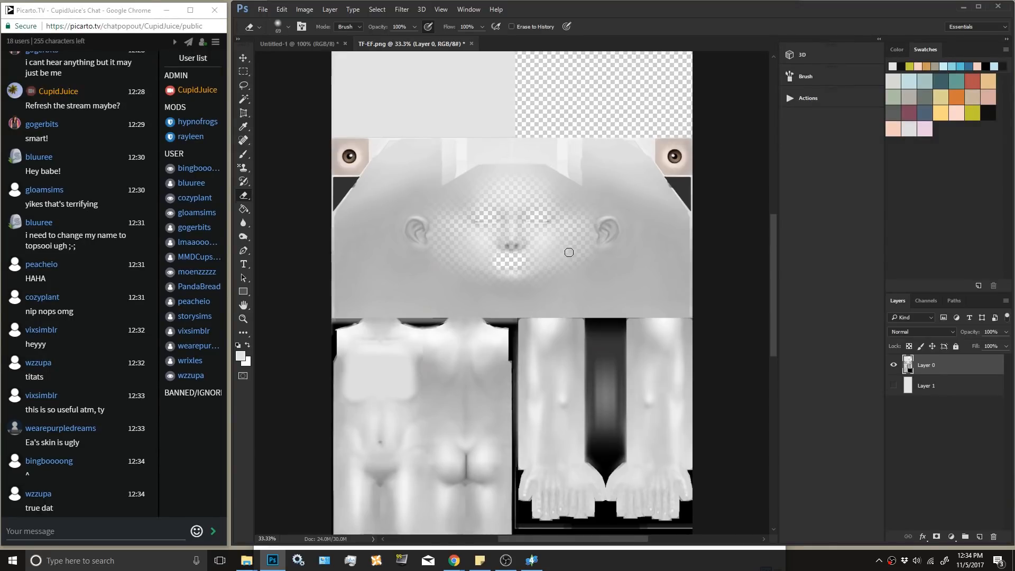
{"action": "key", "text": "ctrl+z"}
{"action": "left_click", "coordinate": [888, 385]}
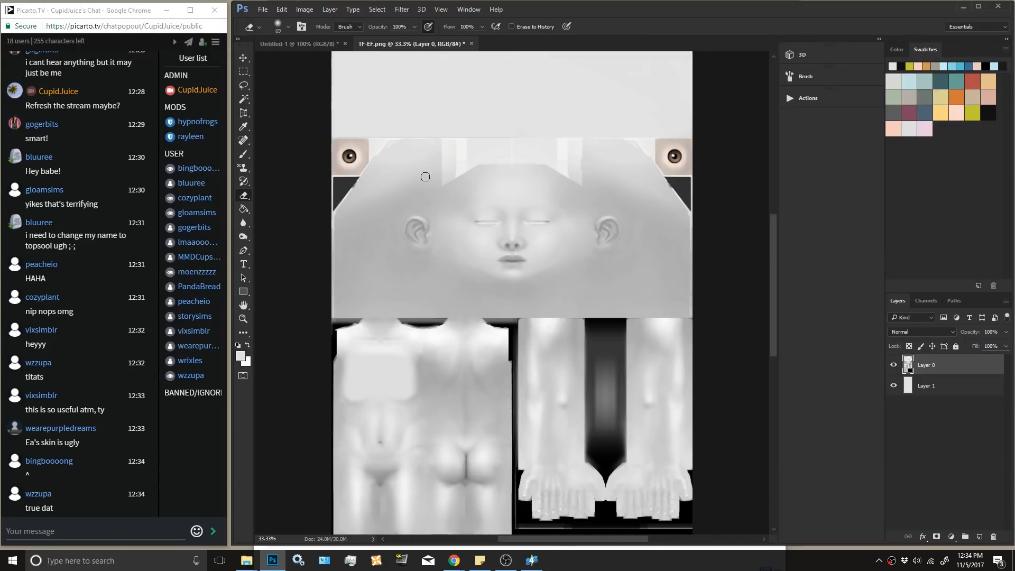
Switch to Sims 4 Studio, start exporting the second 6.2MB texture, and rename the existing TF-EF file in the components folder as tf.
{"action": "left_click", "coordinate": [543, 558]}
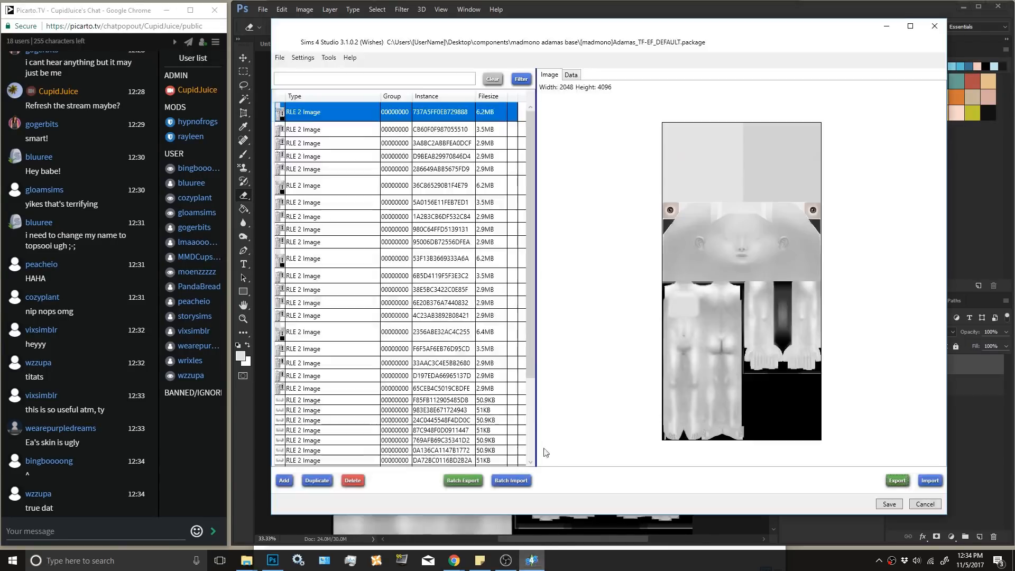
{"action": "left_click", "coordinate": [338, 185]}
{"action": "left_click", "coordinate": [897, 480]}
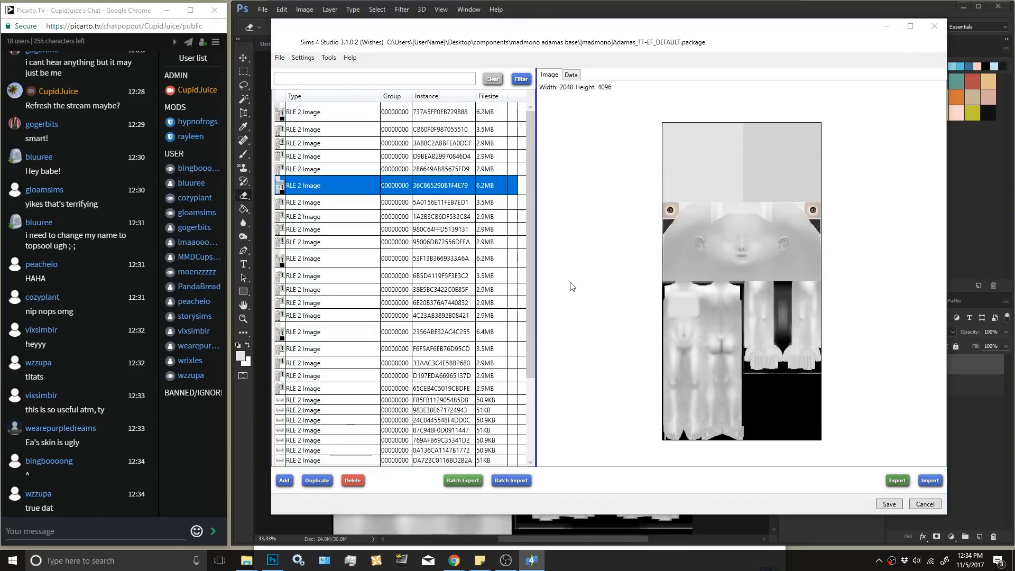
{"action": "left_click", "coordinate": [389, 162]}
{"action": "right_click", "coordinate": [390, 164]}
{"action": "left_click", "coordinate": [344, 467]}
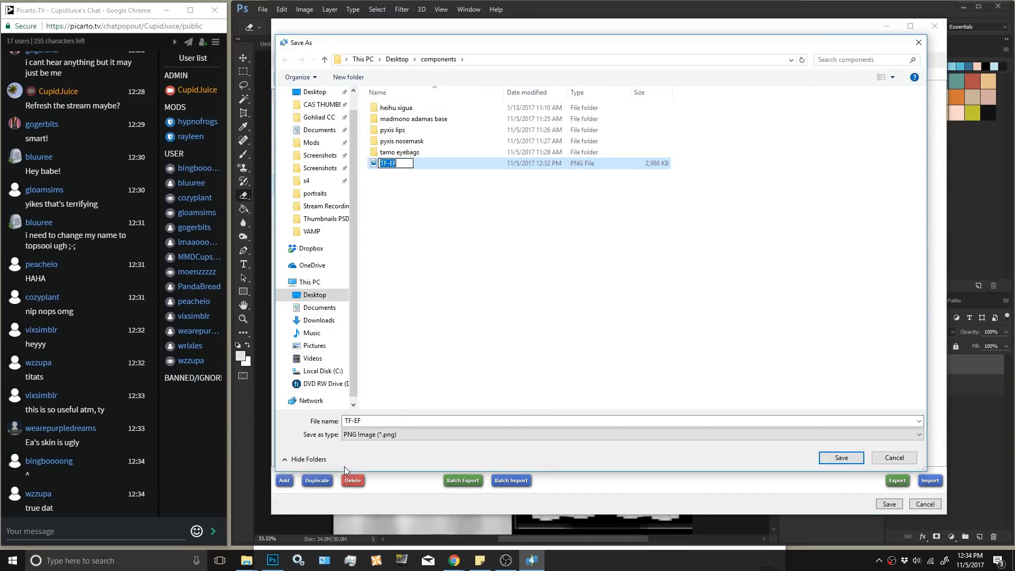
{"action": "type", "text": "tf"}
{"action": "left_click", "coordinate": [478, 355]}
Save the second 6.2MB texture as a PNG image named yaf in the components folder.
{"action": "left_click", "coordinate": [465, 418]}
{"action": "type", "text": "yaf"}
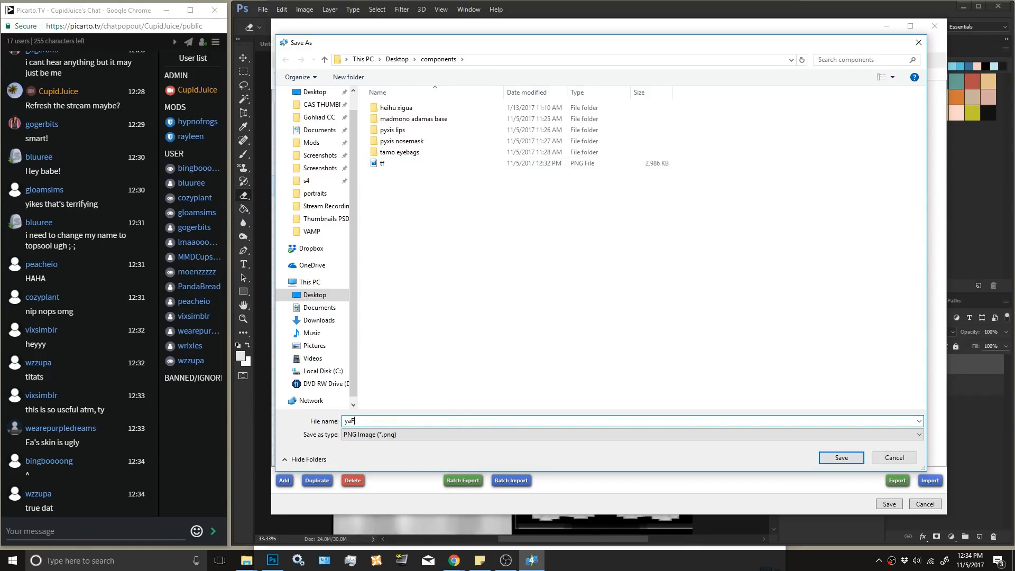
{"action": "key", "text": "Return"}
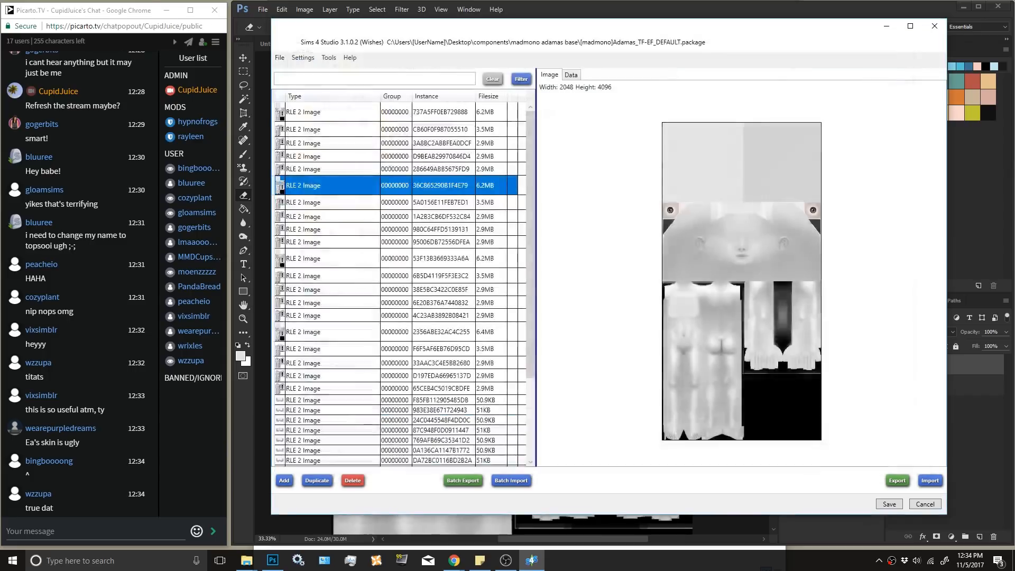
Export the third 6.2MB texture as a PNG image named af in the components folder.
{"action": "left_click", "coordinate": [870, 198]}
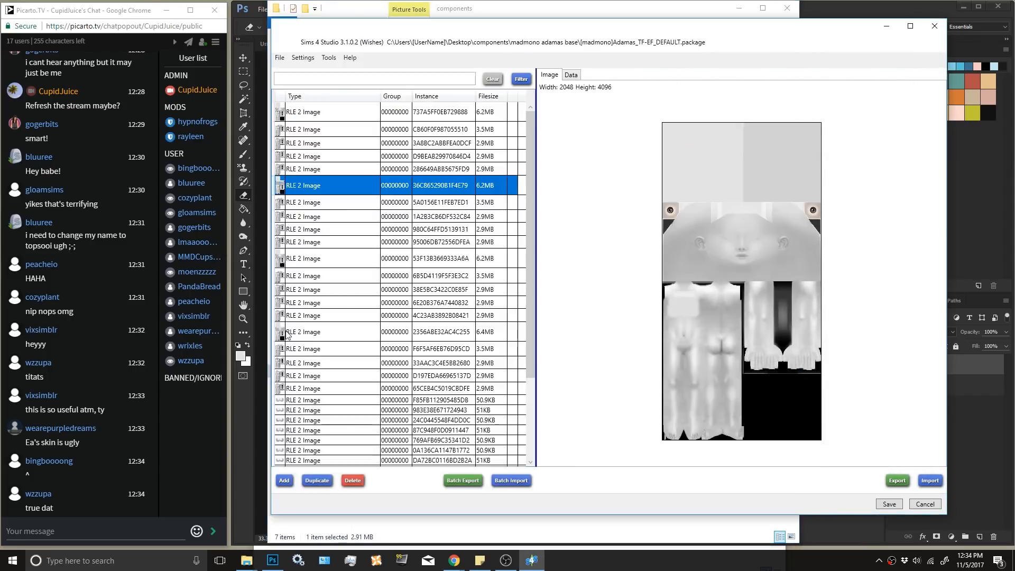
{"action": "left_click", "coordinate": [316, 260]}
{"action": "left_click", "coordinate": [897, 481]}
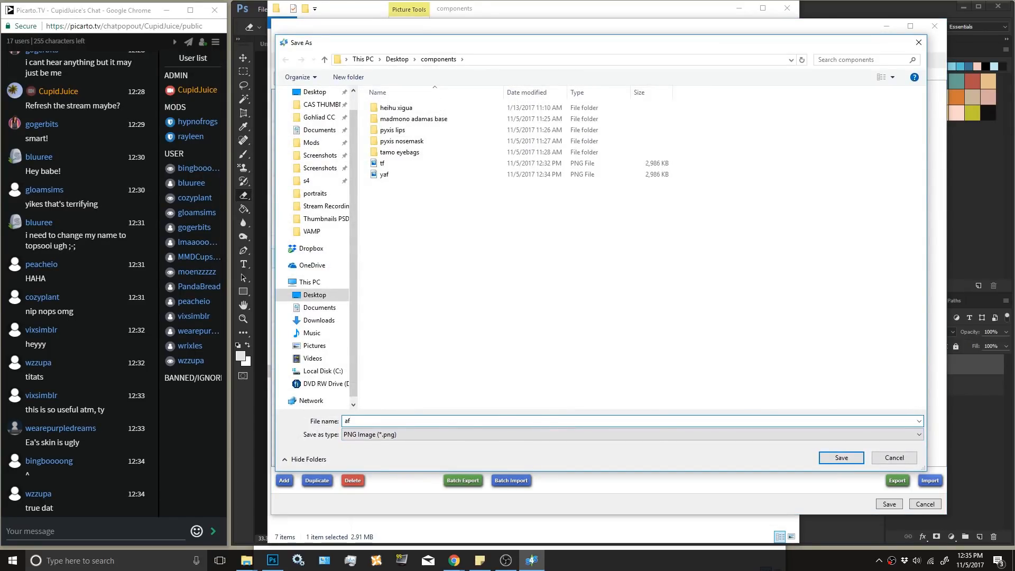
{"action": "key", "text": "Return"}
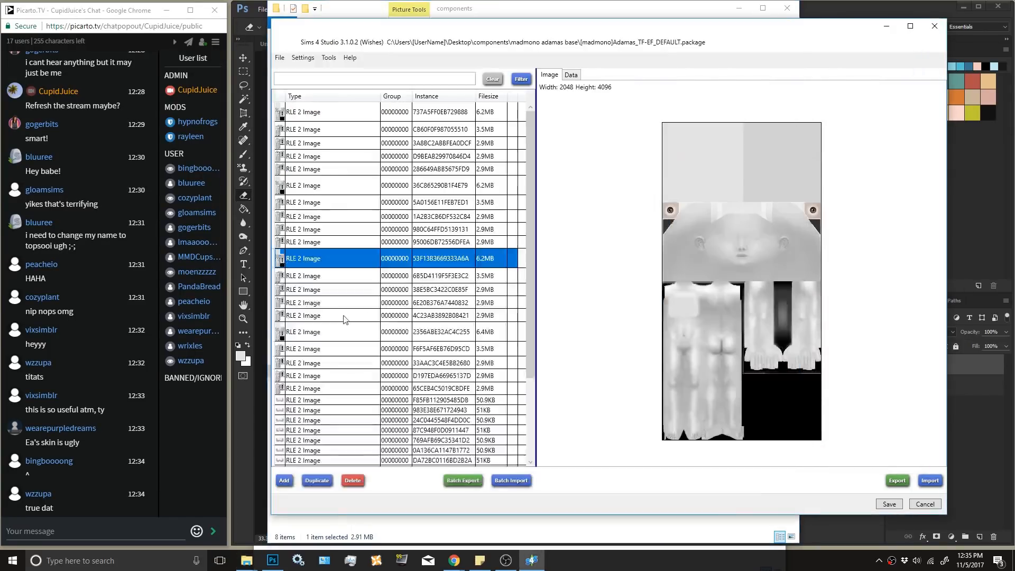
Export the 6.4MB texture as a PNG image named ef in the components folder.
{"action": "left_click", "coordinate": [344, 331]}
{"action": "left_click", "coordinate": [897, 481]}
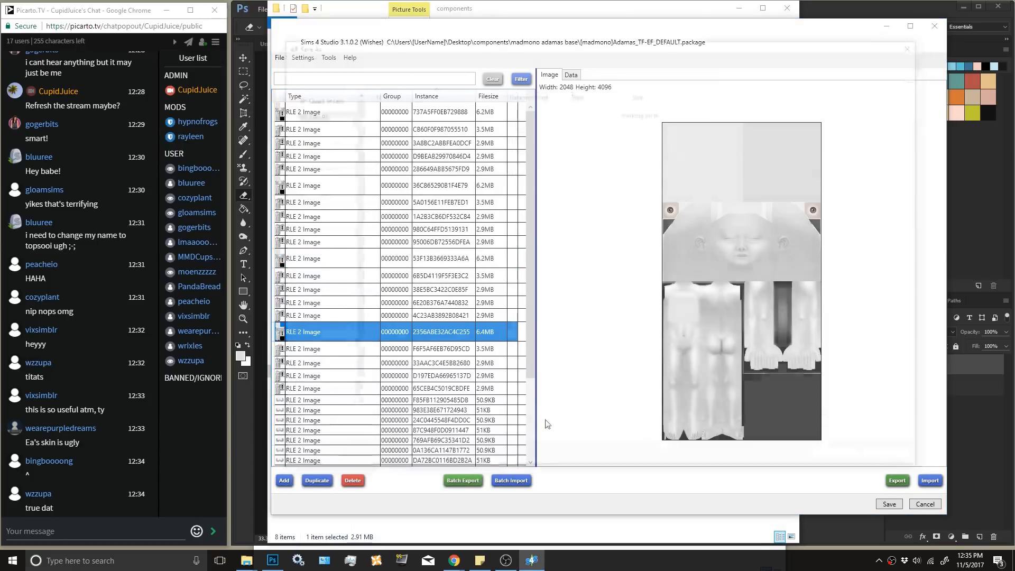
{"action": "type", "text": "agf"}
{"action": "key", "text": "BackSpace"}
{"action": "key", "text": "BackSpace"}
{"action": "type", "text": "ef"}
{"action": "key", "text": "Return"}
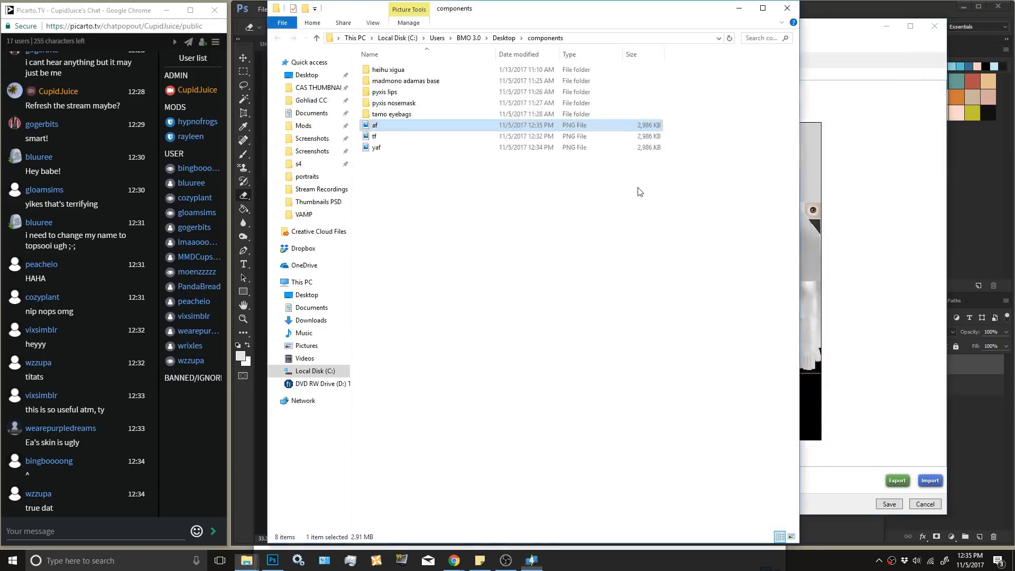
{"action": "left_click", "coordinate": [868, 217]}
Switch to Photoshop and open yaf.png from the components folder.
{"action": "left_click", "coordinate": [281, 553]}
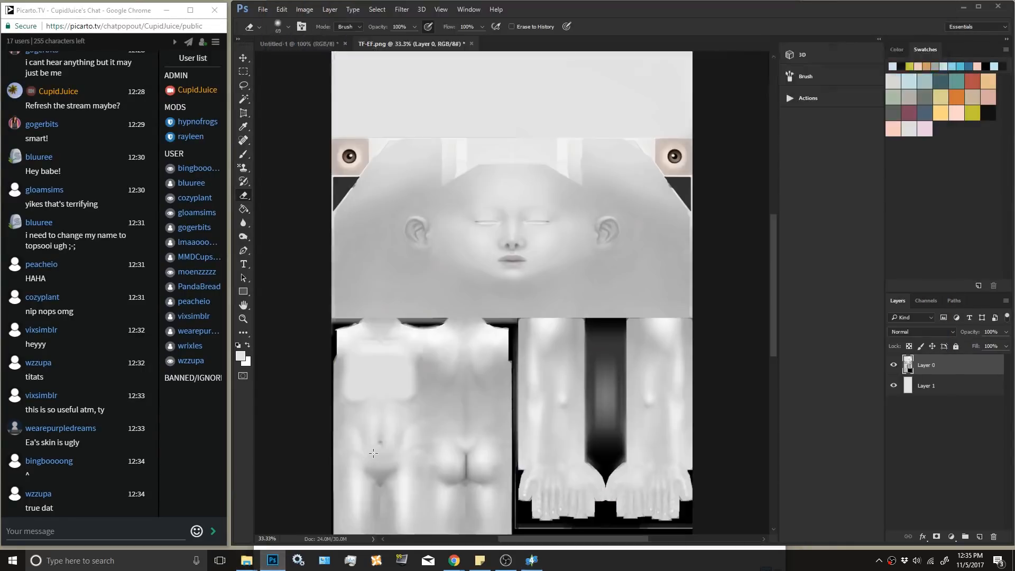
{"action": "left_click", "coordinate": [262, 9]}
{"action": "left_click", "coordinate": [275, 32]}
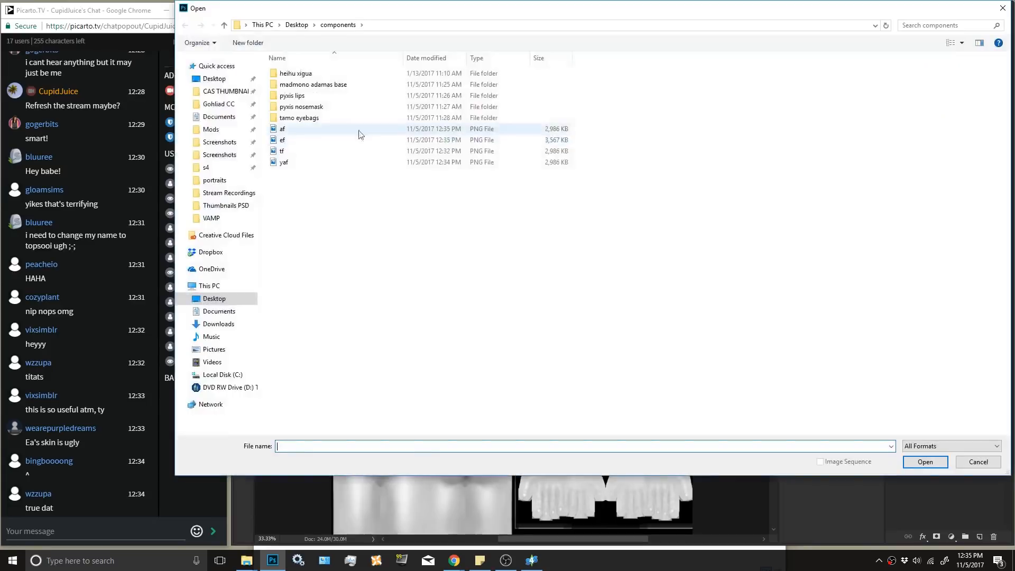
{"action": "left_click", "coordinate": [294, 162]}
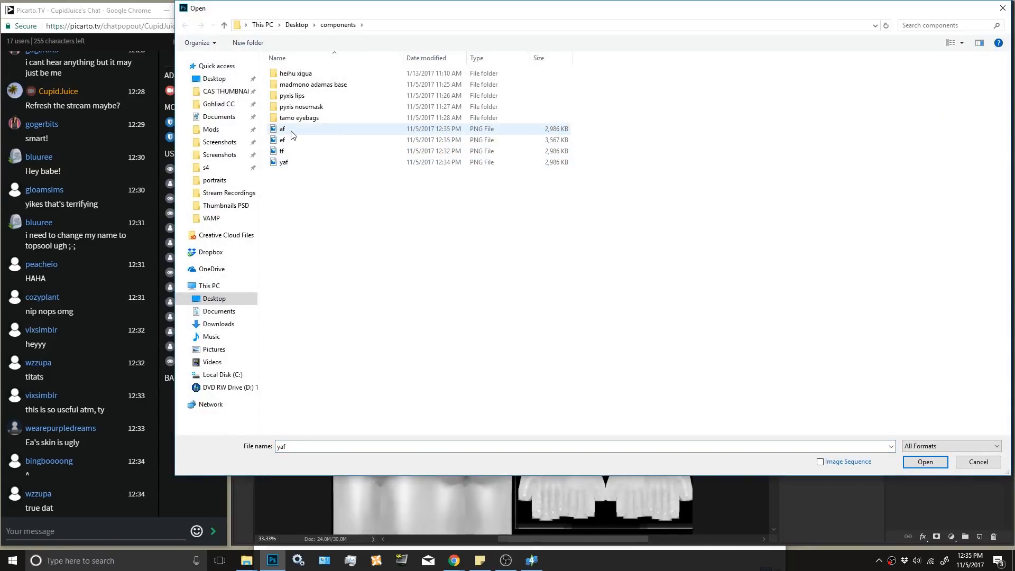
{"action": "double_click", "coordinate": [294, 162]}
Open af.png and ef.png from the components folder as separate documents.
{"action": "left_click", "coordinate": [262, 9]}
{"action": "left_click", "coordinate": [274, 31]}
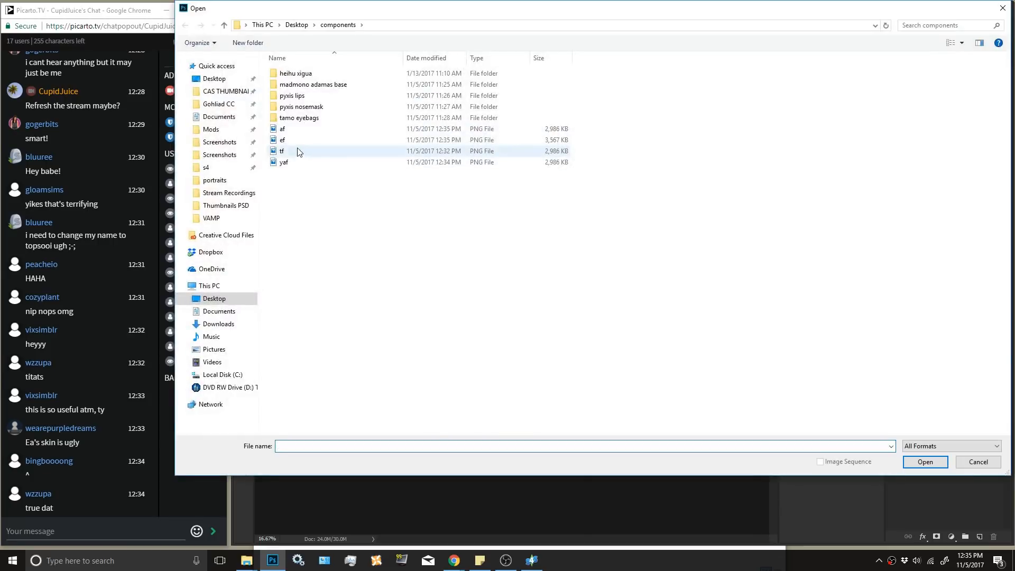
{"action": "double_click", "coordinate": [288, 129]}
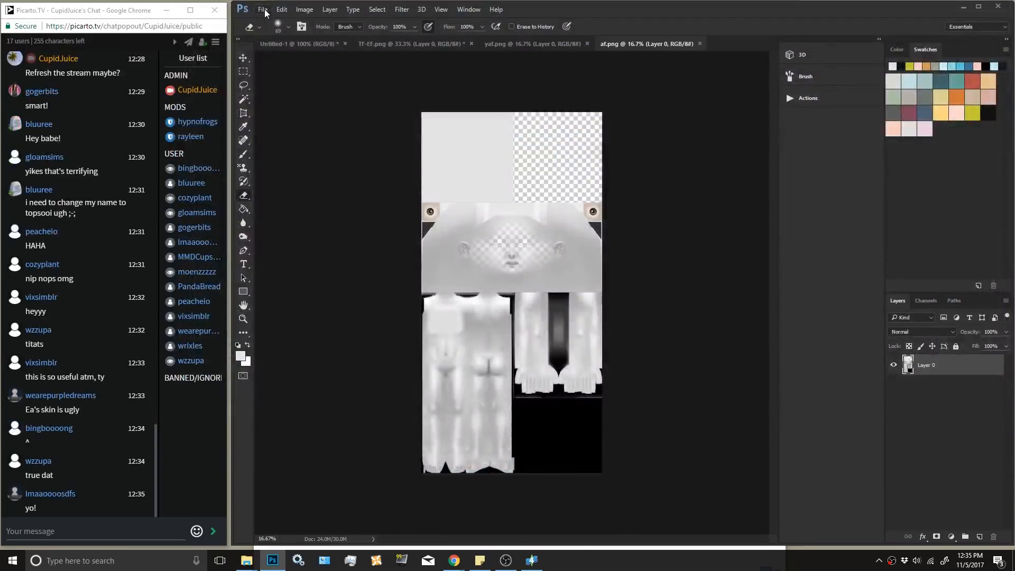
{"action": "left_click", "coordinate": [263, 9]}
{"action": "left_click", "coordinate": [275, 30]}
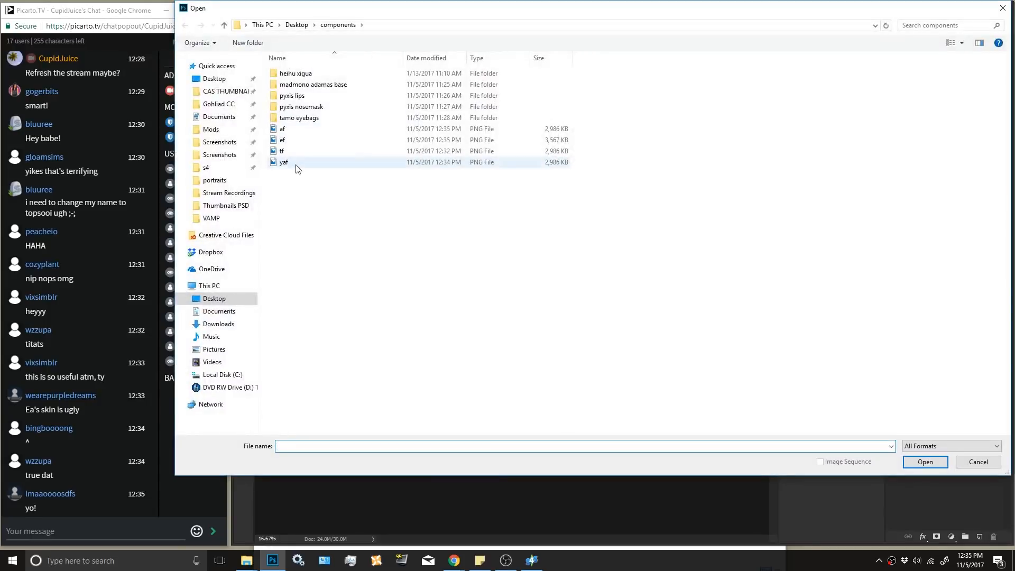
{"action": "double_click", "coordinate": [289, 140]}
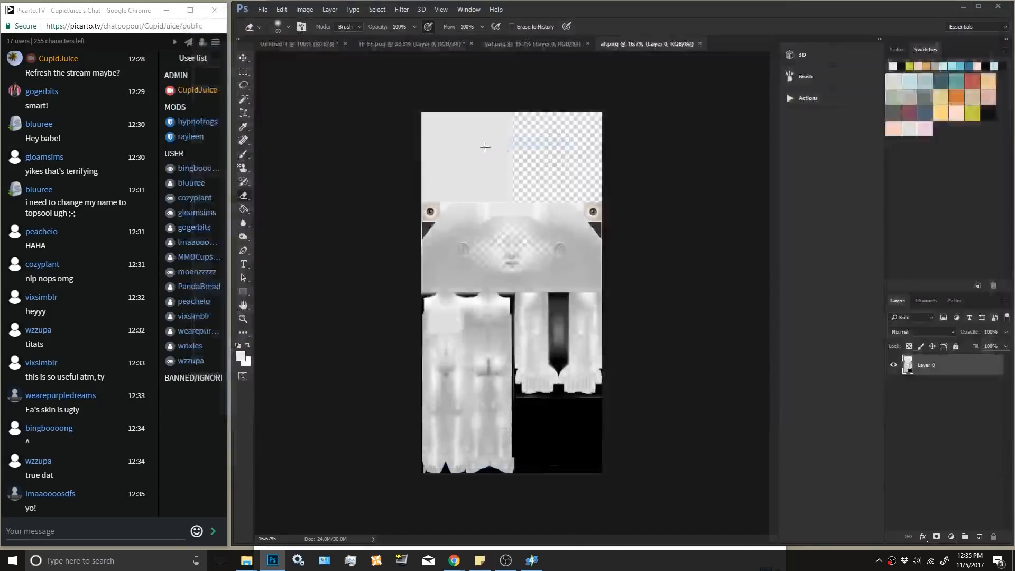
Open tf.png from the components folder as a separate document.
{"action": "left_click", "coordinate": [406, 43]}
{"action": "left_click", "coordinate": [262, 9]}
{"action": "left_click", "coordinate": [272, 30]}
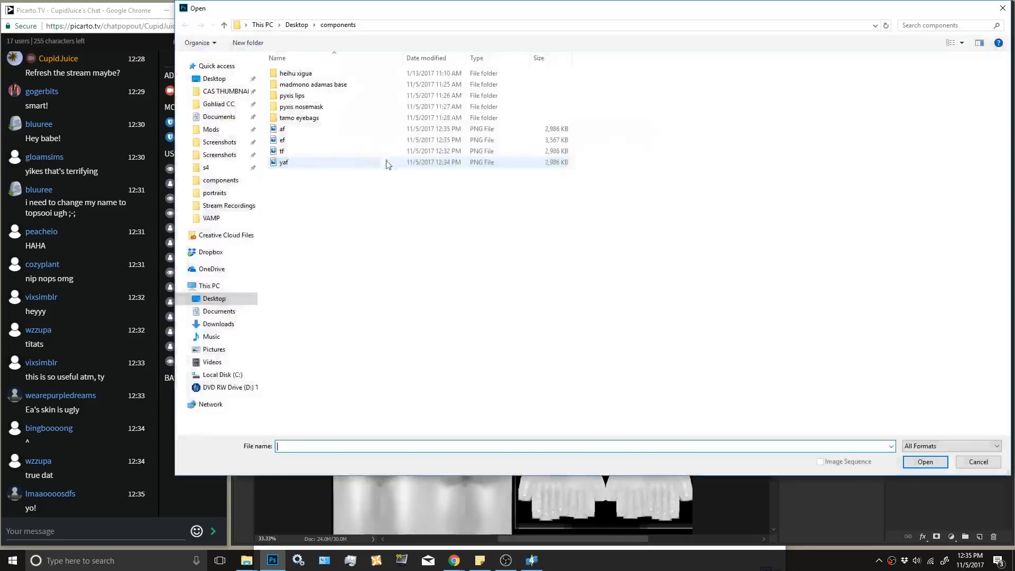
{"action": "double_click", "coordinate": [293, 151]}
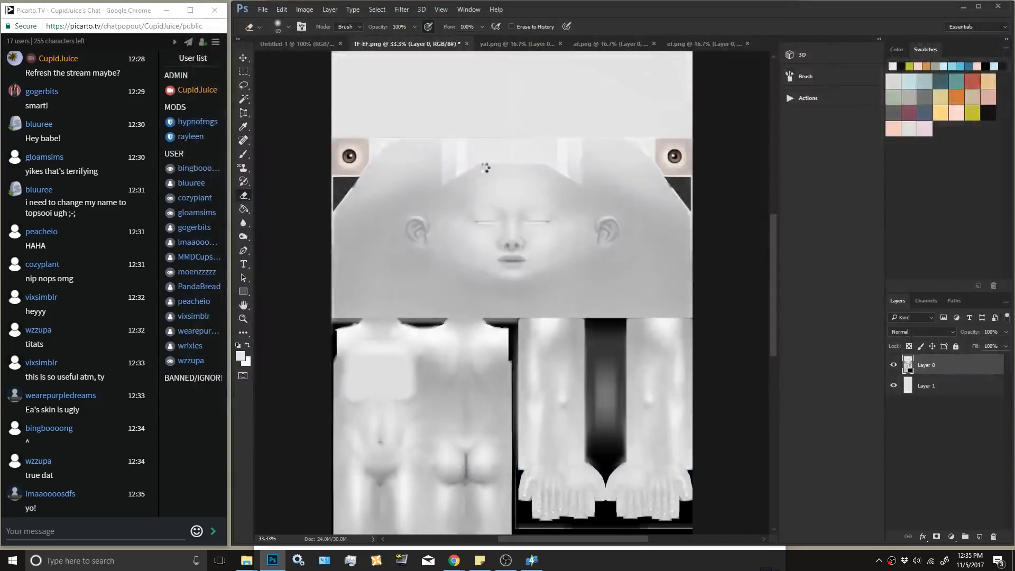
Add a layer beneath the skin texture in tf.png and fill it with the texture's light grey.
{"action": "key", "text": "ctrl+plus"}
{"action": "key", "text": "ctrl+plus"}
{"action": "key", "text": "ctrl+minus"}
{"action": "left_click", "coordinate": [246, 127]}
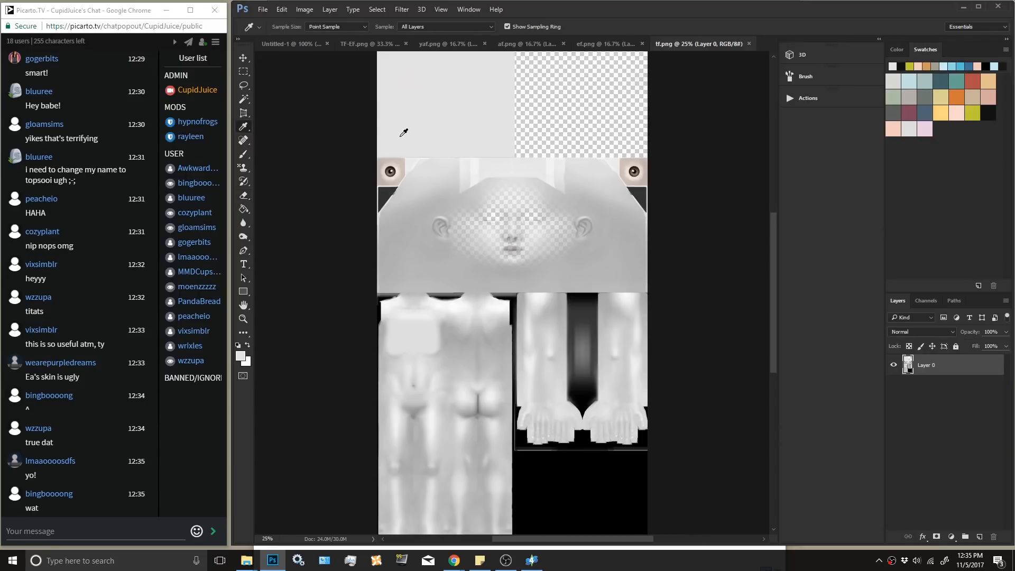
{"action": "left_click", "coordinate": [243, 209]}
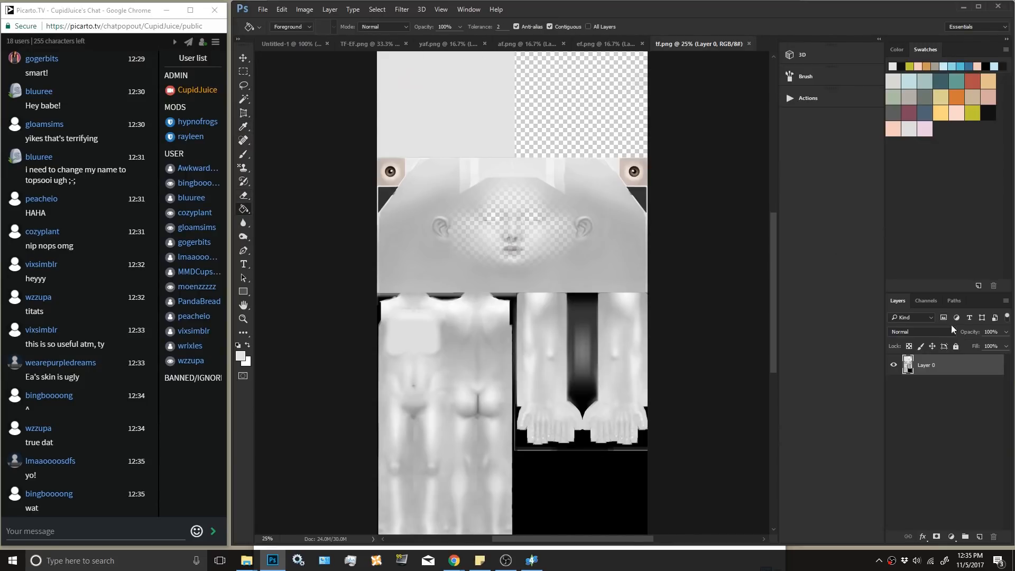
{"action": "left_click", "coordinate": [980, 535], "text": "ctrl"}
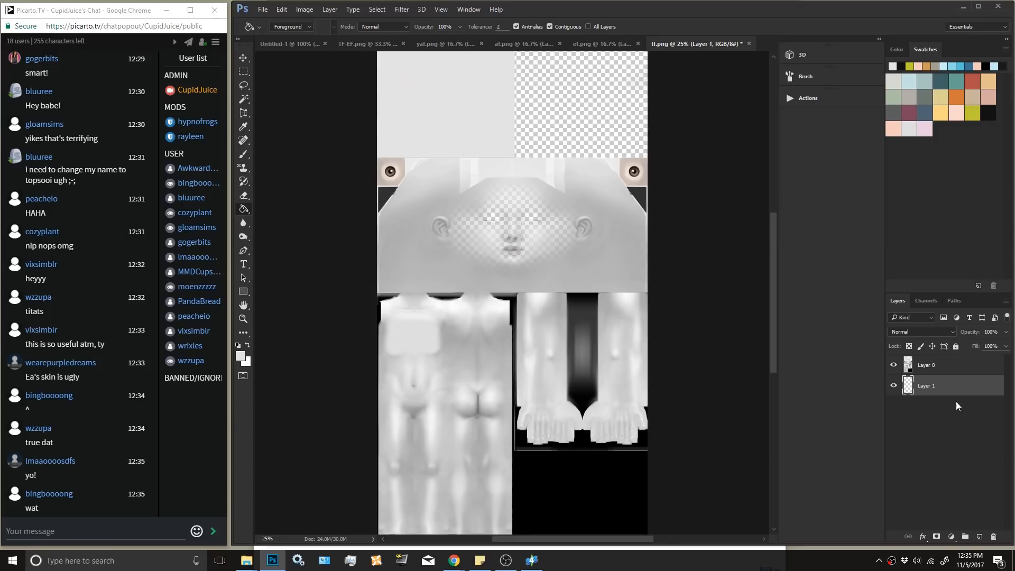
{"action": "left_click", "coordinate": [547, 126]}
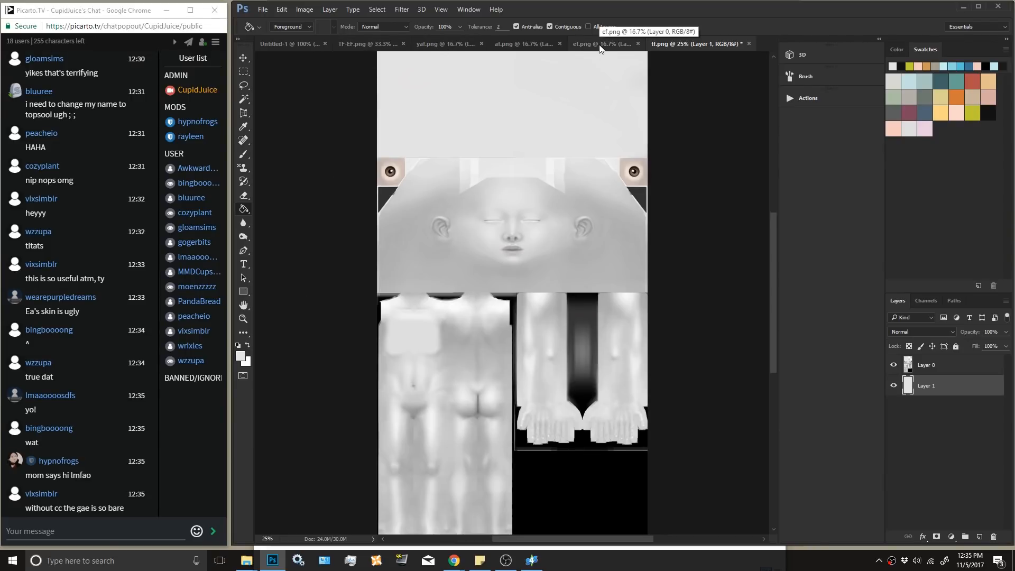
Close TF-EF.png and Untitled-1 without saving, and place tf.png first among the open documents.
{"action": "left_click_drag", "start_coordinate": [778, 322], "coordinate": [771, 294]}
{"action": "left_click_drag", "start_coordinate": [674, 45], "coordinate": [443, 50]}
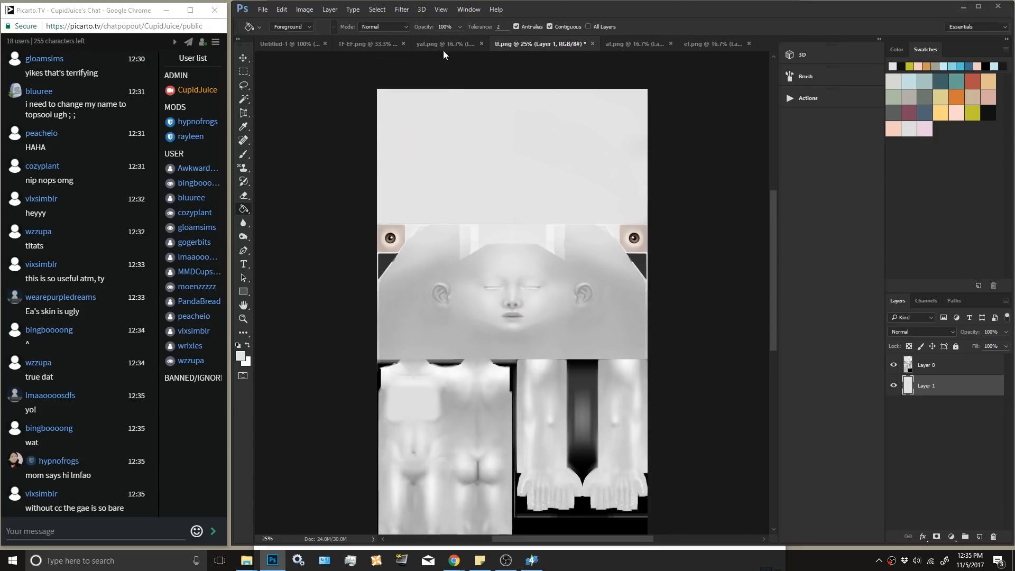
{"action": "left_click", "coordinate": [405, 47]}
{"action": "left_click", "coordinate": [448, 44]}
{"action": "left_click", "coordinate": [568, 210]}
{"action": "left_click", "coordinate": [448, 44]}
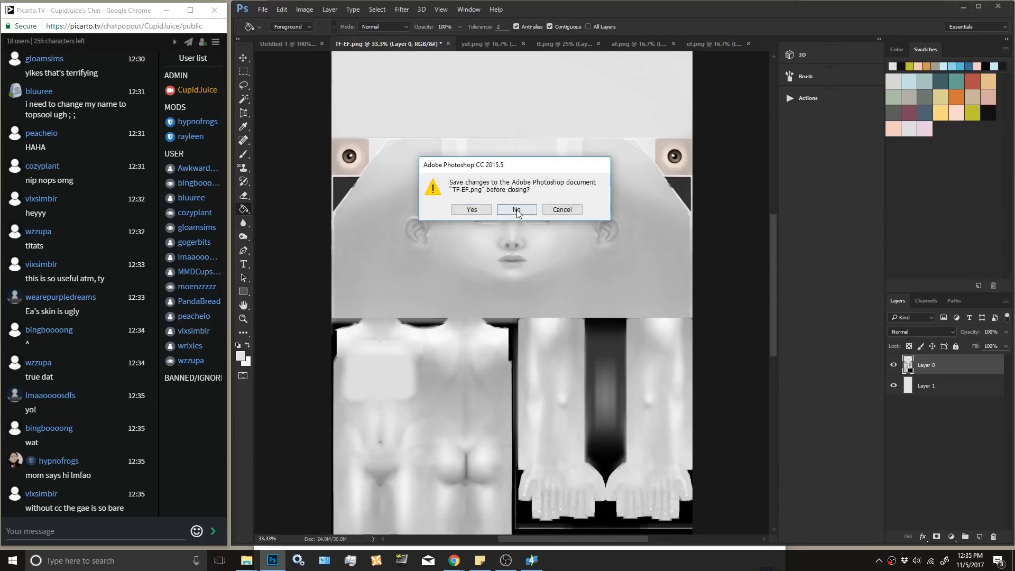
{"action": "left_click", "coordinate": [518, 209]}
{"action": "left_click", "coordinate": [340, 43]}
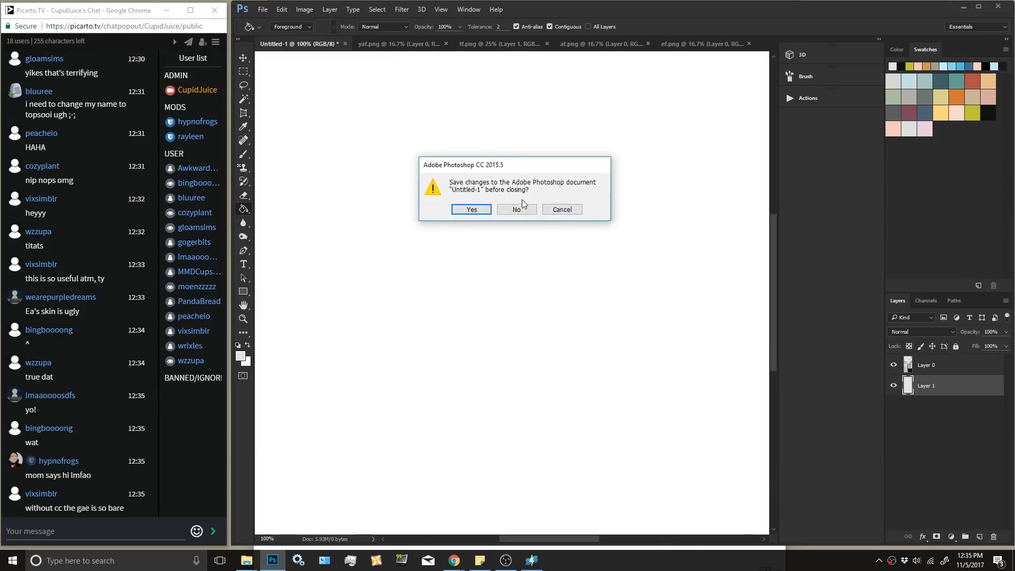
{"action": "left_click", "coordinate": [517, 210]}
{"action": "left_click_drag", "start_coordinate": [393, 46], "coordinate": [270, 47]}
In yaf.png, sample the light grey of the blank skin area and fill a new layer beneath the texture with it.
{"action": "left_click", "coordinate": [405, 46]}
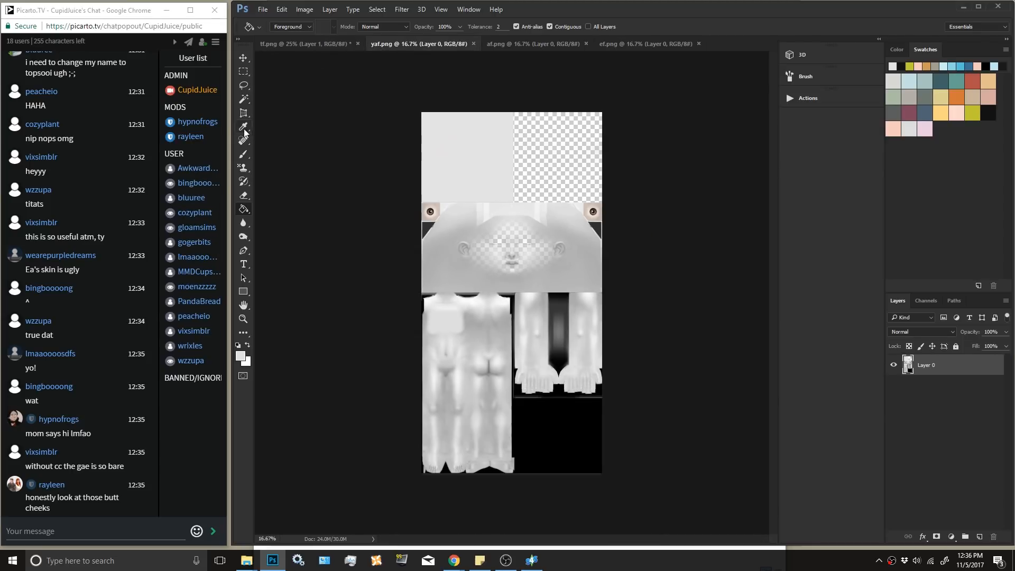
{"action": "key", "text": "i"}
{"action": "left_click", "coordinate": [462, 167]}
{"action": "left_click", "coordinate": [980, 537]}
{"action": "left_click_drag", "start_coordinate": [941, 368], "coordinate": [945, 398]}
{"action": "left_click", "coordinate": [244, 209]}
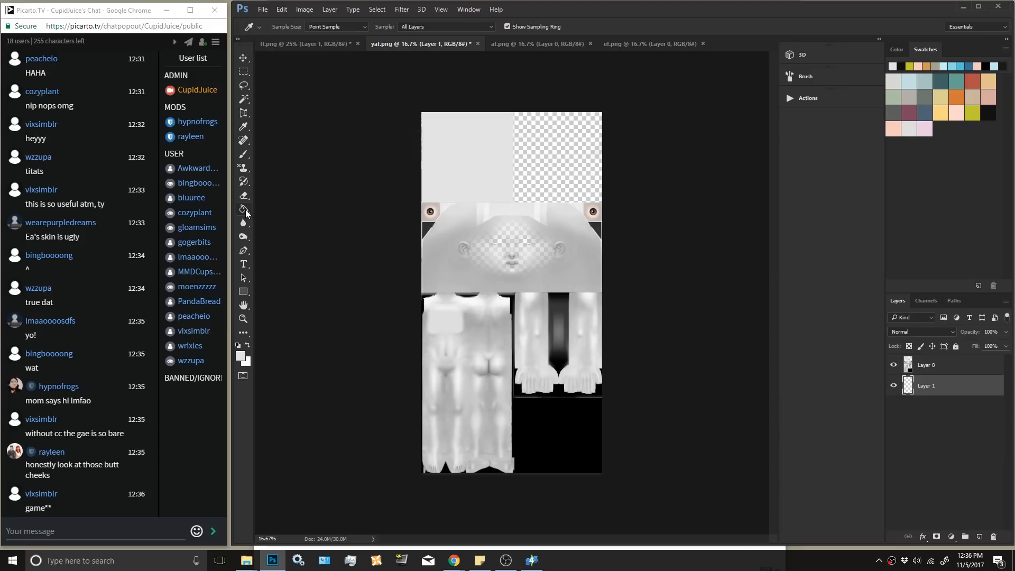
{"action": "left_click", "coordinate": [554, 173]}
In af.png, add a layer beneath the skin texture and fill it with the same light grey.
{"action": "left_click", "coordinate": [521, 43]}
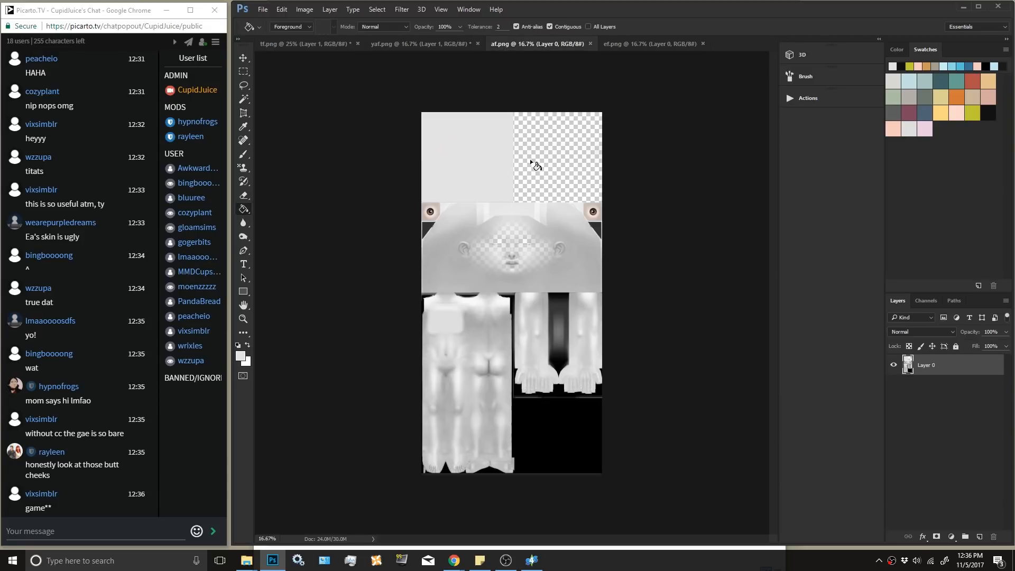
{"action": "left_click", "coordinate": [247, 127]}
{"action": "left_click", "coordinate": [244, 210]}
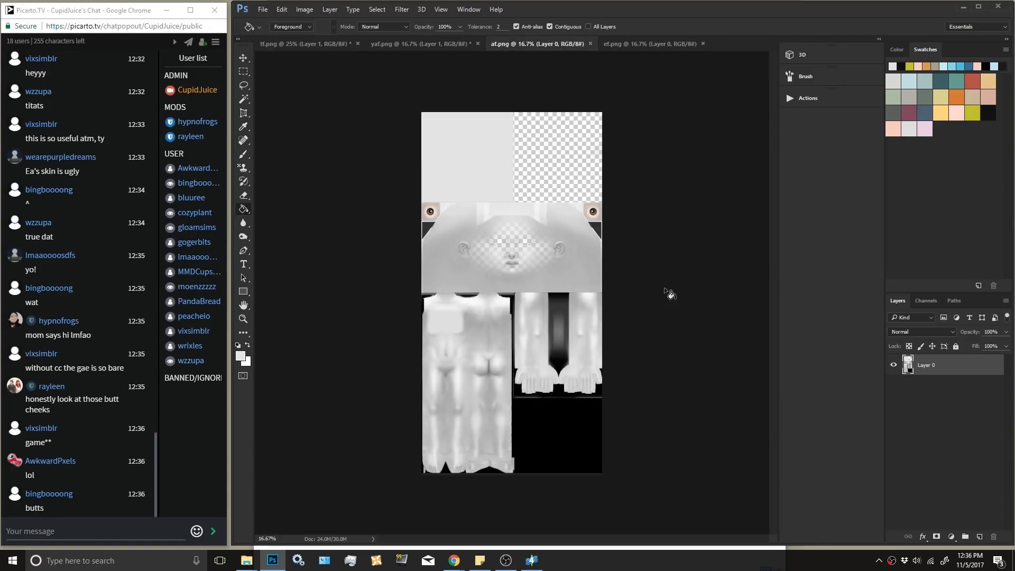
{"action": "left_click", "coordinate": [979, 536], "text": "ctrl"}
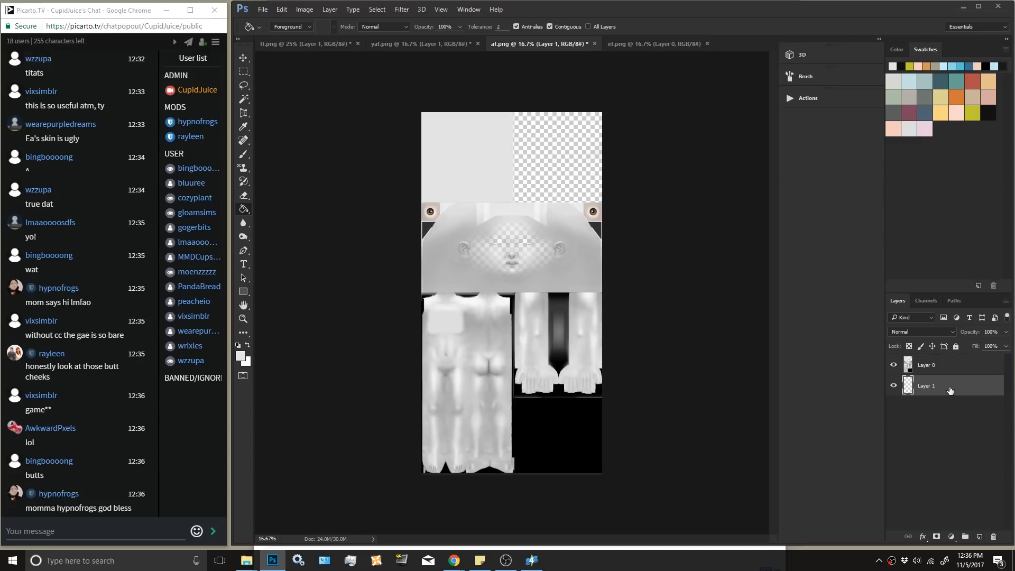
{"action": "left_click", "coordinate": [581, 156]}
In ef.png, sample the light grey skin area and fill a new layer beneath the texture with it.
{"action": "left_click", "coordinate": [654, 44]}
{"action": "left_click", "coordinate": [244, 127]}
{"action": "left_click", "coordinate": [465, 150]}
{"action": "left_click", "coordinate": [245, 211]}
{"action": "left_click", "coordinate": [979, 536], "text": "ctrl"}
{"action": "left_click", "coordinate": [573, 158]}
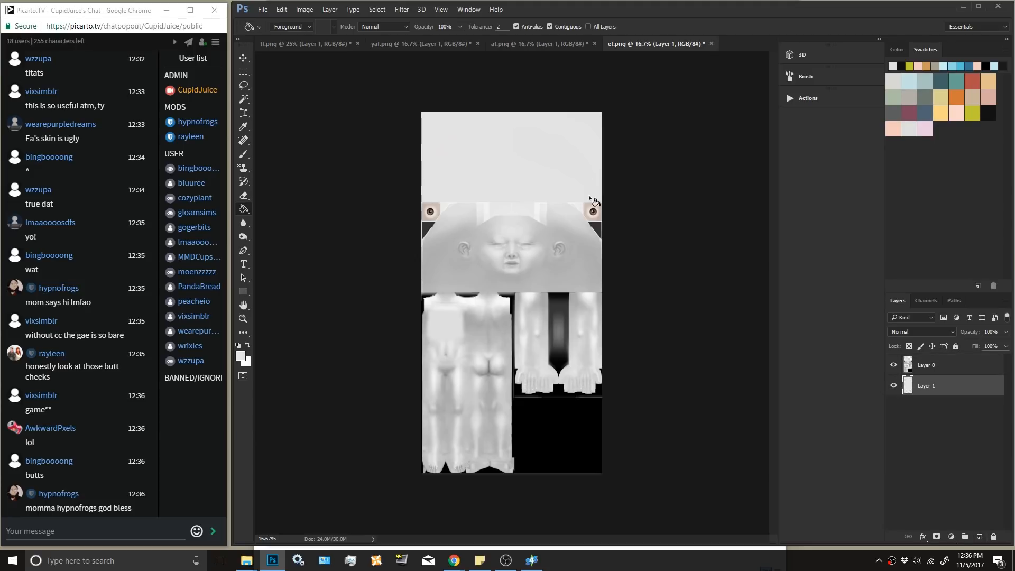
Return to tf.png and toggle the grey fill layer's visibility, leaving it hidden.
{"action": "left_click", "coordinate": [306, 43]}
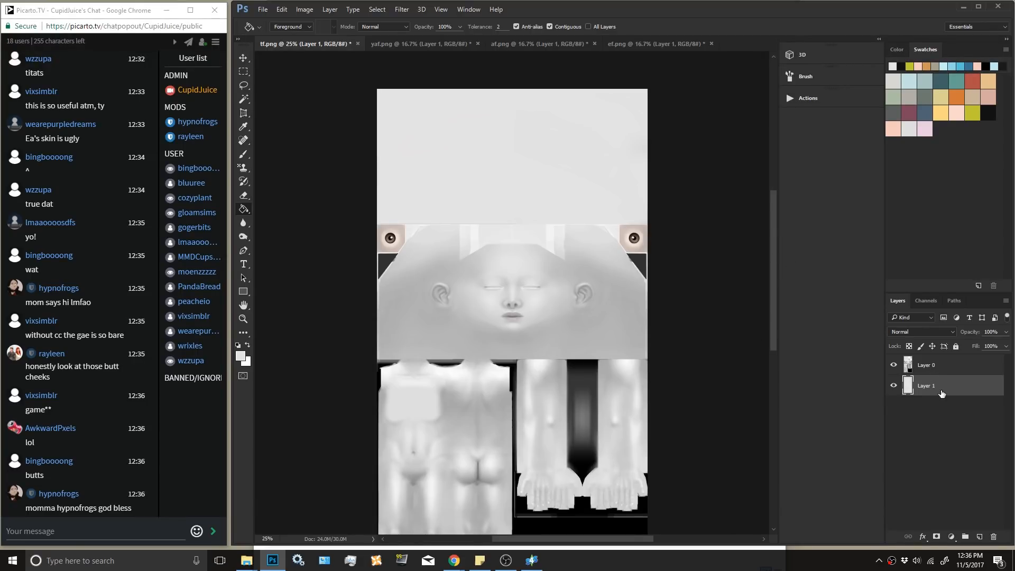
{"action": "left_click", "coordinate": [893, 386]}
{"action": "left_click", "coordinate": [893, 386]}
{"action": "left_click", "coordinate": [893, 386]}
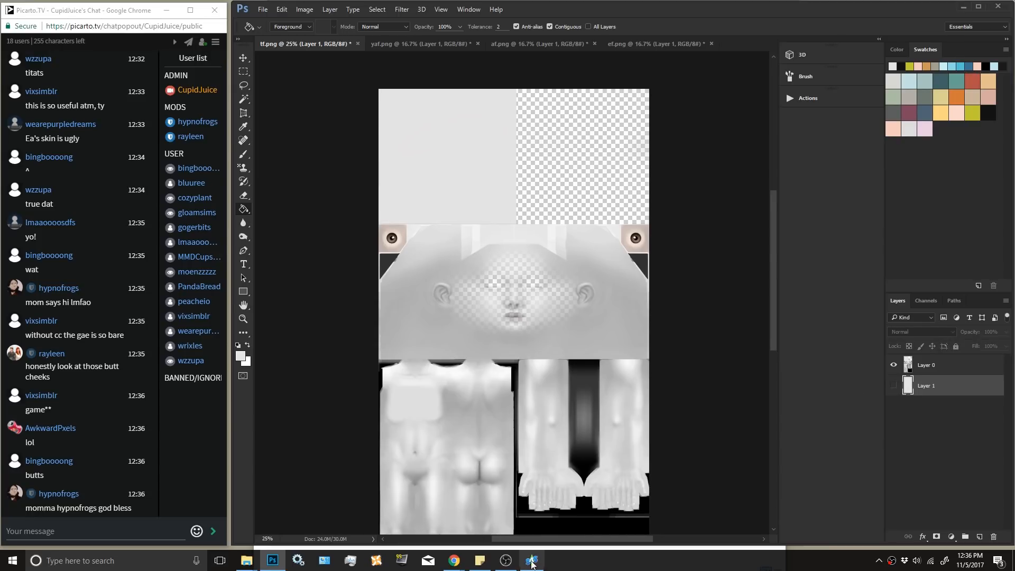
Switch to Sims 4 Studio and open PYXIS_AreWeElectric_DEFAULT-LIPS_MERGED.package from the pyxis lips folder.
{"action": "left_click", "coordinate": [531, 560]}
{"action": "left_click", "coordinate": [279, 57]}
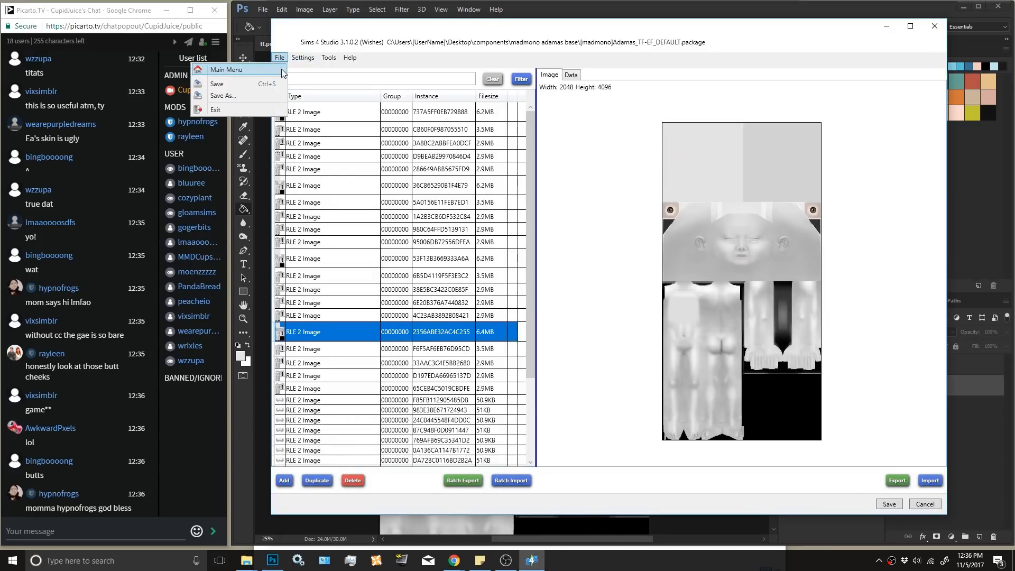
{"action": "left_click", "coordinate": [280, 70]}
{"action": "left_click", "coordinate": [878, 119]}
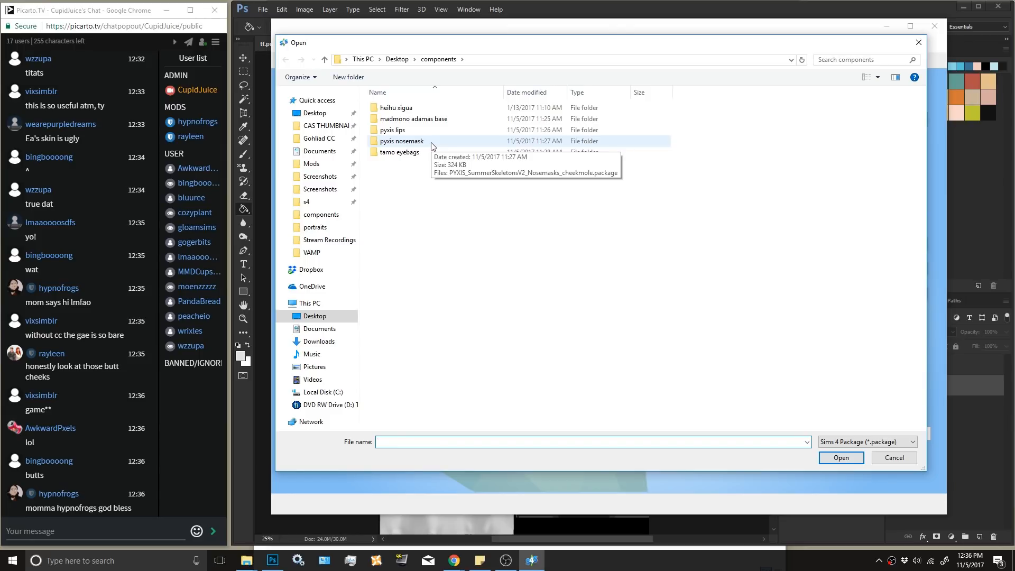
{"action": "double_click", "coordinate": [398, 130]}
{"action": "double_click", "coordinate": [419, 107]}
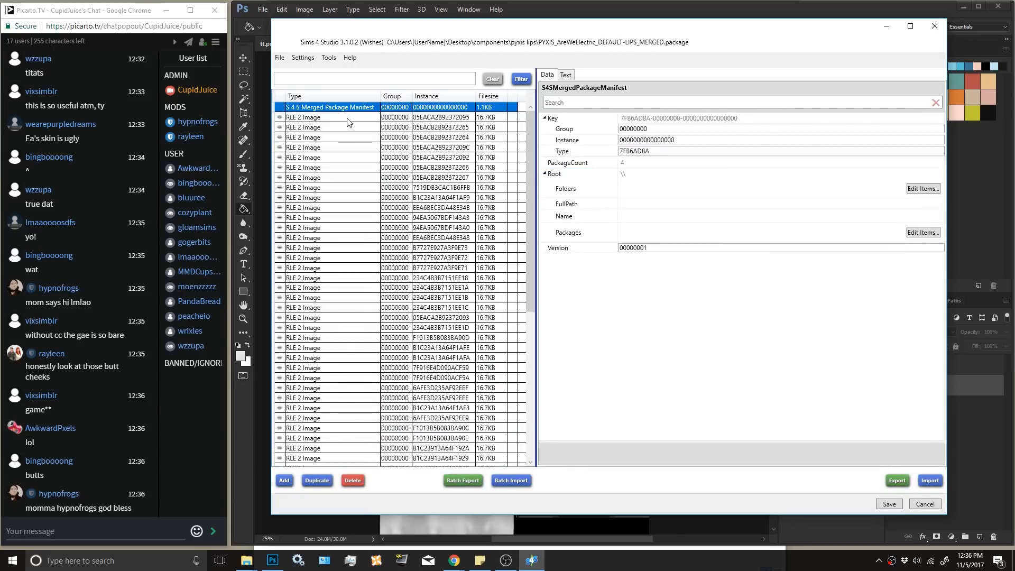
Export the first RLE 2 lip texture as a PNG image named lips in the pyxis lips folder.
{"action": "left_click", "coordinate": [313, 119]}
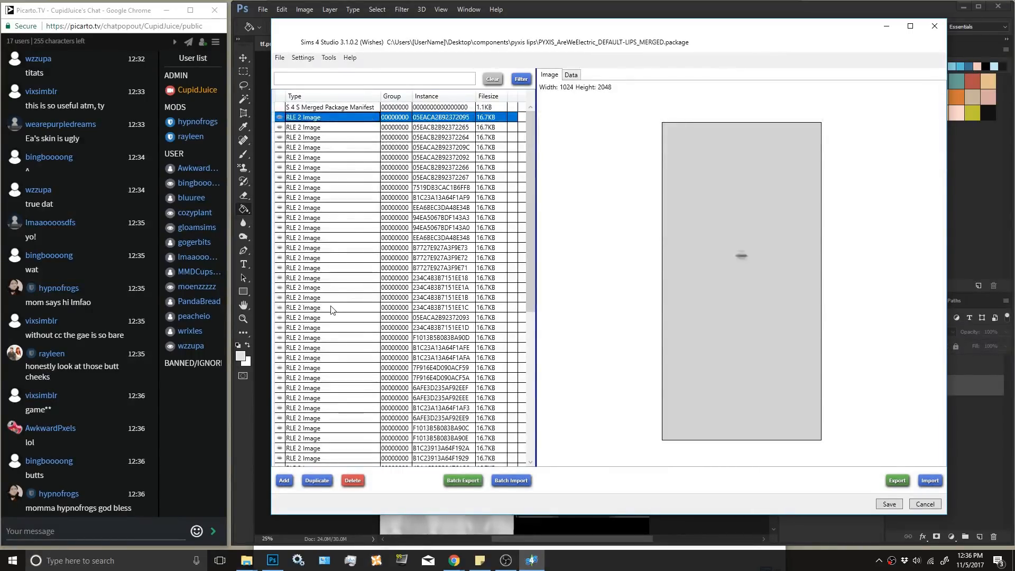
{"action": "scroll", "coordinate": [333, 304], "scroll_direction": "down", "scroll_amount": 1}
{"action": "scroll", "coordinate": [351, 407], "scroll_direction": "up", "scroll_amount": 1}
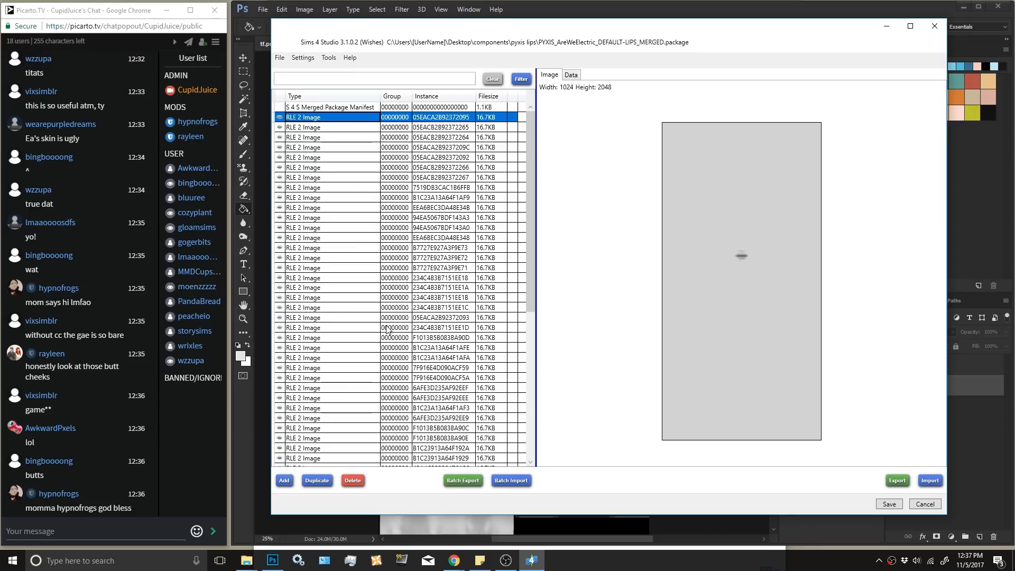
{"action": "left_click", "coordinate": [897, 480]}
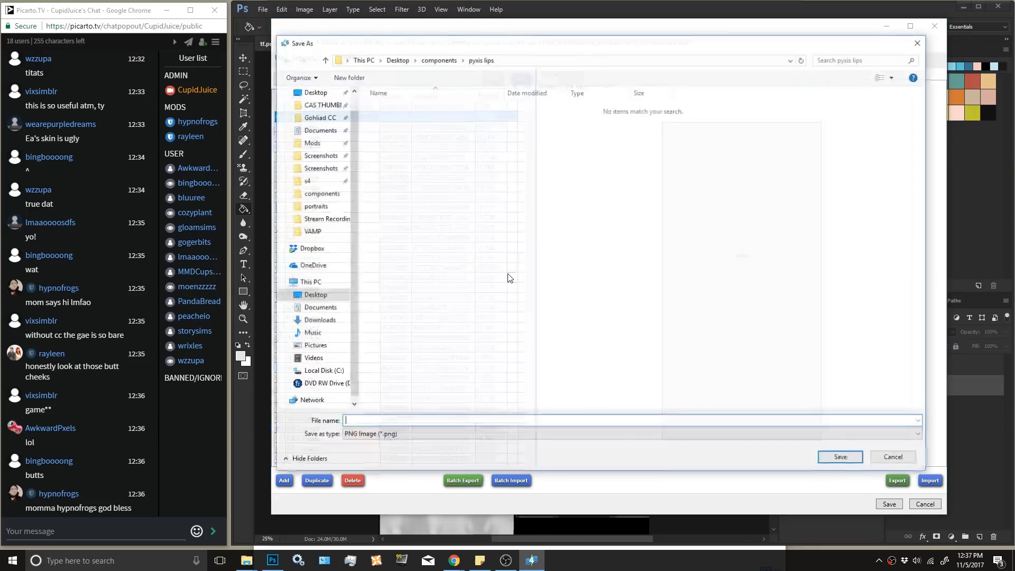
{"action": "left_click", "coordinate": [437, 60]}
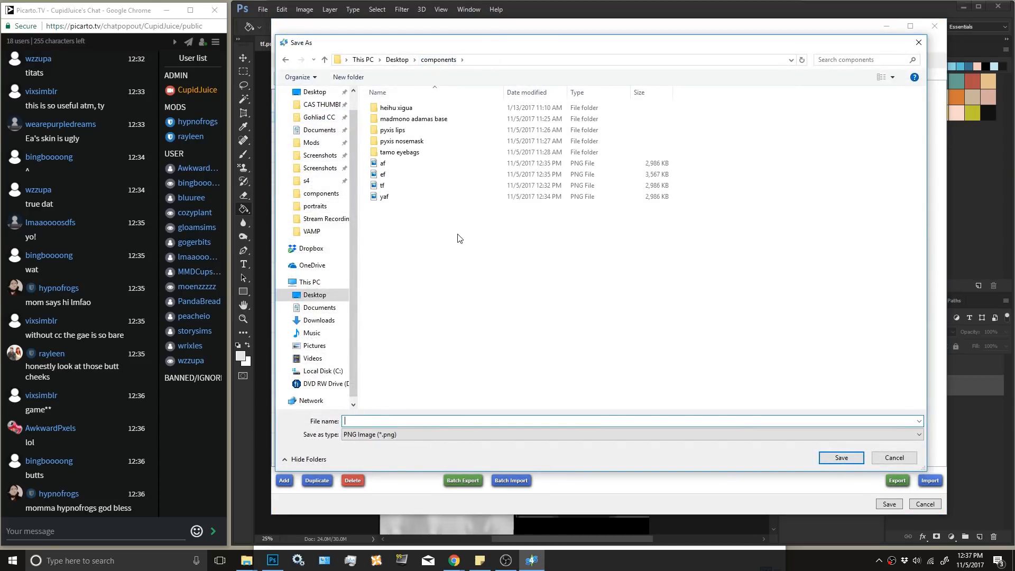
{"action": "right_click", "coordinate": [449, 282]}
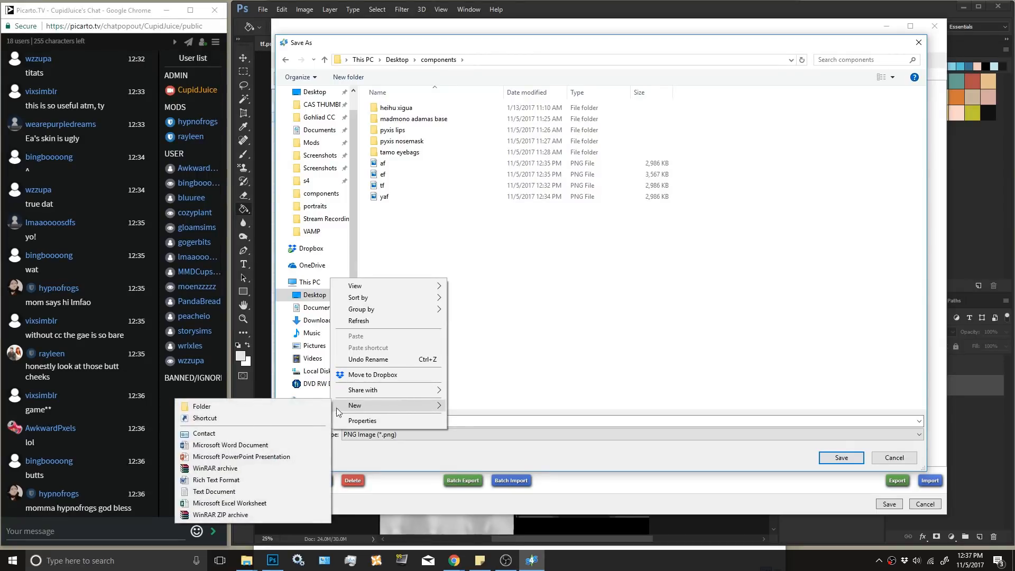
{"action": "left_click", "coordinate": [545, 300]}
{"action": "double_click", "coordinate": [403, 131]}
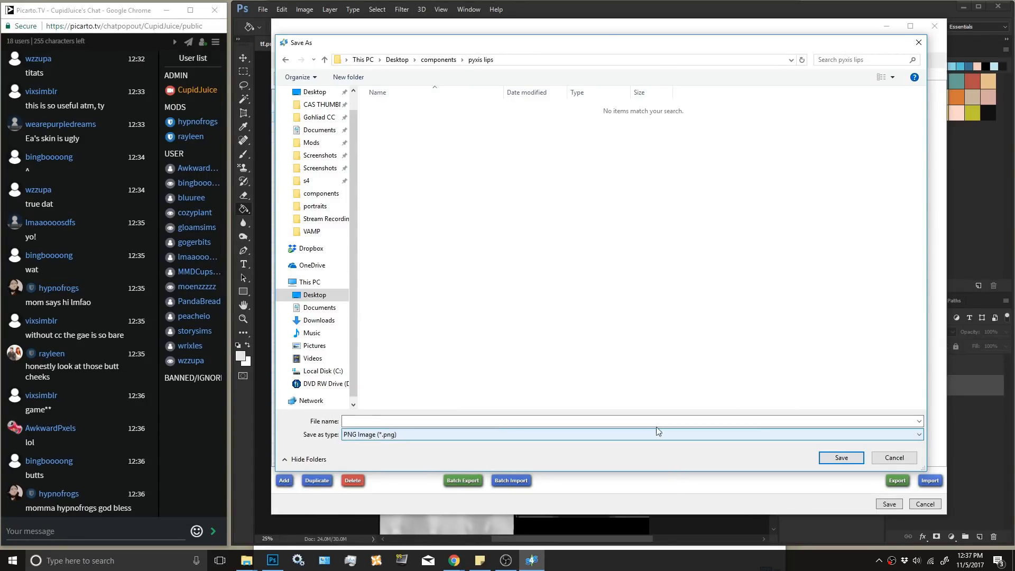
{"action": "left_click", "coordinate": [559, 421]}
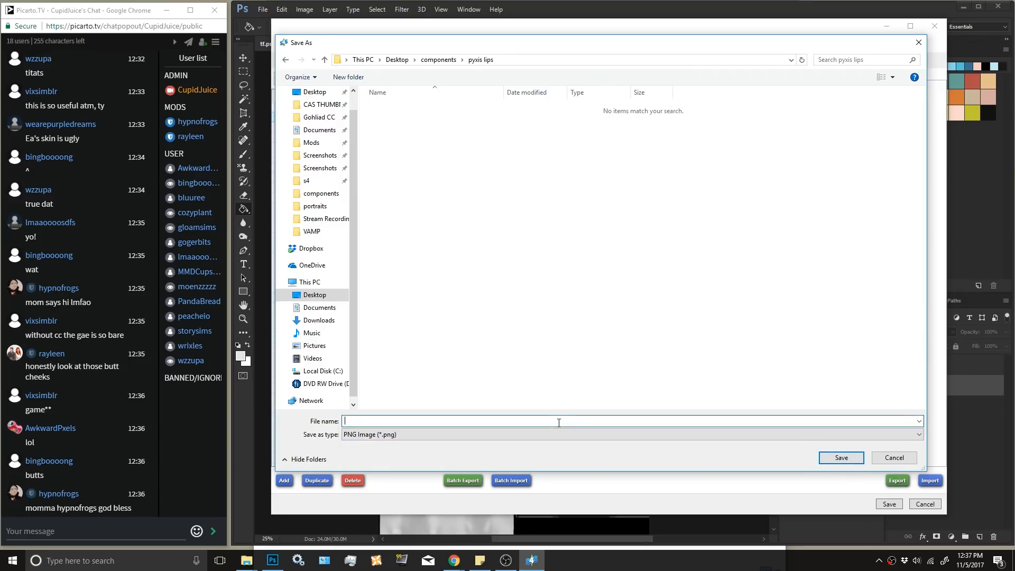
{"action": "key", "text": "Return"}
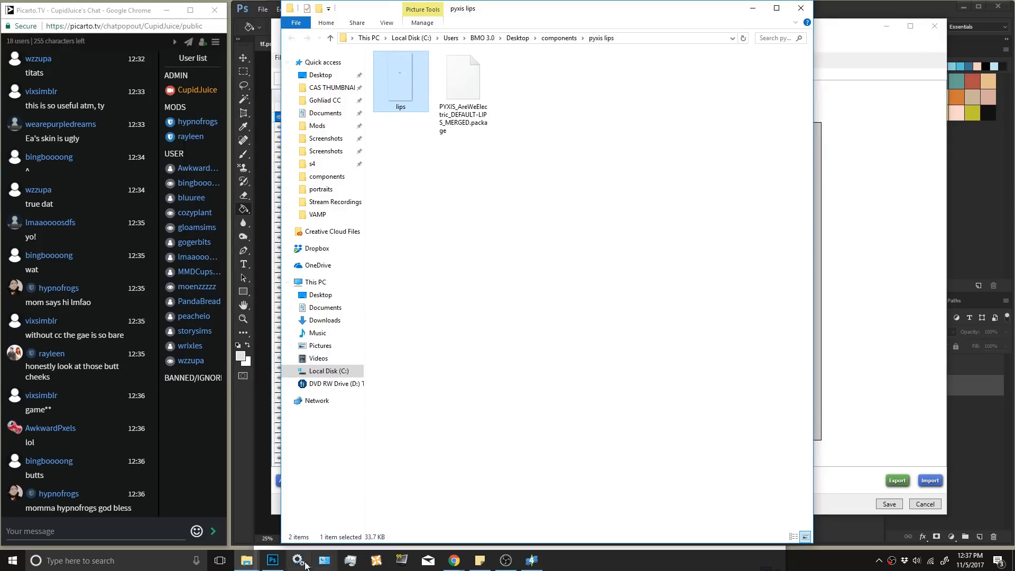
Switch to Photoshop and open lips.png from the pyxis lips folder.
{"action": "left_click", "coordinate": [273, 561]}
{"action": "left_click", "coordinate": [263, 12]}
{"action": "left_click", "coordinate": [272, 34]}
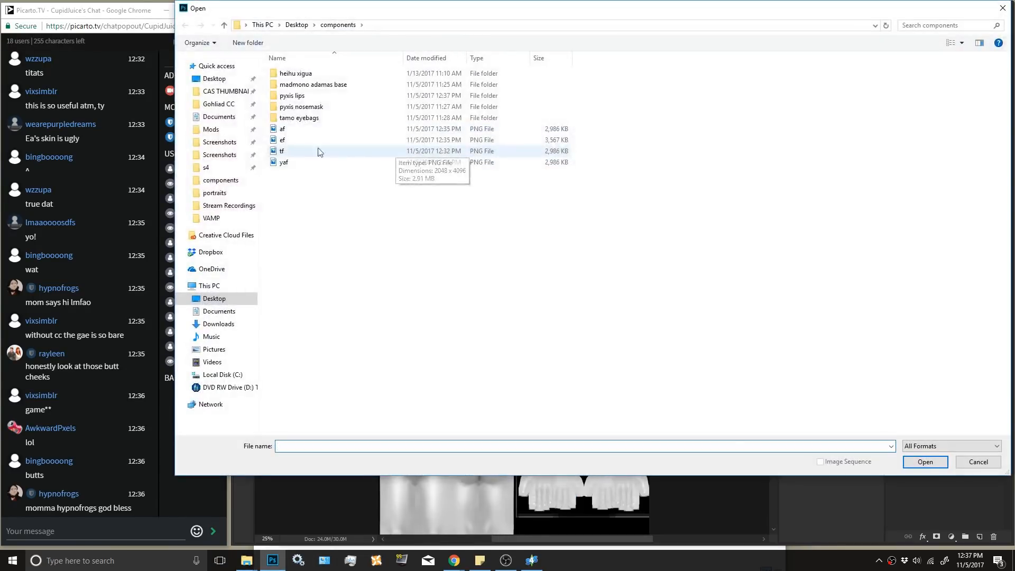
{"action": "double_click", "coordinate": [307, 94]}
{"action": "double_click", "coordinate": [307, 84]}
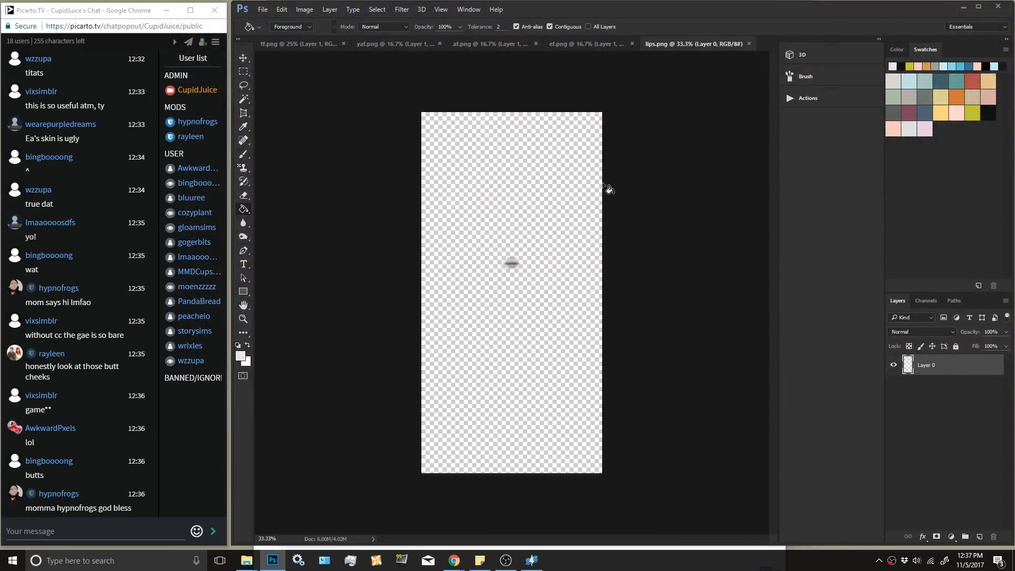
Add a layer beneath the lips in lips.png and fill it with the light grey foreground colour.
{"action": "key", "text": "ctrl+plus"}
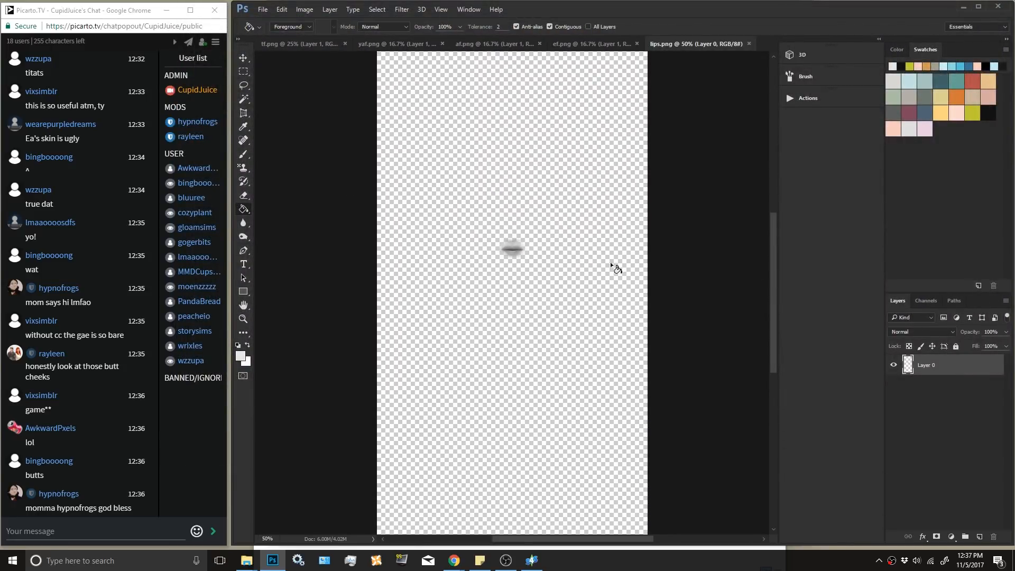
{"action": "left_click", "coordinate": [979, 536]}
{"action": "left_click_drag", "start_coordinate": [930, 366], "coordinate": [930, 390]}
{"action": "left_click", "coordinate": [523, 344]}
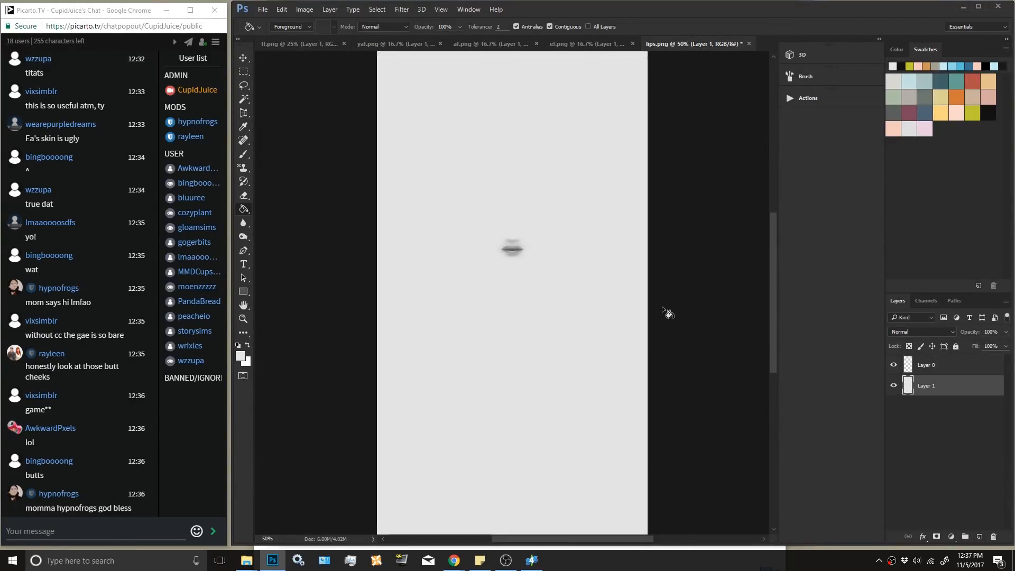
{"action": "key", "text": "ctrl+plus"}
{"action": "key", "text": "ctrl+plus"}
{"action": "key", "text": "ctrl+plus"}
{"action": "key", "text": "ctrl+plus"}
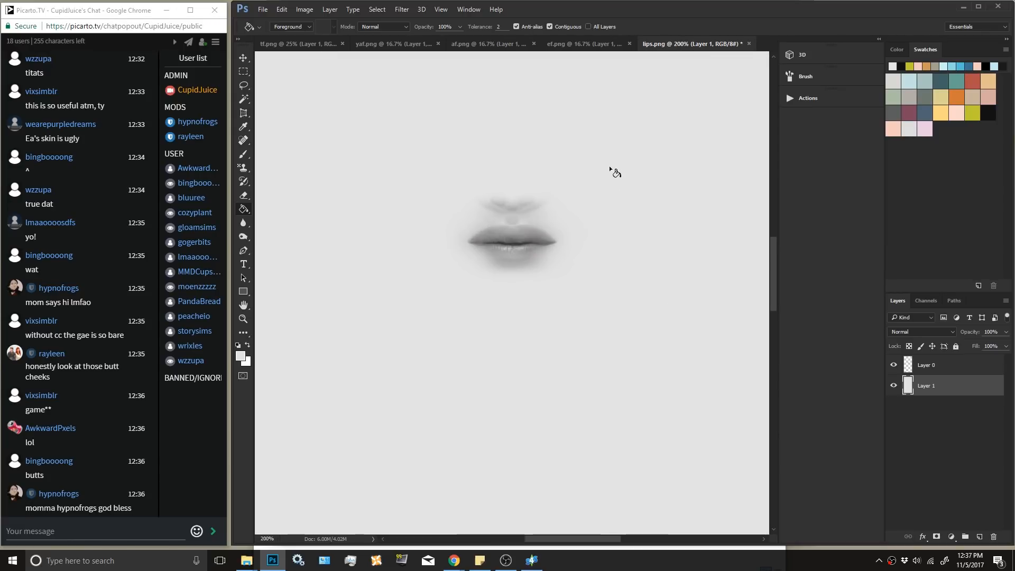
Check the image dimensions of lips.png and yaf.png to compare their sizes, leaving both unchanged.
{"action": "left_click", "coordinate": [304, 9]}
{"action": "left_click", "coordinate": [338, 85]}
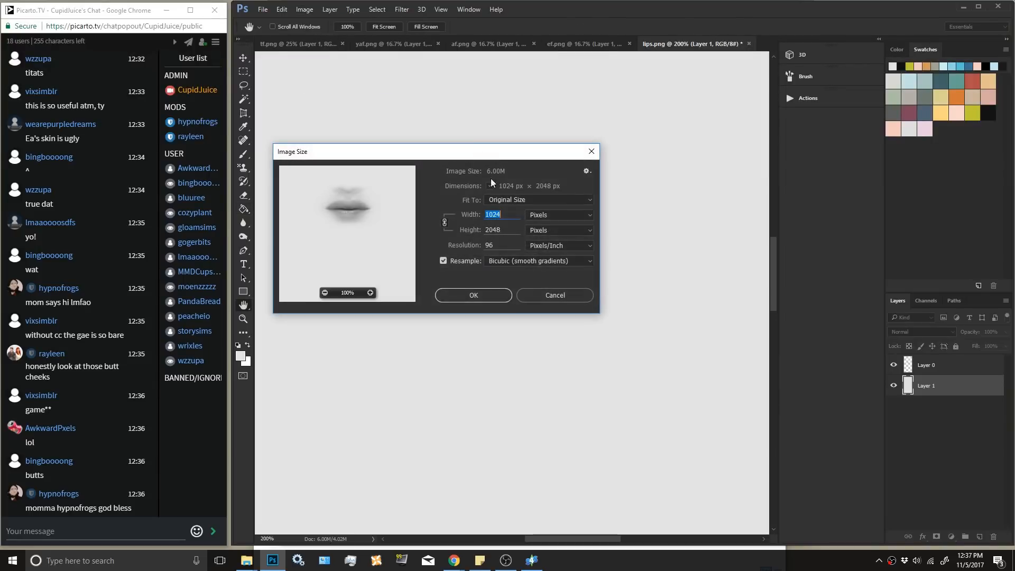
{"action": "left_click", "coordinate": [552, 295]}
{"action": "left_click", "coordinate": [391, 44]}
{"action": "left_click", "coordinate": [303, 9]}
{"action": "left_click", "coordinate": [328, 85]}
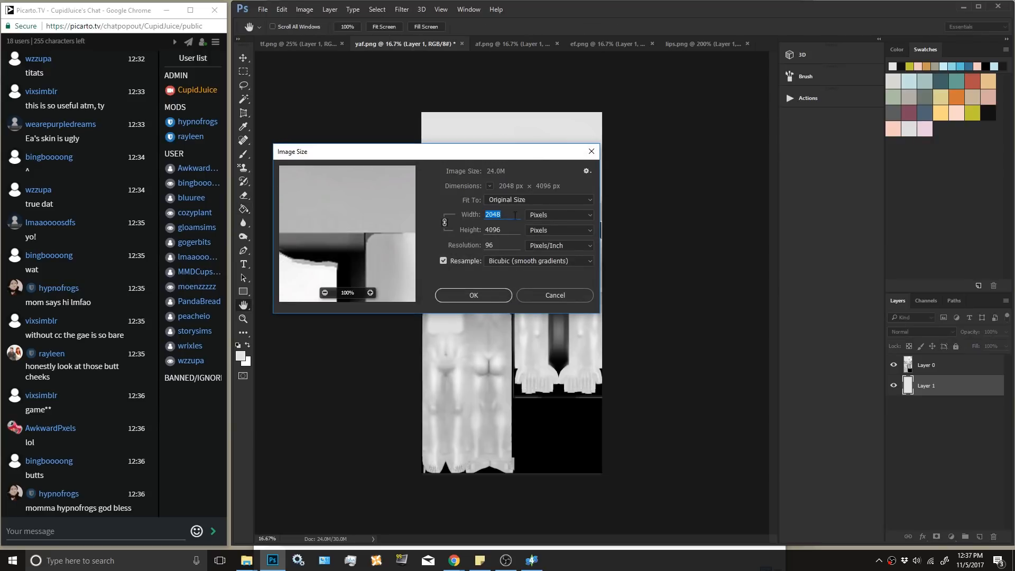
{"action": "left_click", "coordinate": [540, 294]}
{"action": "left_click", "coordinate": [683, 47]}
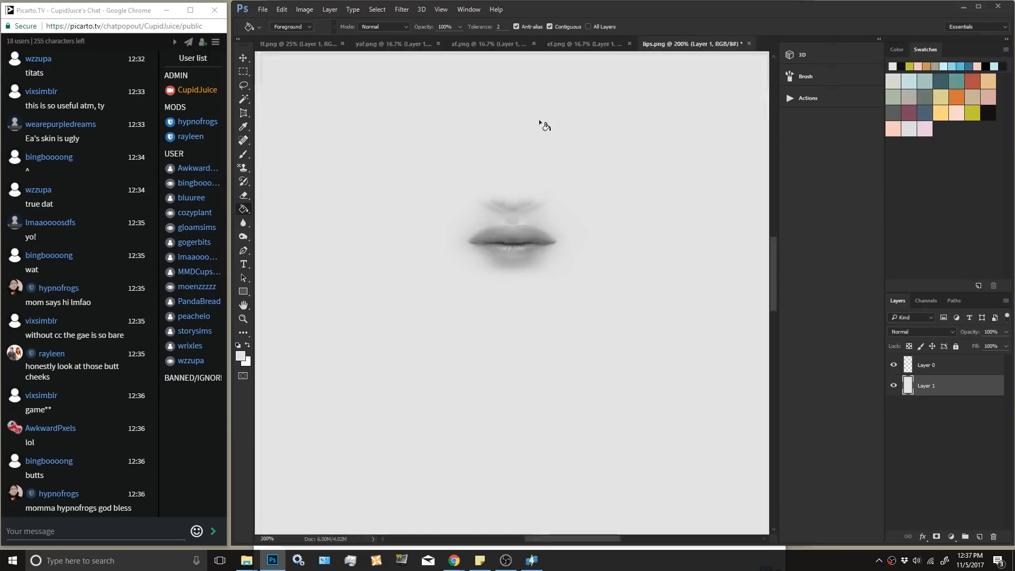
Resize lips.png to 2048 pixels wide by 4096 pixels high with the proportions linked.
{"action": "left_click", "coordinate": [944, 372]}
{"action": "left_click", "coordinate": [305, 9]}
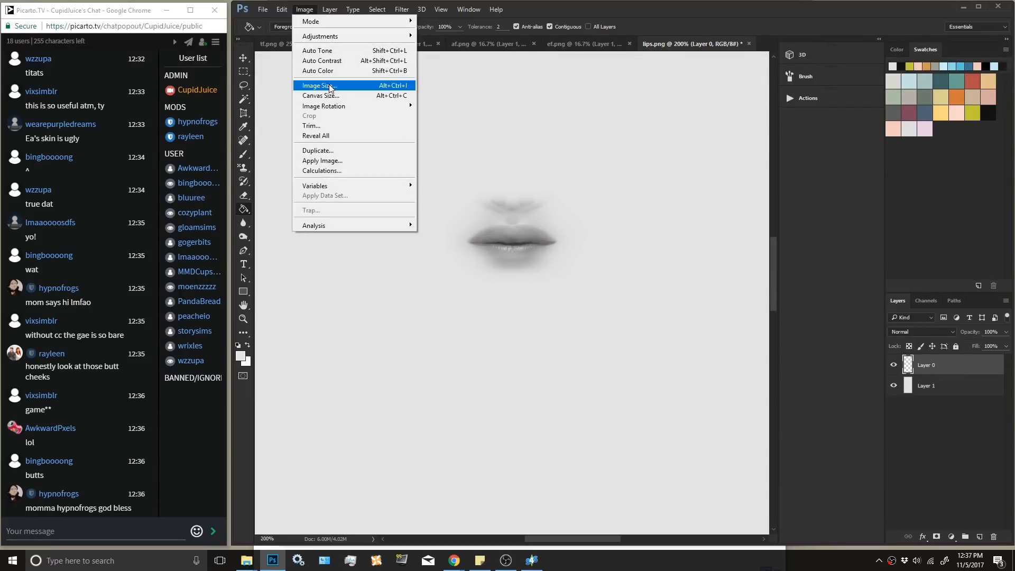
{"action": "left_click", "coordinate": [327, 83]}
{"action": "type", "text": "2048"}
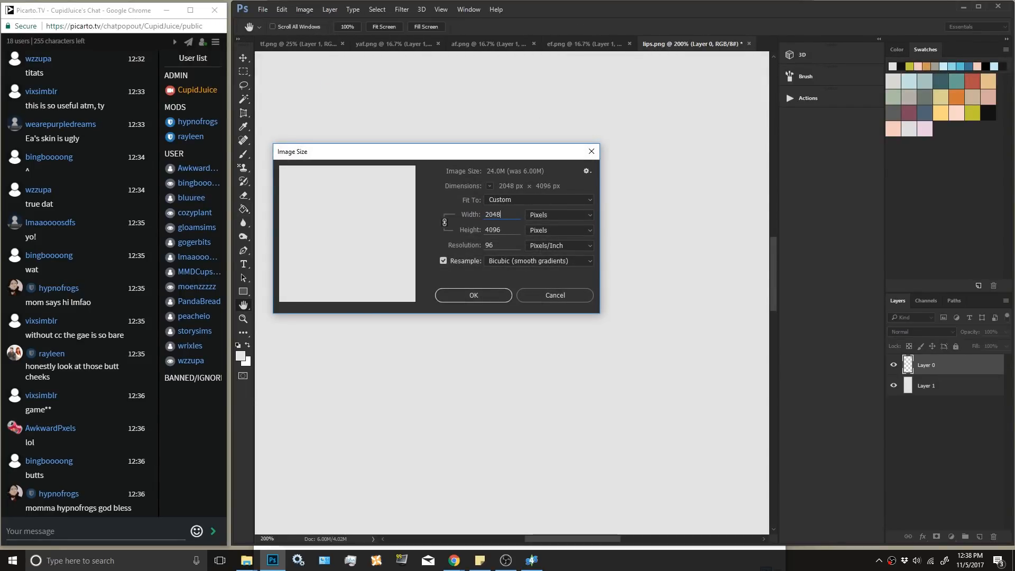
{"action": "key", "text": "Return"}
{"action": "key", "text": "g"}
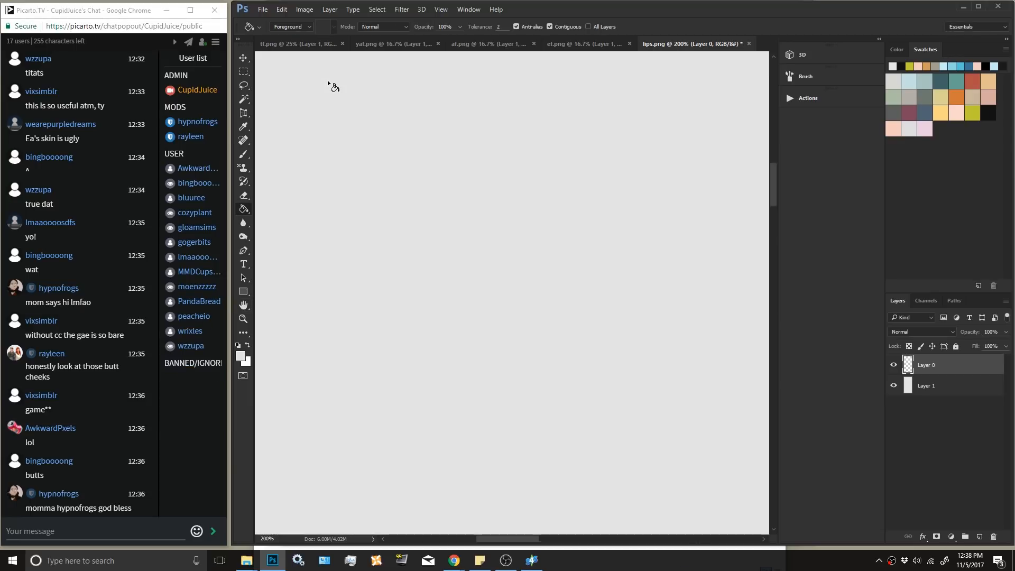
Examine the quality of the enlarged lips in lips.png, both within the whole canvas and up close.
{"action": "key", "text": "ctrl+minus"}
{"action": "key", "text": "ctrl+minus"}
{"action": "key", "text": "ctrl+minus"}
{"action": "key", "text": "ctrl+minus"}
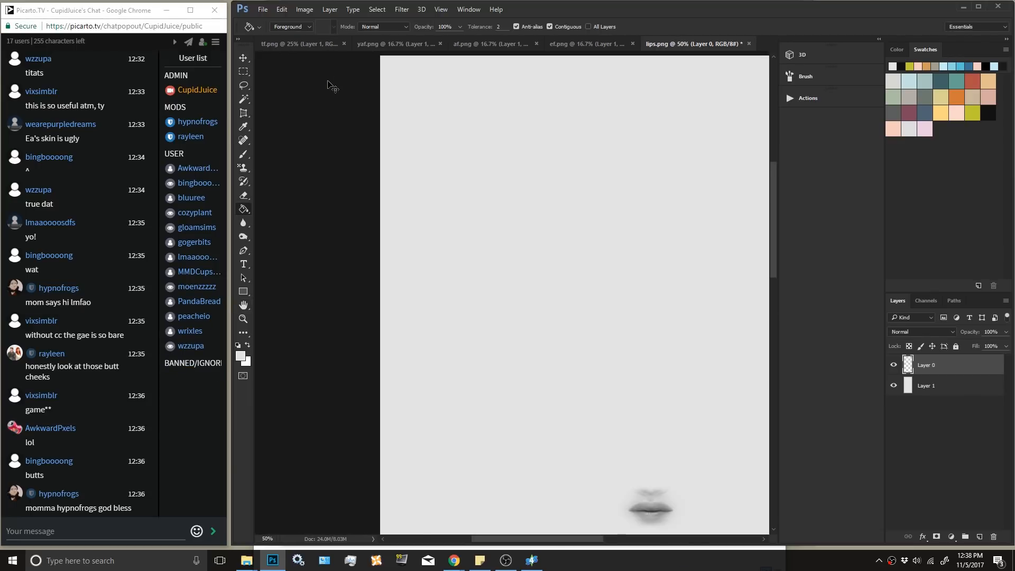
{"action": "scroll", "coordinate": [681, 419], "scroll_direction": "down", "scroll_amount": 1}
{"action": "left_click_drag", "start_coordinate": [617, 539], "coordinate": [632, 539]}
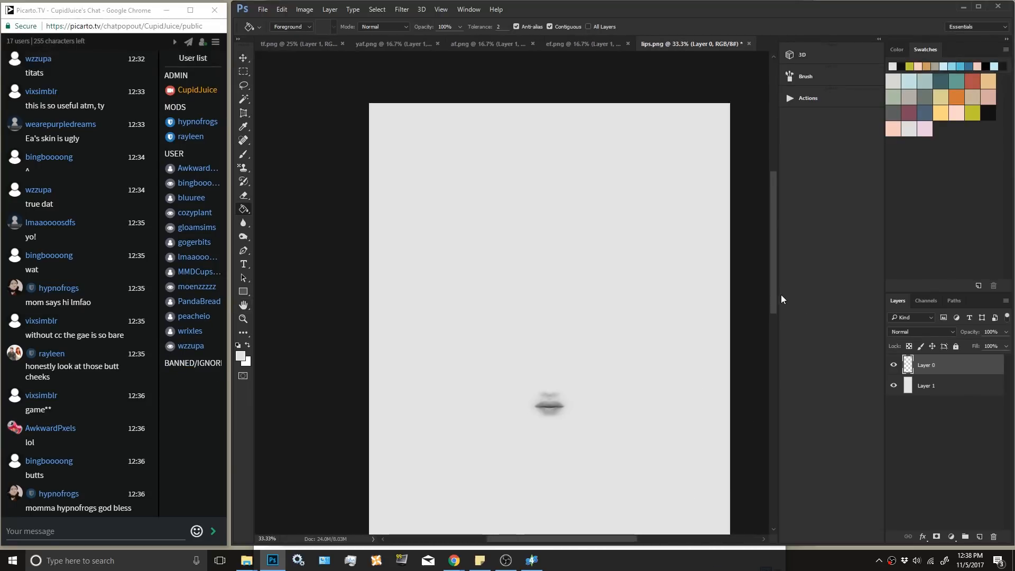
{"action": "mouse_move", "coordinate": [773, 301]}
{"action": "left_mouse_down"}
{"action": "mouse_move", "coordinate": [771, 362]}
{"action": "mouse_move", "coordinate": [770, 320]}
{"action": "left_mouse_up"}
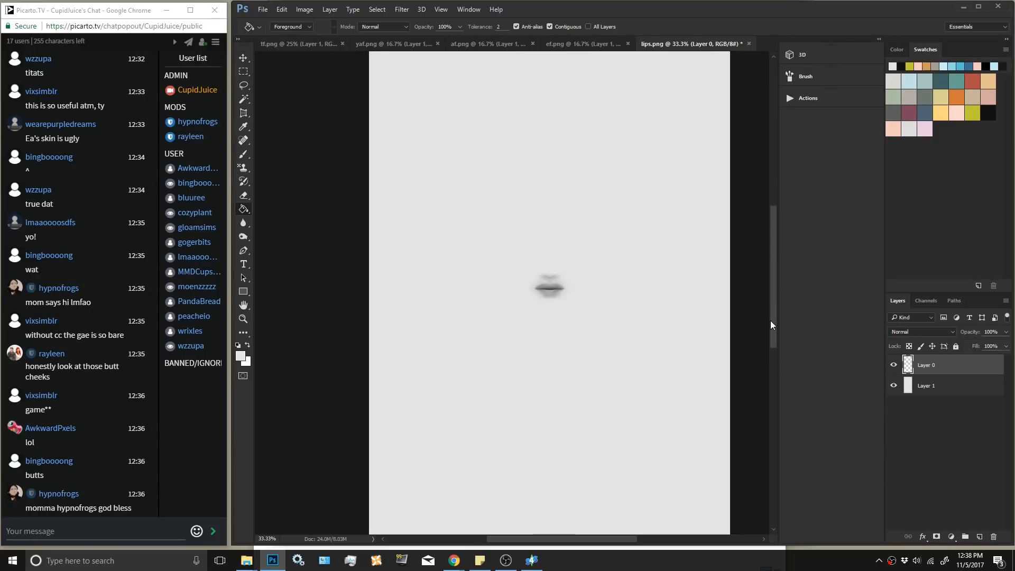
{"action": "key", "text": "ctrl+plus"}
{"action": "key", "text": "ctrl+plus"}
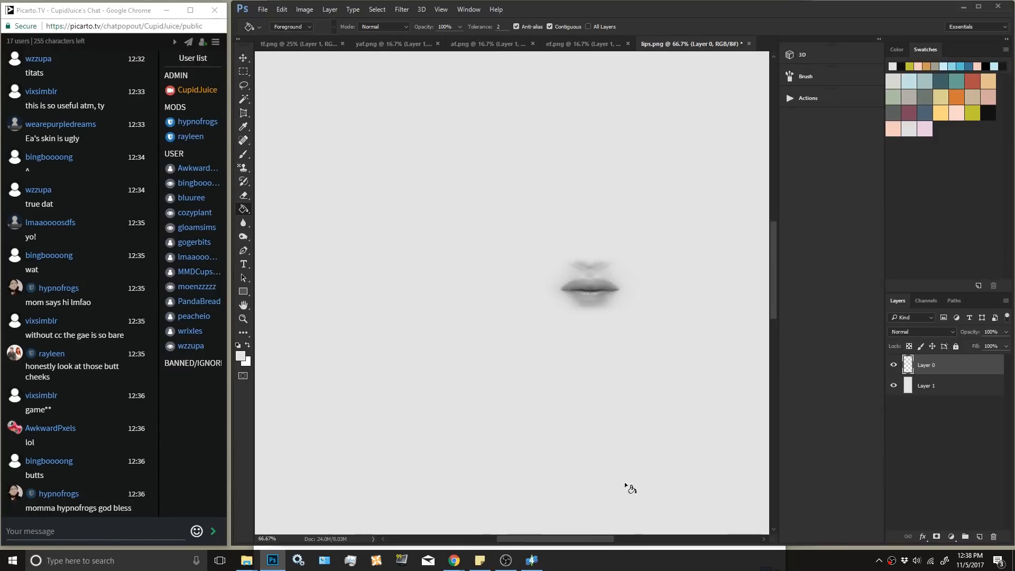
{"action": "left_click_drag", "start_coordinate": [592, 540], "coordinate": [612, 532]}
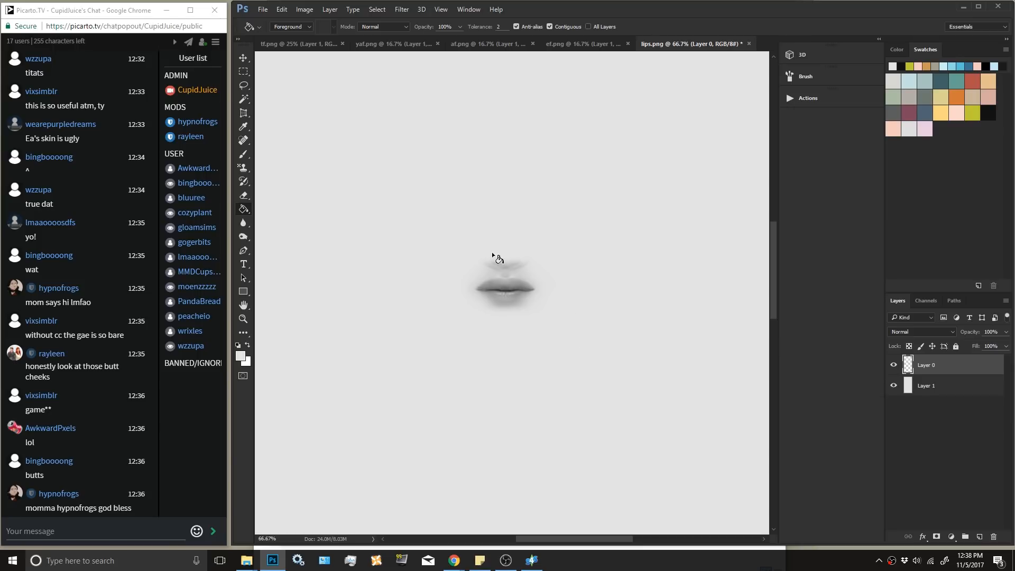
Try the Reduce Noise filter on the lips layer with strength 8 and preserve details 0%.
{"action": "left_click", "coordinate": [402, 10]}
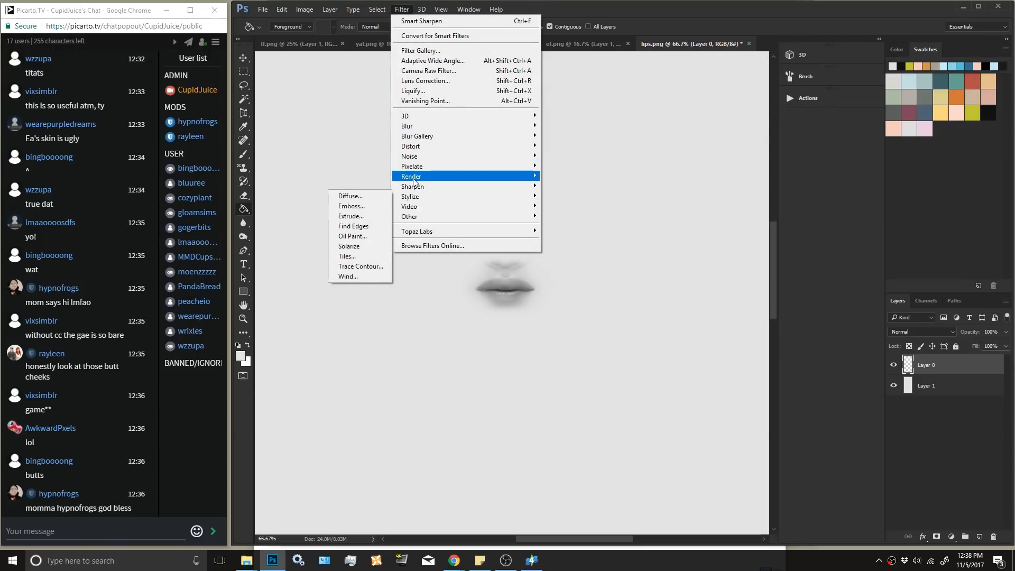
{"action": "mouse_move", "coordinate": [415, 180]}
{"action": "mouse_move", "coordinate": [409, 156]}
{"action": "left_click", "coordinate": [363, 197]}
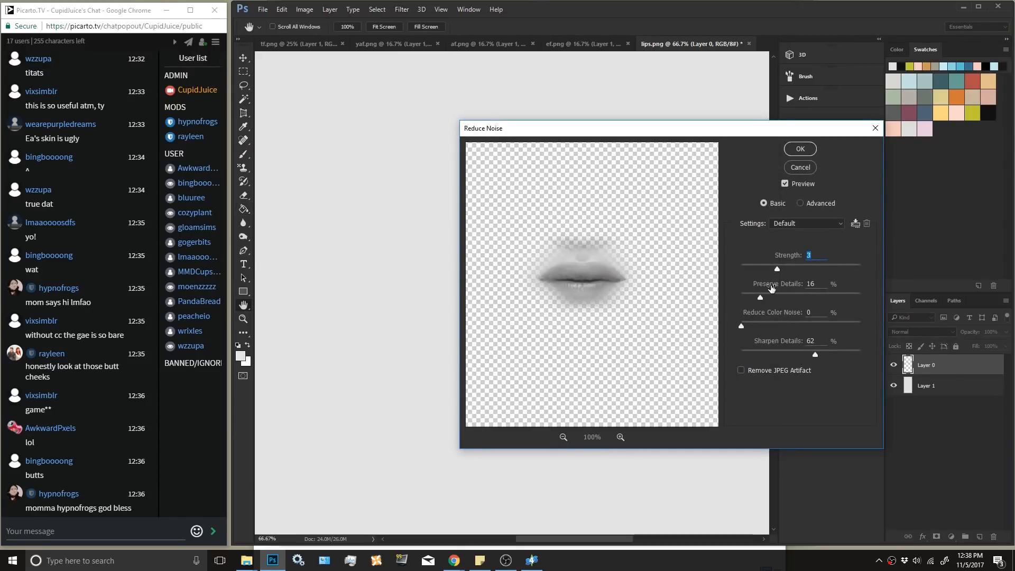
{"action": "left_click_drag", "start_coordinate": [693, 131], "coordinate": [793, 157]}
{"action": "left_click", "coordinate": [662, 462]}
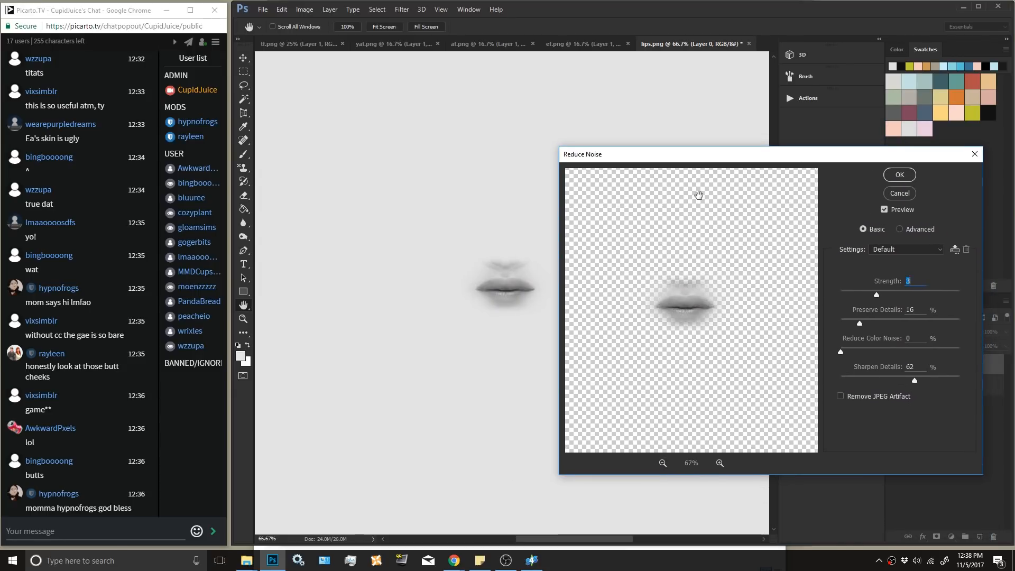
{"action": "left_click_drag", "start_coordinate": [699, 162], "coordinate": [689, 143]}
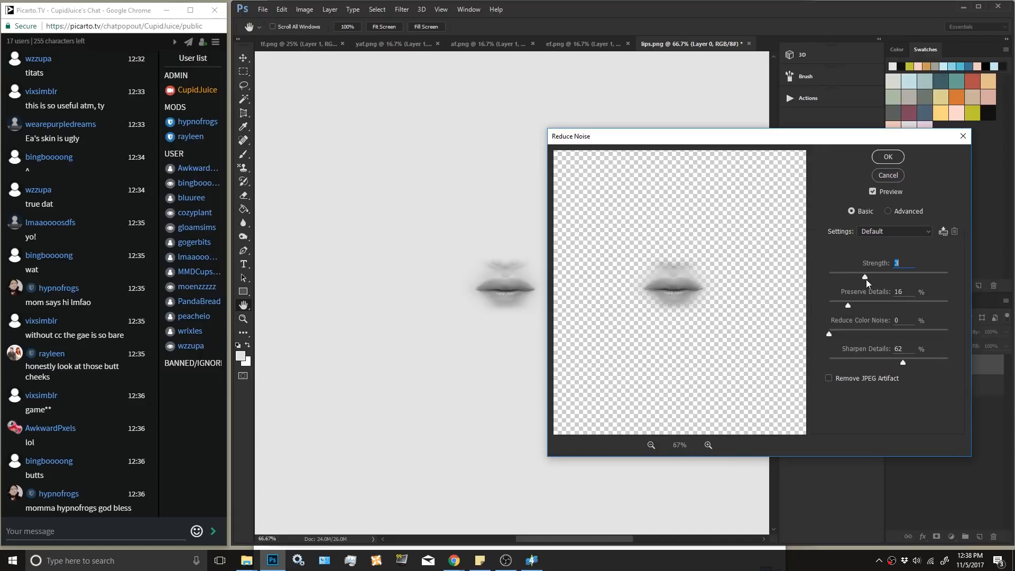
{"action": "left_click_drag", "start_coordinate": [848, 305], "coordinate": [828, 306]}
{"action": "left_click_drag", "start_coordinate": [903, 278], "coordinate": [925, 278]}
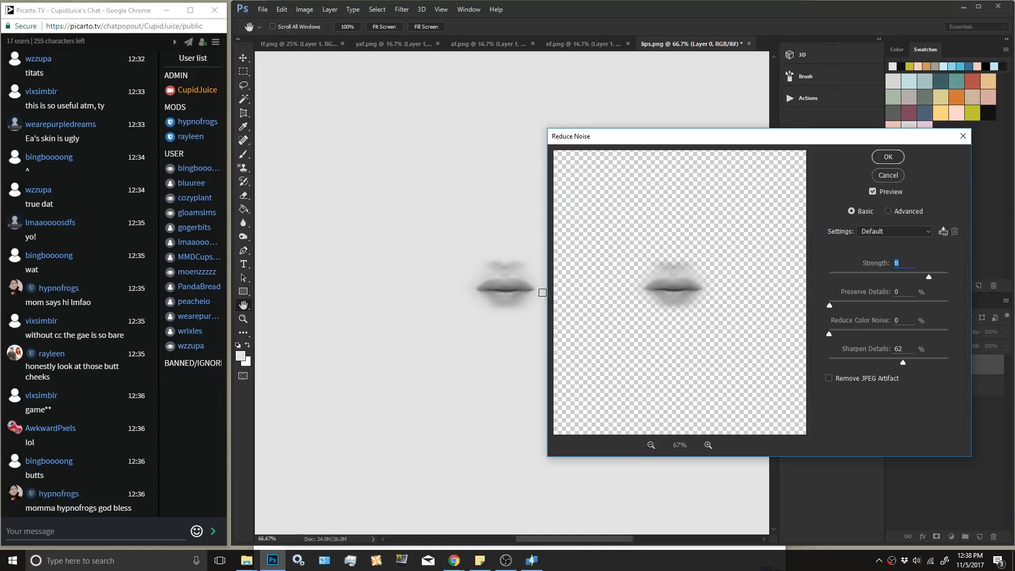
{"action": "left_click", "coordinate": [893, 174]}
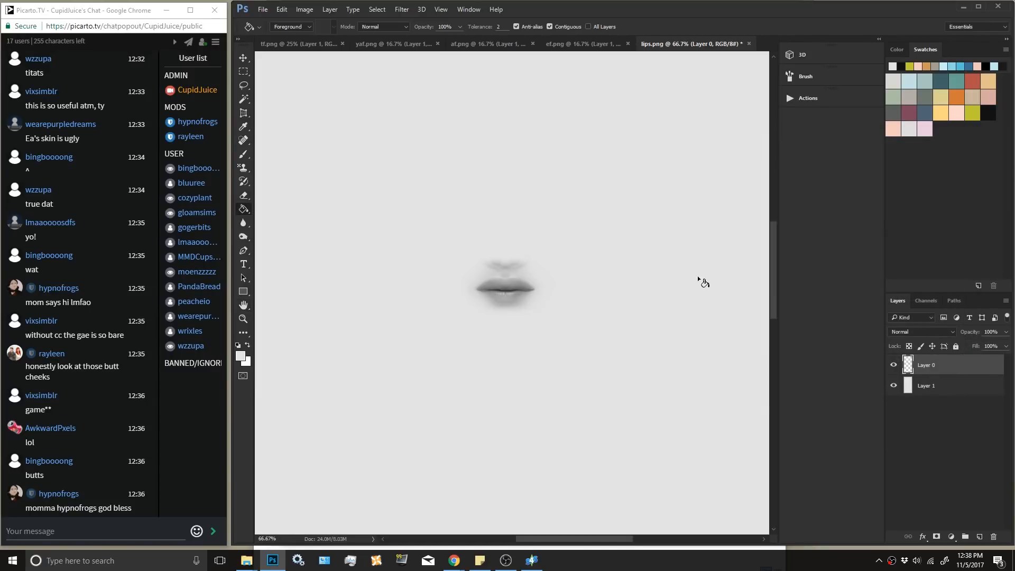
Select the whole canvas on the lips layer in lips.png and hide the light grey layer beneath it.
{"action": "key", "text": "ctrl+minus"}
{"action": "key", "text": "ctrl+minus"}
{"action": "key", "text": "ctrl+minus"}
{"action": "key", "text": "ctrl+minus"}
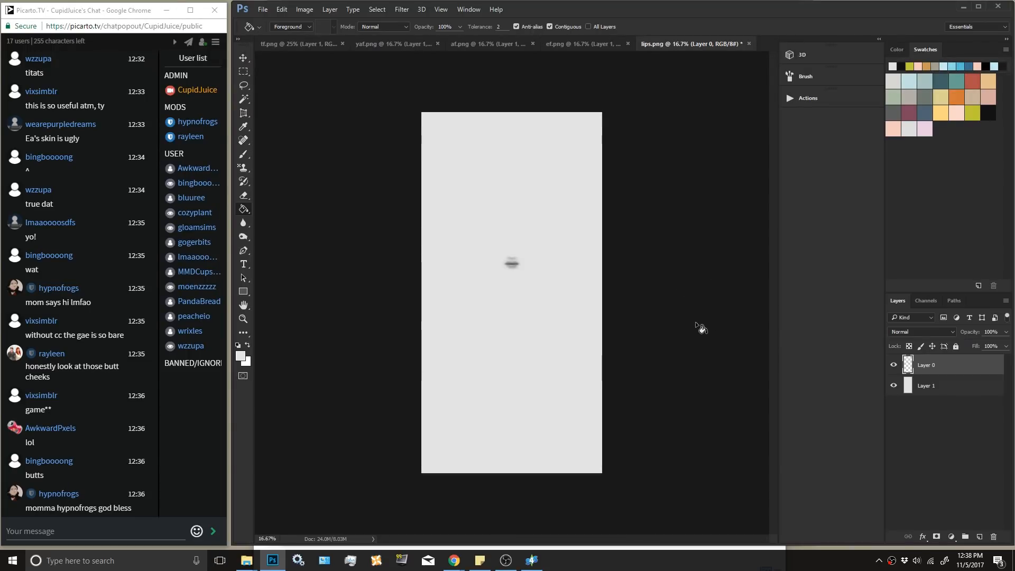
{"action": "key", "text": "ctrl+a"}
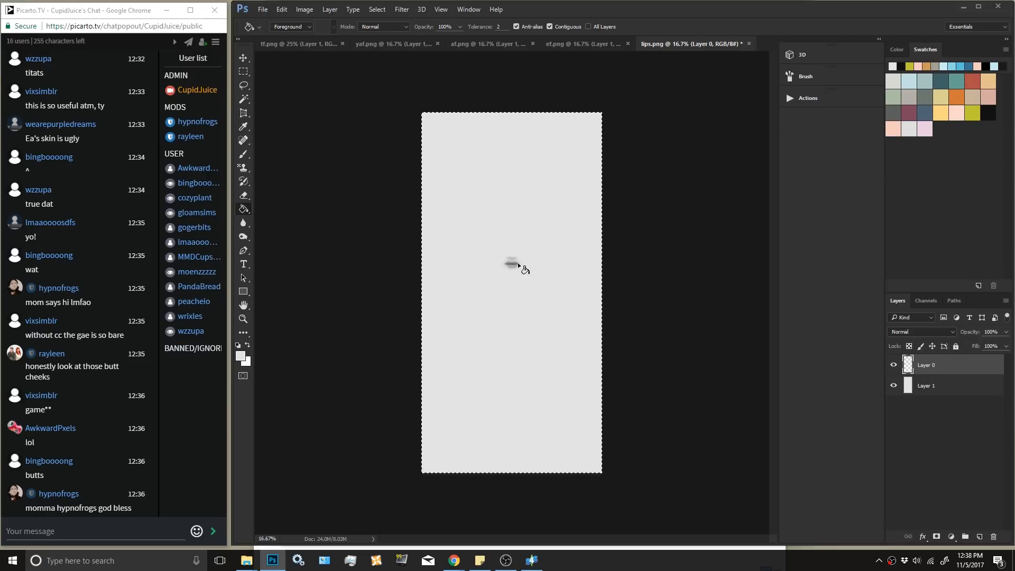
{"action": "left_click", "coordinate": [292, 44]}
{"action": "left_click", "coordinate": [243, 58]}
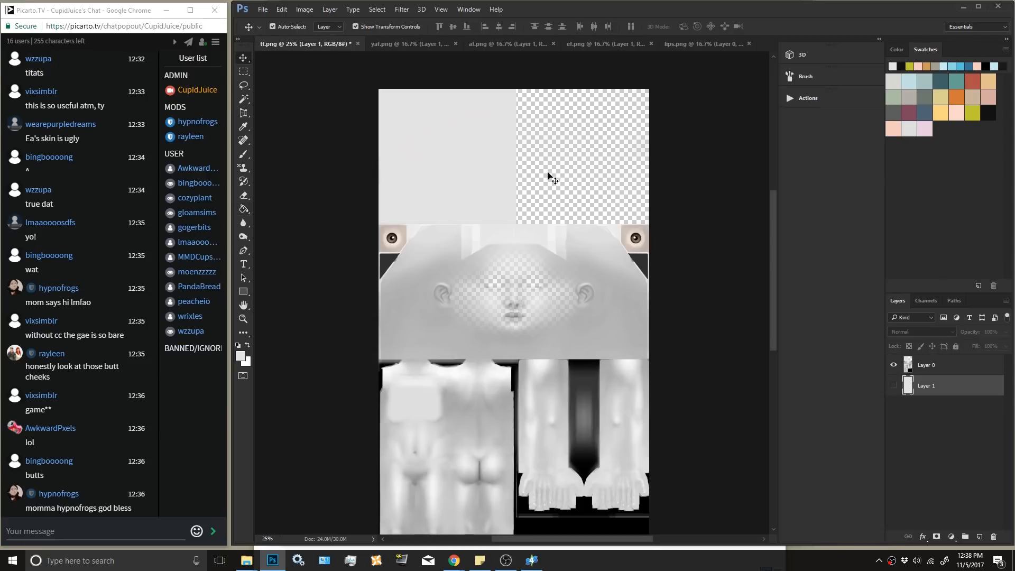
{"action": "left_click", "coordinate": [975, 372]}
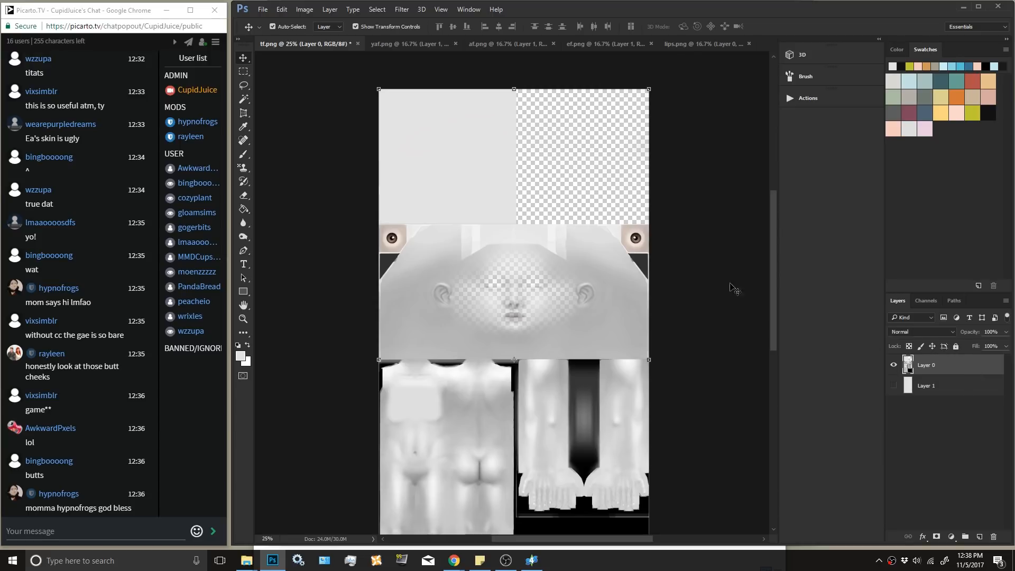
{"action": "left_click", "coordinate": [698, 43]}
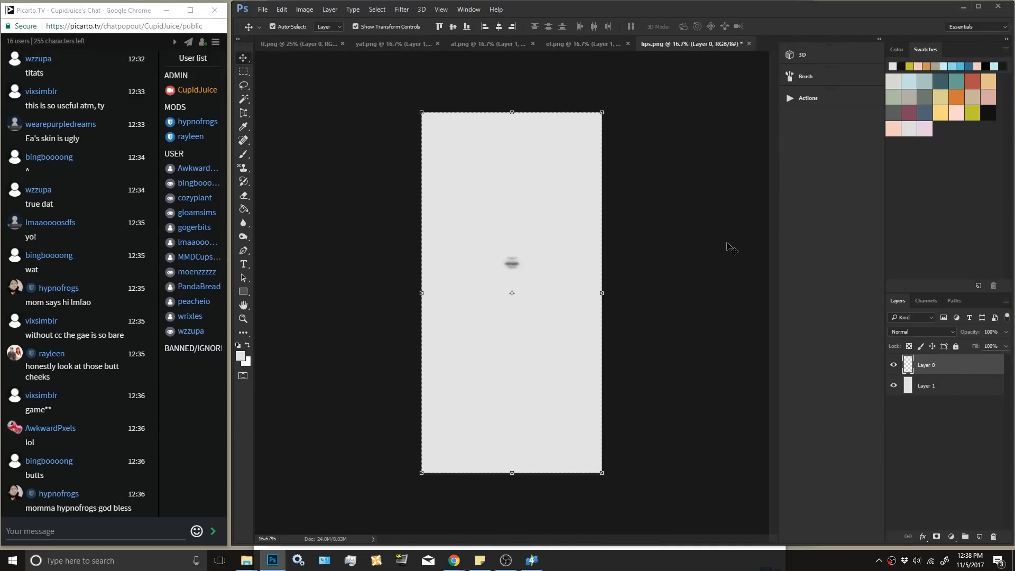
{"action": "left_click", "coordinate": [893, 385]}
Try pasting the copied lips into tf.png as a new layer above the skin, and undo the paste.
{"action": "left_click", "coordinate": [275, 45]}
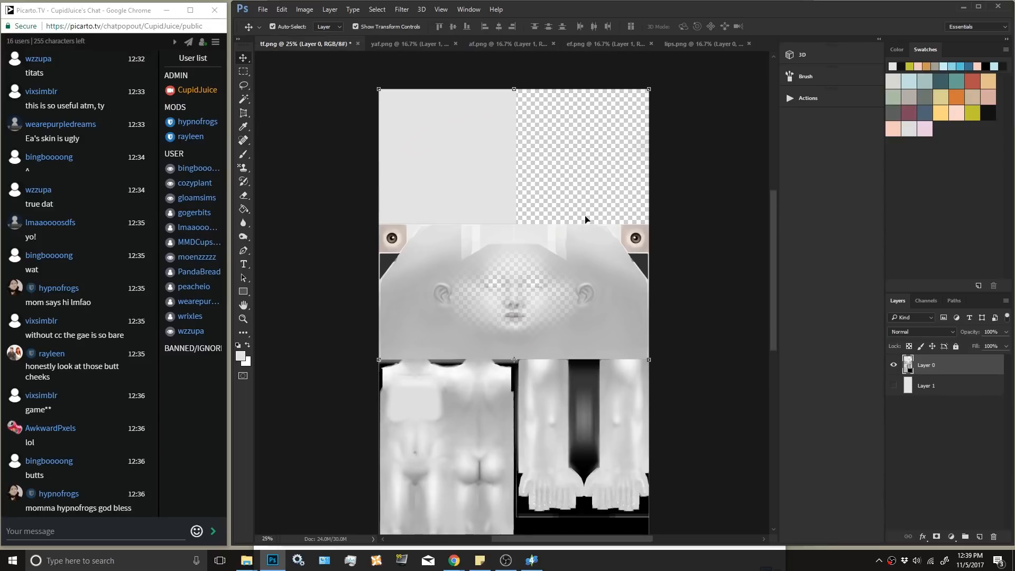
{"action": "left_click", "coordinate": [687, 44]}
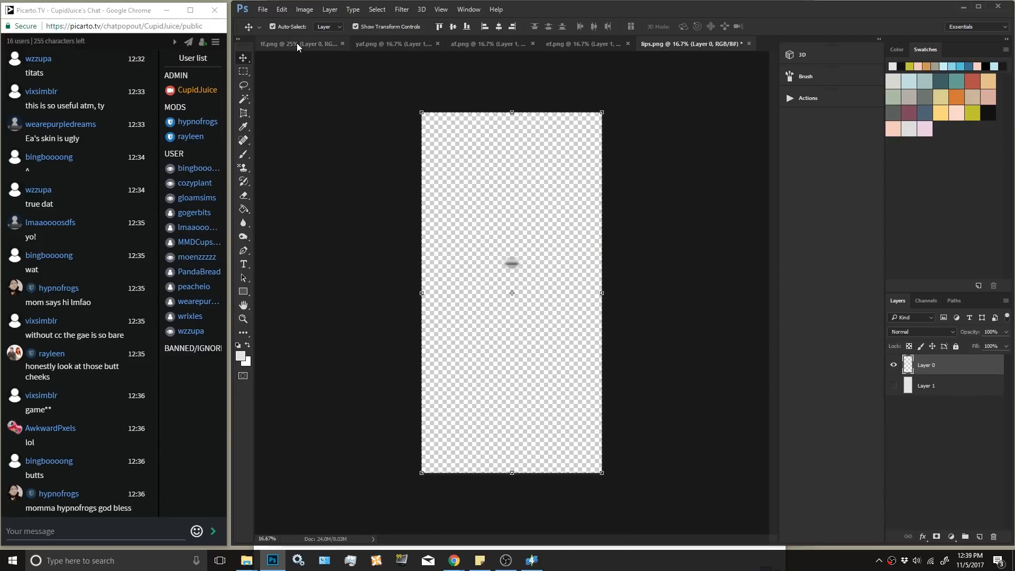
{"action": "left_click", "coordinate": [297, 46]}
{"action": "key", "text": "ctrl+v"}
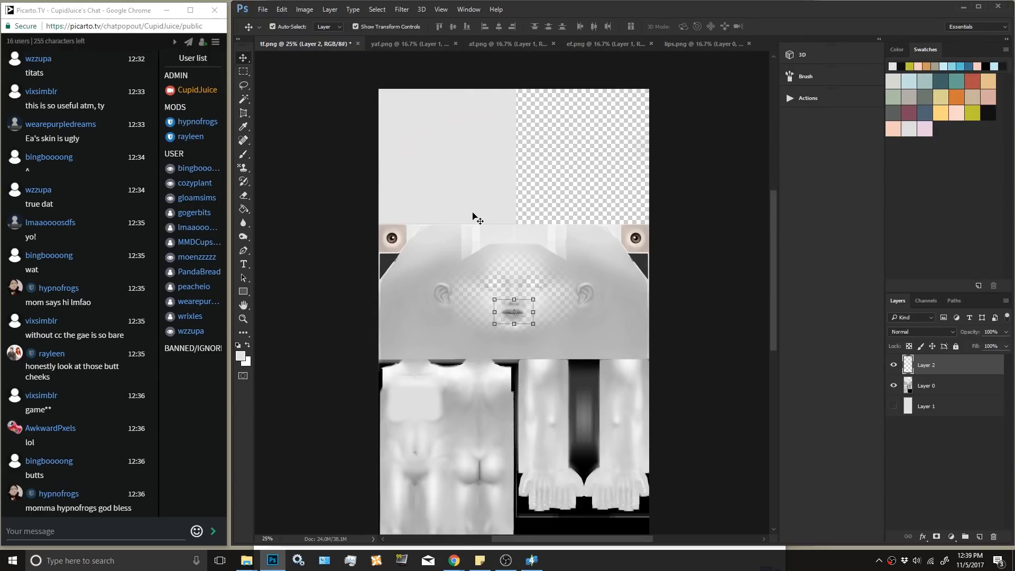
{"action": "key", "text": "ctrl+z"}
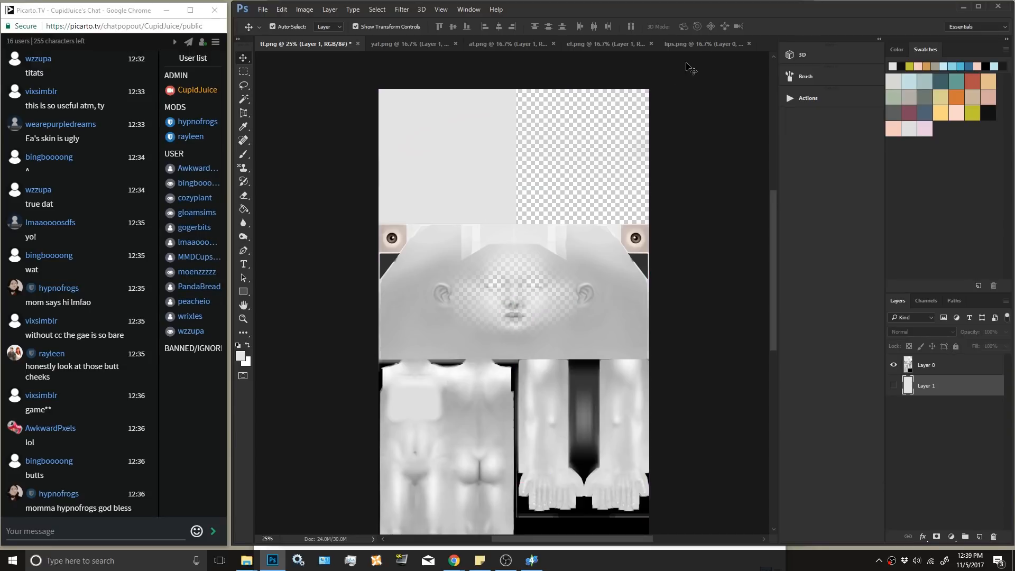
Select thin full-width strips along the upper and lower edges of lips.png with the Rectangular Marquee.
{"action": "left_click", "coordinate": [687, 44]}
{"action": "key", "text": "m"}
{"action": "left_click", "coordinate": [470, 27]}
{"action": "left_click", "coordinate": [460, 36]}
{"action": "left_click_drag", "start_coordinate": [378, 106], "coordinate": [610, 125]}
{"action": "mouse_move", "coordinate": [606, 477]}
{"action": "left_mouse_down"}
{"action": "mouse_move", "coordinate": [539, 482]}
{"action": "mouse_move", "coordinate": [373, 464]}
{"action": "left_mouse_up"}
Paint both selected edge strips on the lips layer light grey with a 152 px brush.
{"action": "key", "text": "b"}
{"action": "left_click", "coordinate": [288, 27]}
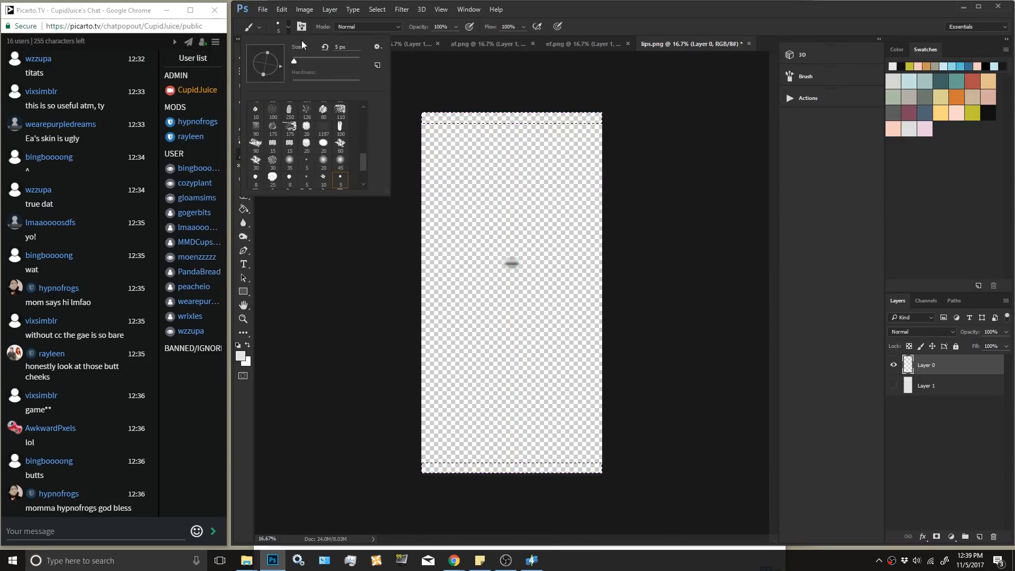
{"action": "left_click", "coordinate": [336, 59]}
{"action": "mouse_move", "coordinate": [437, 125]}
{"action": "left_mouse_down"}
{"action": "mouse_move", "coordinate": [652, 126]}
{"action": "mouse_move", "coordinate": [603, 113]}
{"action": "mouse_move", "coordinate": [408, 114]}
{"action": "mouse_move", "coordinate": [570, 116]}
{"action": "mouse_move", "coordinate": [427, 118]}
{"action": "left_mouse_up"}
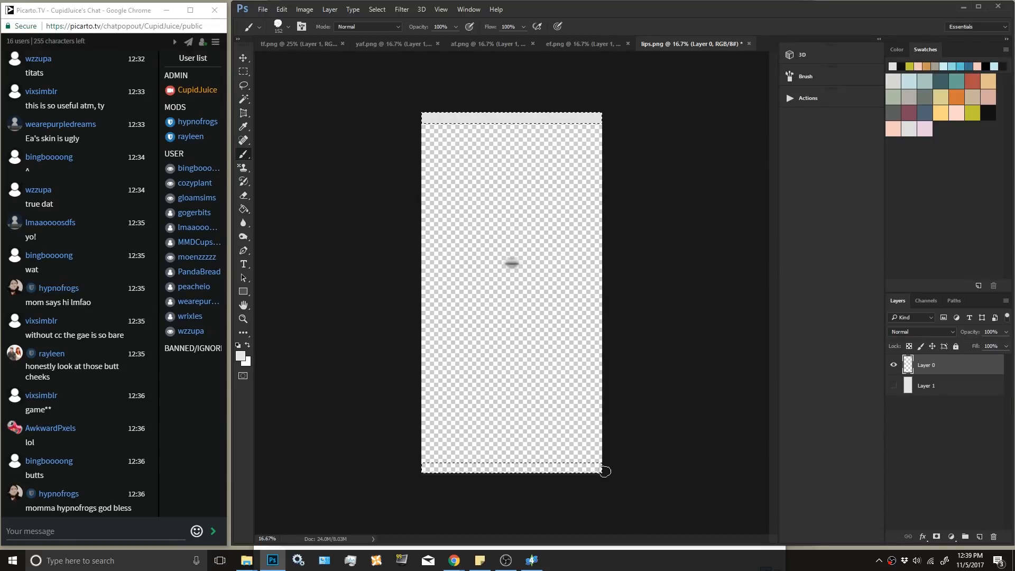
{"action": "left_click_drag", "start_coordinate": [556, 472], "coordinate": [438, 476]}
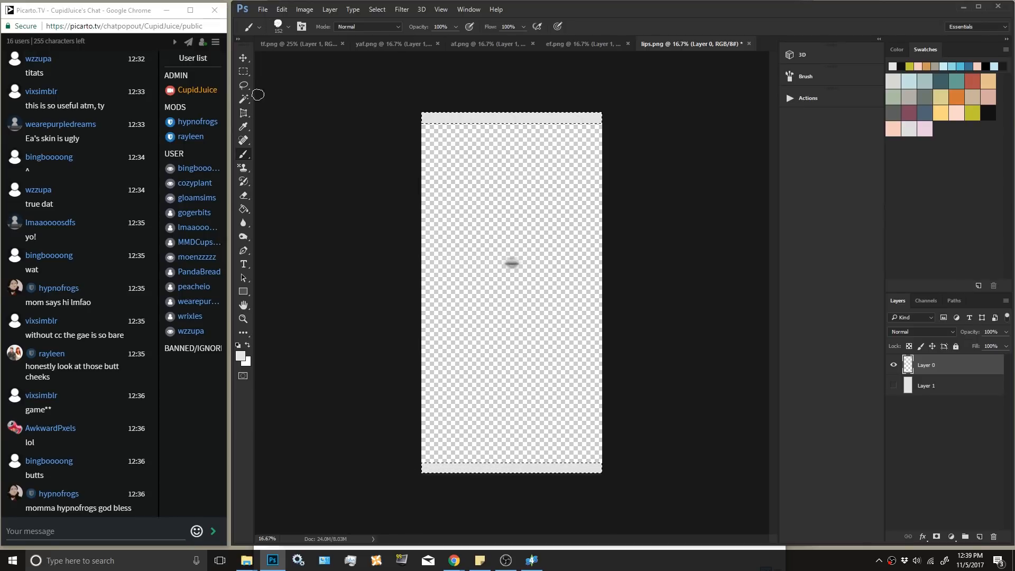
Replace the edge-strip selection with a selection of the entire lips.png canvas.
{"action": "left_click", "coordinate": [244, 73]}
{"action": "left_click_drag", "start_coordinate": [422, 113], "coordinate": [426, 476]}
{"action": "left_click_drag", "start_coordinate": [609, 475], "coordinate": [595, 108]}
{"action": "left_click", "coordinate": [520, 166]}
{"action": "key", "text": "ctrl+a"}
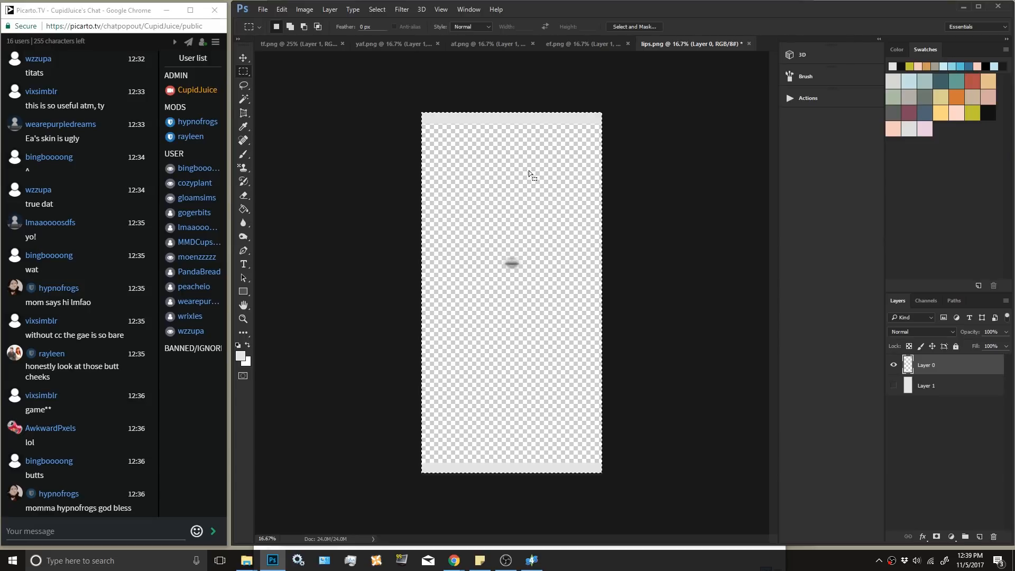
Paste the copied lips texture with its edge strips into tf.png as a new layer above the skin.
{"action": "left_click", "coordinate": [294, 45]}
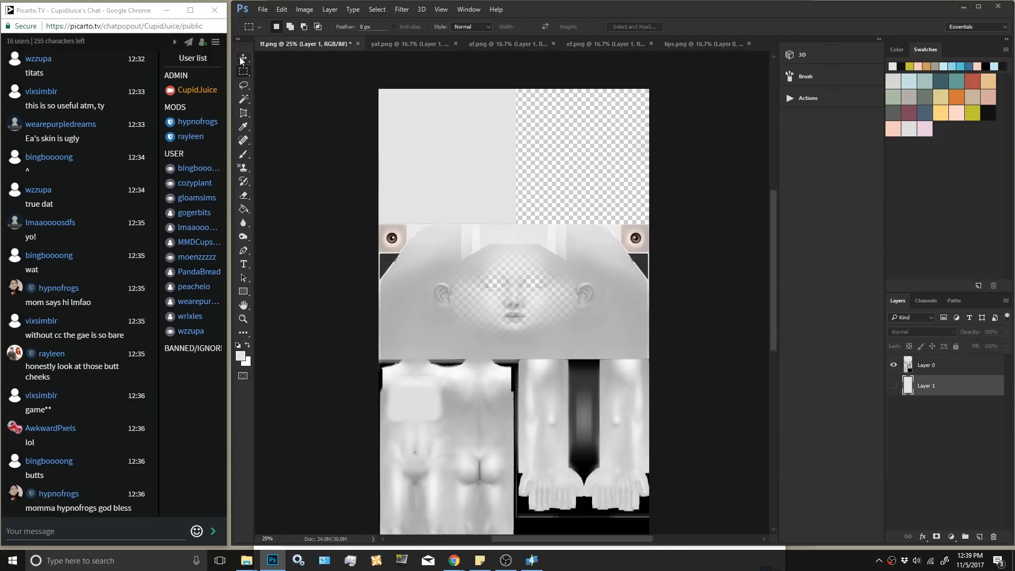
{"action": "key", "text": "v"}
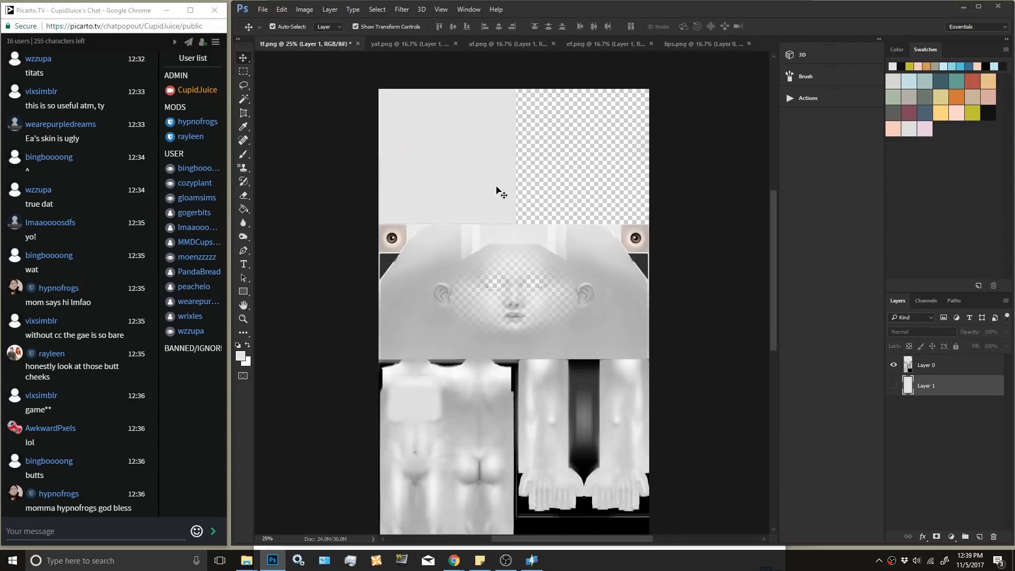
{"action": "left_click", "coordinate": [941, 369]}
{"action": "left_click", "coordinate": [894, 387]}
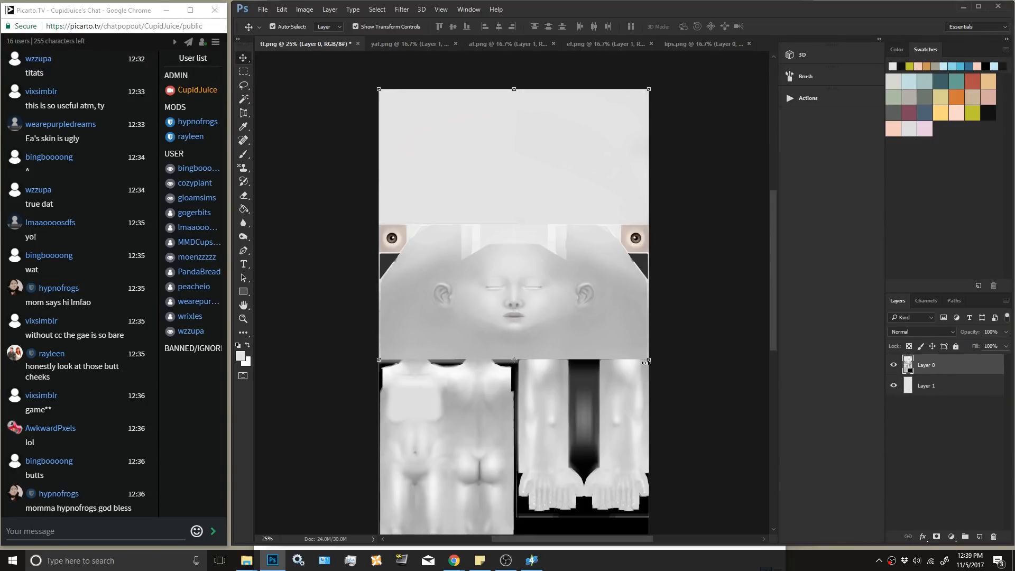
{"action": "key", "text": "ctrl+shift+alt+n"}
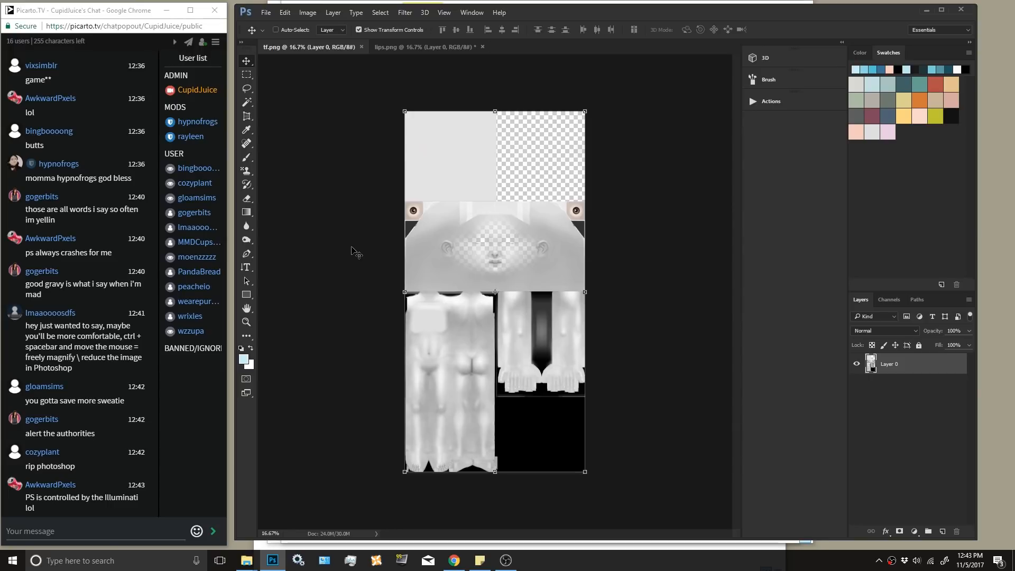
{"action": "key", "text": "ctrl+v"}
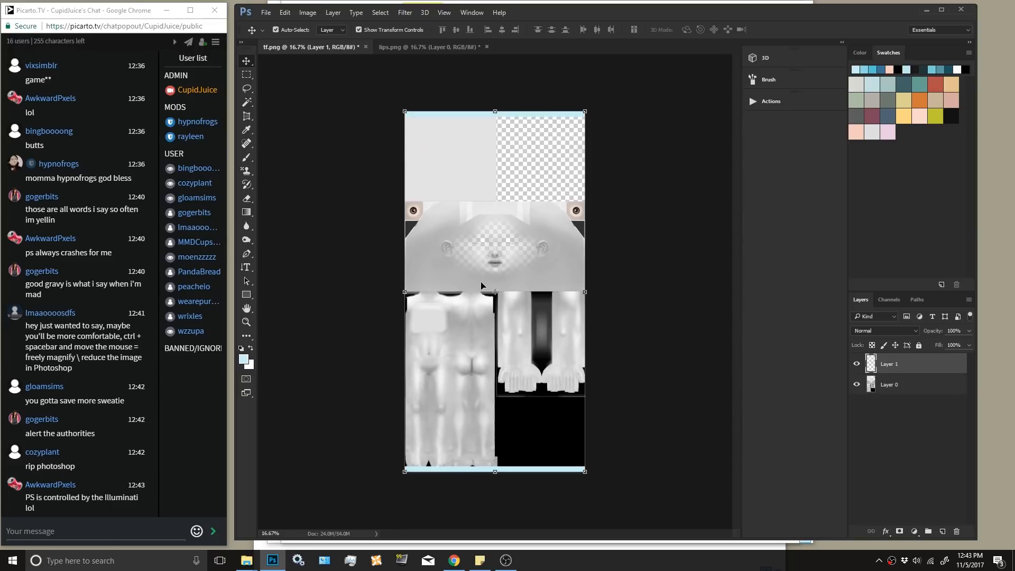
Delete the painted strips along the upper and lower edges of the pasted lips layer and clear the selection.
{"action": "left_click", "coordinate": [246, 75]}
{"action": "left_click_drag", "start_coordinate": [373, 91], "coordinate": [608, 123]}
{"action": "left_click_drag", "start_coordinate": [589, 475], "coordinate": [387, 457]}
{"action": "key", "text": "Delete"}
{"action": "key", "text": "ctrl+d"}
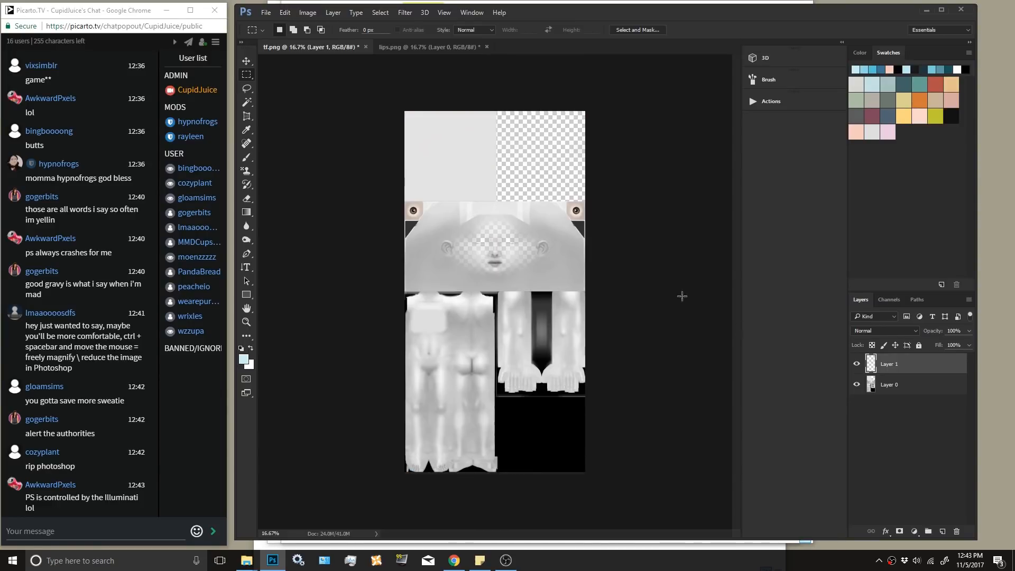
Save the combined skin document as the layered Photoshop file tf in the components folder.
{"action": "left_click", "coordinate": [247, 129]}
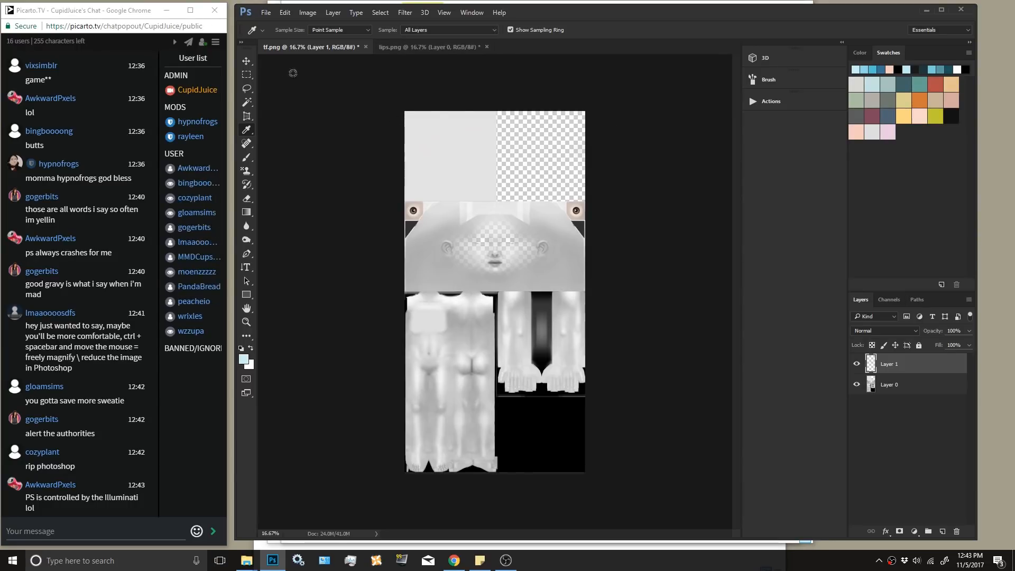
{"action": "left_click", "coordinate": [266, 13]}
{"action": "left_click", "coordinate": [280, 129]}
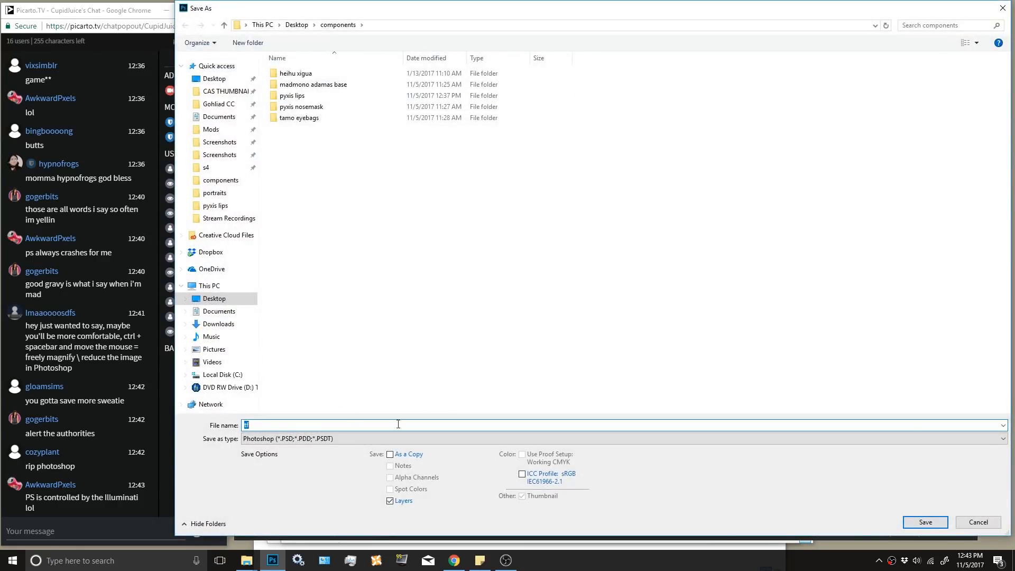
{"action": "left_click", "coordinate": [925, 522]}
{"action": "left_click", "coordinate": [629, 197]}
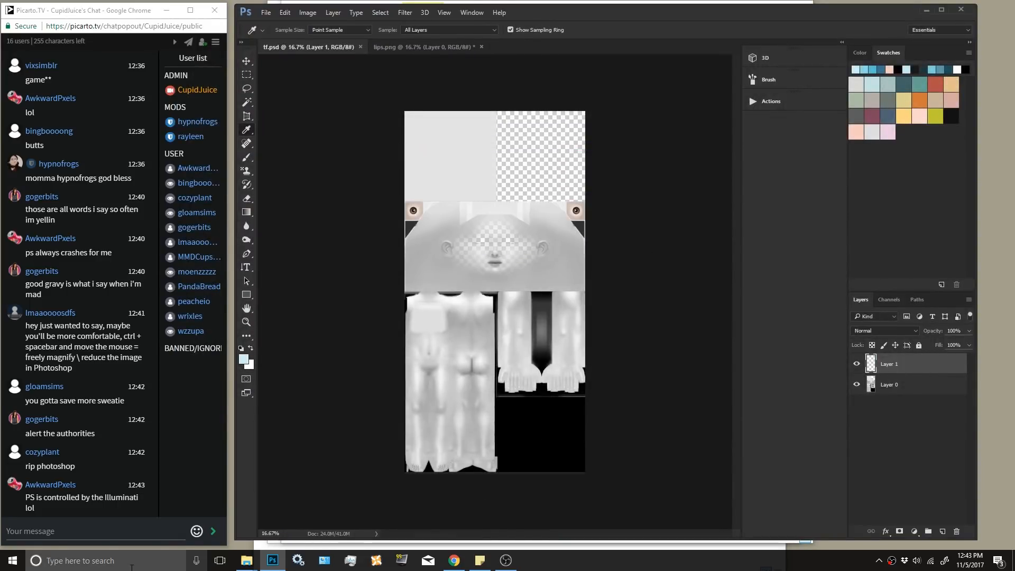
Launch Sims 4 Studio and open the PYXIS_SummerSkeletonsV2_Nosemasks_cheekmole package from the pyxis nosemask folder.
{"action": "left_click", "coordinate": [130, 564]}
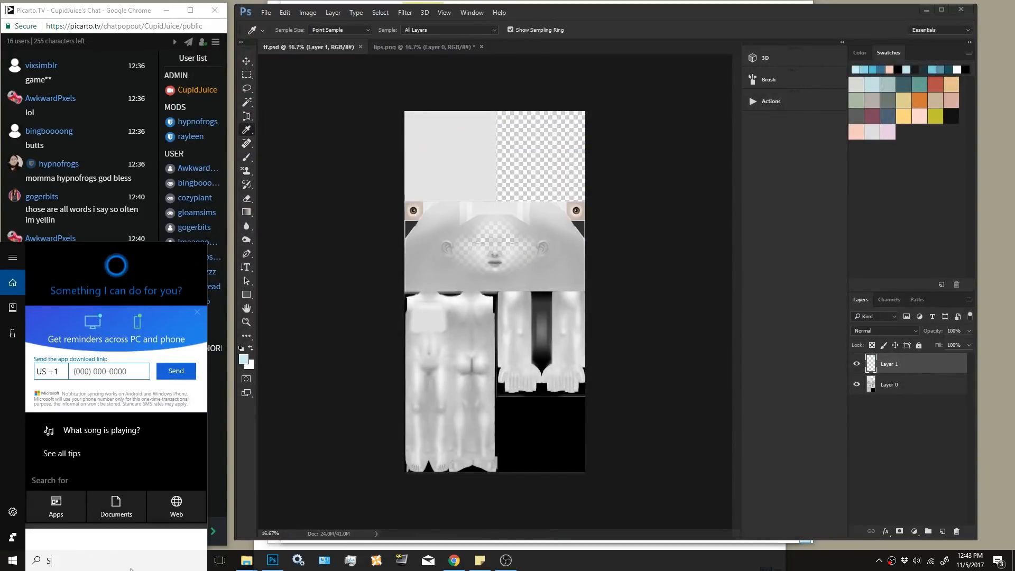
{"action": "type", "text": "SIMS 4 S"}
{"action": "key", "text": "Return"}
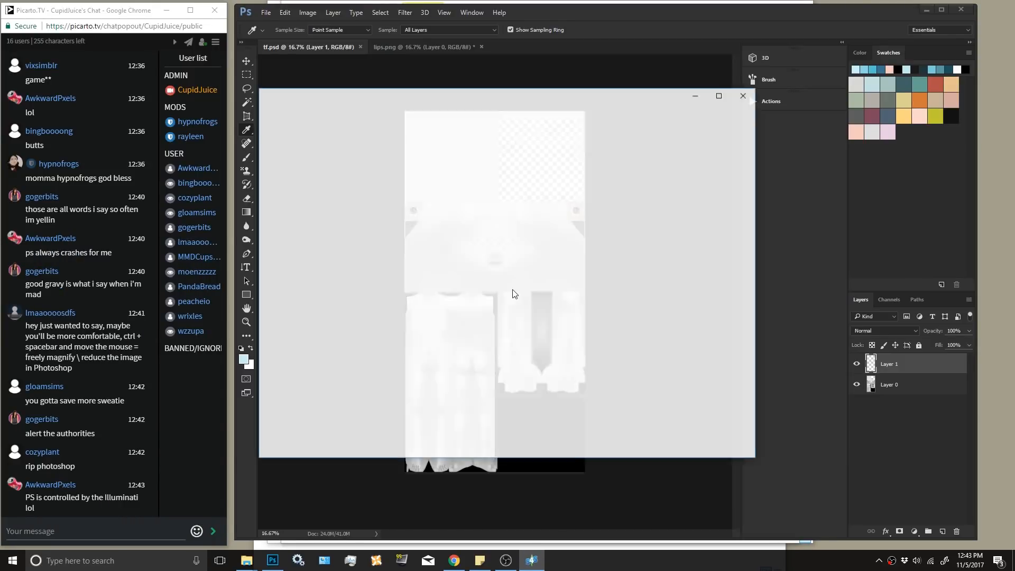
{"action": "left_click", "coordinate": [682, 179]}
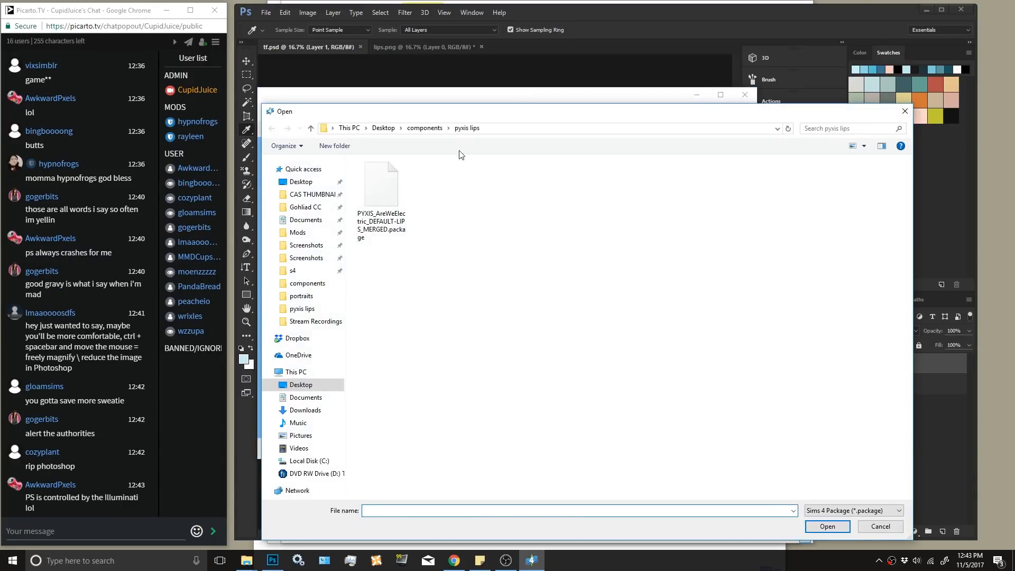
{"action": "left_click", "coordinate": [424, 127]}
{"action": "double_click", "coordinate": [407, 211]}
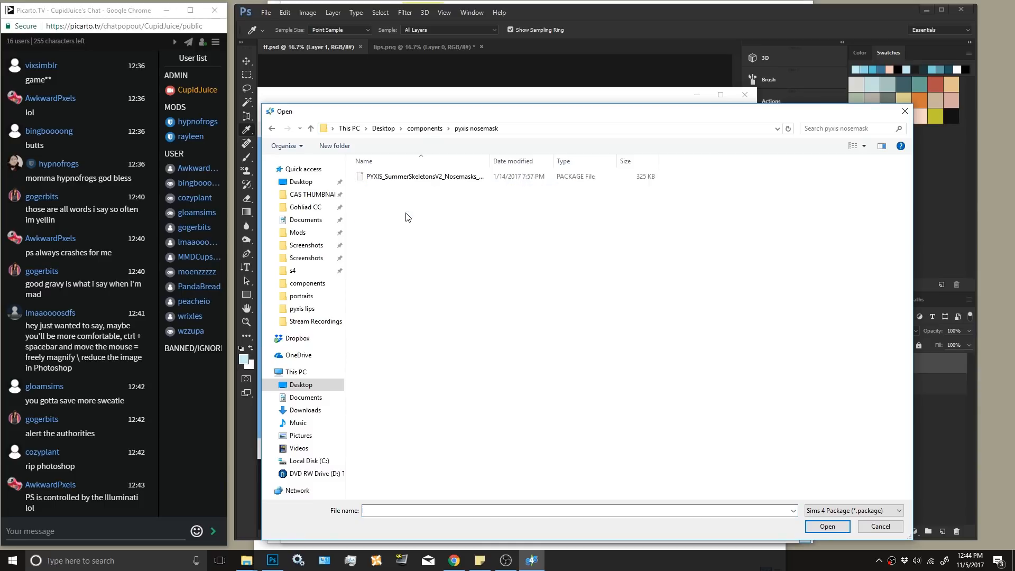
{"action": "double_click", "coordinate": [410, 176]}
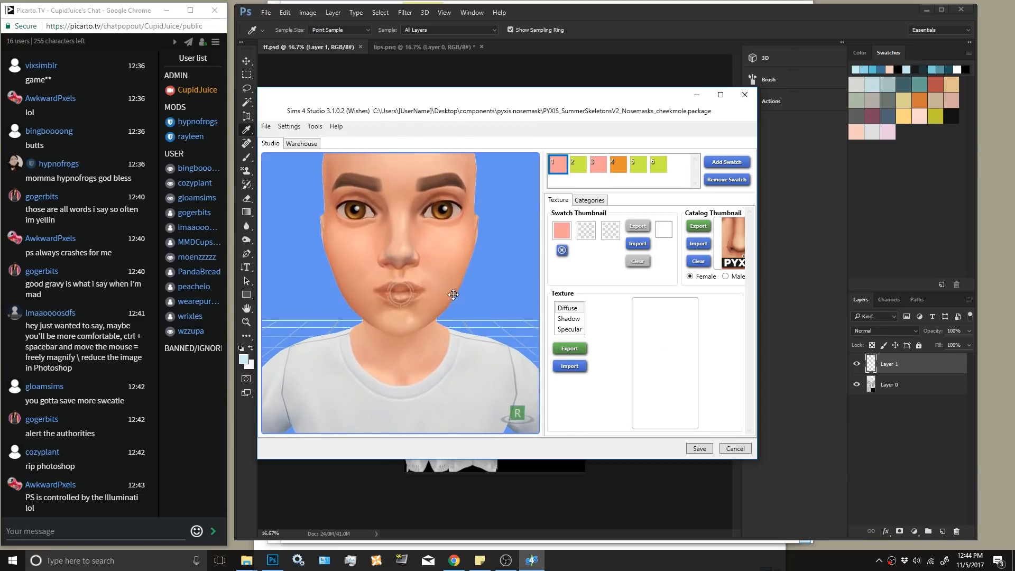
Preview nosemask swatches 2 through 6 on the model and settle on swatch 3.
{"action": "left_click", "coordinate": [580, 168]}
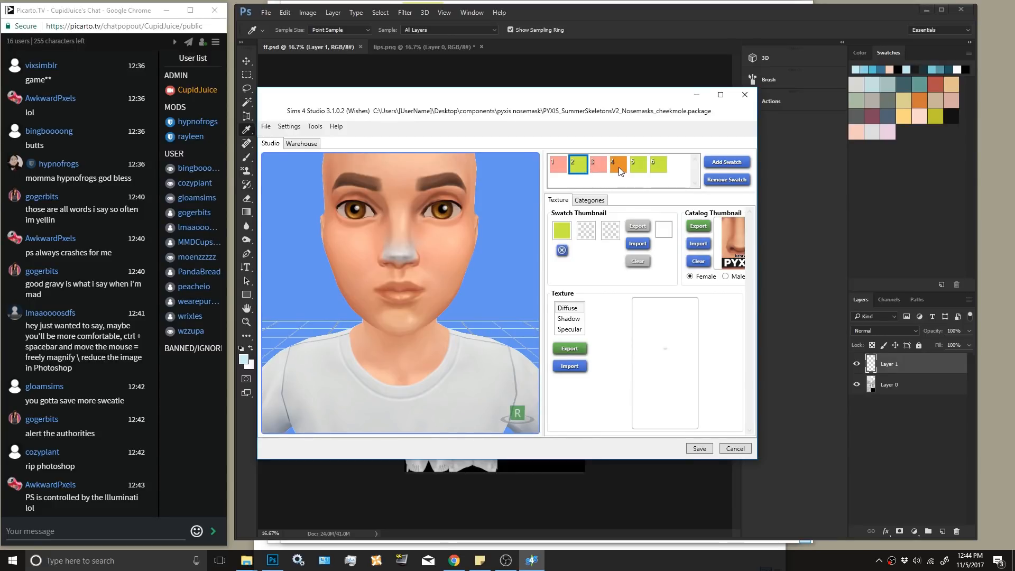
{"action": "left_click", "coordinate": [619, 168]}
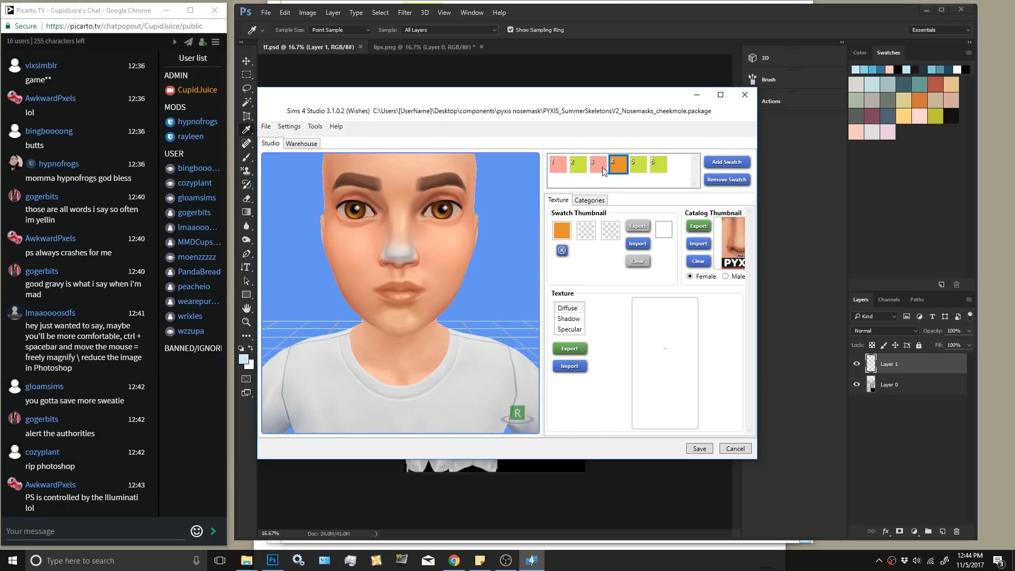
{"action": "left_click", "coordinate": [604, 169]}
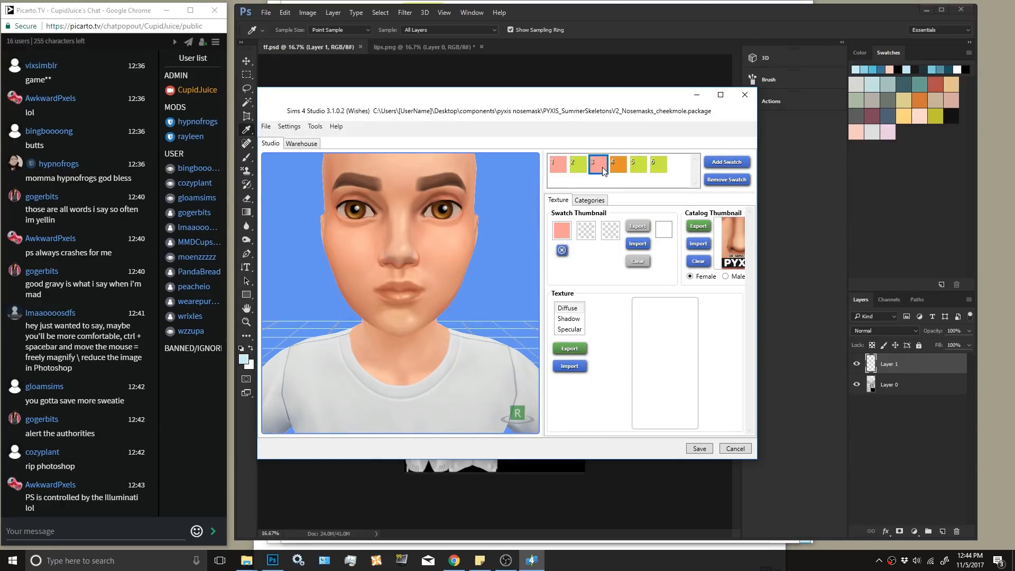
{"action": "left_click", "coordinate": [639, 166]}
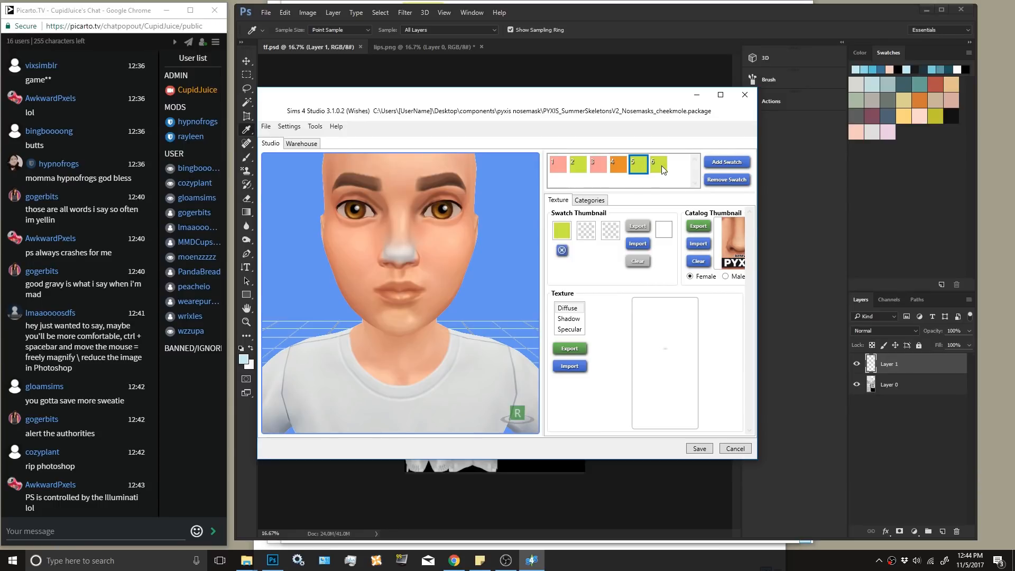
{"action": "left_click", "coordinate": [661, 166]}
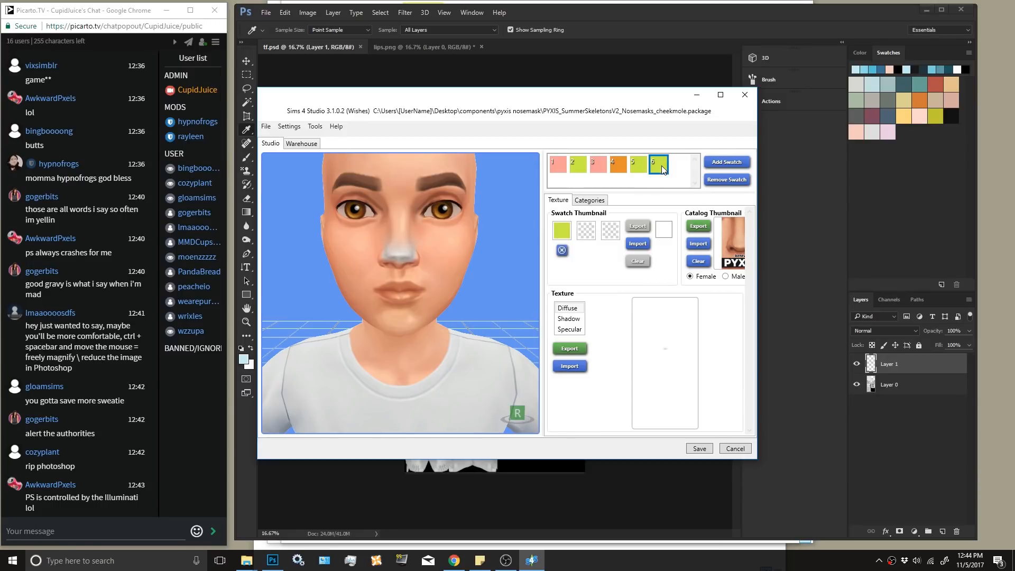
{"action": "left_click", "coordinate": [606, 169]}
Export the swatch 3 diffuse texture as a DDS image named N OSEMASK and open it in Photoshop.
{"action": "left_click", "coordinate": [581, 346]}
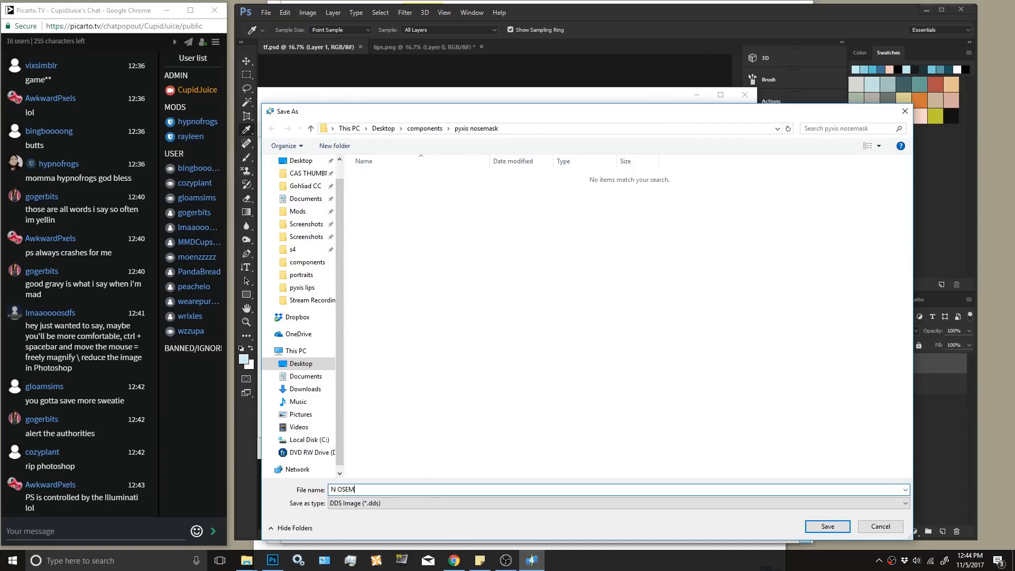
{"action": "key", "text": "Return"}
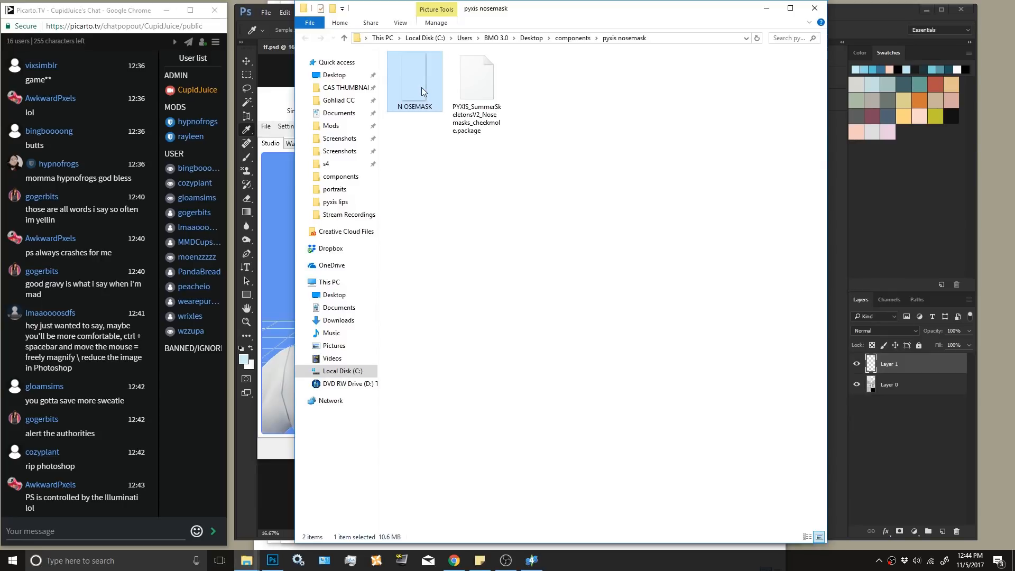
{"action": "double_click", "coordinate": [421, 87]}
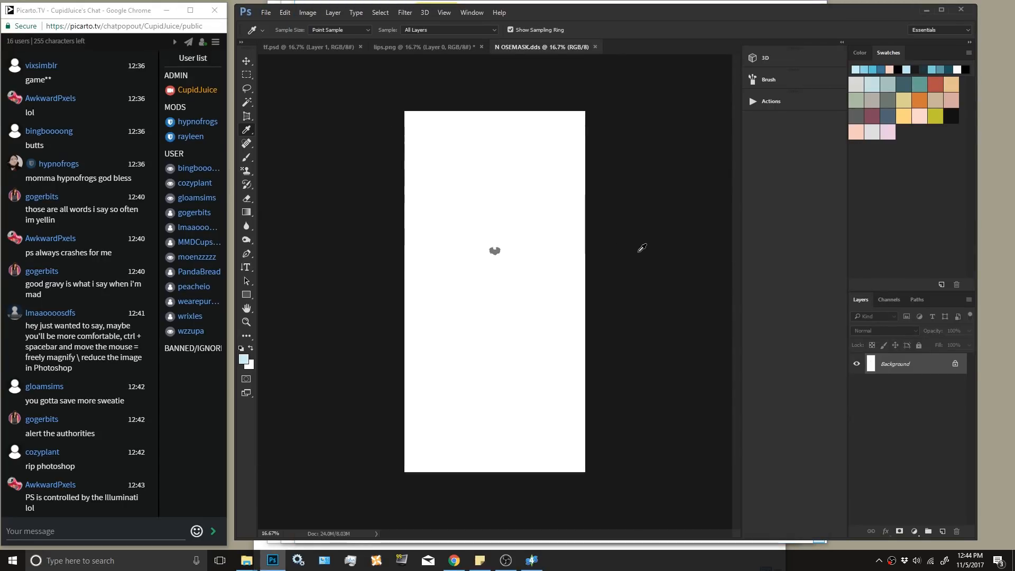
Export the swatch 3 diffuse texture from Sims 4 Studio as a PNG image named nosemask.
{"action": "left_click", "coordinate": [531, 560]}
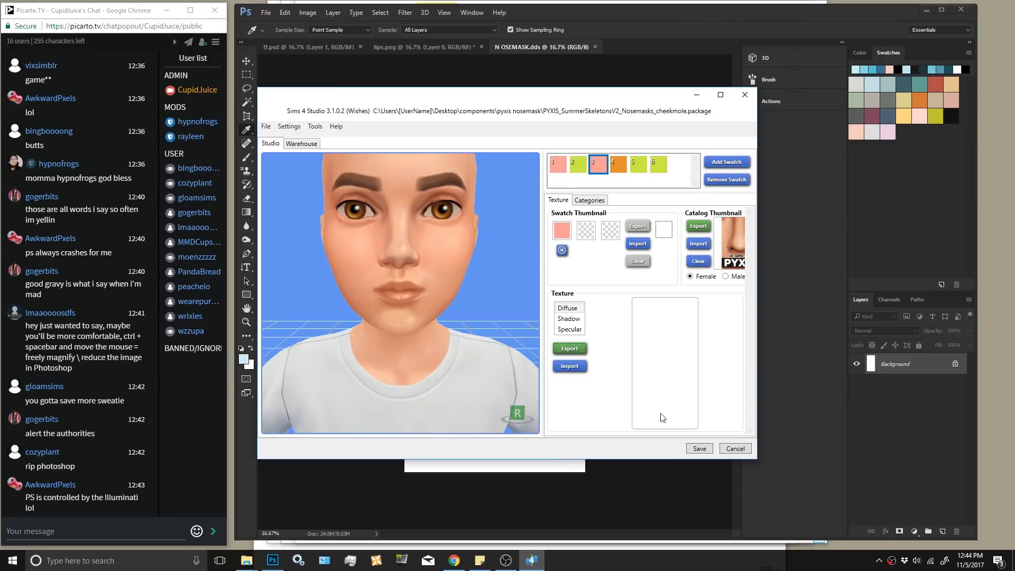
{"action": "left_click", "coordinate": [578, 350]}
{"action": "left_click", "coordinate": [455, 503]}
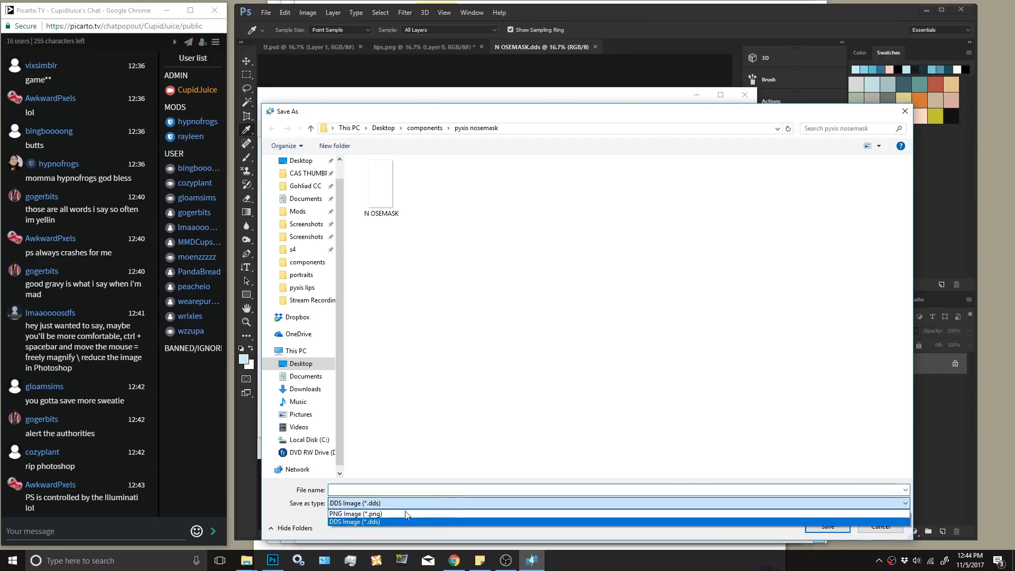
{"action": "left_click", "coordinate": [406, 514]}
{"action": "left_click", "coordinate": [769, 492]}
{"action": "type", "text": "nosemask"}
{"action": "key", "text": "Return"}
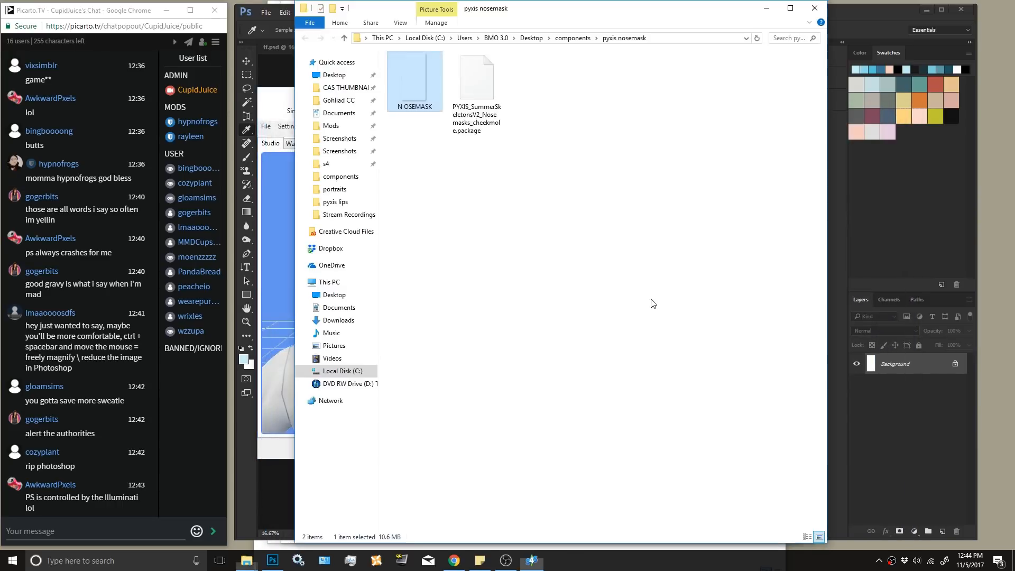
Open nosemask.png from the pyxis nosemask folder in Photoshop and close N OSEMASK.dds.
{"action": "right_click", "coordinate": [480, 97]}
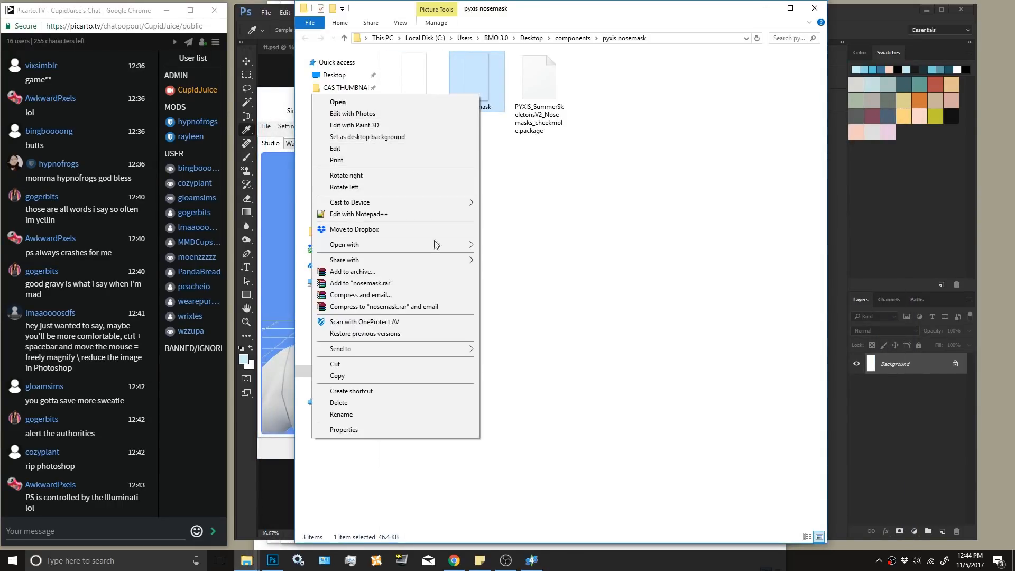
{"action": "mouse_move", "coordinate": [432, 245]}
{"action": "left_click", "coordinate": [288, 246]}
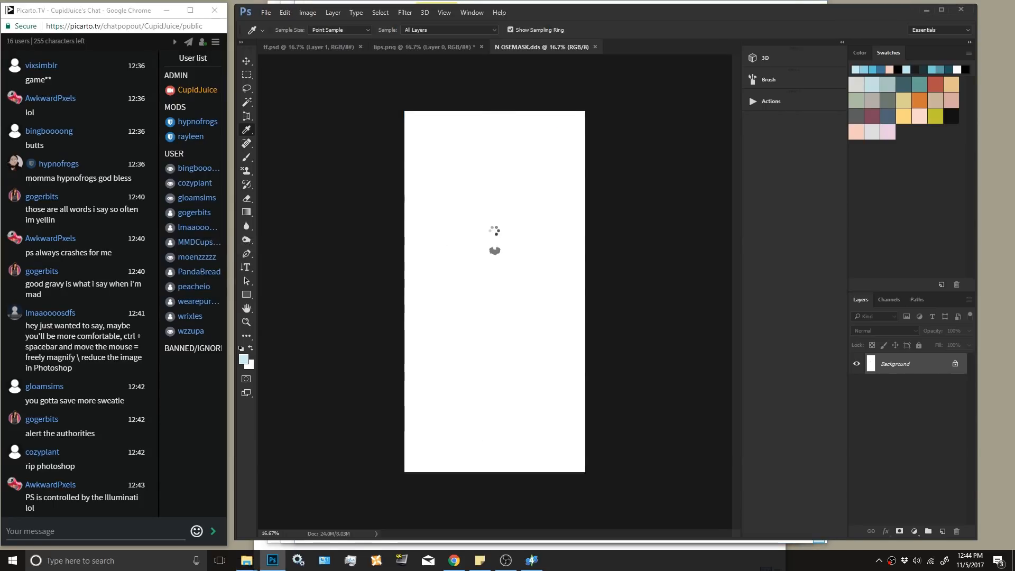
{"action": "left_click", "coordinate": [577, 46]}
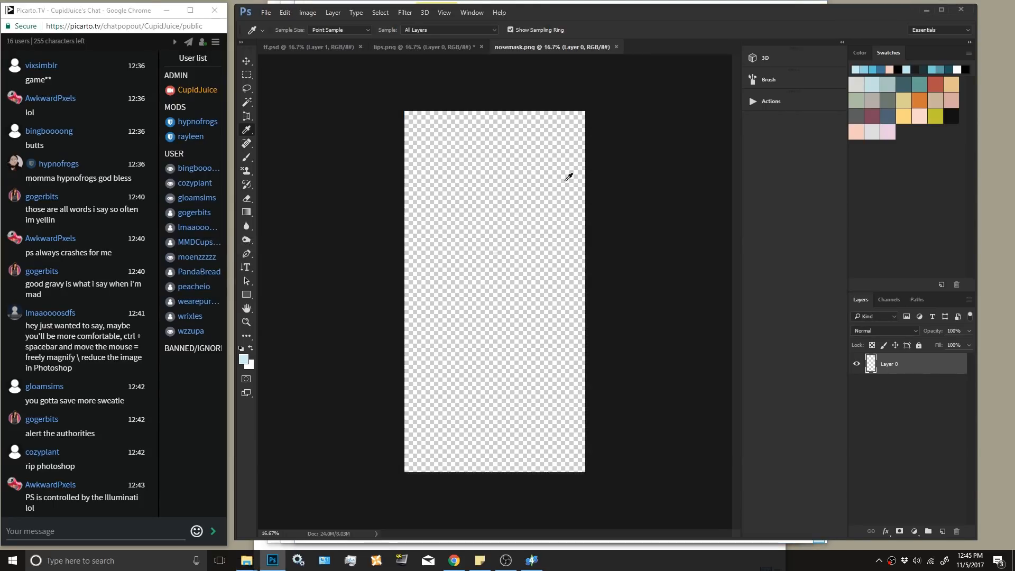
Examine the faint nose texture on the transparent nosemask.png canvas up close.
{"action": "key", "text": "ctrl+plus"}
{"action": "key", "text": "ctrl+plus"}
{"action": "key", "text": "ctrl+plus"}
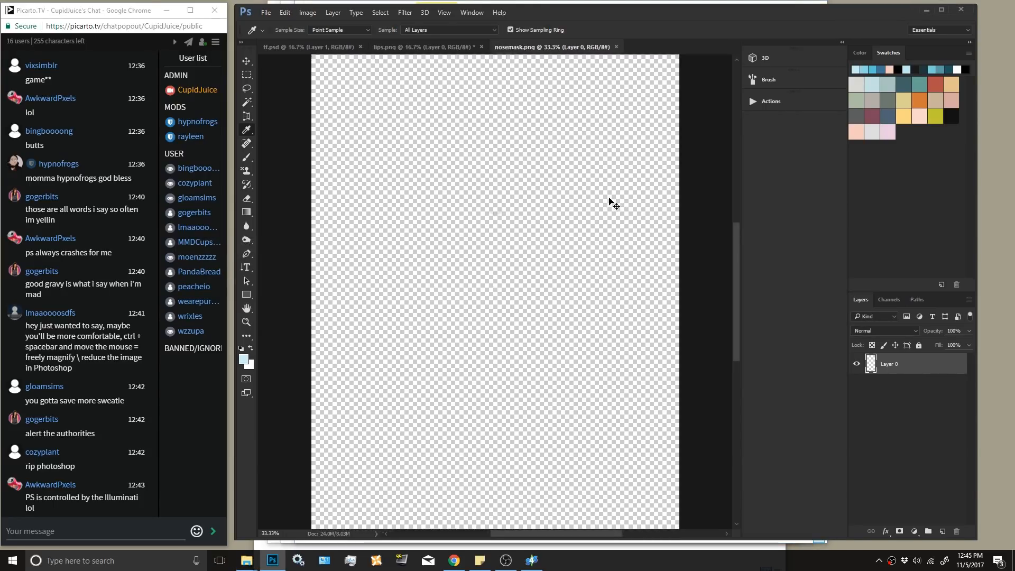
{"action": "key", "text": "ctrl+plus"}
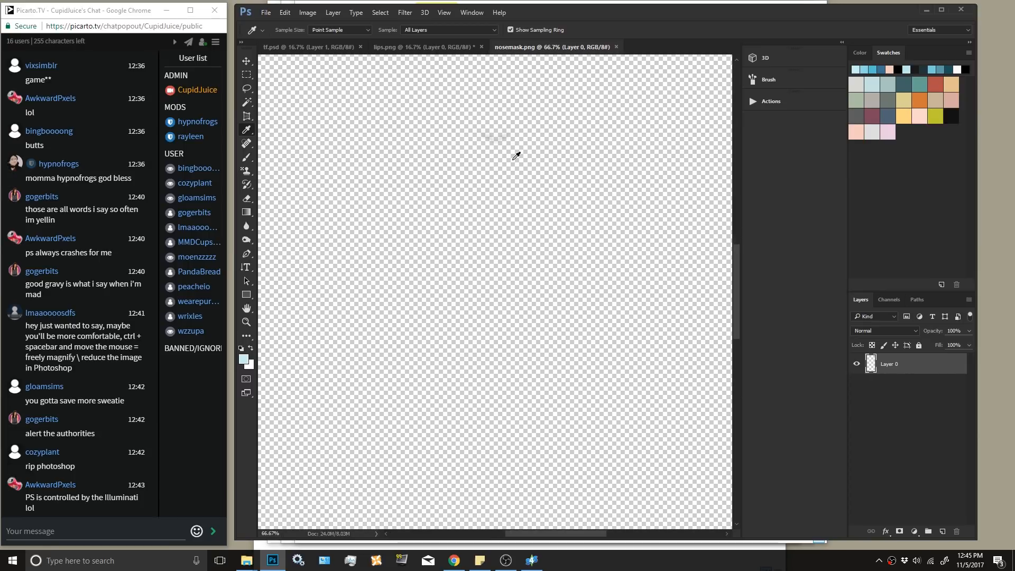
{"action": "key", "text": "ctrl+minus"}
{"action": "key", "text": "ctrl+minus"}
{"action": "key", "text": "ctrl+minus"}
{"action": "key", "text": "ctrl+minus"}
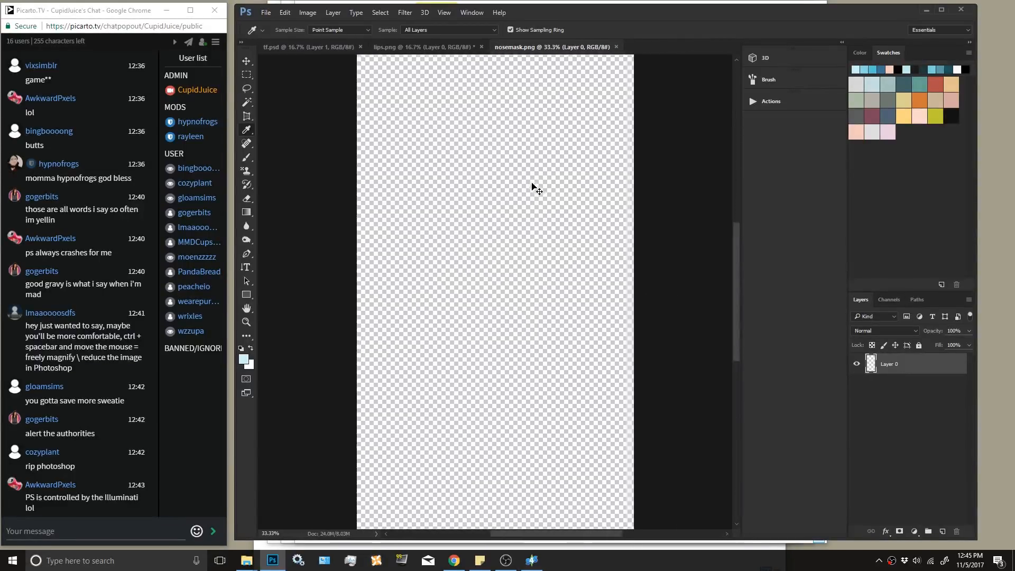
{"action": "key", "text": "ctrl+minus"}
Select thin full-width strips along the upper and lower edges of nosemask.png with the Rectangular Marquee.
{"action": "key", "text": "m"}
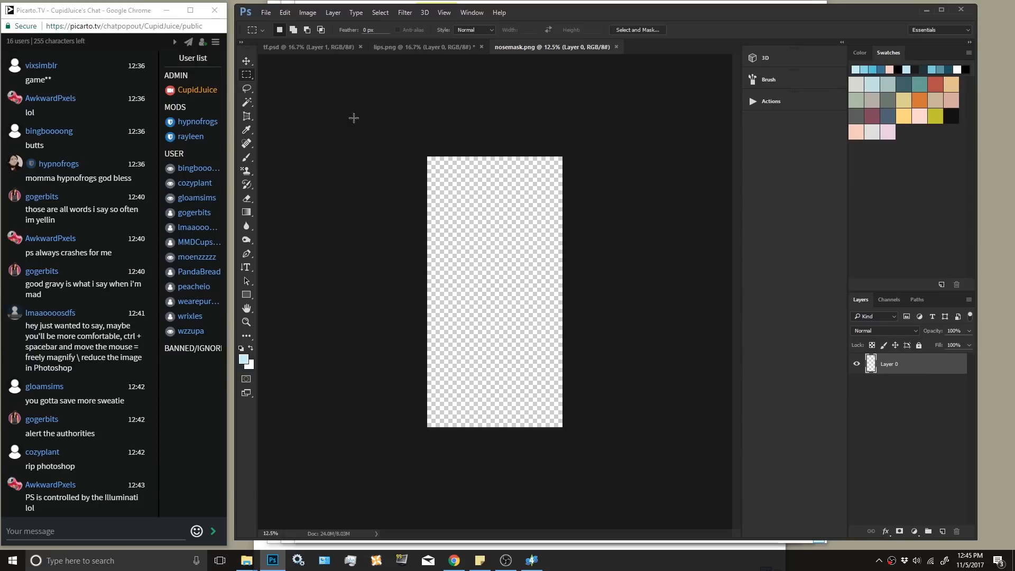
{"action": "left_click_drag", "start_coordinate": [422, 147], "coordinate": [567, 163]}
{"action": "left_click_drag", "start_coordinate": [570, 430], "coordinate": [412, 419]}
Check the pixel dimensions of nosemask.png without resizing it.
{"action": "left_click", "coordinate": [316, 11]}
{"action": "left_click", "coordinate": [322, 88]}
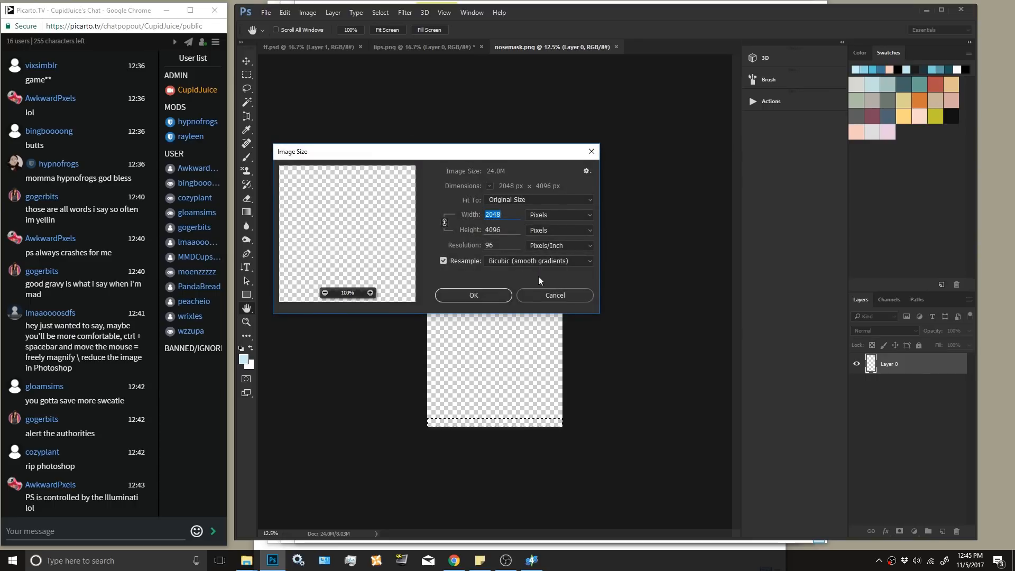
{"action": "left_click", "coordinate": [547, 294]}
Paint both selected edge strips on nosemask.png light blue with the Brush and clear the selection.
{"action": "left_click", "coordinate": [246, 157]}
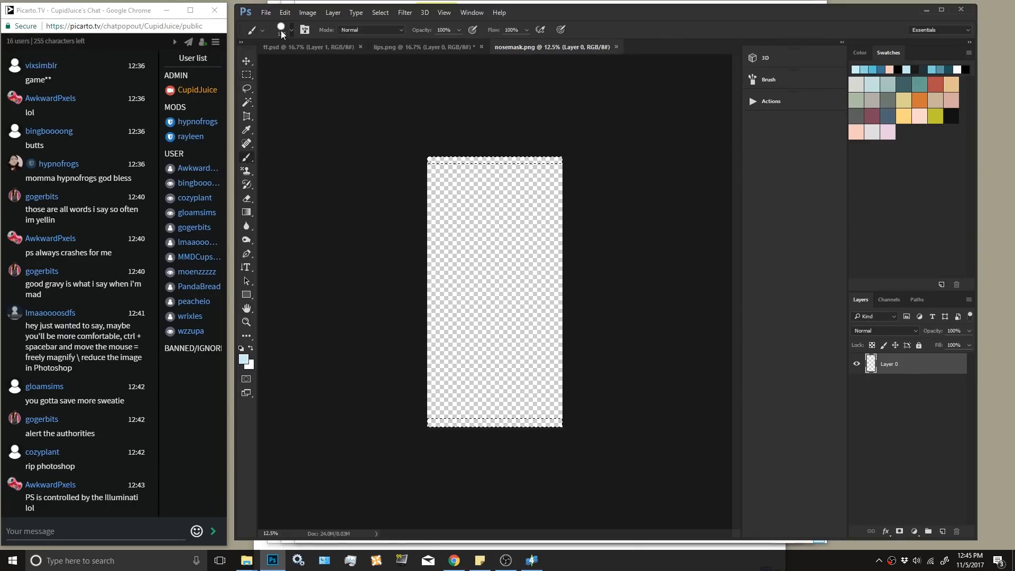
{"action": "left_click", "coordinate": [281, 31]}
{"action": "left_click", "coordinate": [620, 36]}
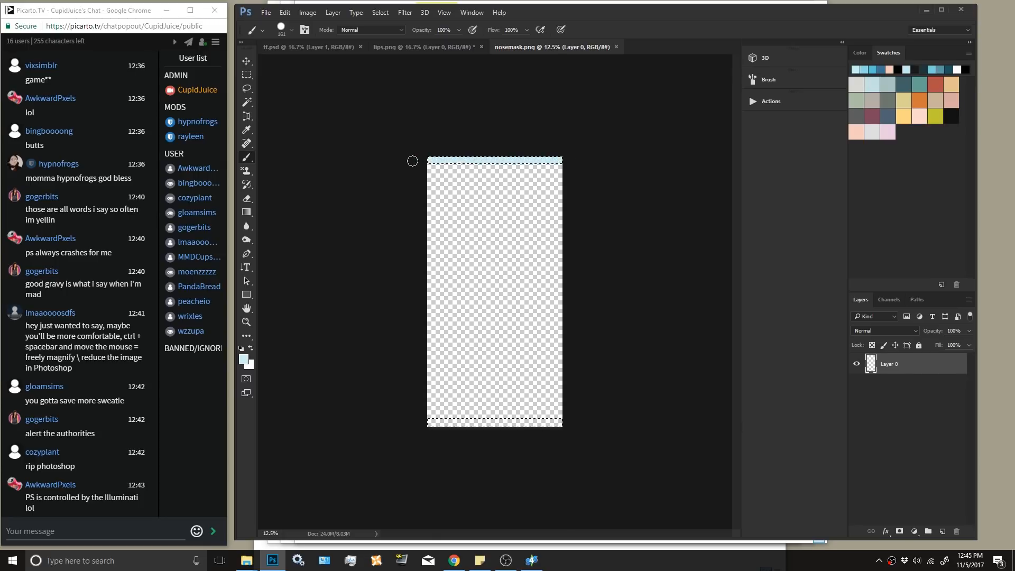
{"action": "left_click_drag", "start_coordinate": [563, 427], "coordinate": [423, 423]}
{"action": "left_click", "coordinate": [380, 13]}
{"action": "left_click", "coordinate": [394, 33]}
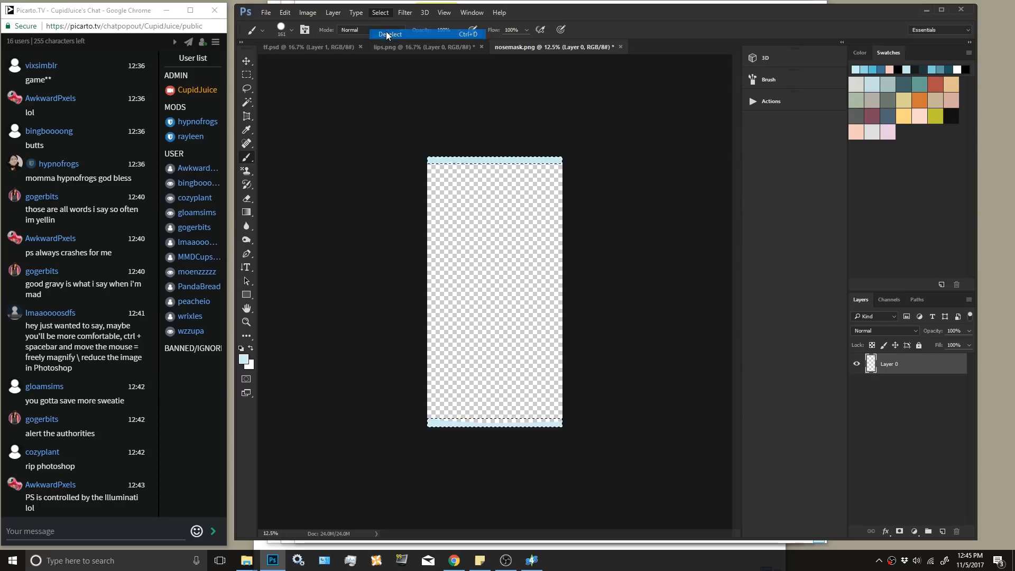
Rename the pasted lips layer in tf.psd to LIPS.
{"action": "left_click", "coordinate": [309, 48]}
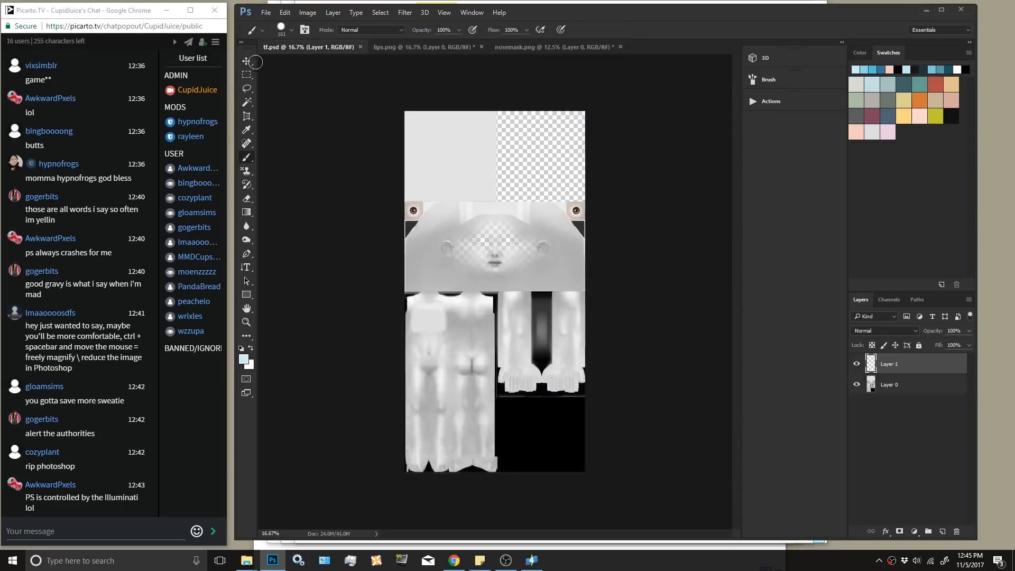
{"action": "left_click", "coordinate": [247, 60]}
{"action": "double_click", "coordinate": [890, 365]}
{"action": "type", "text": "LIPS"}
{"action": "key", "text": "Return"}
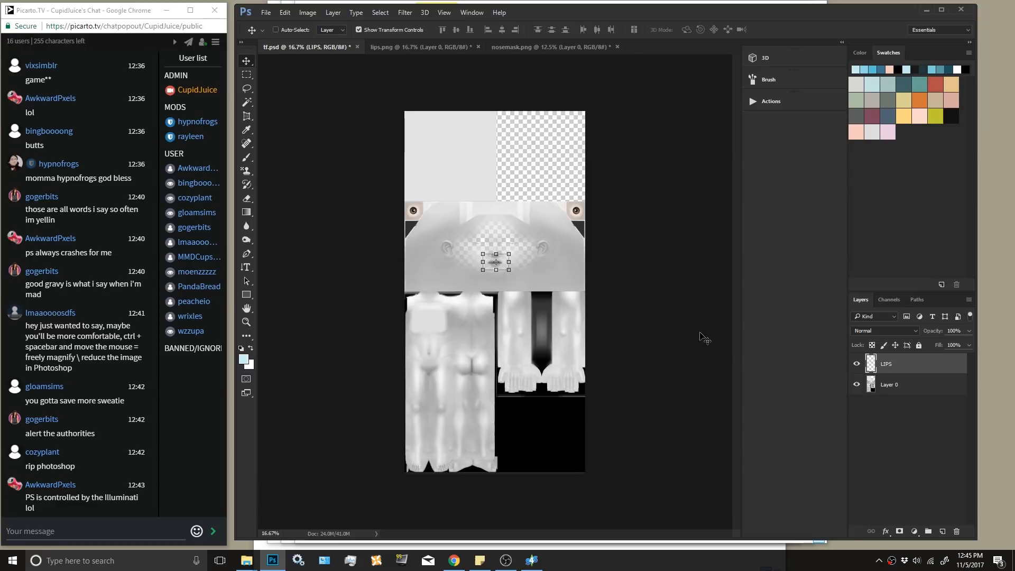
Paste the copied nosemask texture into tf.psd as a new layer above LIPS and sample a light grey foreground colour from the skin.
{"action": "key", "text": "ctrl+v"}
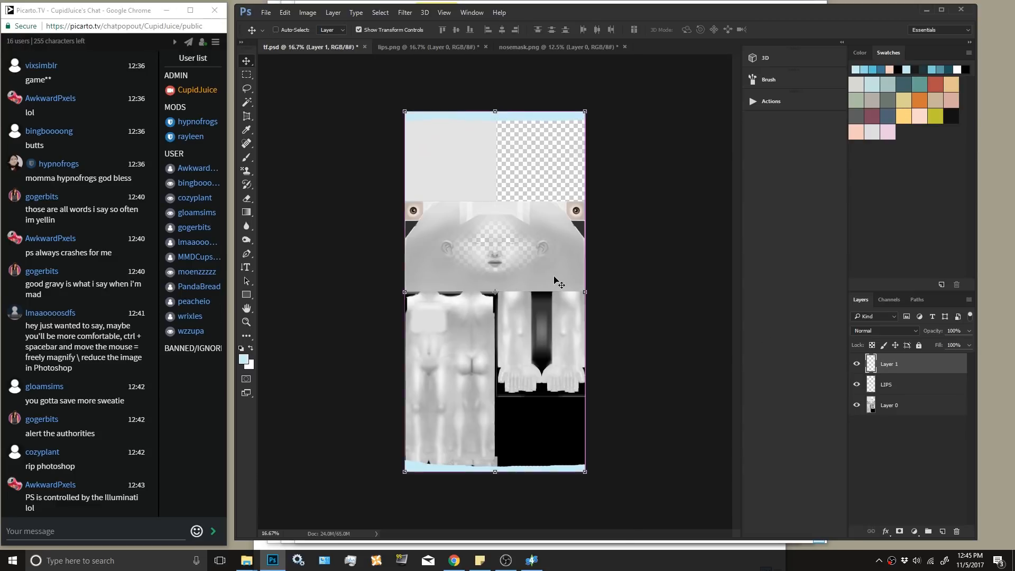
{"action": "key", "text": "ctrl+plus"}
{"action": "key", "text": "ctrl+plus"}
{"action": "left_click", "coordinate": [247, 131]}
{"action": "left_click", "coordinate": [502, 134]}
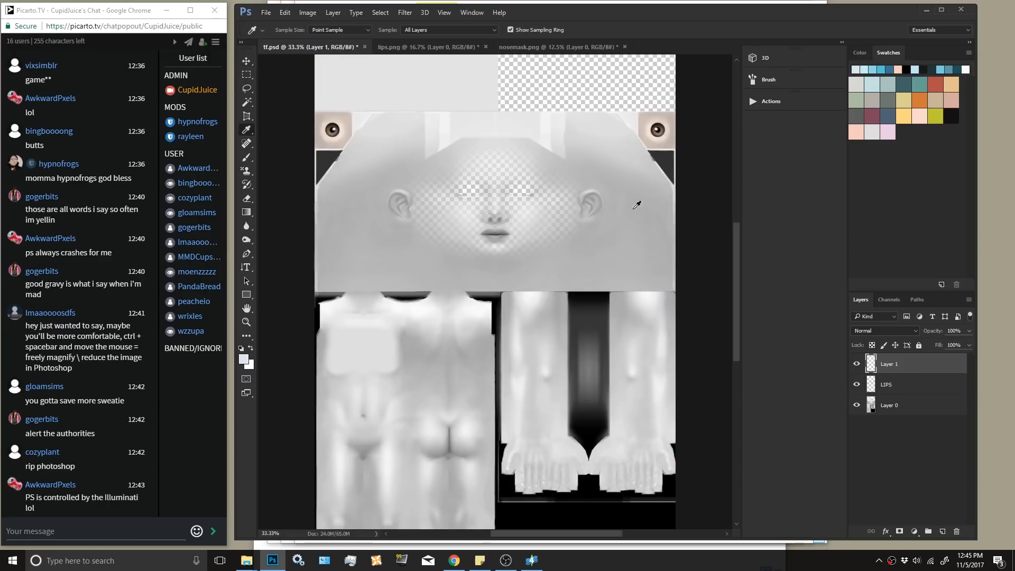
Add a new layer in tf.psd, fill it with the sampled light grey, and move it beneath Layer 0.
{"action": "left_click", "coordinate": [932, 413]}
{"action": "left_click", "coordinate": [943, 531]}
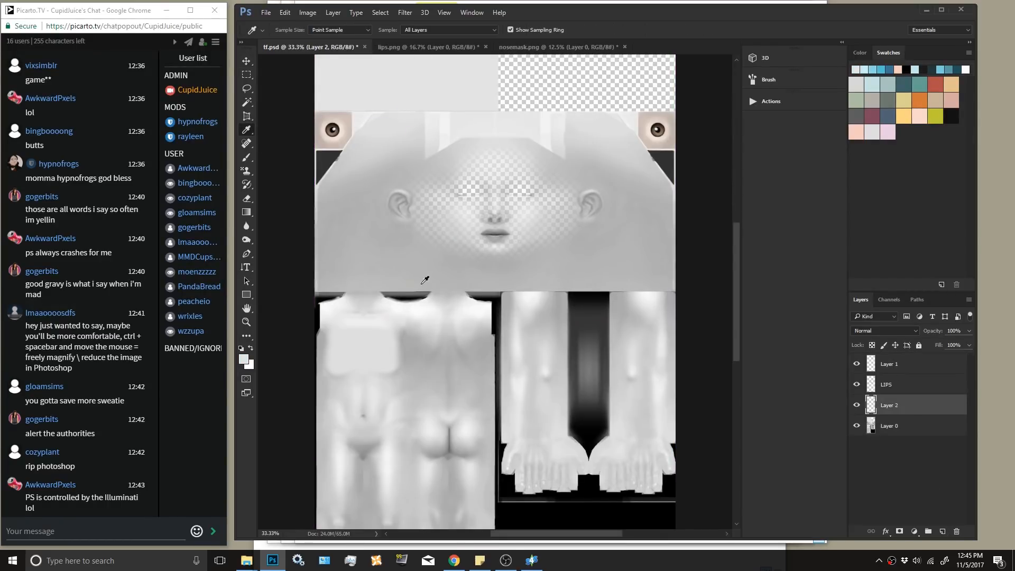
{"action": "right_click", "coordinate": [246, 212]}
{"action": "left_click", "coordinate": [289, 222]}
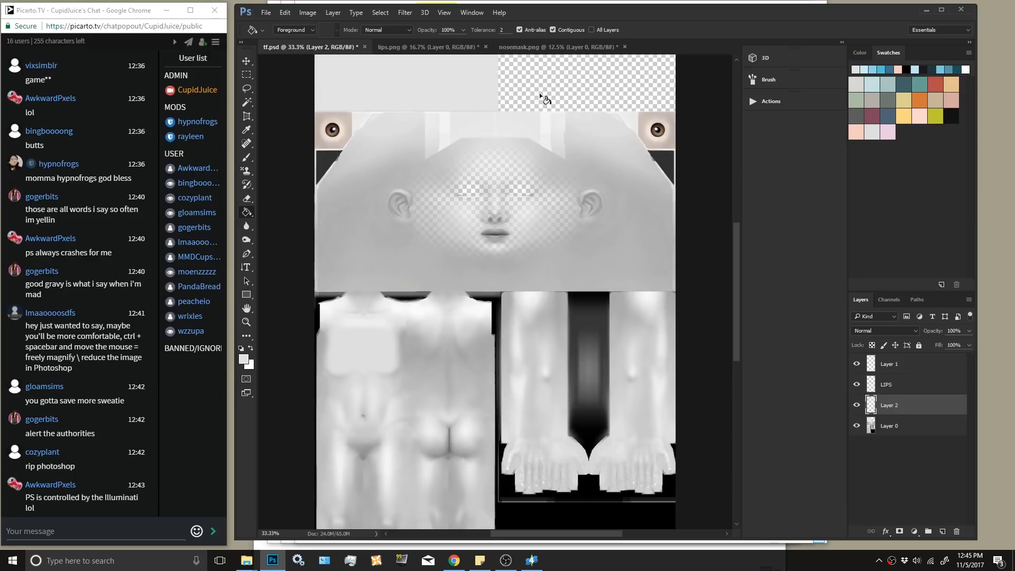
{"action": "left_click", "coordinate": [540, 94]}
{"action": "left_click_drag", "start_coordinate": [898, 408], "coordinate": [898, 433]}
Compare the face with and without Layer 1 and try out a lower opacity for that layer.
{"action": "left_click", "coordinate": [901, 364]}
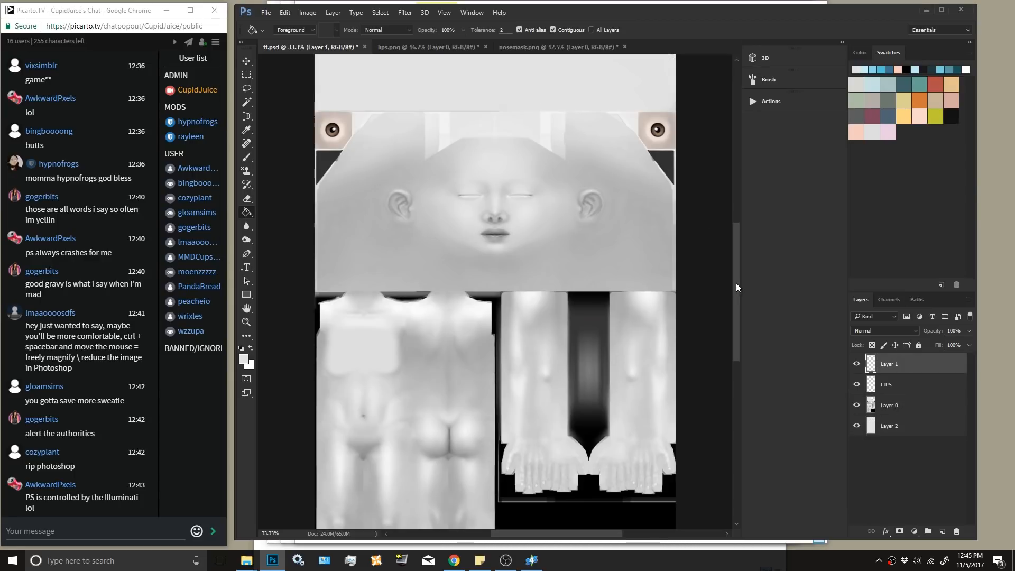
{"action": "key", "text": "ctrl+plus"}
{"action": "key", "text": "ctrl+plus"}
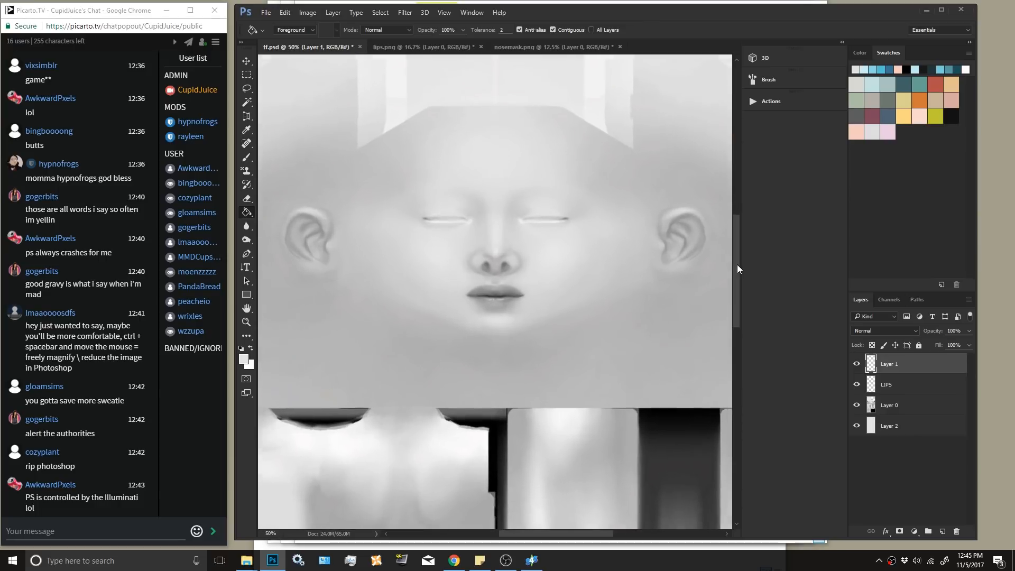
{"action": "left_click", "coordinate": [857, 364]}
{"action": "left_click", "coordinate": [856, 364]}
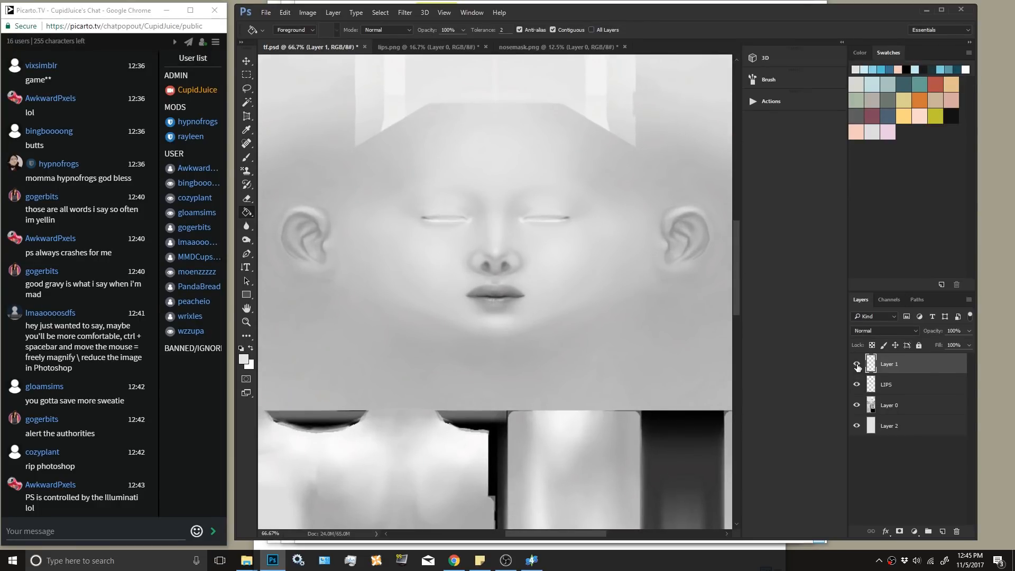
{"action": "left_click", "coordinate": [968, 330]}
{"action": "left_click_drag", "start_coordinate": [946, 343], "coordinate": [944, 344]}
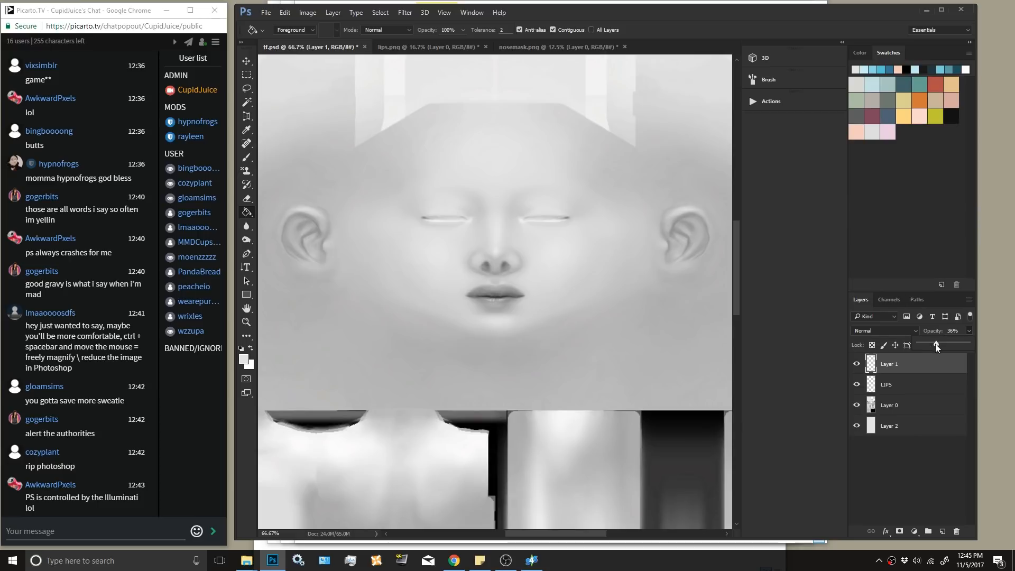
Set the LIPS layer's opacity to 75% and save tf.psd.
{"action": "left_click", "coordinate": [925, 383]}
{"action": "left_click_drag", "start_coordinate": [967, 331], "coordinate": [939, 344]}
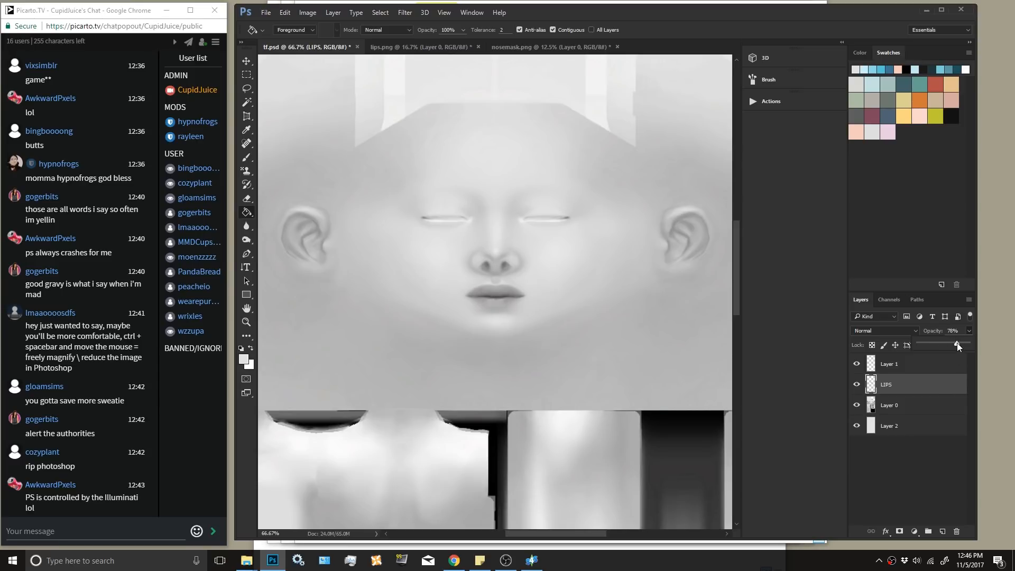
{"action": "left_click_drag", "start_coordinate": [966, 345], "coordinate": [957, 345]}
{"action": "mouse_move", "coordinate": [944, 344]}
{"action": "left_mouse_down"}
{"action": "mouse_move", "coordinate": [972, 343]}
{"action": "mouse_move", "coordinate": [933, 342]}
{"action": "mouse_move", "coordinate": [955, 342]}
{"action": "left_mouse_up"}
{"action": "left_click_drag", "start_coordinate": [955, 343], "coordinate": [956, 343]}
{"action": "left_click", "coordinate": [266, 13]}
{"action": "left_click", "coordinate": [290, 121]}
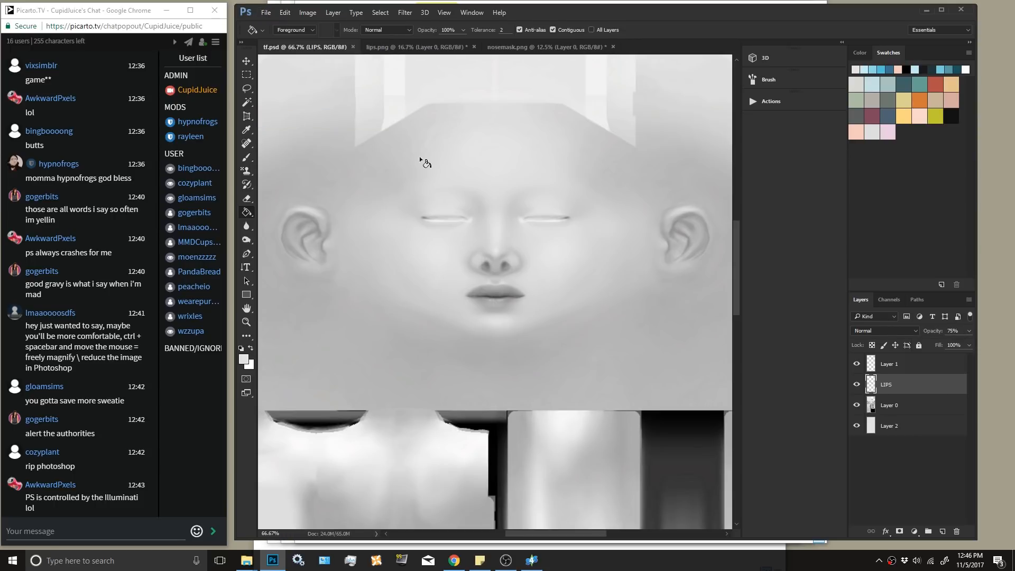
Switch to Sims 4 Studio and open tamo_Eyebags03_SkinDimpleLeft_V2.package from the tamo eyebags folder in components.
{"action": "left_click", "coordinate": [266, 13]}
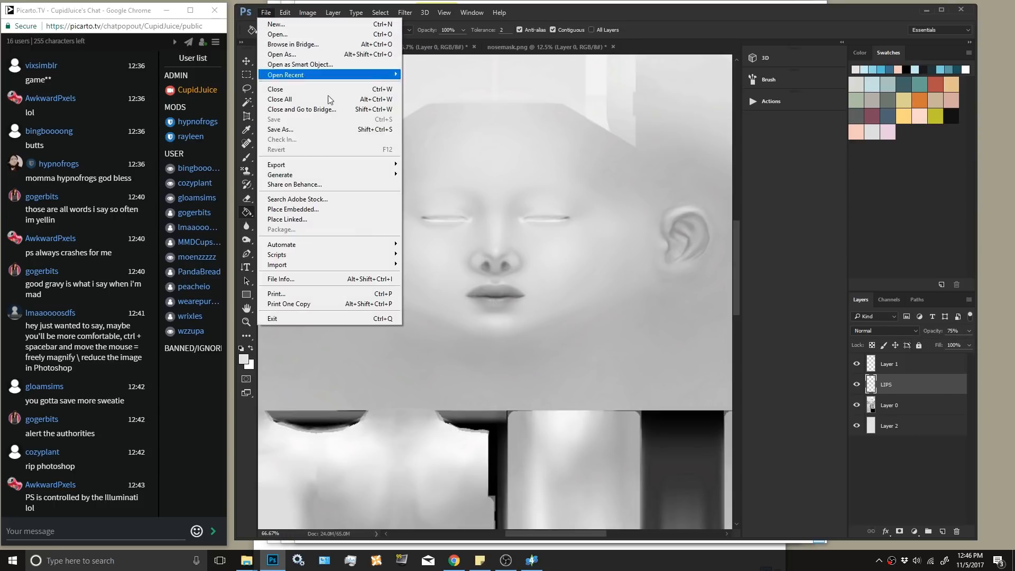
{"action": "left_click", "coordinate": [531, 560]}
{"action": "left_click", "coordinate": [269, 128]}
{"action": "left_click", "coordinate": [270, 138]}
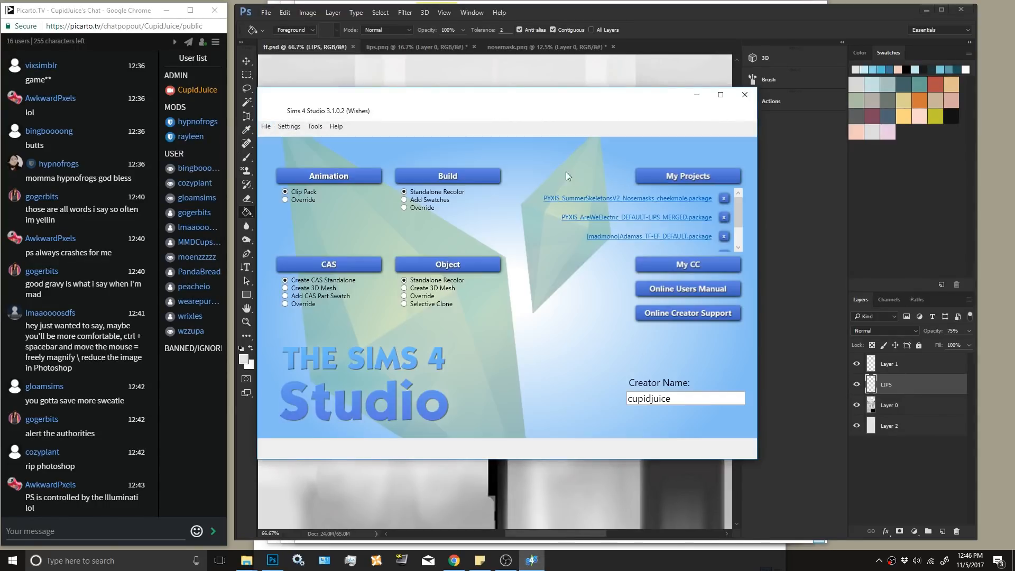
{"action": "left_click", "coordinate": [634, 180]}
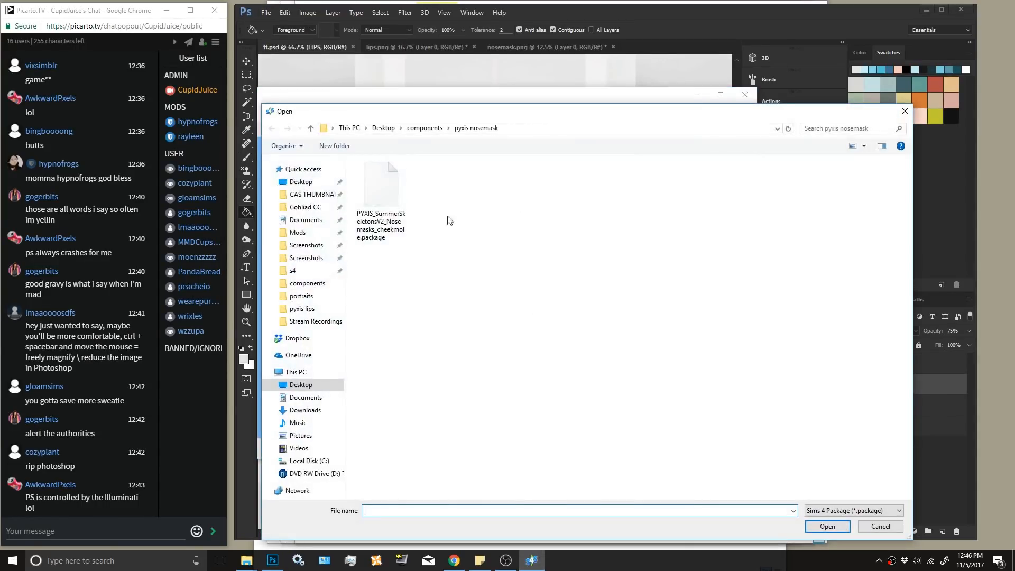
{"action": "left_click", "coordinate": [436, 128]}
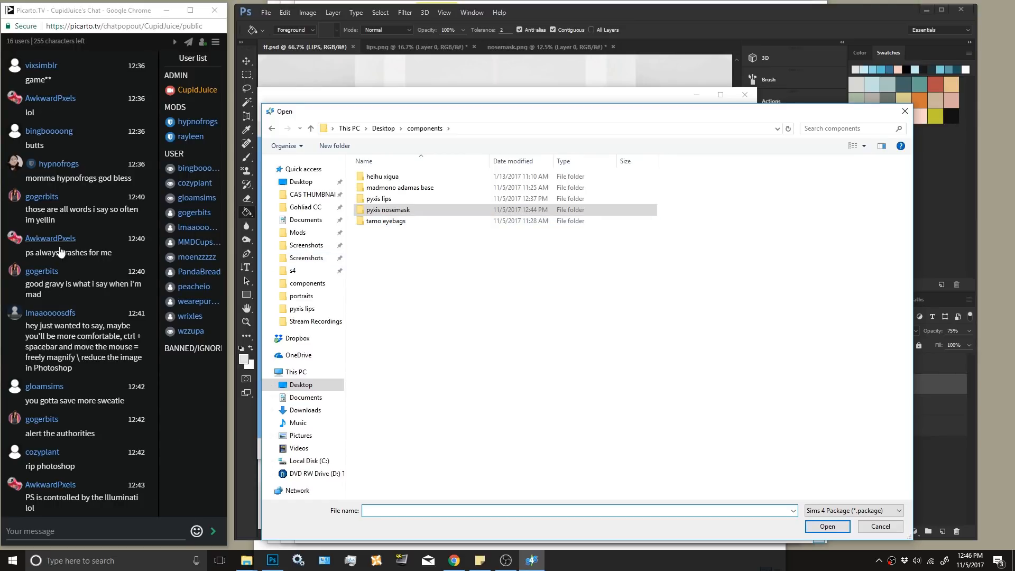
{"action": "double_click", "coordinate": [399, 221]}
{"action": "double_click", "coordinate": [396, 178]}
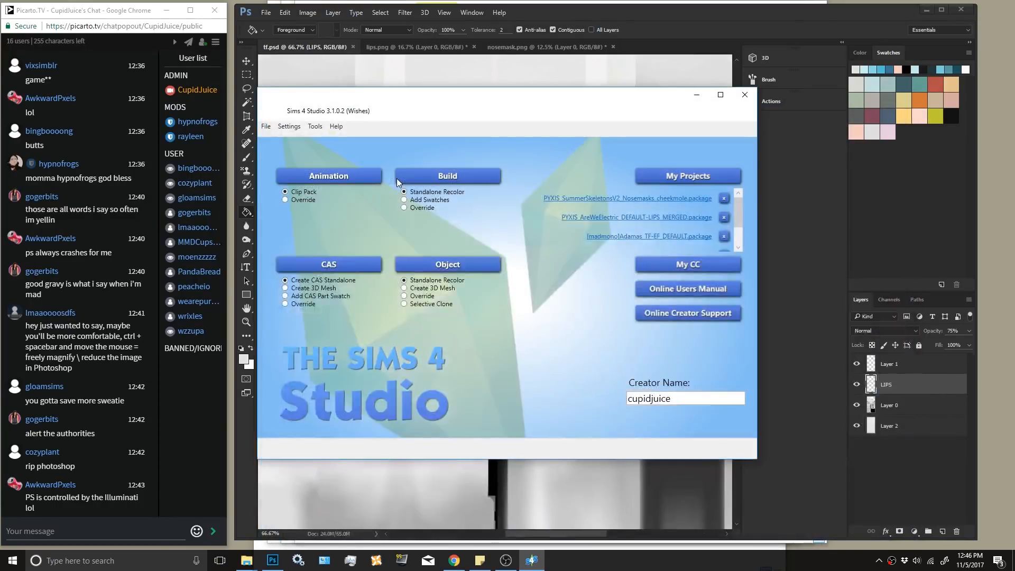
{"action": "left_click_drag", "start_coordinate": [431, 269], "coordinate": [437, 288]}
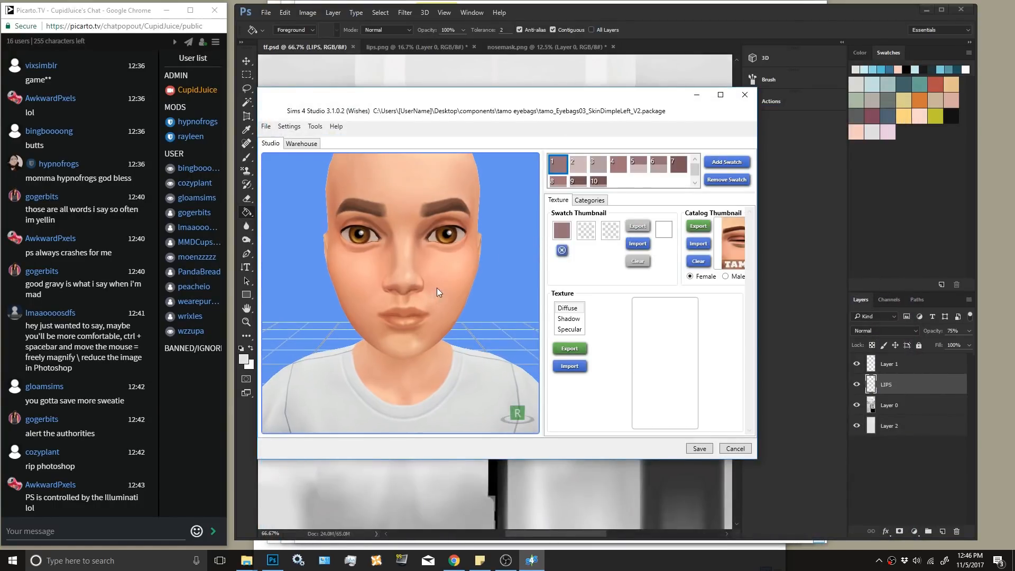
Preview several eyebag swatches and export swatch 6's diffuse texture as a PNG named eyebags in the tamo eyebags folder.
{"action": "left_click", "coordinate": [578, 167]}
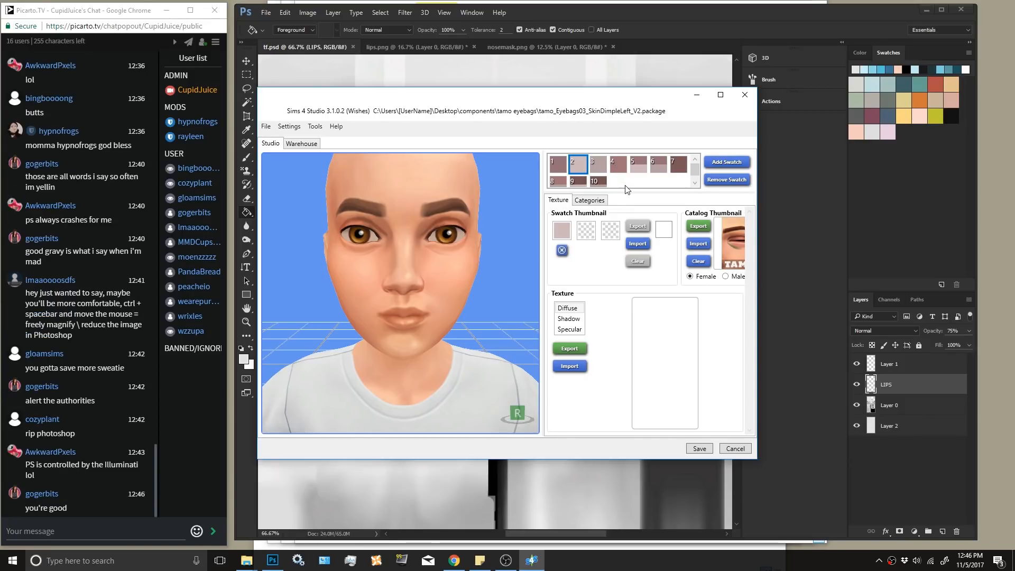
{"action": "left_click", "coordinate": [623, 169]}
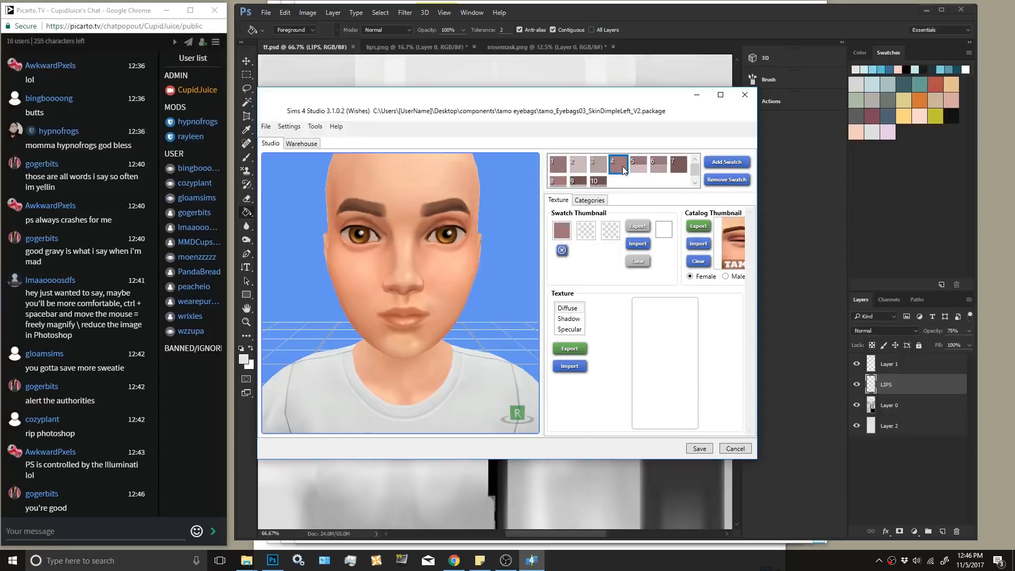
{"action": "left_click", "coordinate": [661, 168]}
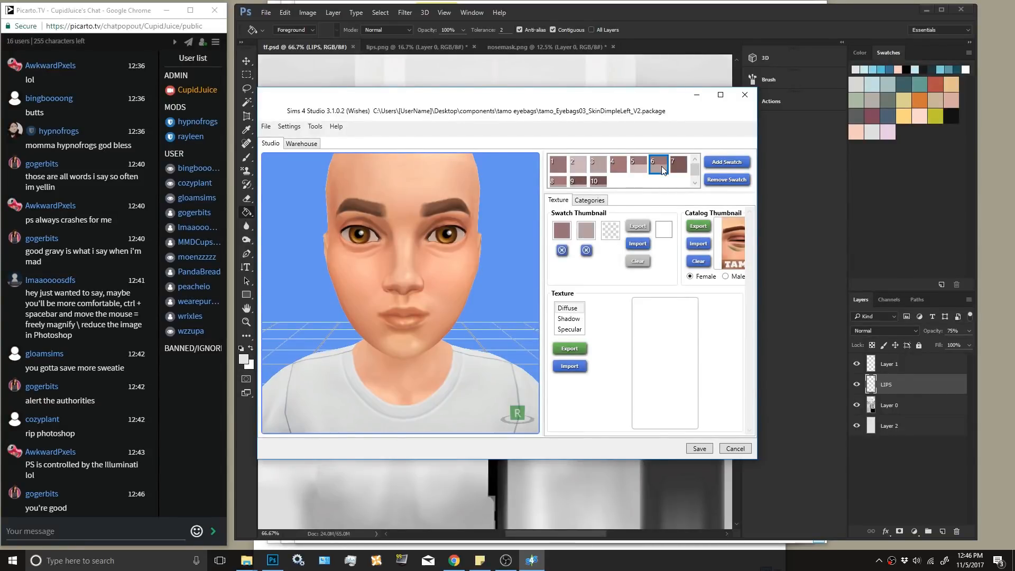
{"action": "left_click", "coordinate": [570, 348]}
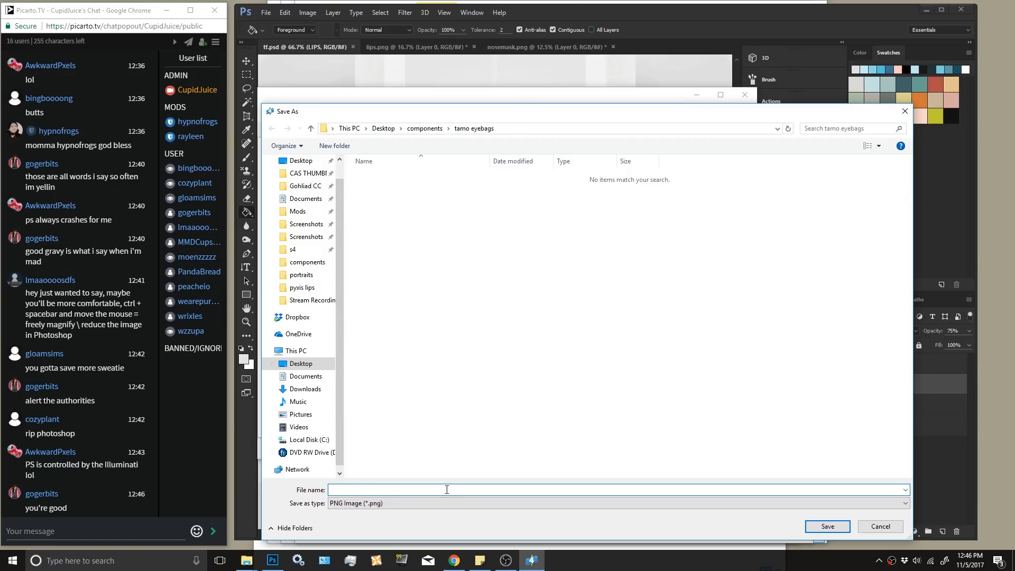
{"action": "type", "text": "eyebags"}
{"action": "key", "text": "Return"}
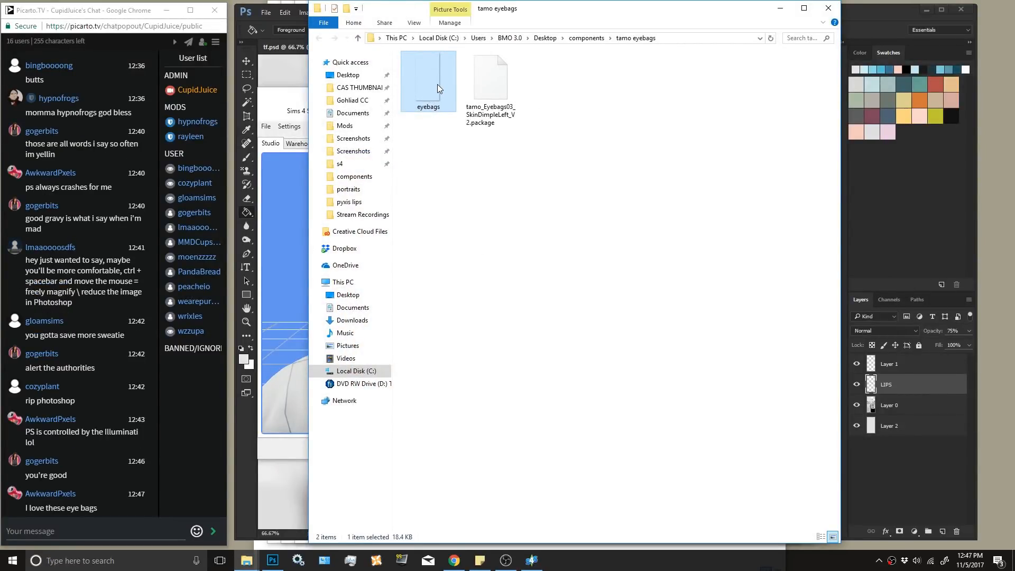
Close all the open File Explorer folder windows.
{"action": "left_click", "coordinate": [266, 12]}
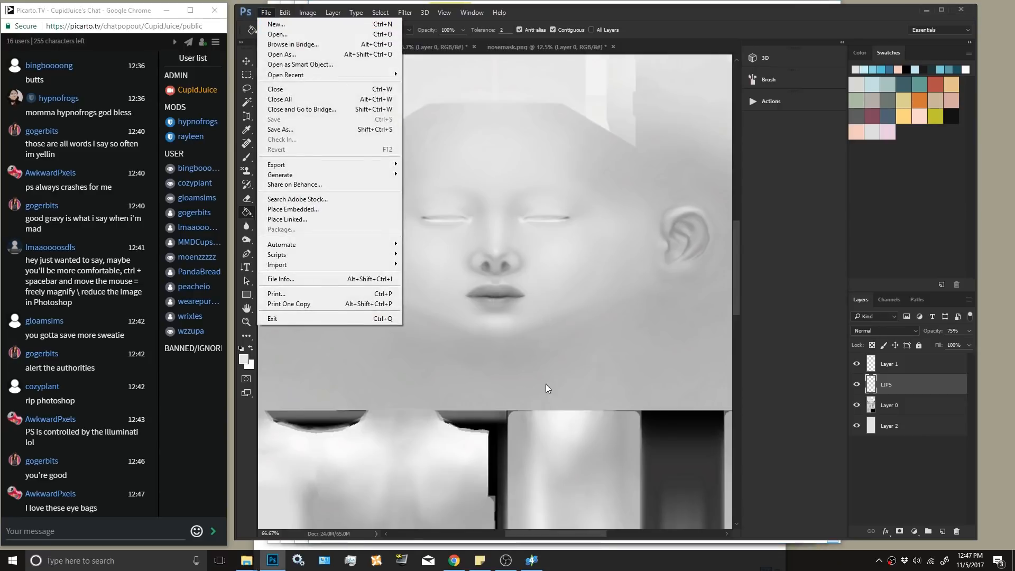
{"action": "left_click", "coordinate": [246, 561]}
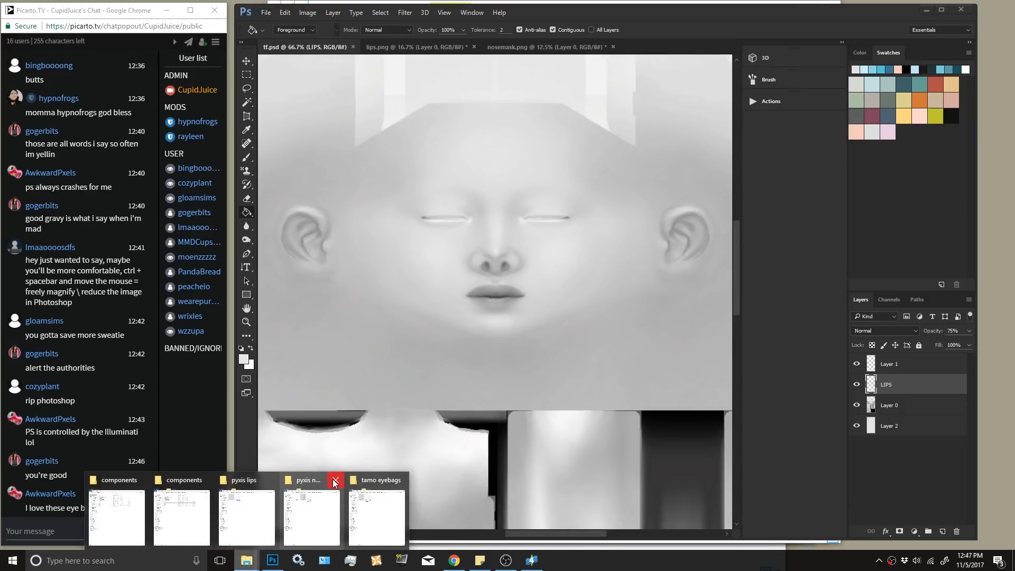
{"action": "left_click", "coordinate": [335, 482]}
{"action": "left_click", "coordinate": [364, 480]}
{"action": "left_click", "coordinate": [340, 481]}
{"action": "left_click", "coordinate": [303, 482]}
{"action": "left_click", "coordinate": [277, 480]}
Open the eyebags PNG from the tamo eyebags folder in Photoshop.
{"action": "left_click", "coordinate": [268, 13]}
{"action": "left_click", "coordinate": [282, 35]}
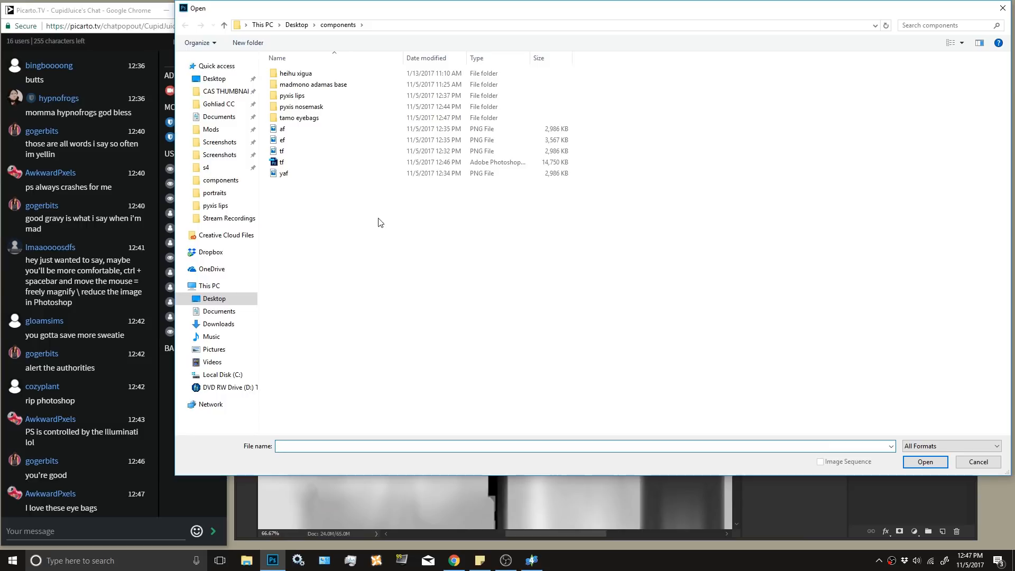
{"action": "double_click", "coordinate": [316, 117]}
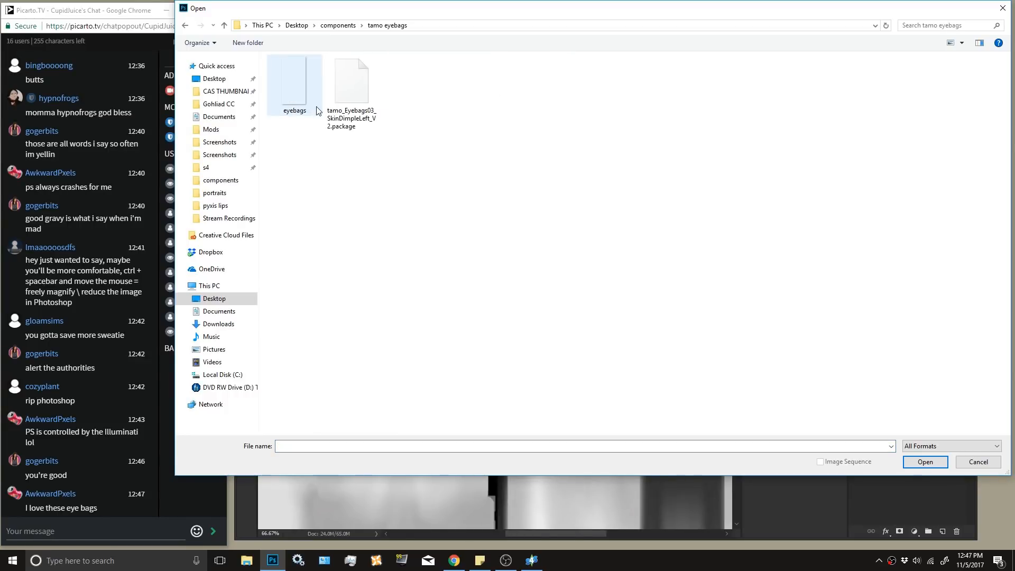
{"action": "left_click", "coordinate": [297, 95]}
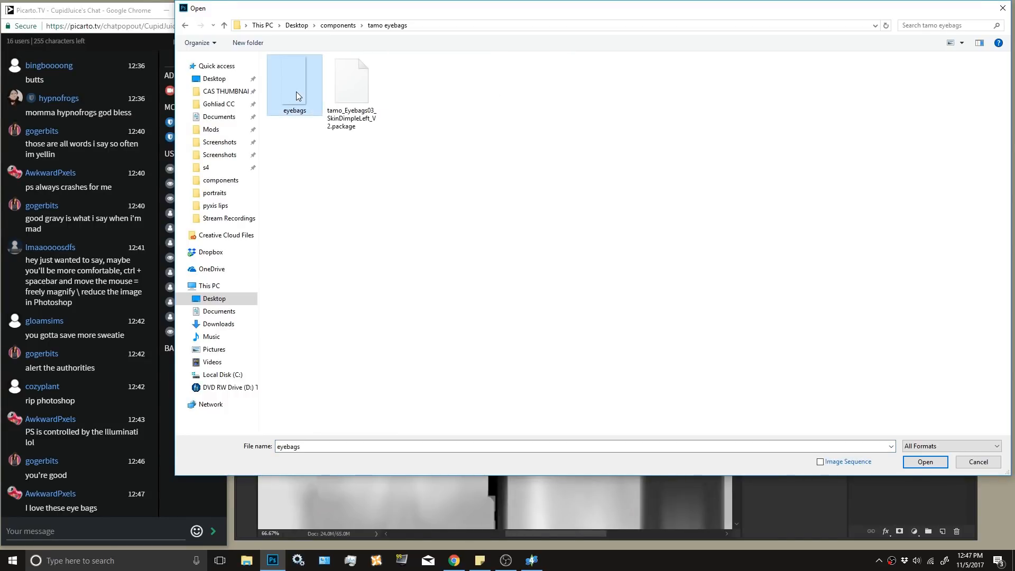
{"action": "double_click", "coordinate": [298, 96]}
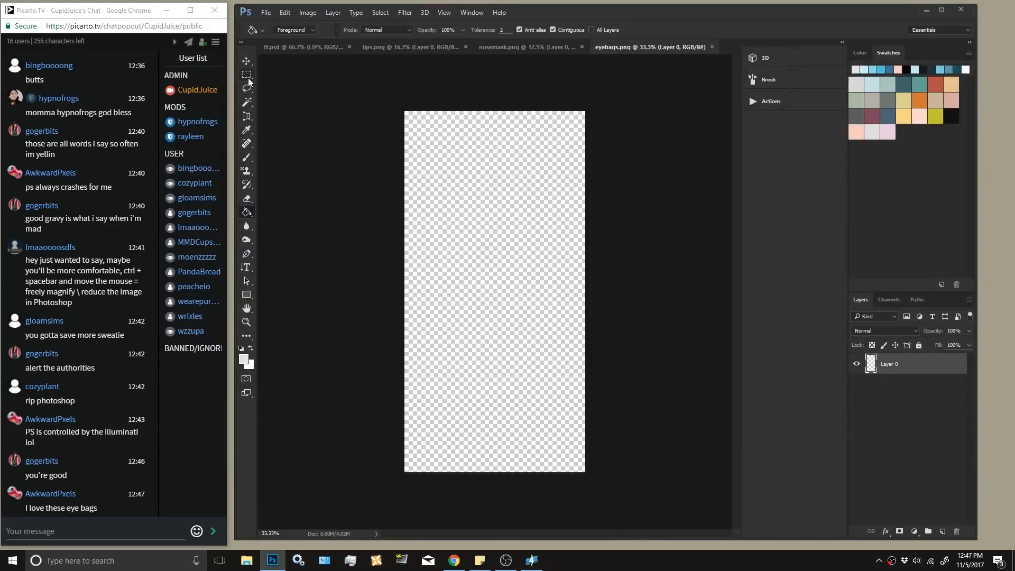
Resize eyebags.png to 2048 px wide by 4096 px high.
{"action": "left_click", "coordinate": [248, 77]}
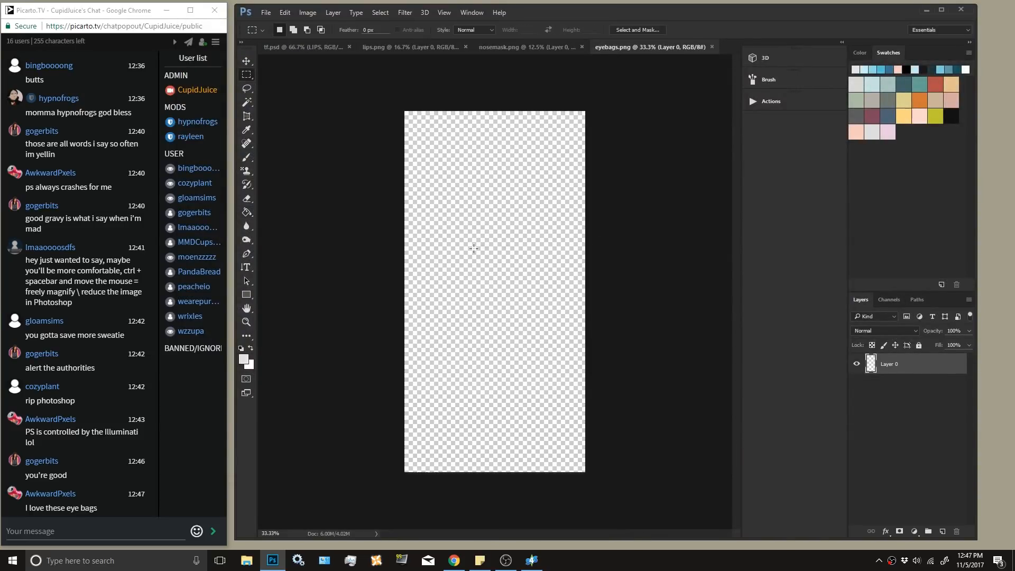
{"action": "left_click_drag", "start_coordinate": [393, 104], "coordinate": [591, 116]}
{"action": "left_click", "coordinate": [307, 12]}
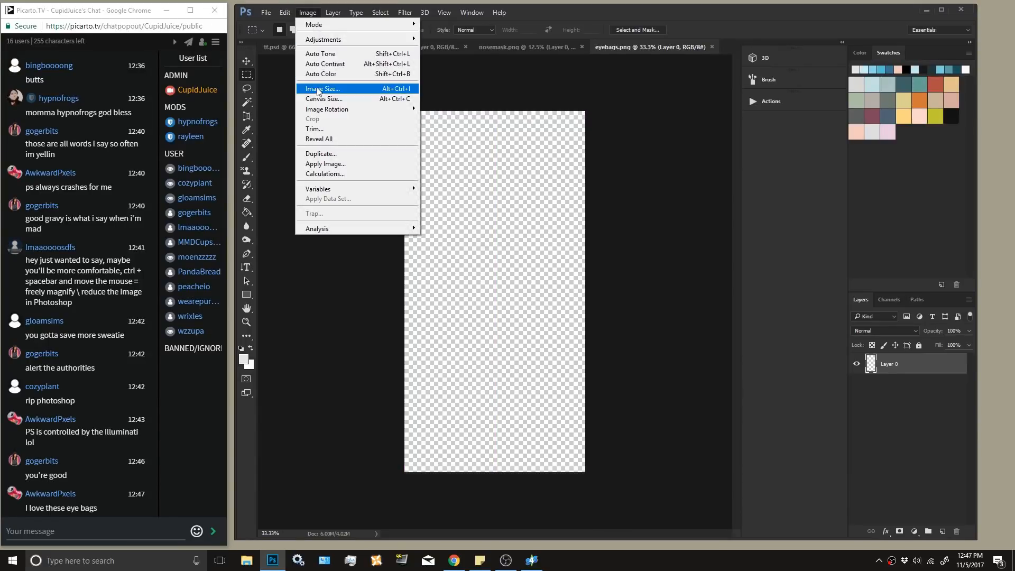
{"action": "left_click", "coordinate": [318, 91]}
{"action": "type", "text": "2048"}
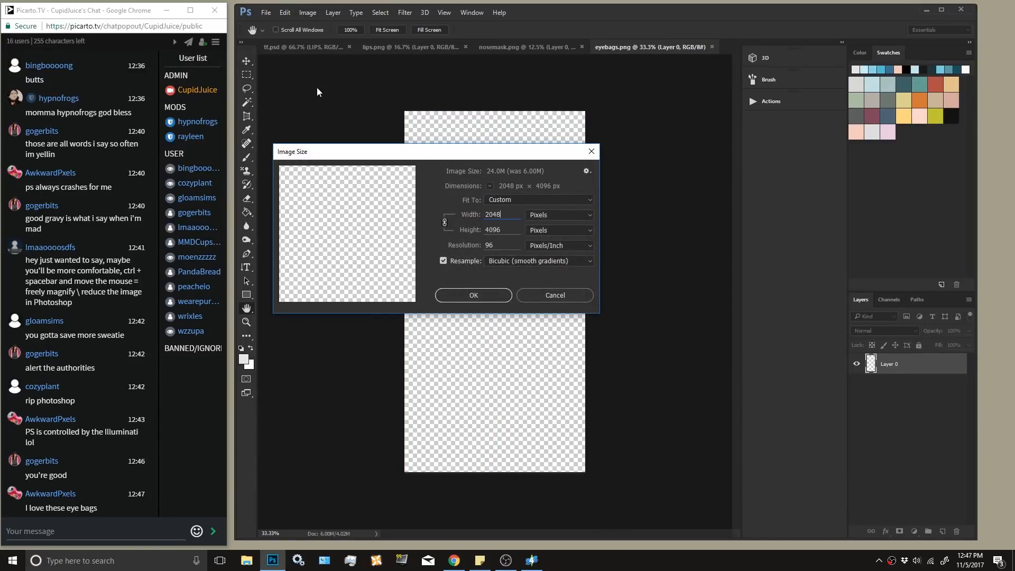
{"action": "key", "text": "Return"}
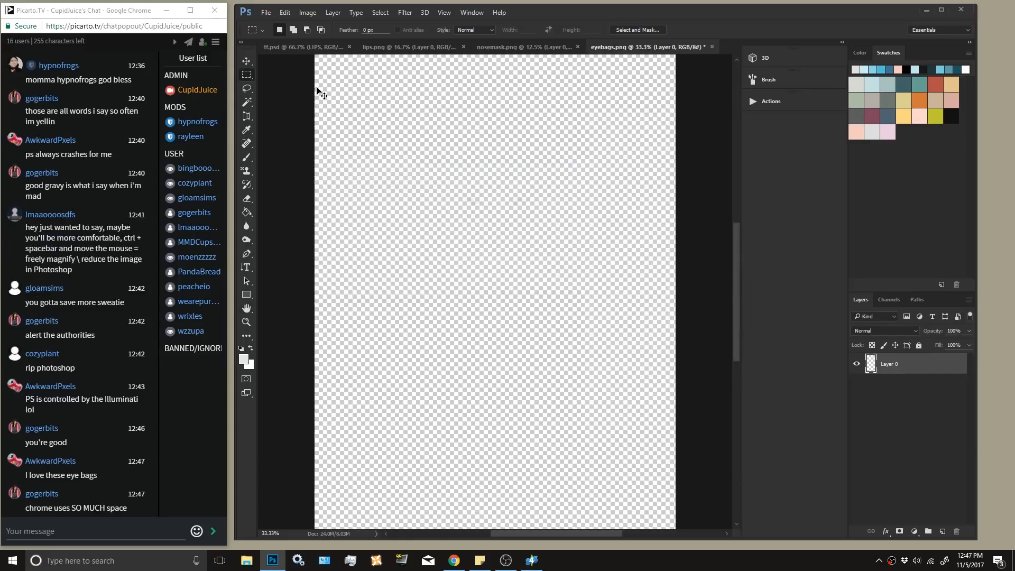
Select thin strips along the top and bottom edges of eyebags.png and paint both light grey with the Brush.
{"action": "key", "text": "ctrl+minus"}
{"action": "left_click_drag", "start_coordinate": [403, 101], "coordinate": [626, 118]}
{"action": "left_click_drag", "start_coordinate": [602, 478], "coordinate": [423, 474]}
{"action": "key", "text": "b"}
{"action": "left_click_drag", "start_coordinate": [412, 110], "coordinate": [604, 113]}
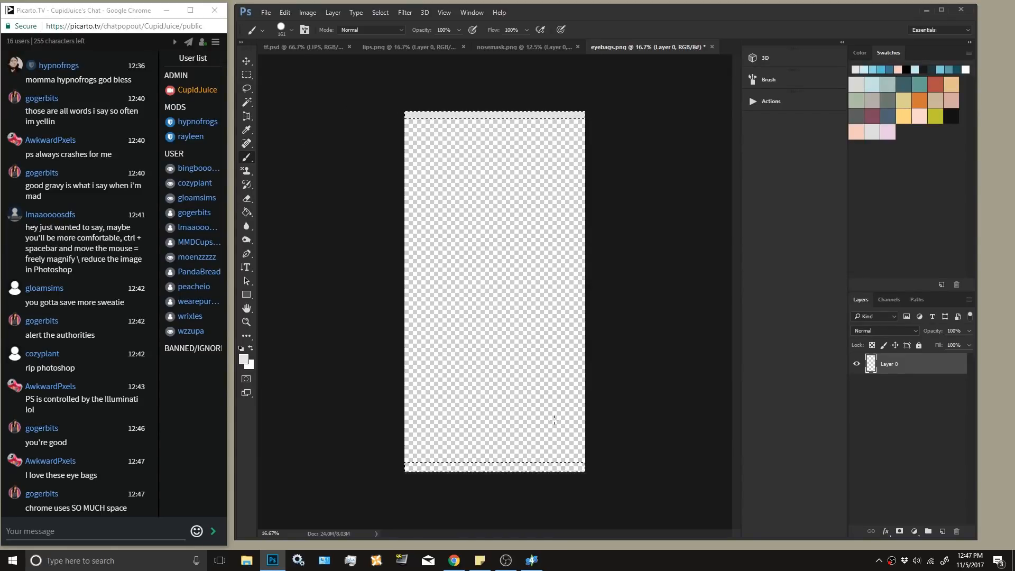
{"action": "left_click_drag", "start_coordinate": [585, 476], "coordinate": [391, 469]}
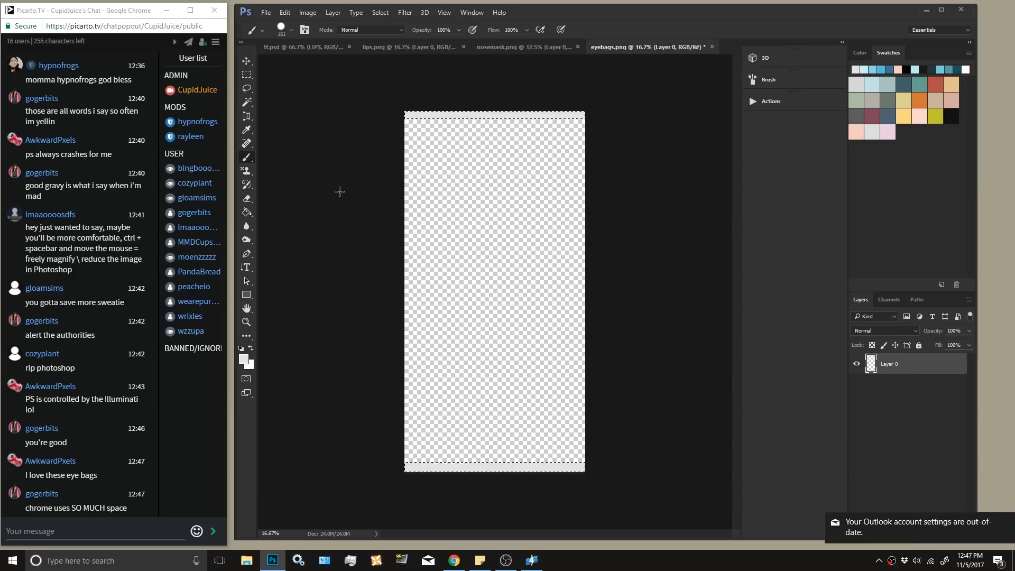
Rename Layer 1 in tf.psd to nosemask.
{"action": "left_click", "coordinate": [304, 47]}
{"action": "key", "text": "v"}
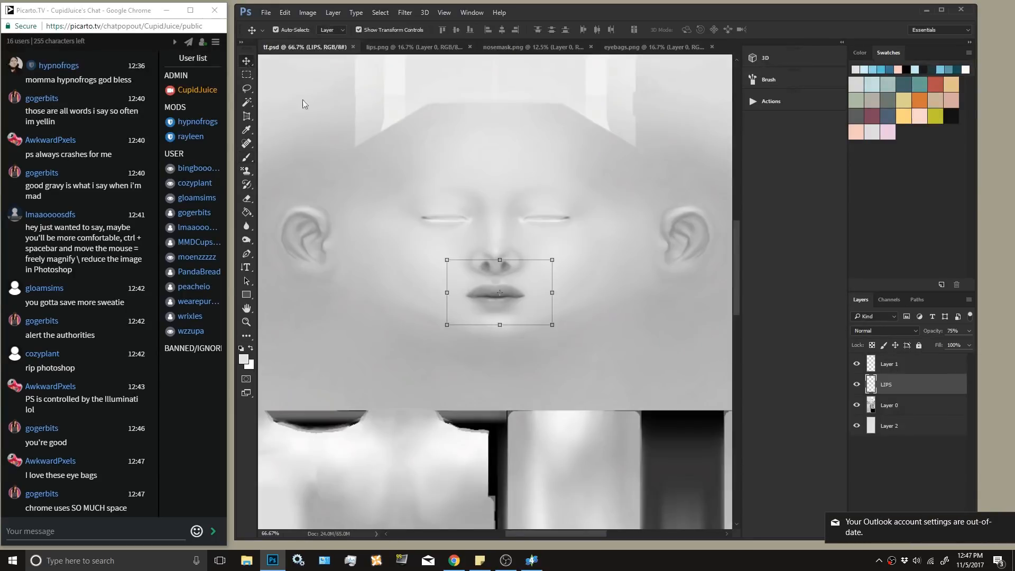
{"action": "left_click", "coordinate": [912, 366]}
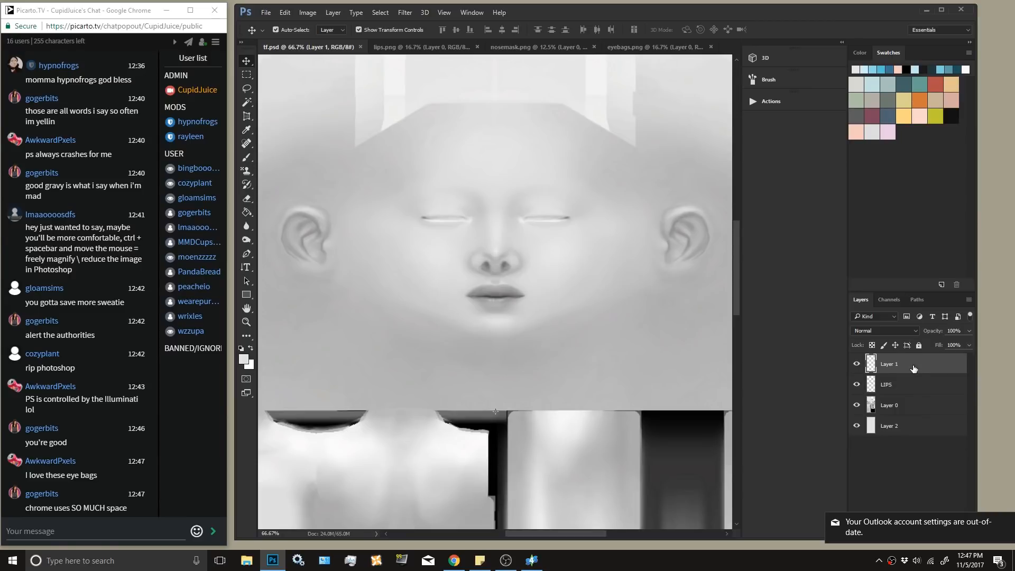
{"action": "double_click", "coordinate": [896, 364]}
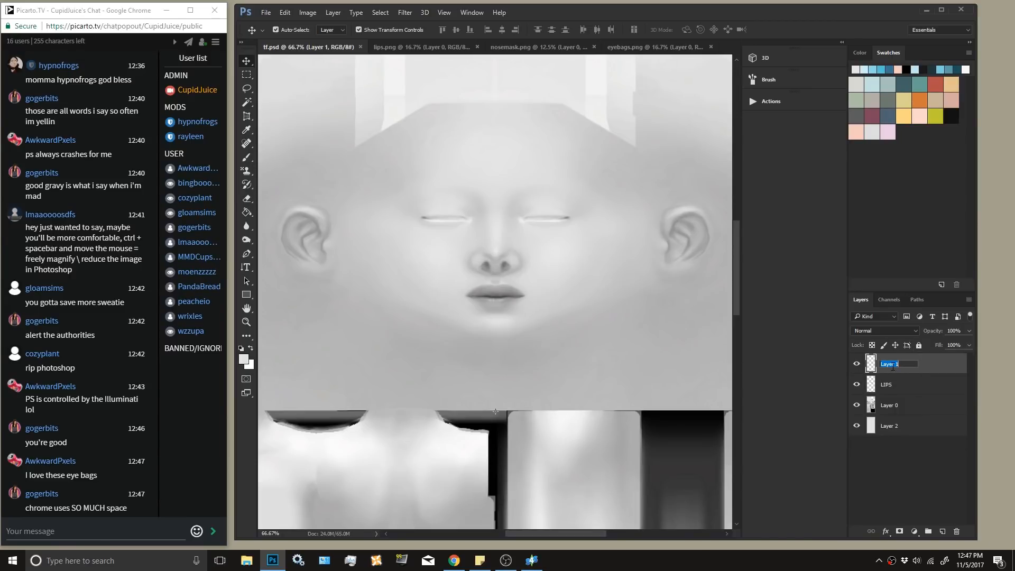
{"action": "type", "text": "no"}
{"action": "key", "text": "Return"}
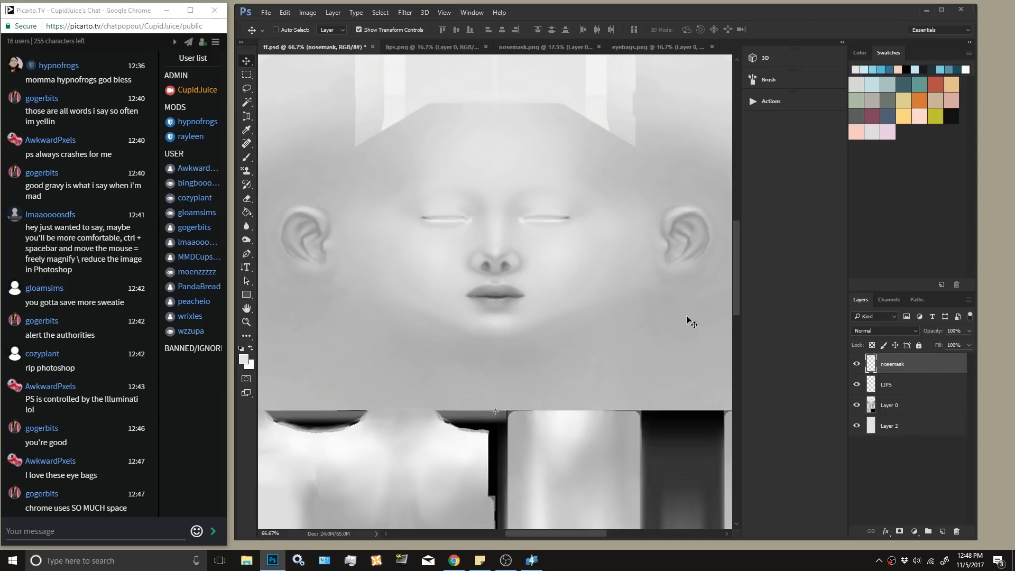
Paste the copied eyebags texture into tf.psd as a new layer above nosemask.
{"action": "key", "text": "ctrl+v"}
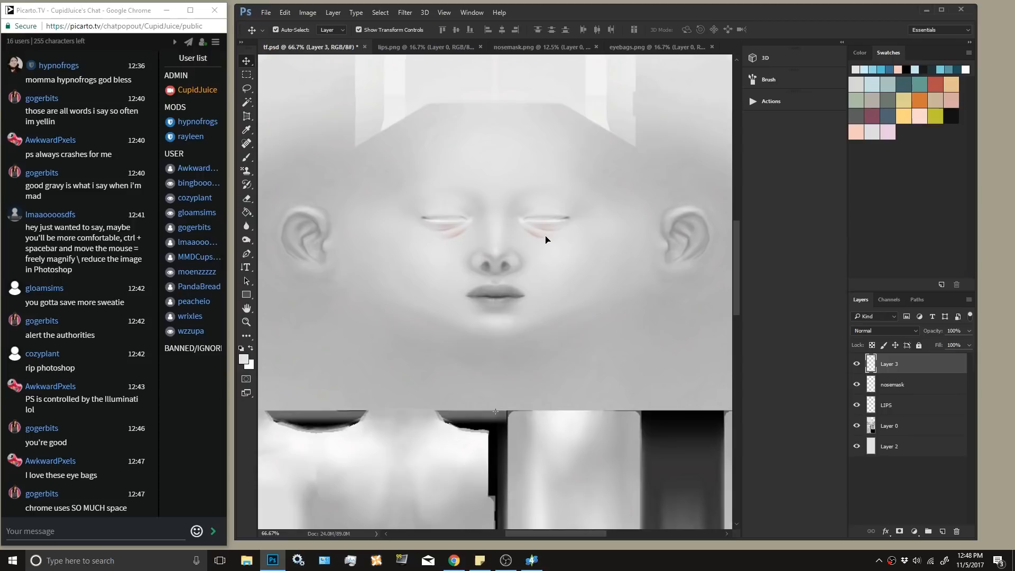
{"action": "key", "text": "ctrl+minus"}
{"action": "key", "text": "ctrl+minus"}
{"action": "key", "text": "ctrl+minus"}
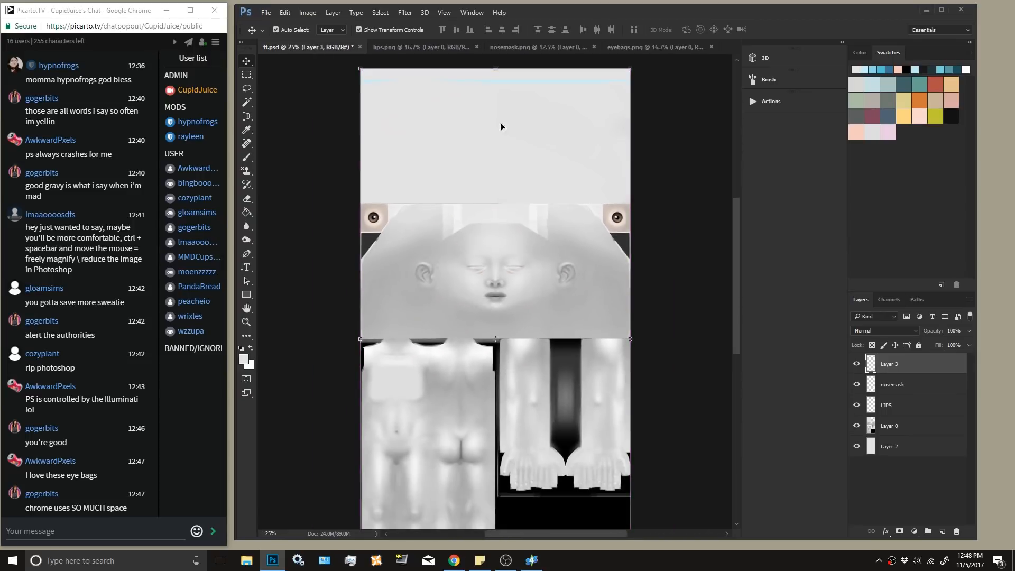
Select thin strips along the canvas's top and bottom edges, clear them from Layer 3 and nosemask, and deselect.
{"action": "left_click", "coordinate": [247, 76]}
{"action": "left_click_drag", "start_coordinate": [346, 95], "coordinate": [694, 67]}
{"action": "left_click_drag", "start_coordinate": [736, 218], "coordinate": [734, 276]}
{"action": "left_click_drag", "start_coordinate": [654, 443], "coordinate": [357, 420]}
{"action": "key", "text": "ctrl+minus"}
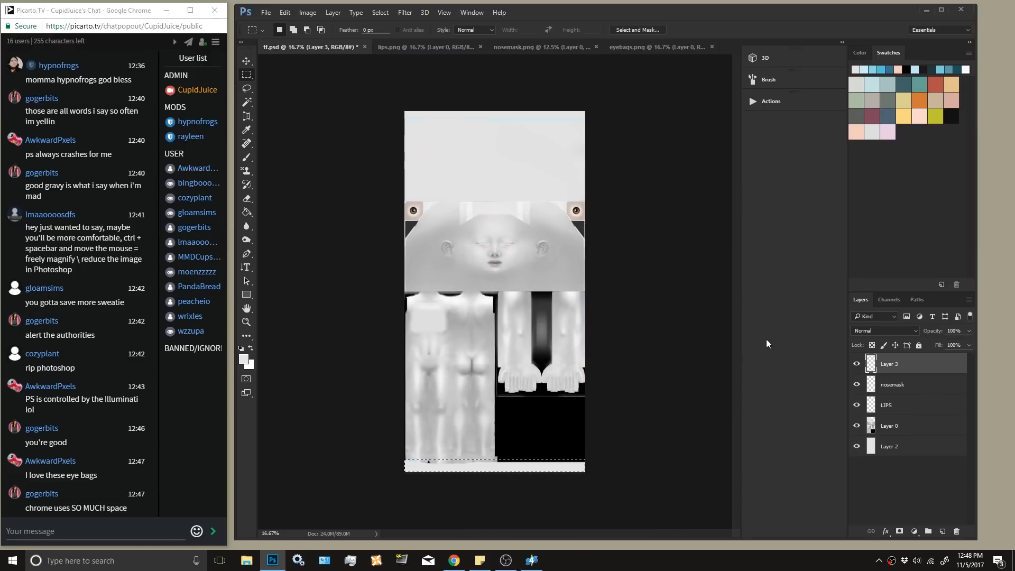
{"action": "left_click_drag", "start_coordinate": [601, 132], "coordinate": [399, 101]}
{"action": "key", "text": "alt+BackSpace"}
{"action": "left_click", "coordinate": [902, 392]}
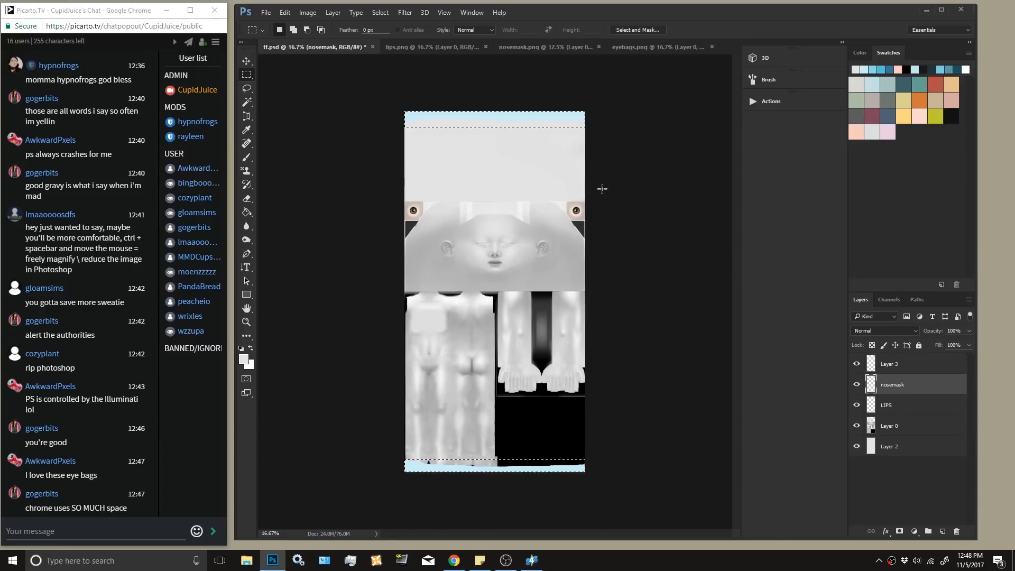
{"action": "key", "text": "ctrl+z"}
{"action": "key", "text": "ctrl+d"}
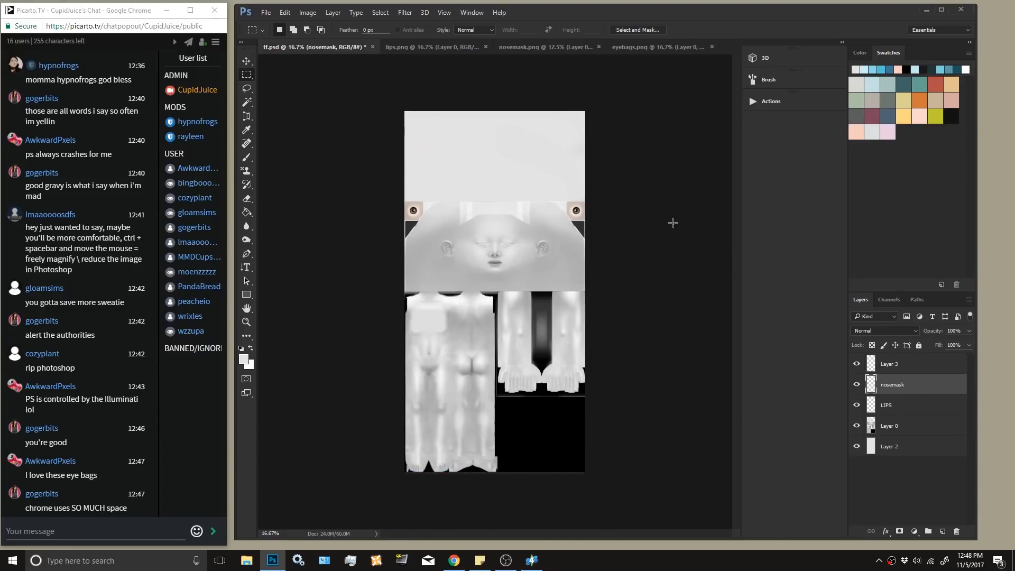
Desaturate the pasted eyebags layer, Layer 3, with Hue/Saturation by setting Saturation to -100.
{"action": "key", "text": "ctrl+plus"}
{"action": "key", "text": "ctrl+plus"}
{"action": "key", "text": "ctrl+plus"}
{"action": "key", "text": "ctrl+plus"}
{"action": "key", "text": "ctrl+plus"}
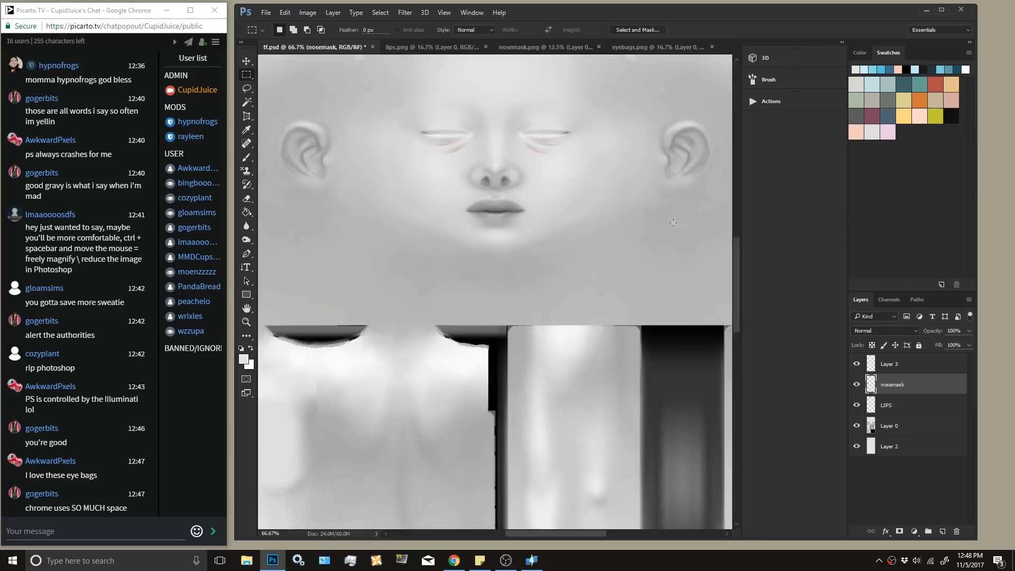
{"action": "scroll", "coordinate": [673, 222], "scroll_direction": "up", "scroll_amount": 2}
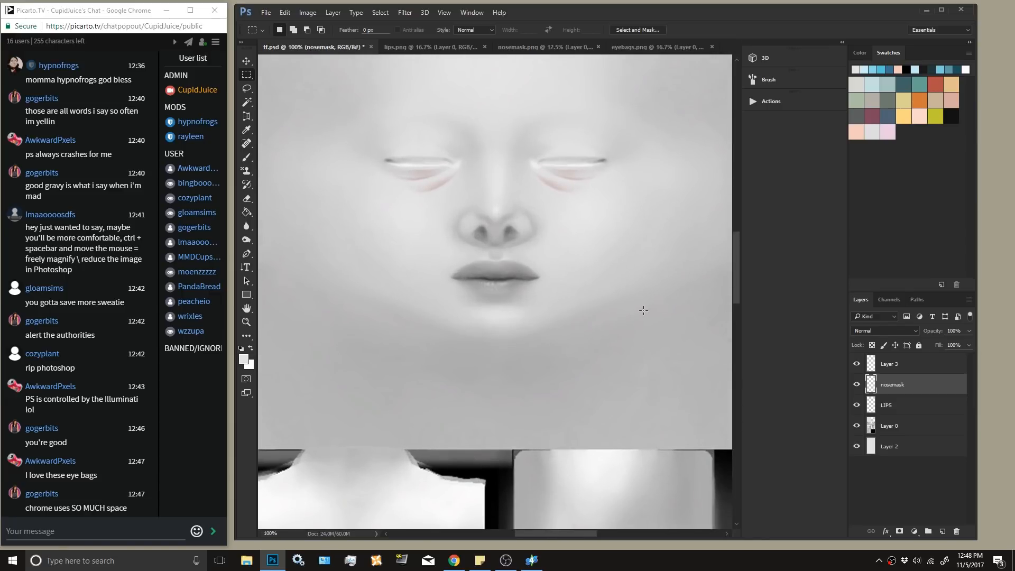
{"action": "left_click", "coordinate": [920, 366]}
{"action": "left_click", "coordinate": [307, 14]}
{"action": "mouse_move", "coordinate": [317, 86]}
{"action": "left_click", "coordinate": [248, 93]}
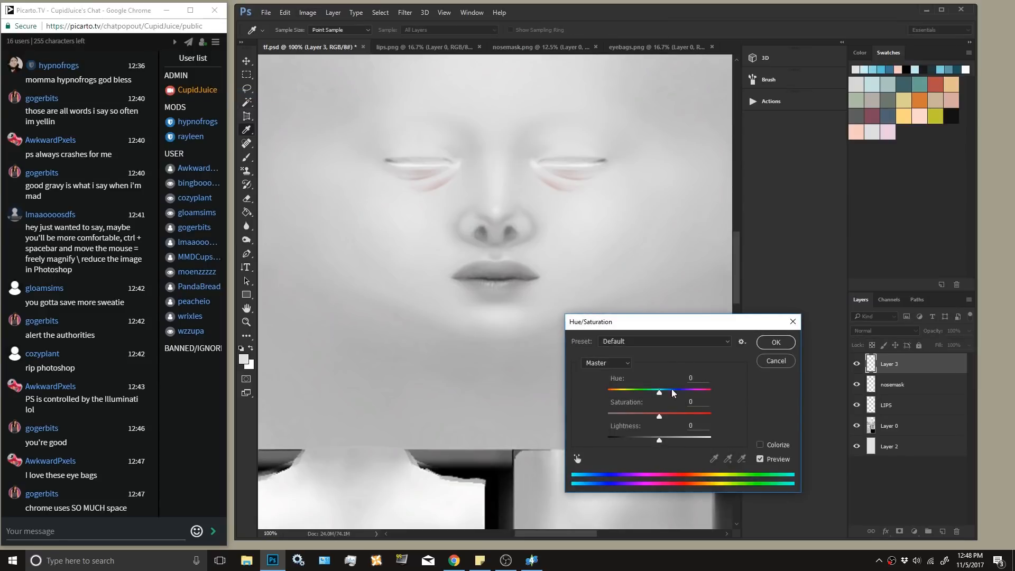
{"action": "left_click_drag", "start_coordinate": [659, 416], "coordinate": [604, 418]}
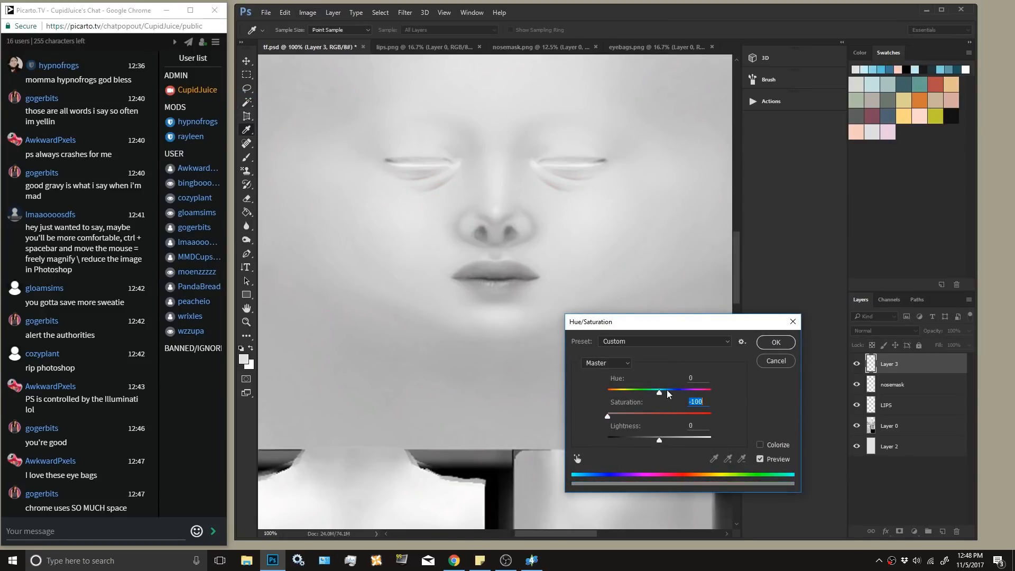
{"action": "left_click", "coordinate": [774, 342]}
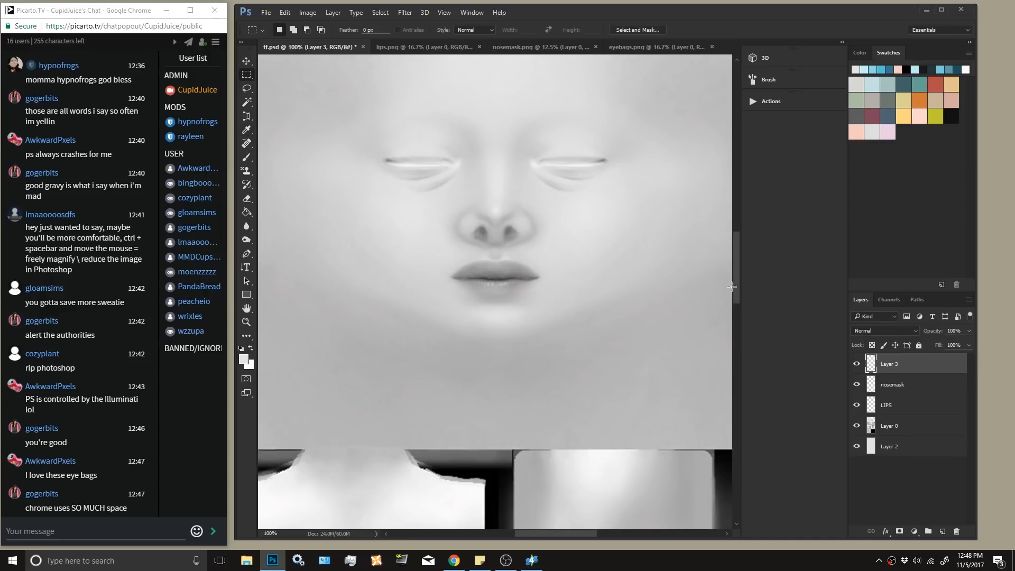
Examine how the greyscale eyebags blend into the face and look over the whole skin texture.
{"action": "scroll", "coordinate": [737, 282], "scroll_direction": "up", "scroll_amount": 1}
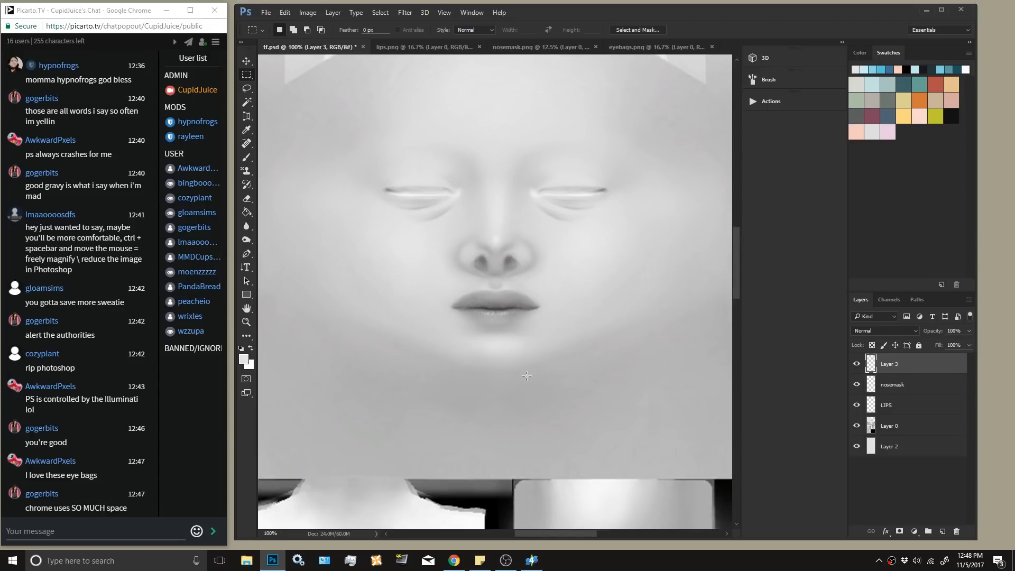
{"action": "key", "text": "ctrl+minus"}
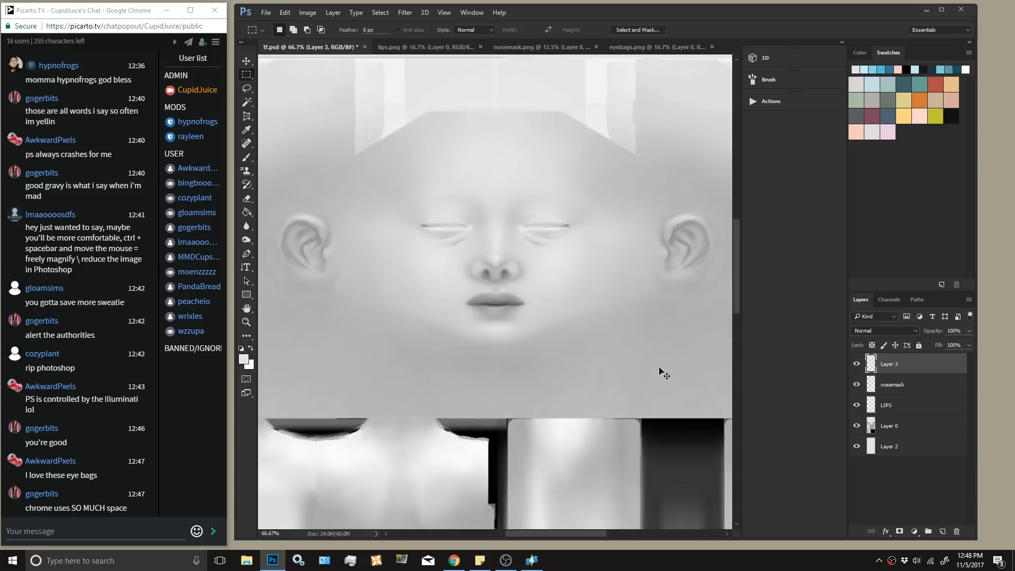
{"action": "key", "text": "ctrl+minus"}
{"action": "key", "text": "ctrl+minus"}
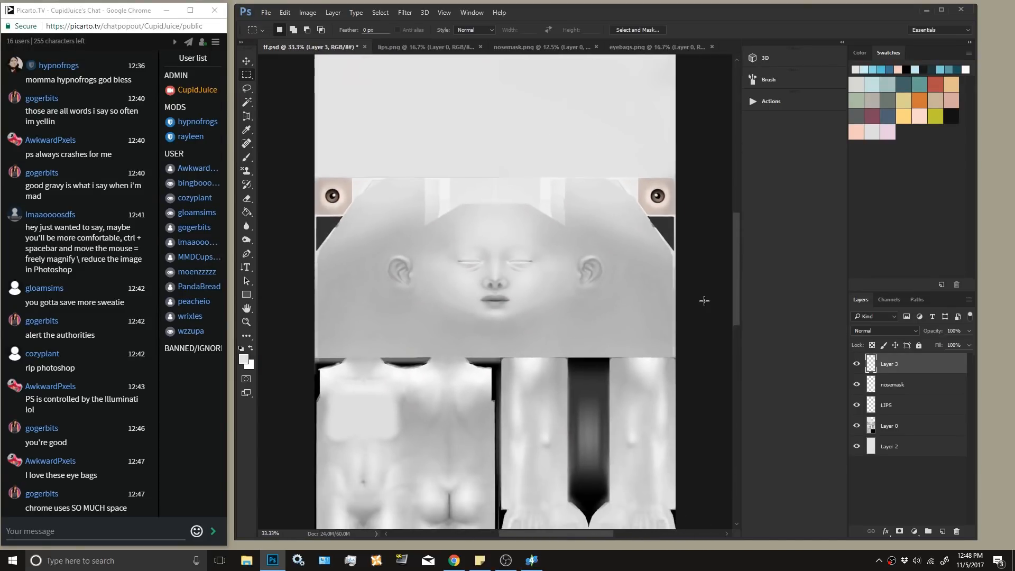
{"action": "left_click_drag", "start_coordinate": [737, 269], "coordinate": [730, 317]}
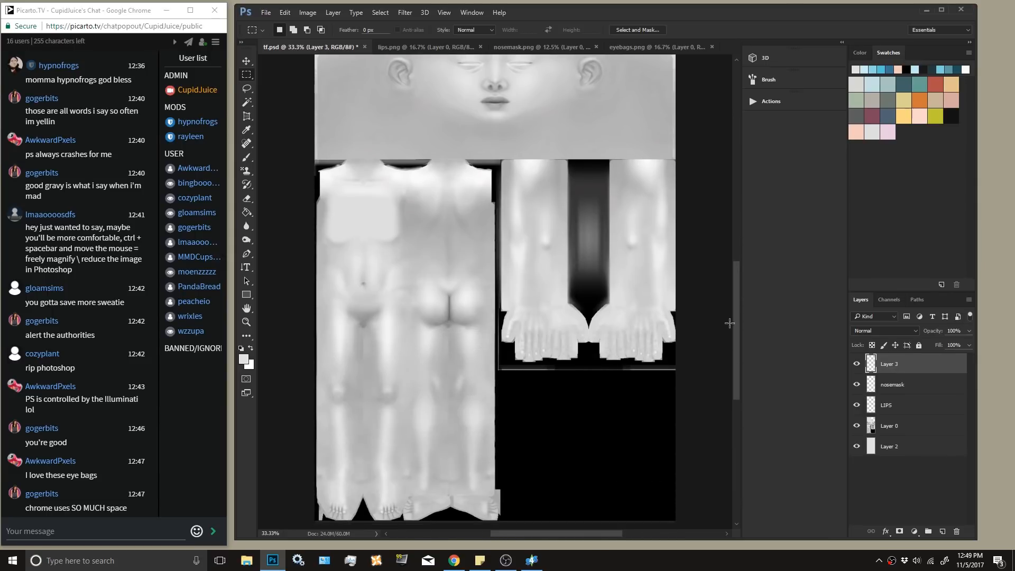
{"action": "left_click_drag", "start_coordinate": [737, 374], "coordinate": [734, 355]}
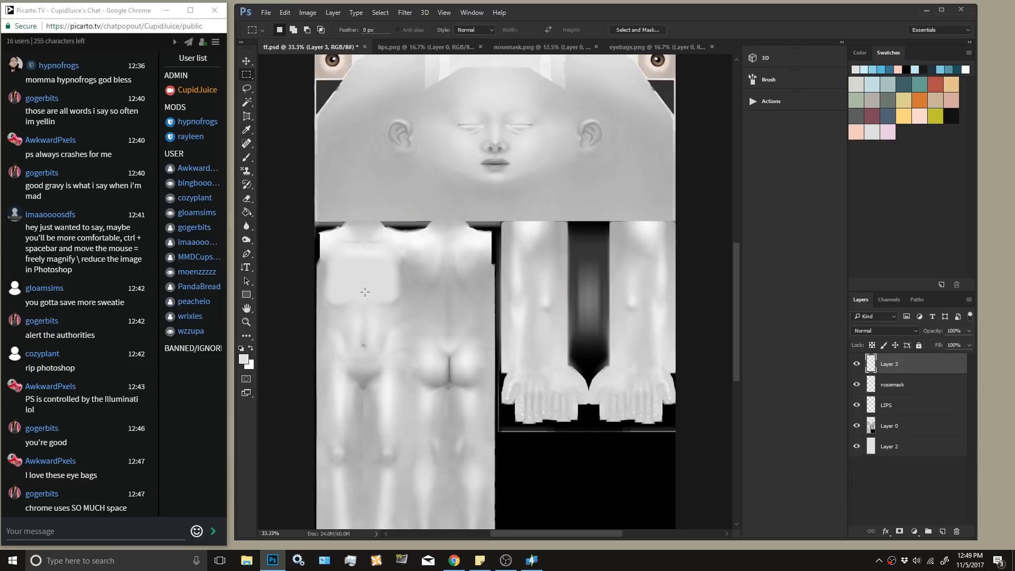
{"action": "left_click", "coordinate": [246, 159]}
{"action": "left_click_drag", "start_coordinate": [737, 274], "coordinate": [735, 247]}
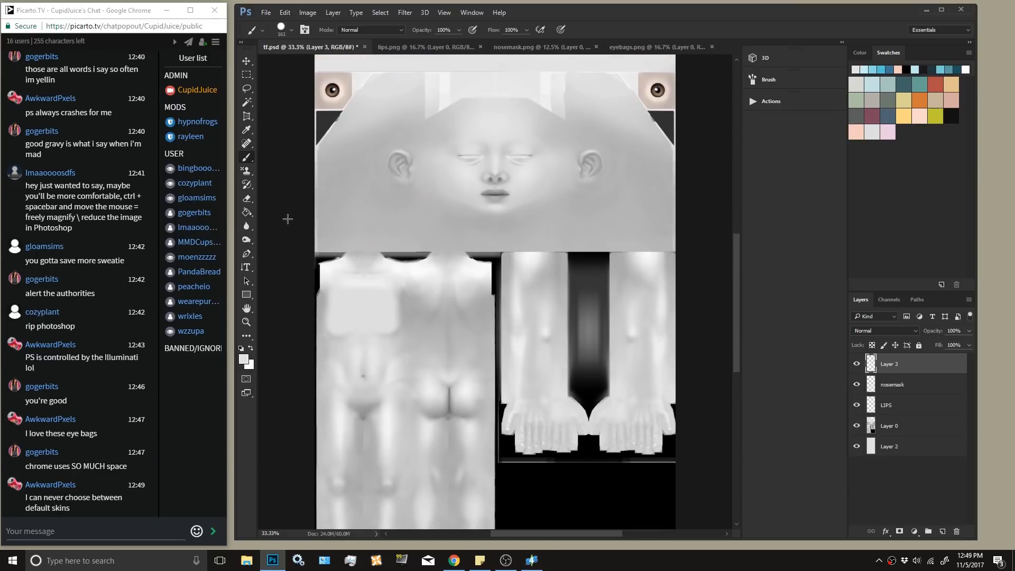
{"action": "mouse_move", "coordinate": [736, 284]}
{"action": "left_mouse_down"}
{"action": "mouse_move", "coordinate": [736, 264]}
{"action": "mouse_move", "coordinate": [736, 275]}
{"action": "left_mouse_up"}
Switch to Sims 4 Studio, close the eyebags package and open HEIHU_xigua_foreheadwrinkles.package from the components' heihu xigua folder.
{"action": "left_click", "coordinate": [531, 560]}
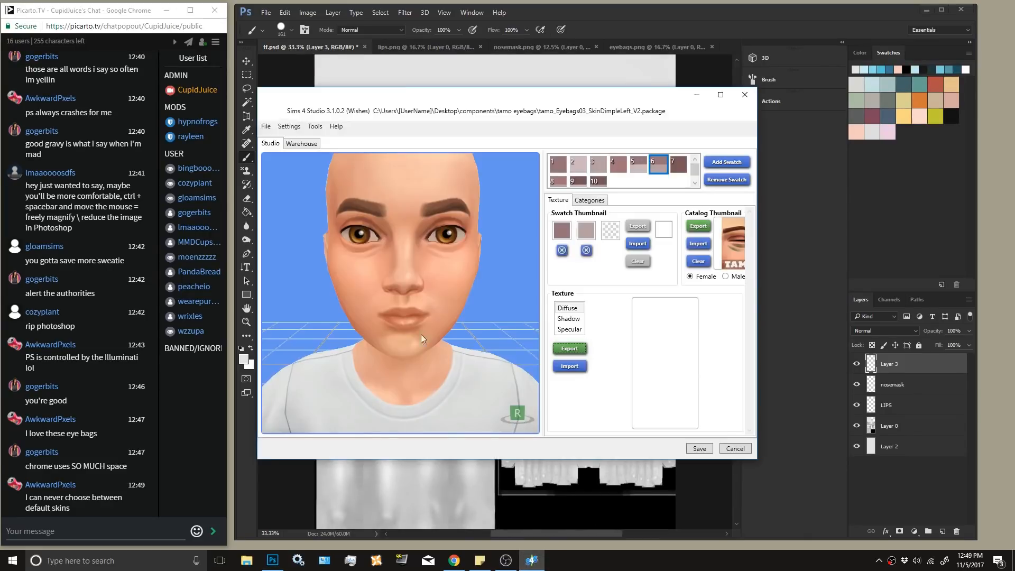
{"action": "left_click", "coordinate": [266, 126]}
{"action": "left_click", "coordinate": [266, 151]}
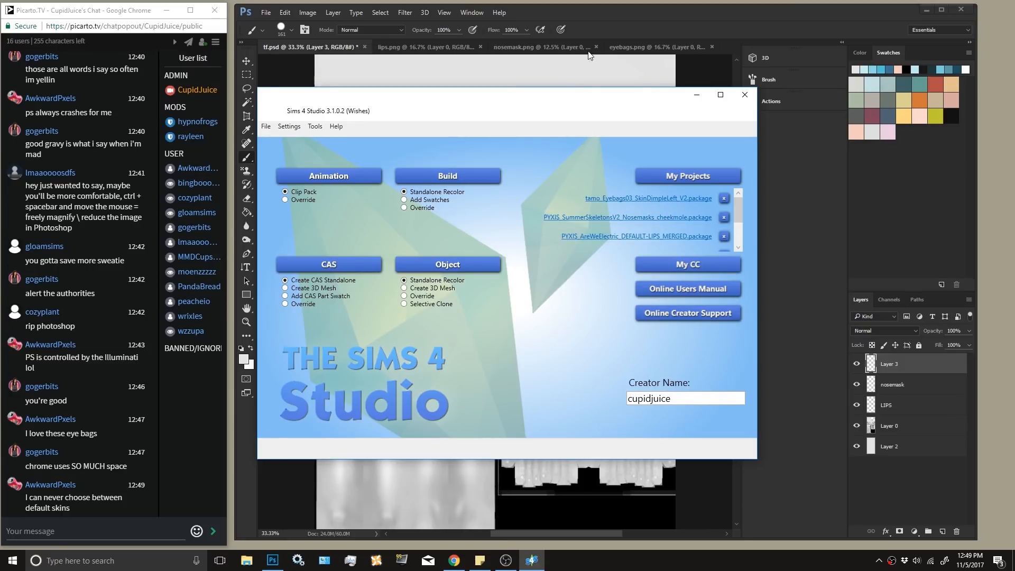
{"action": "left_click", "coordinate": [666, 177]}
{"action": "left_click", "coordinate": [428, 130]}
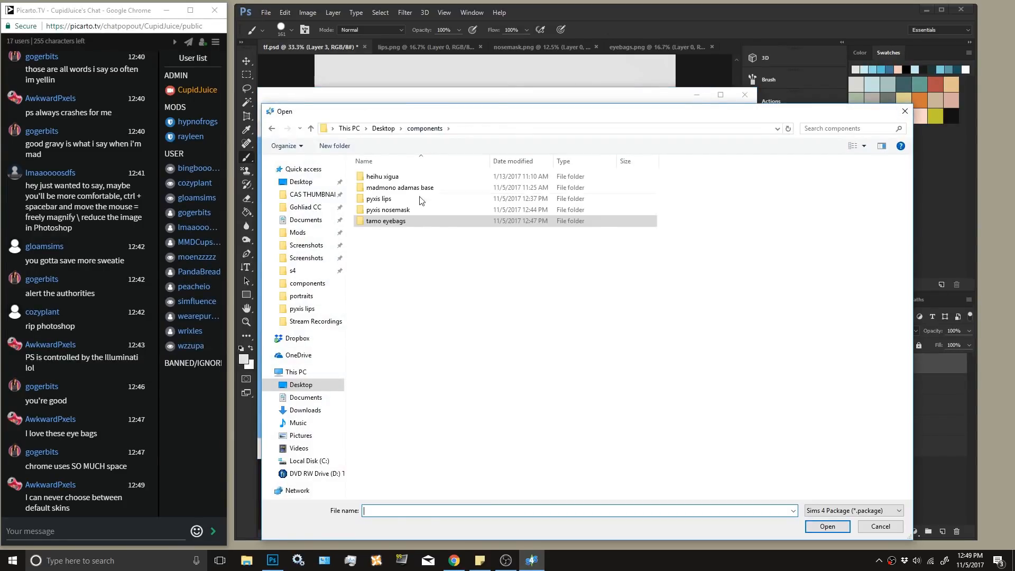
{"action": "left_click", "coordinate": [389, 179]}
{"action": "double_click", "coordinate": [390, 180]}
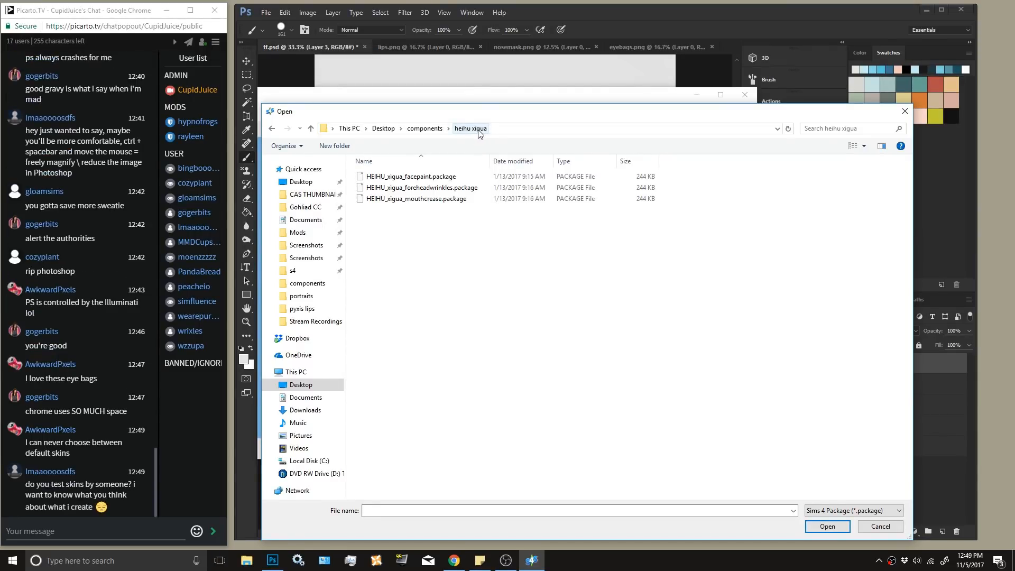
{"action": "double_click", "coordinate": [412, 188]}
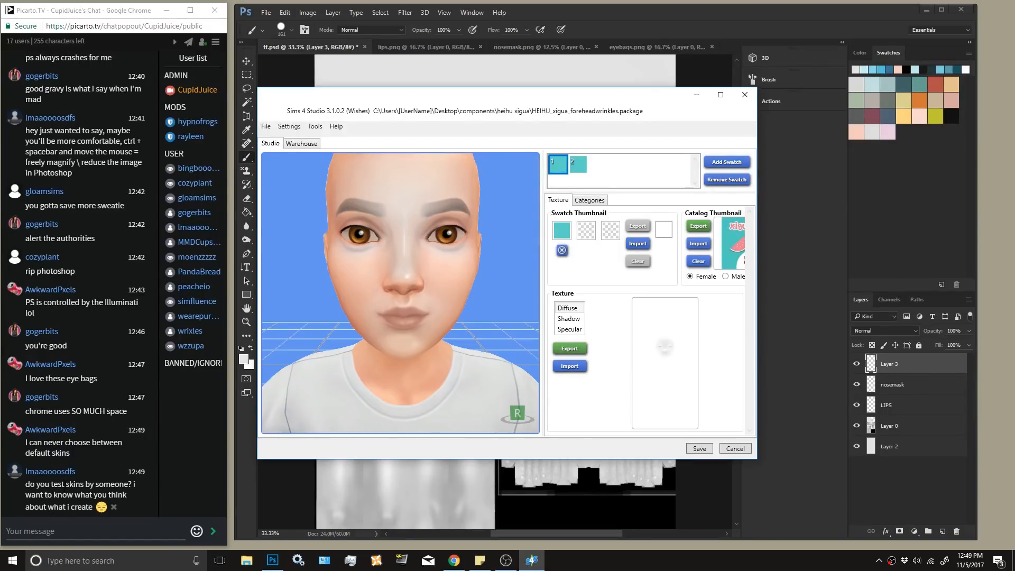
Export swatch 1's diffuse texture as a PNG named noseshine in the heihu xigua folder and return to Photoshop.
{"action": "left_click", "coordinate": [579, 166]}
{"action": "left_click", "coordinate": [559, 166]}
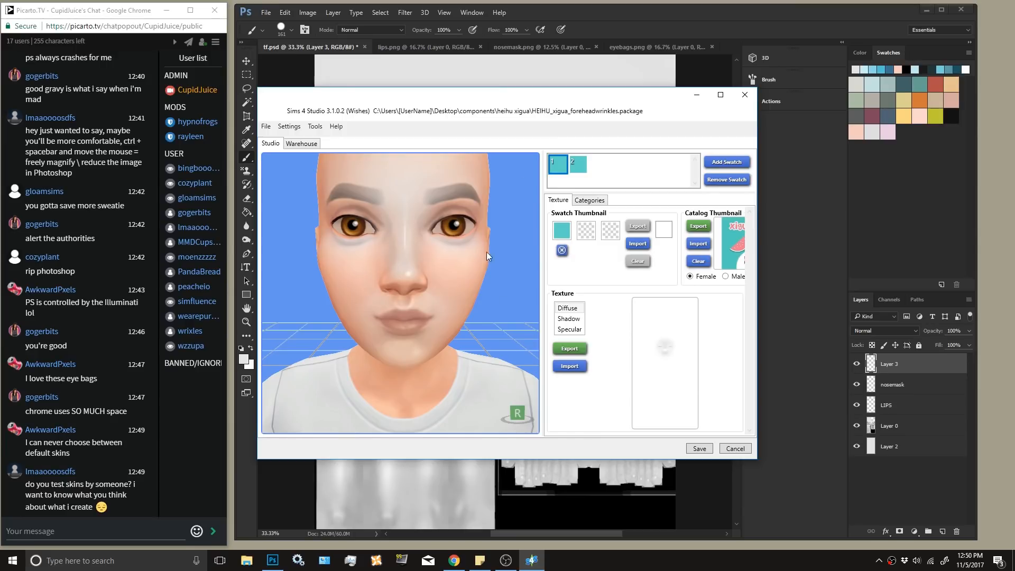
{"action": "left_click", "coordinate": [570, 349]}
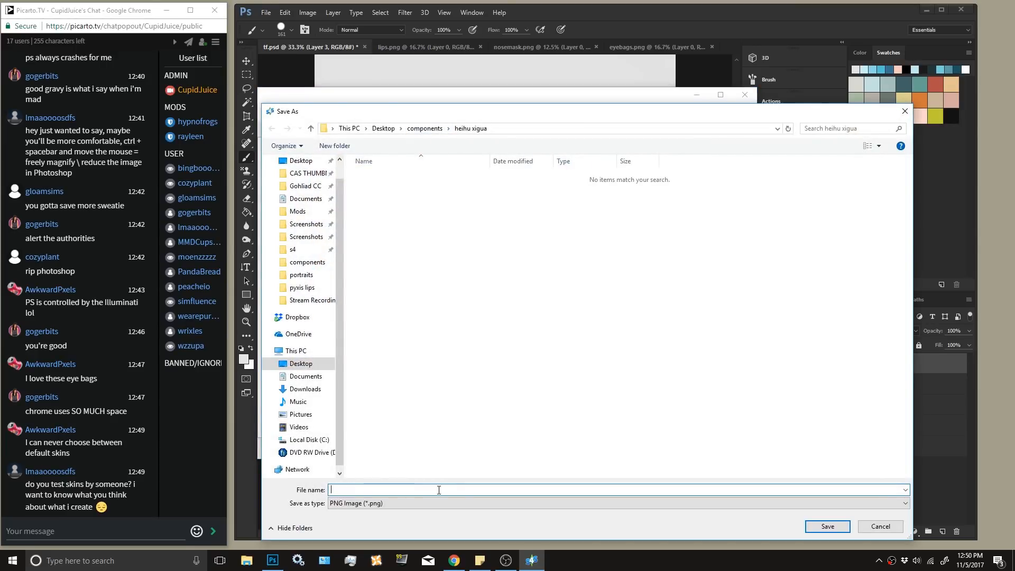
{"action": "type", "text": "noseshine"}
{"action": "key", "text": "Return"}
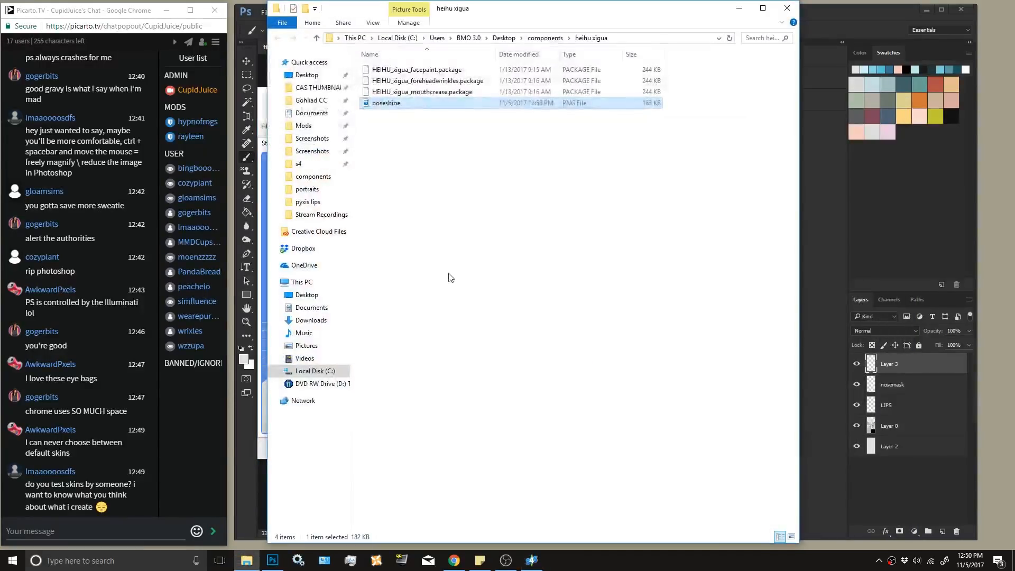
{"action": "left_click", "coordinate": [273, 560]}
{"action": "left_click", "coordinate": [268, 14]}
{"action": "left_click", "coordinate": [280, 33]}
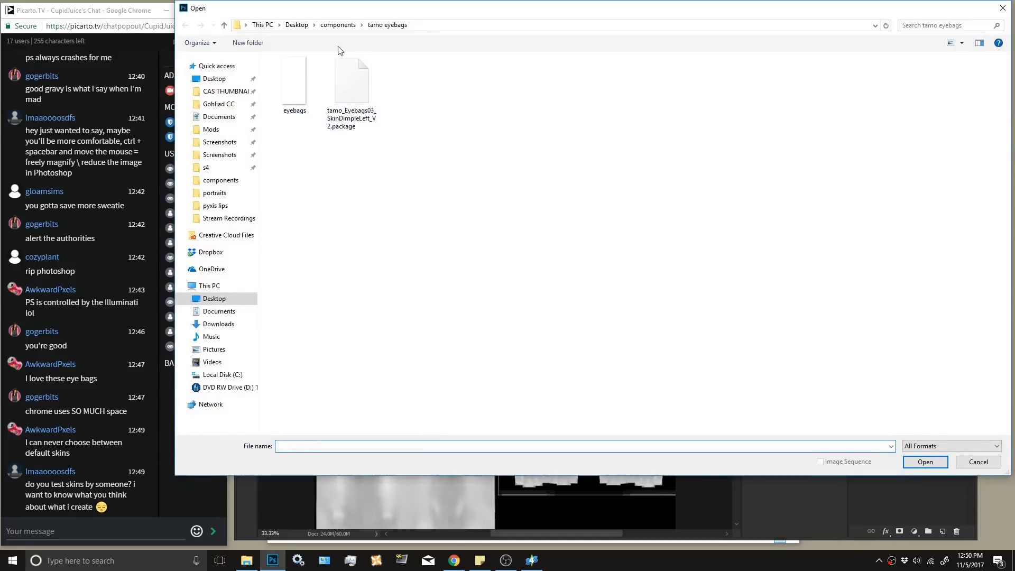
{"action": "left_click", "coordinate": [308, 75]}
{"action": "double_click", "coordinate": [309, 74]}
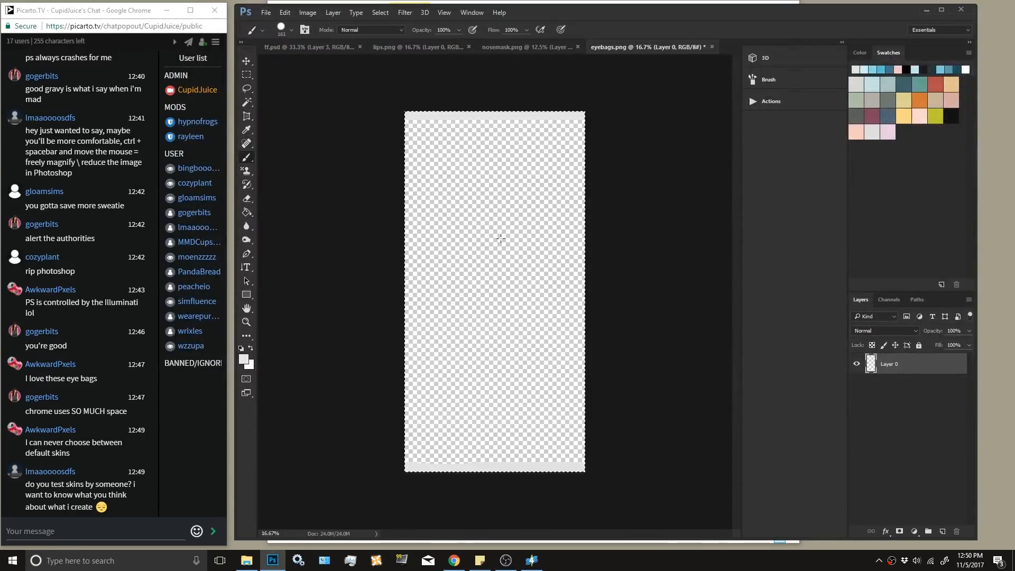
Open the noseshine PNG from the heihu xigua folder inside components.
{"action": "left_click", "coordinate": [267, 13]}
{"action": "left_click", "coordinate": [281, 33]}
{"action": "left_click", "coordinate": [339, 26]}
{"action": "double_click", "coordinate": [300, 73]}
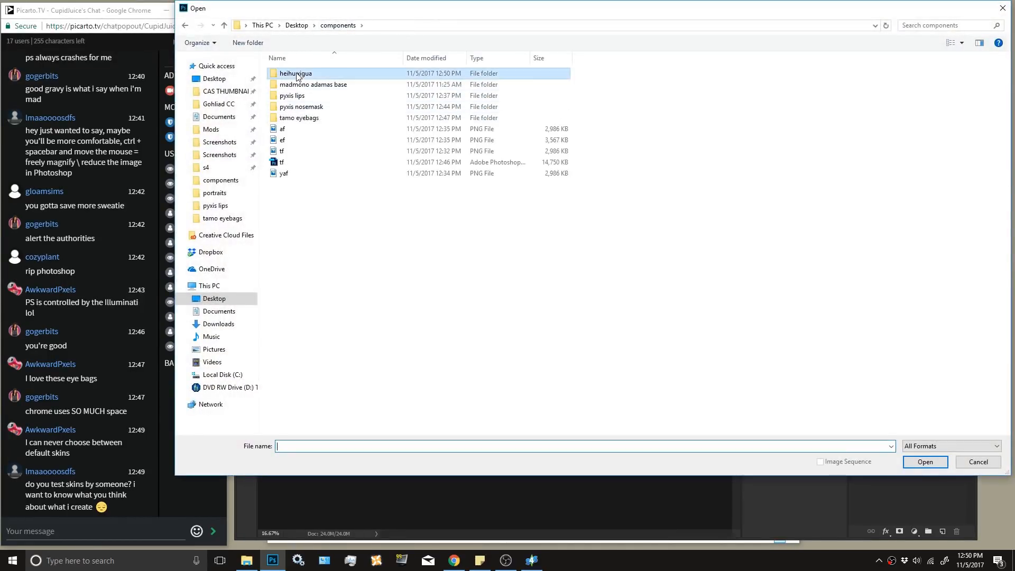
{"action": "double_click", "coordinate": [294, 106]}
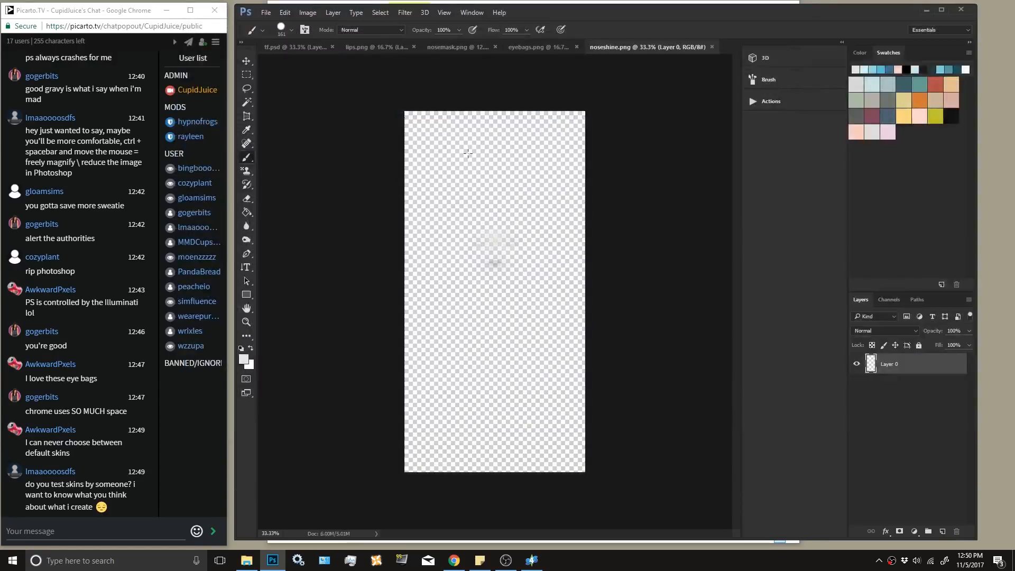
Resize noseshine.png to 2048 px wide with its proportions linked.
{"action": "key", "text": "h"}
{"action": "left_click", "coordinate": [307, 12]}
{"action": "left_click", "coordinate": [334, 88]}
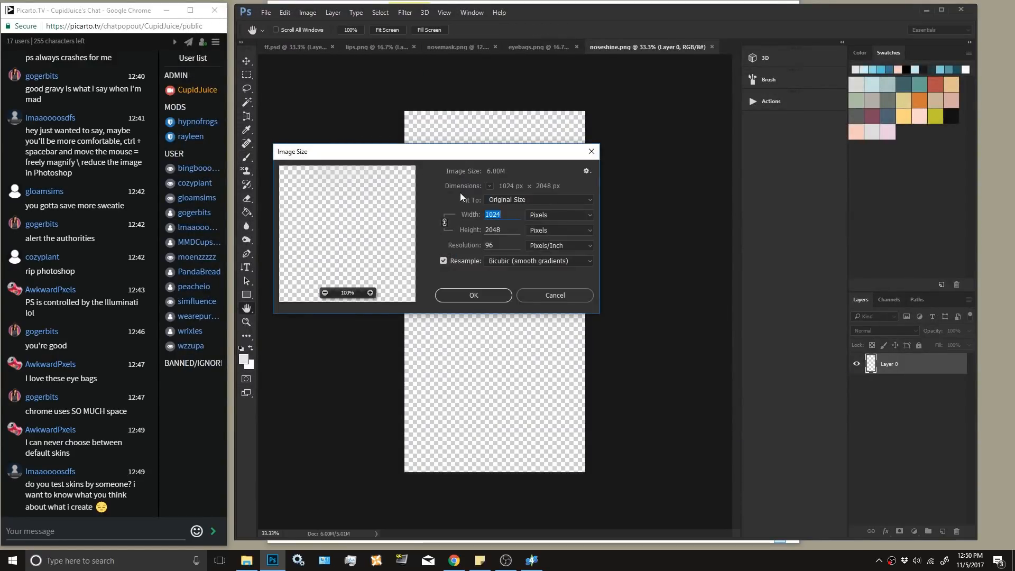
{"action": "type", "text": "2048"}
{"action": "key", "text": "Return"}
Select thin strips along the top and bottom edges of noseshine.png, paint both light grey with the Brush, and deselect.
{"action": "key", "text": "m"}
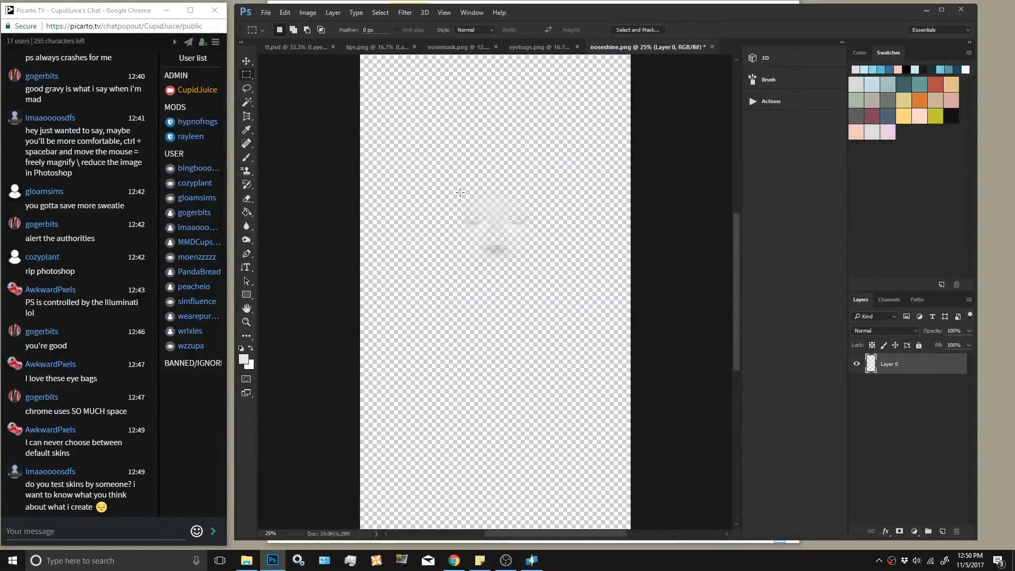
{"action": "scroll", "coordinate": [459, 192], "scroll_direction": "down", "scroll_amount": 1}
{"action": "left_click_drag", "start_coordinate": [397, 104], "coordinate": [600, 117]}
{"action": "mouse_move", "coordinate": [603, 467]}
{"action": "left_mouse_down"}
{"action": "mouse_move", "coordinate": [553, 473]}
{"action": "mouse_move", "coordinate": [389, 465]}
{"action": "mouse_move", "coordinate": [581, 481]}
{"action": "mouse_move", "coordinate": [371, 465]}
{"action": "left_mouse_up"}
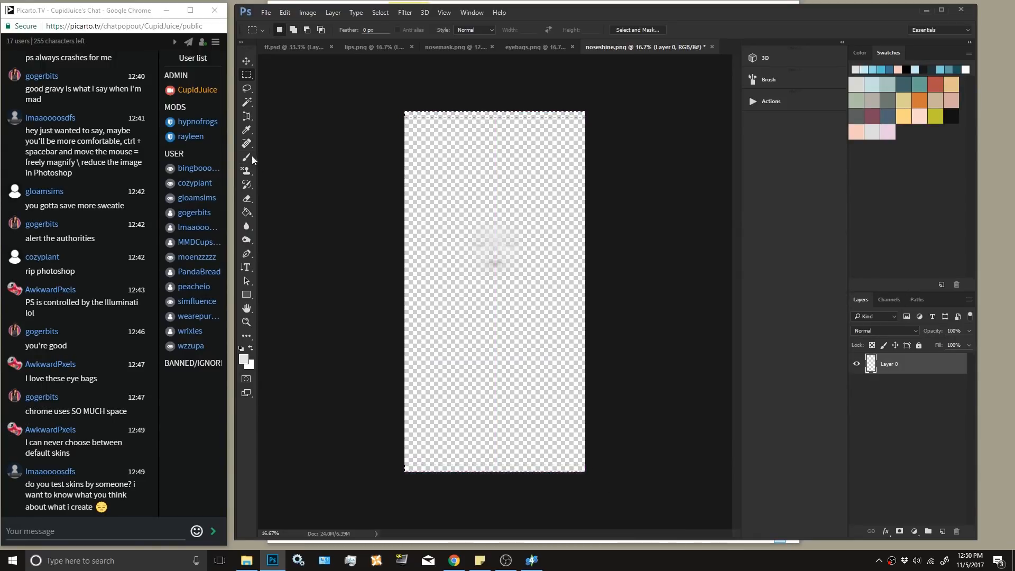
{"action": "left_click", "coordinate": [248, 158]}
{"action": "left_click_drag", "start_coordinate": [397, 118], "coordinate": [609, 117]}
{"action": "left_click_drag", "start_coordinate": [592, 468], "coordinate": [383, 469]}
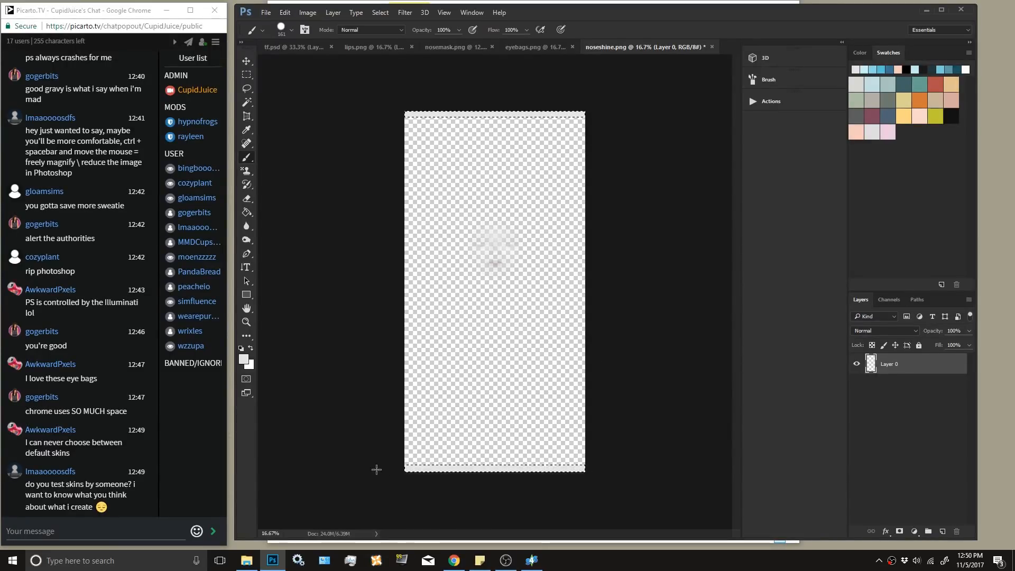
{"action": "key", "text": "ctrl+d"}
Copy the entire noseshine.png canvas and bring up the tf.psd document.
{"action": "key", "text": "ctrl+a"}
{"action": "key", "text": "ctrl+c"}
{"action": "left_click", "coordinate": [296, 47]}
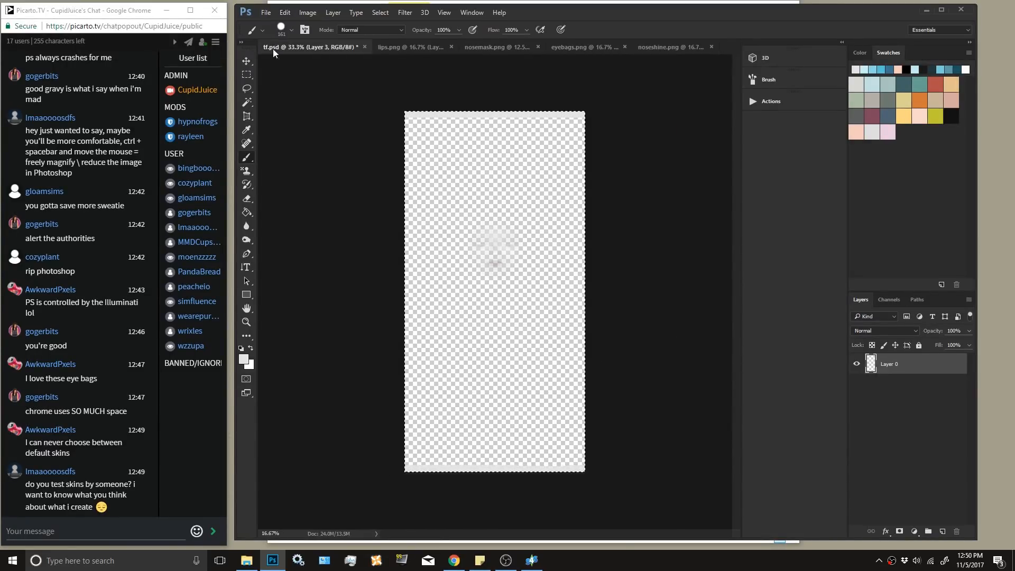
Rename Layer 3 in tf.psd to eyebags.
{"action": "key", "text": "v"}
{"action": "key", "text": "ctrl+v"}
{"action": "scroll", "coordinate": [739, 299], "scroll_direction": "up", "scroll_amount": 1}
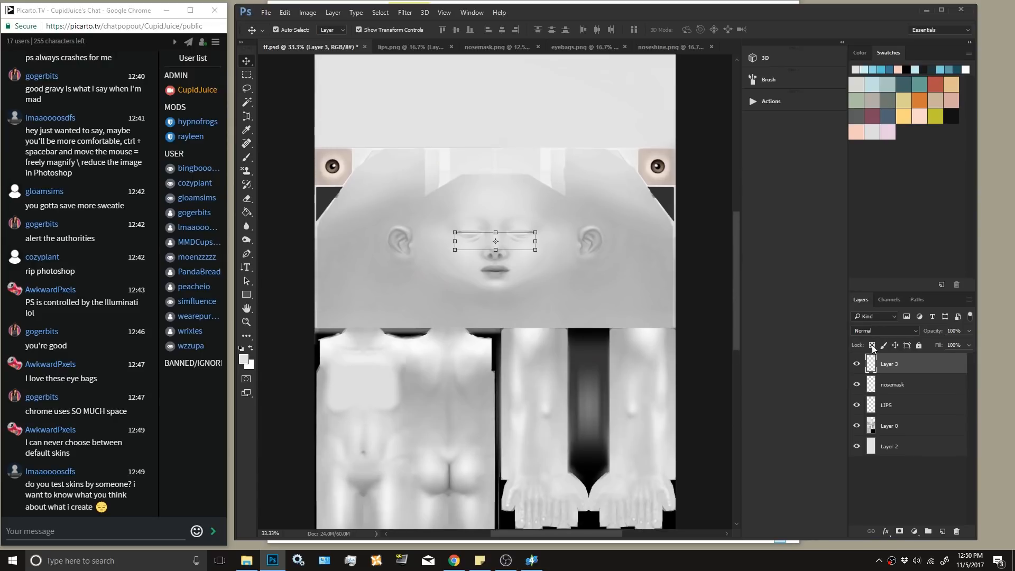
{"action": "double_click", "coordinate": [892, 364]}
{"action": "type", "text": "eyebags"}
{"action": "key", "text": "Return"}
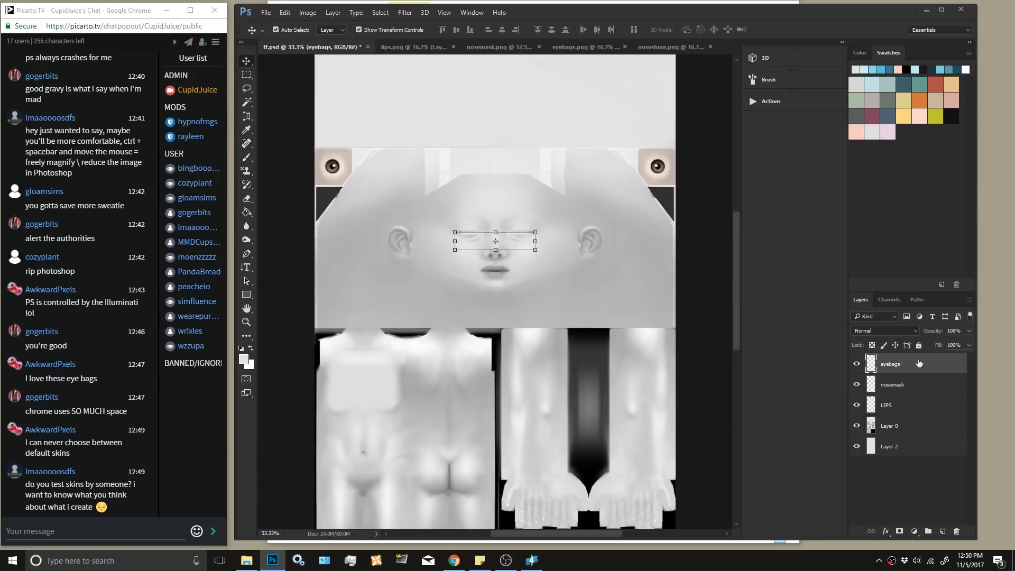
Paste the copied noseshine texture into tf.psd as a new layer above eyebags.
{"action": "left_click", "coordinate": [943, 531]}
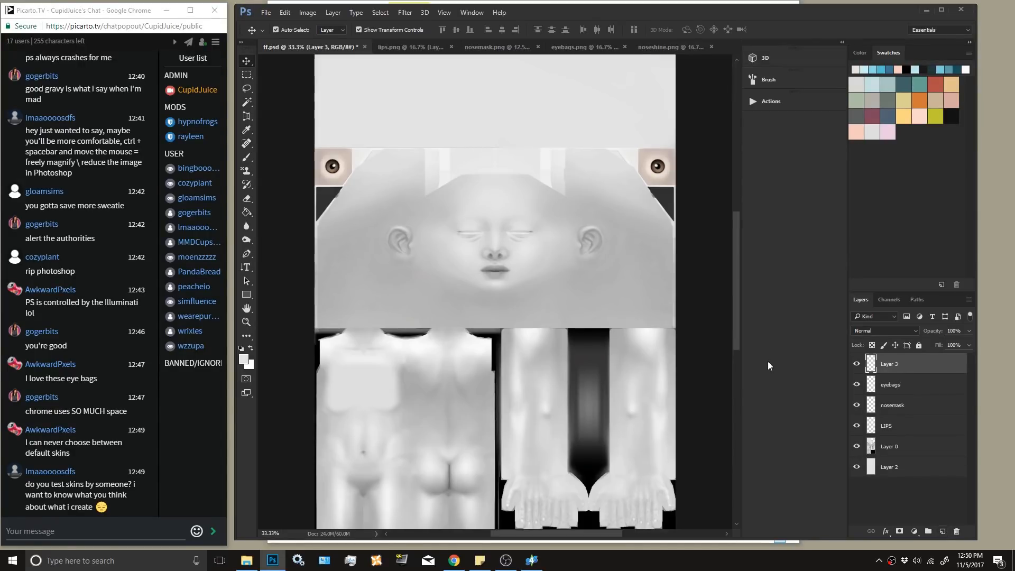
{"action": "key", "text": "ctrl+z"}
{"action": "key", "text": "ctrl+v"}
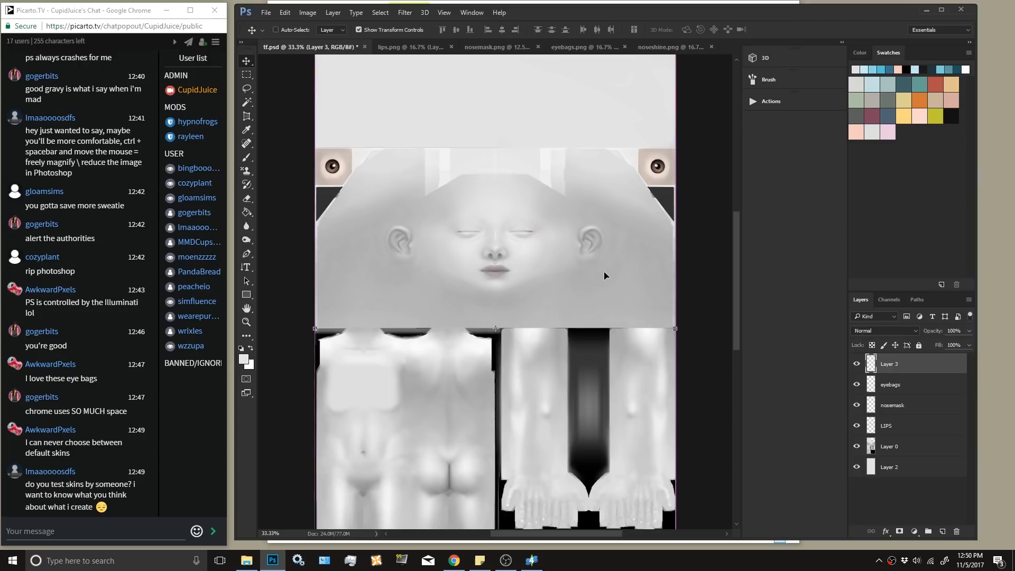
Examine the face texture up close, comparing it with Layer 2 hidden and shown again.
{"action": "key", "text": "ctrl+plus"}
{"action": "key", "text": "ctrl+plus"}
{"action": "scroll", "coordinate": [600, 315], "scroll_direction": "up", "scroll_amount": 2}
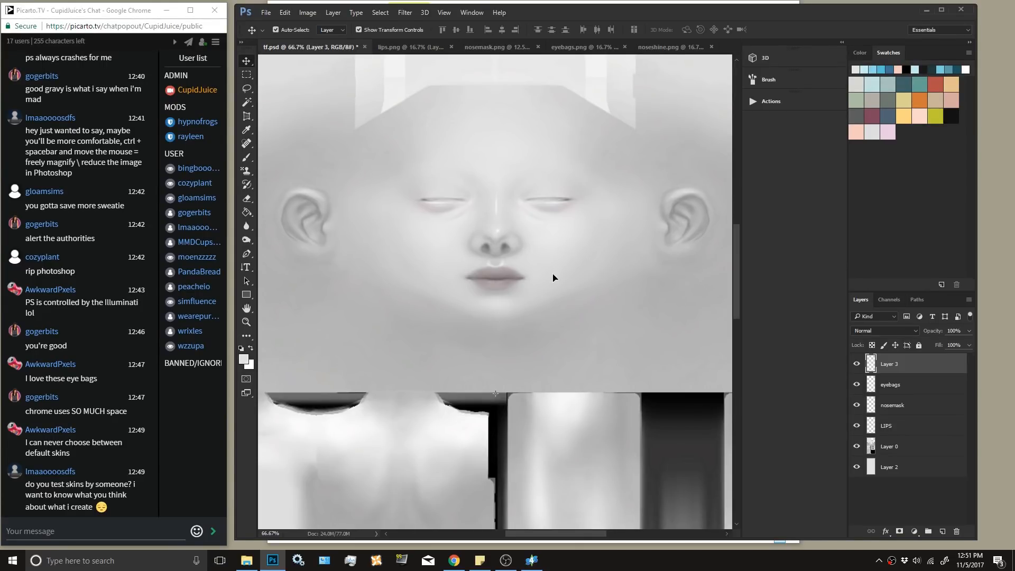
{"action": "key", "text": "ctrl"}
{"action": "key", "text": "ctrl+plus"}
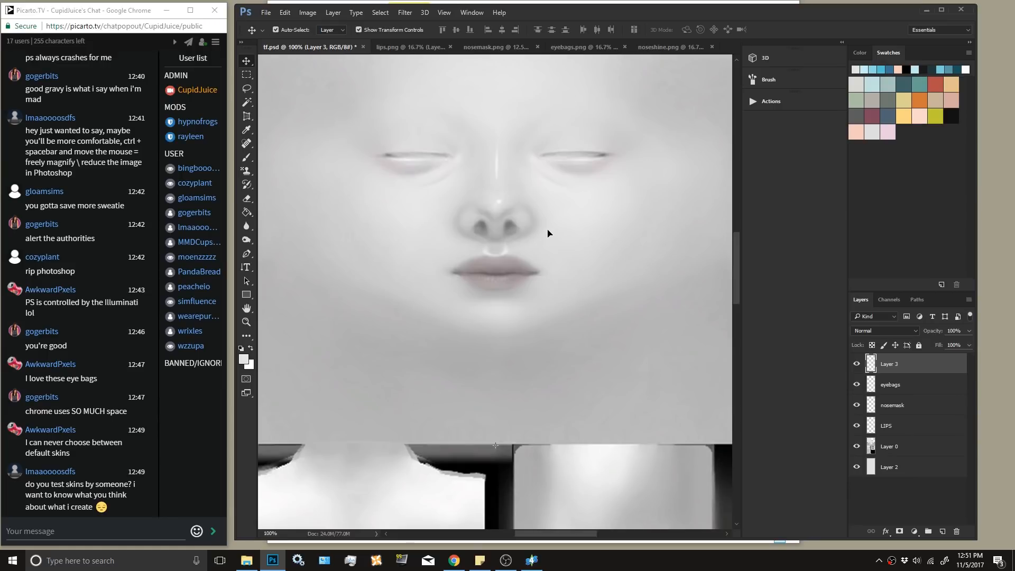
{"action": "key", "text": "ctrl+minus"}
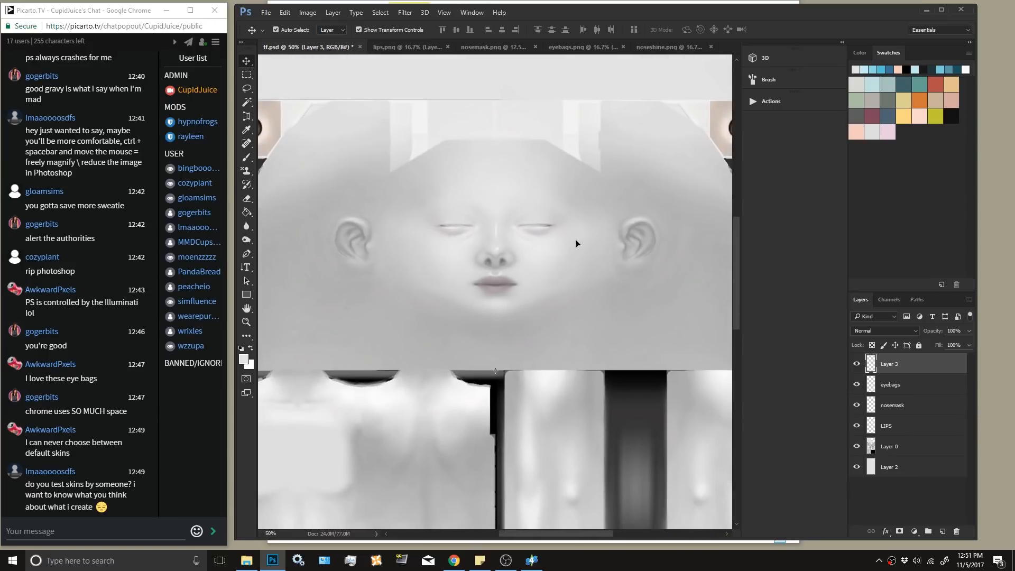
{"action": "left_click", "coordinate": [888, 470]}
{"action": "left_click", "coordinate": [857, 467]}
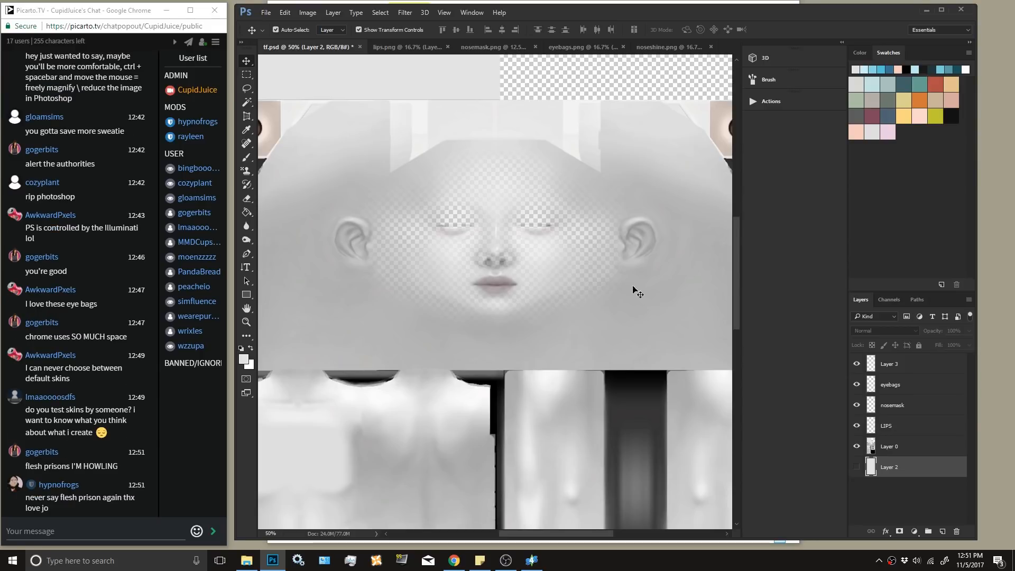
{"action": "left_click", "coordinate": [857, 467]}
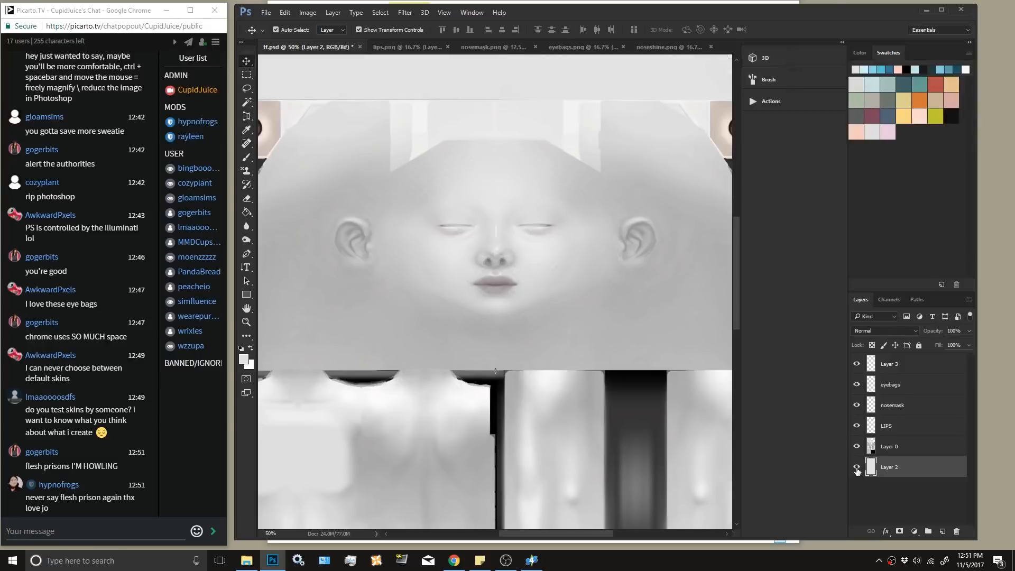
Set the opacity of Layer 3 to 51%.
{"action": "left_click", "coordinate": [907, 366]}
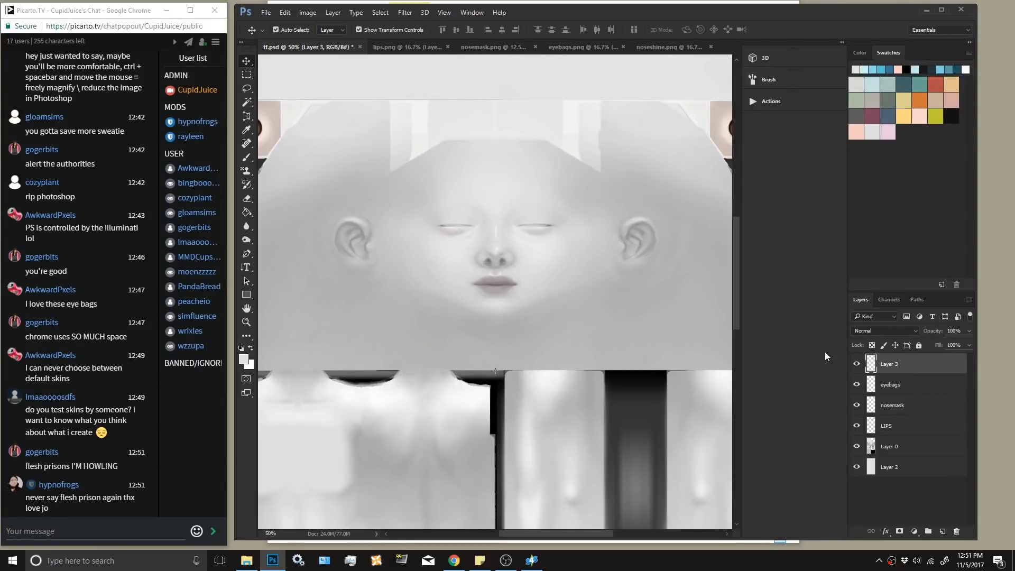
{"action": "key", "text": "ctrl+plus"}
{"action": "key", "text": "ctrl+plus"}
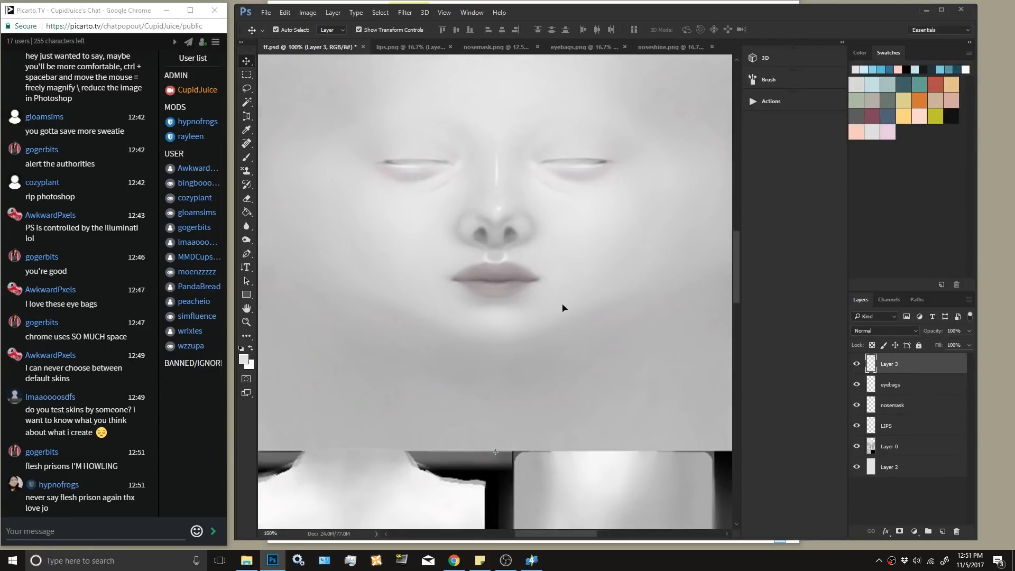
{"action": "left_click", "coordinate": [969, 330]}
{"action": "left_click_drag", "start_coordinate": [937, 344], "coordinate": [930, 345]}
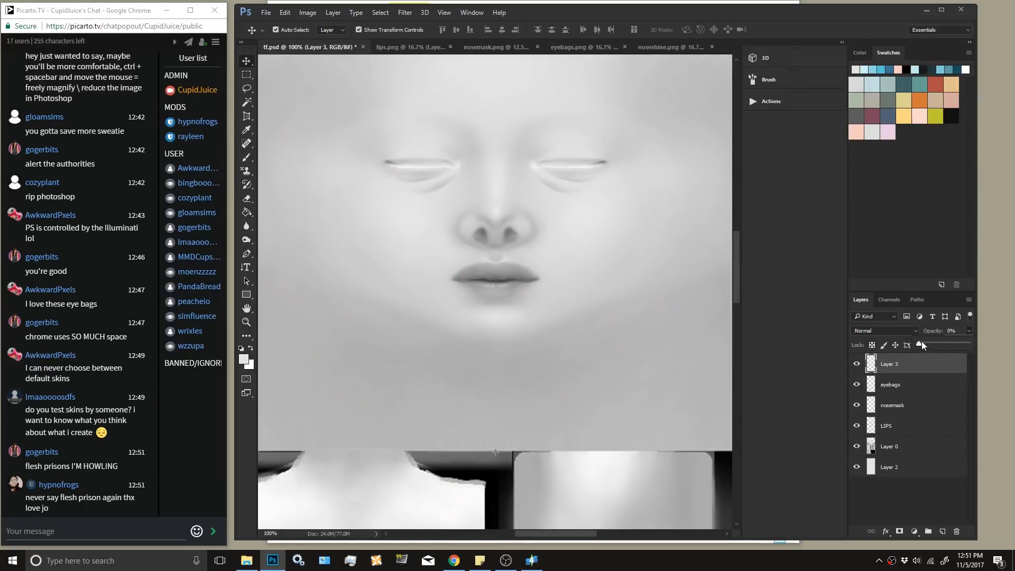
{"action": "left_click_drag", "start_coordinate": [935, 345], "coordinate": [950, 345]}
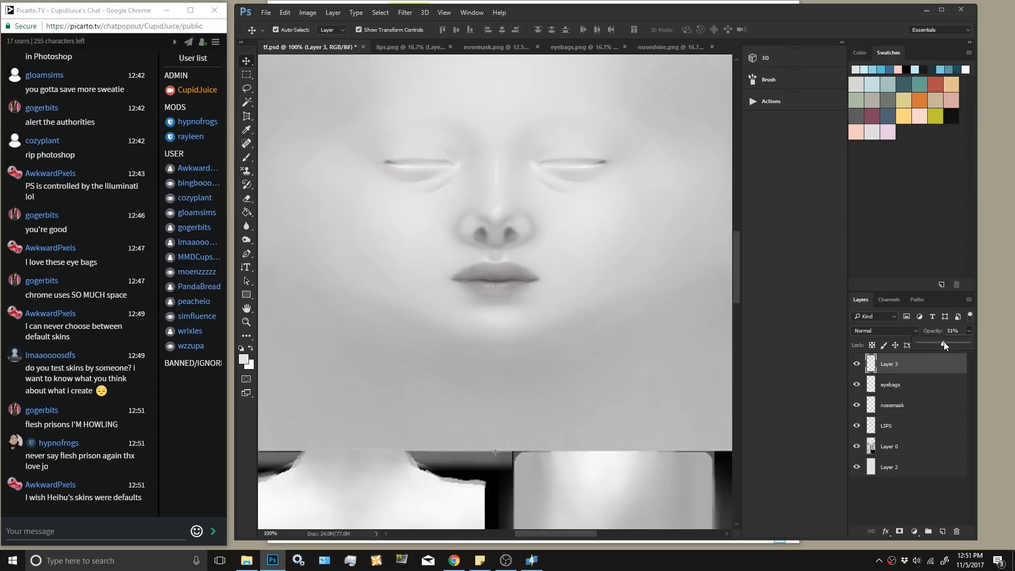
{"action": "left_click_drag", "start_coordinate": [961, 346], "coordinate": [943, 345]}
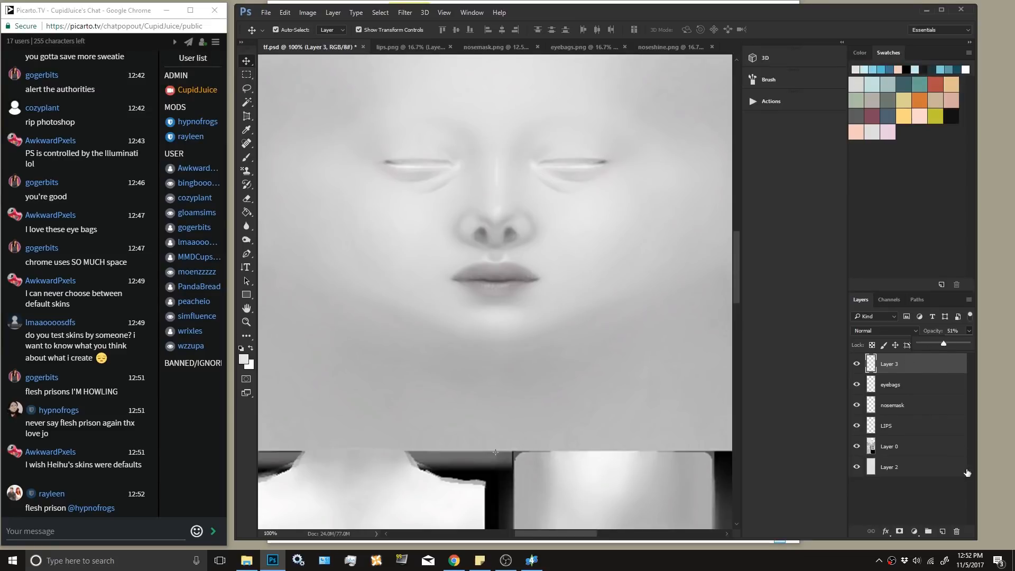
Create a new layer above Layer 3 and name it "nose shine".
{"action": "left_click", "coordinate": [945, 530]}
{"action": "double_click", "coordinate": [888, 363]}
{"action": "type", "text": "nose shine"}
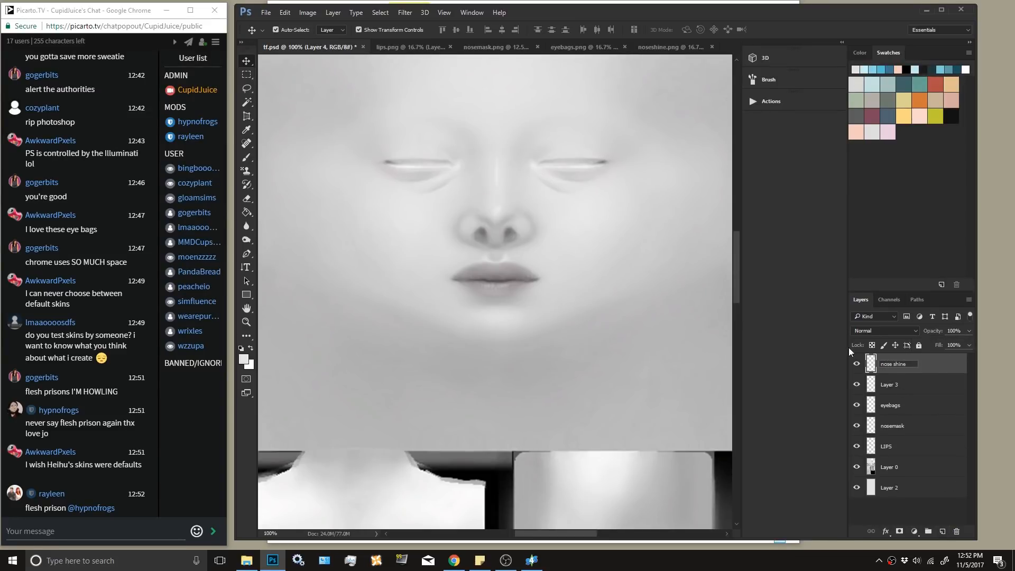
{"action": "key", "text": "Return"}
Apply Levels to Layer 3 with input shadows 116 and midtones 0.64, lowering the white point to strengthen the contrast.
{"action": "scroll", "coordinate": [527, 352], "scroll_direction": "up", "scroll_amount": 1}
{"action": "scroll", "coordinate": [577, 339], "scroll_direction": "up", "scroll_amount": 2}
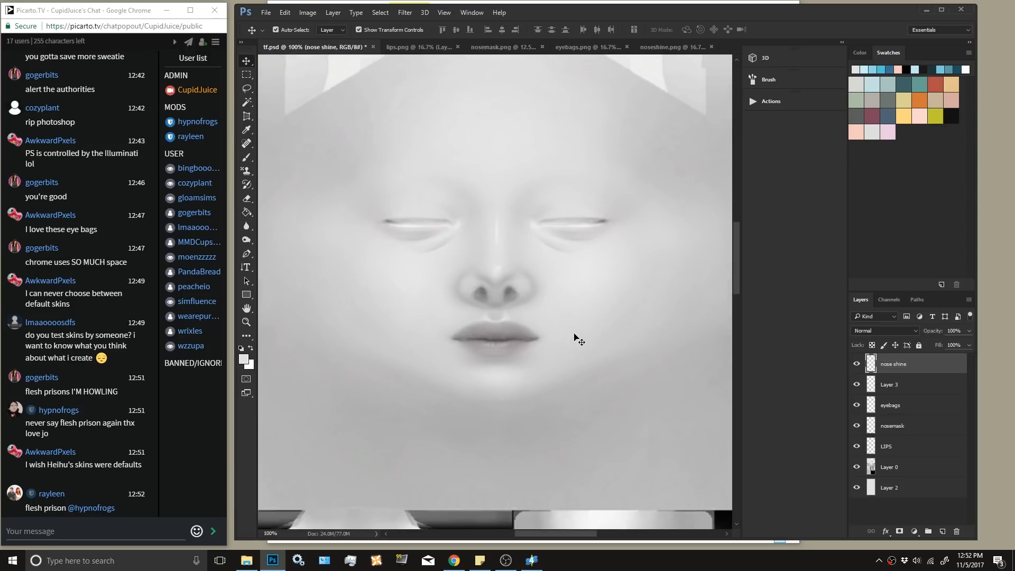
{"action": "scroll", "coordinate": [578, 340], "scroll_direction": "up", "scroll_amount": 1}
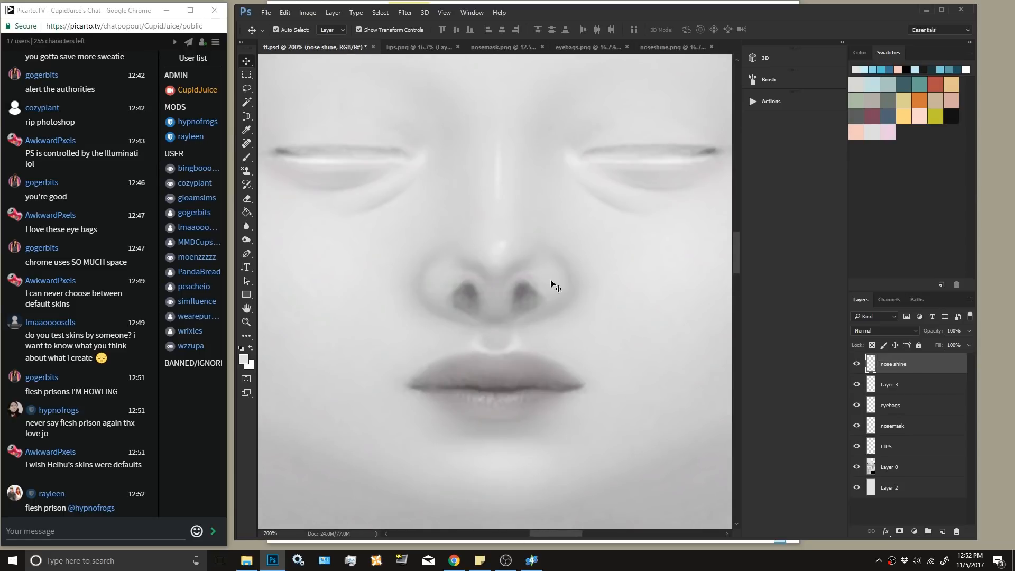
{"action": "left_click", "coordinate": [914, 389]}
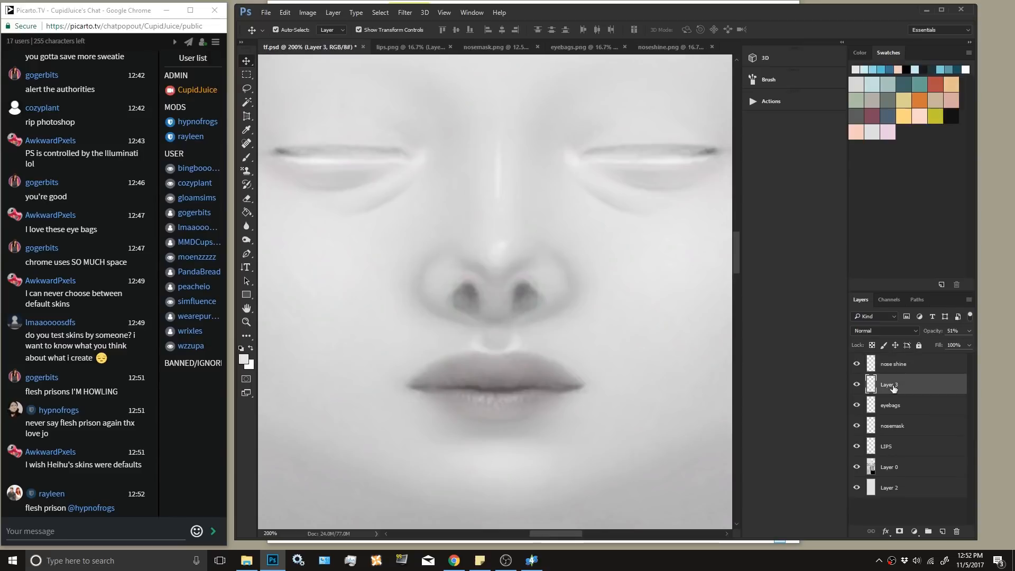
{"action": "left_click", "coordinate": [936, 371]}
{"action": "left_click", "coordinate": [920, 384]}
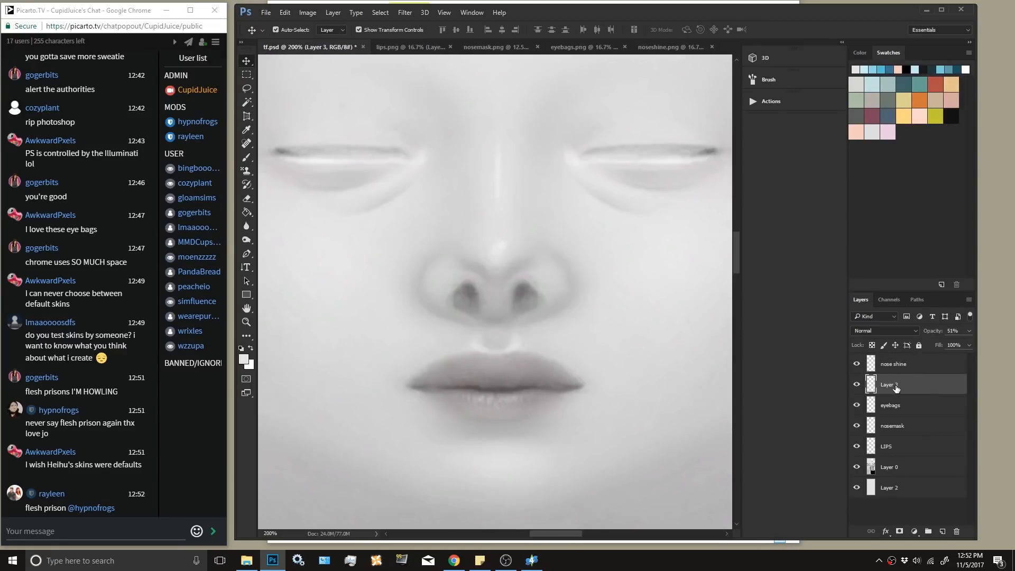
{"action": "left_click", "coordinate": [316, 14]}
{"action": "mouse_move", "coordinate": [324, 37]}
{"action": "left_click", "coordinate": [264, 48]}
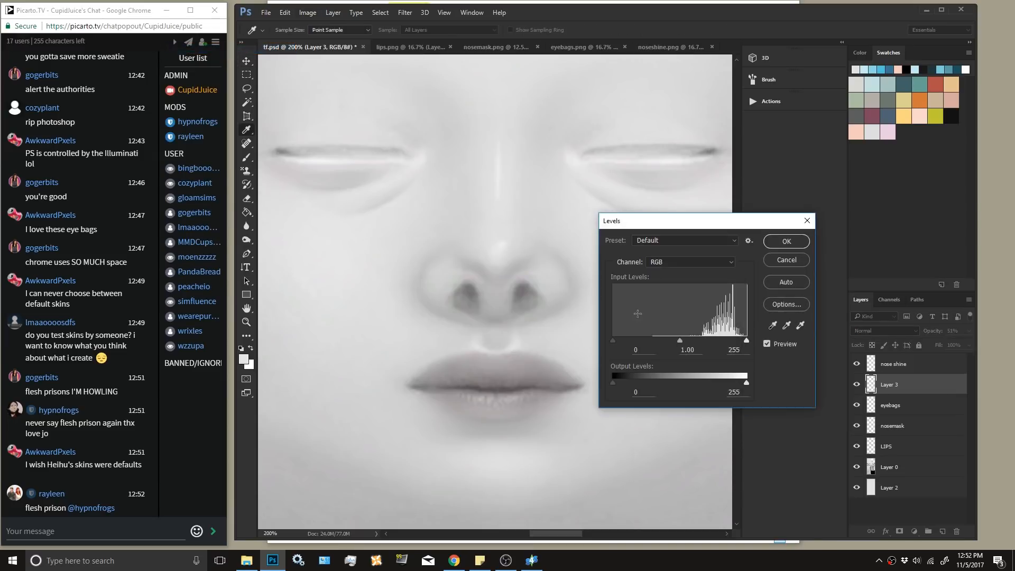
{"action": "left_click_drag", "start_coordinate": [614, 340], "coordinate": [734, 343]}
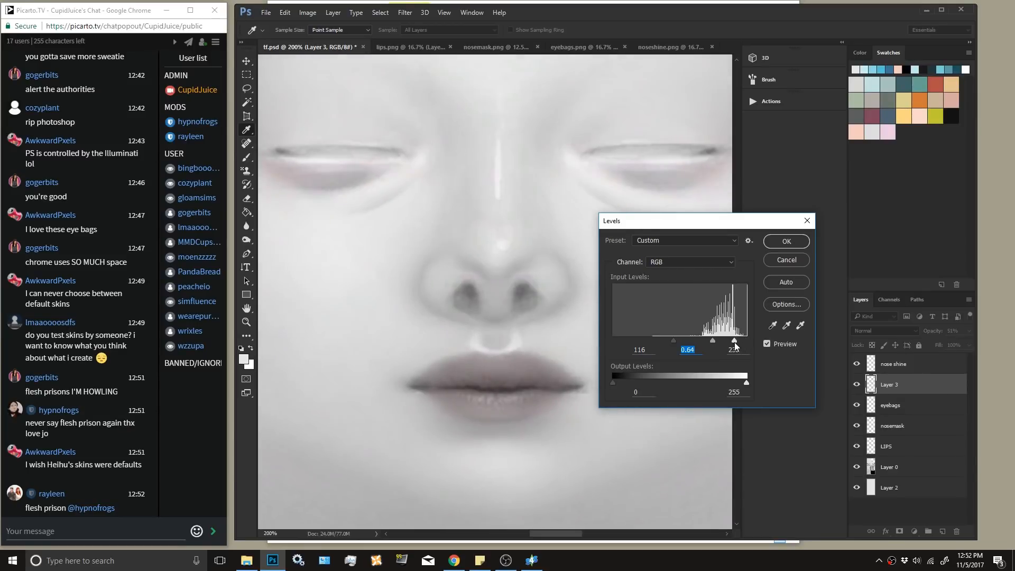
{"action": "left_click", "coordinate": [787, 241]}
Make the nose shine layer active and set up the Brush with the small round 5 px preset.
{"action": "left_click", "coordinate": [904, 366]}
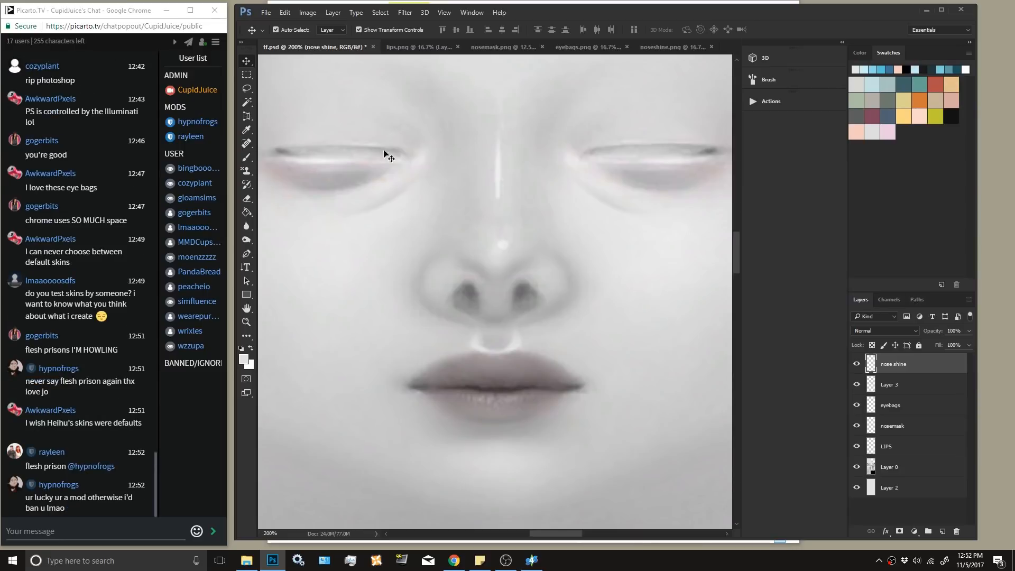
{"action": "left_click", "coordinate": [249, 162]}
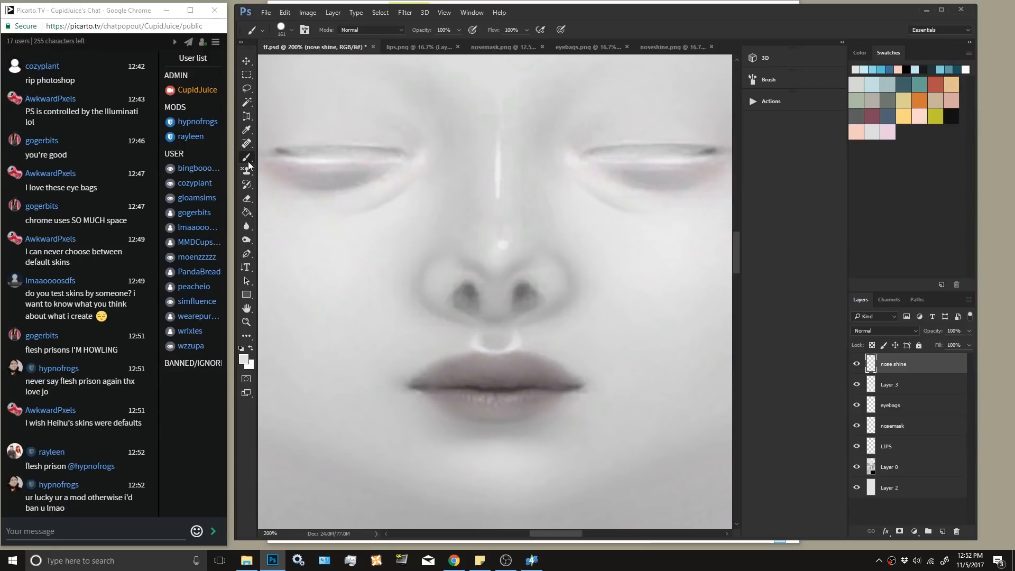
{"action": "left_click", "coordinate": [291, 30]}
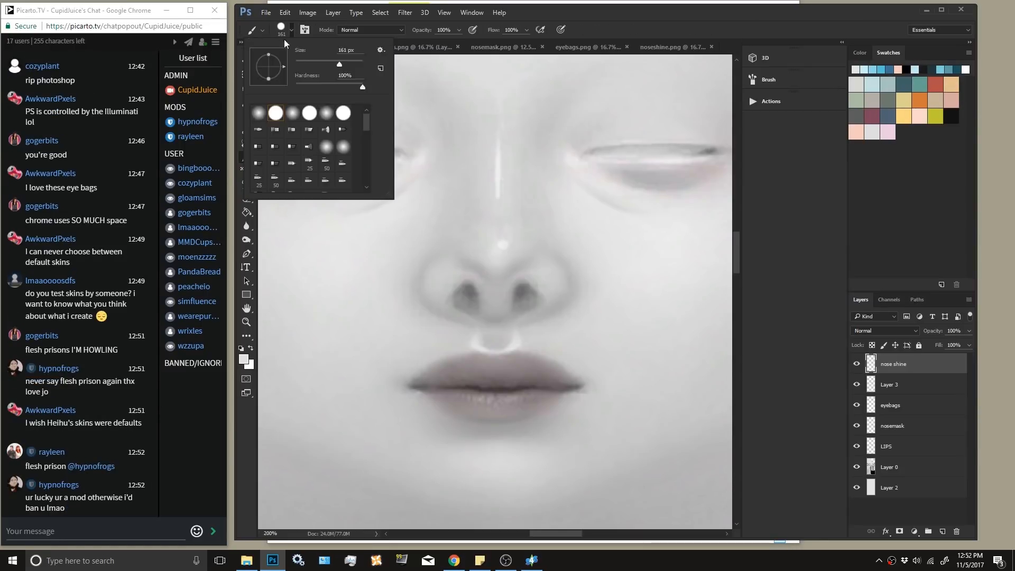
{"action": "scroll", "coordinate": [361, 123], "scroll_direction": "down", "scroll_amount": 10}
{"action": "left_click", "coordinate": [344, 132]}
{"action": "type", "text": "3"}
{"action": "key", "text": "Return"}
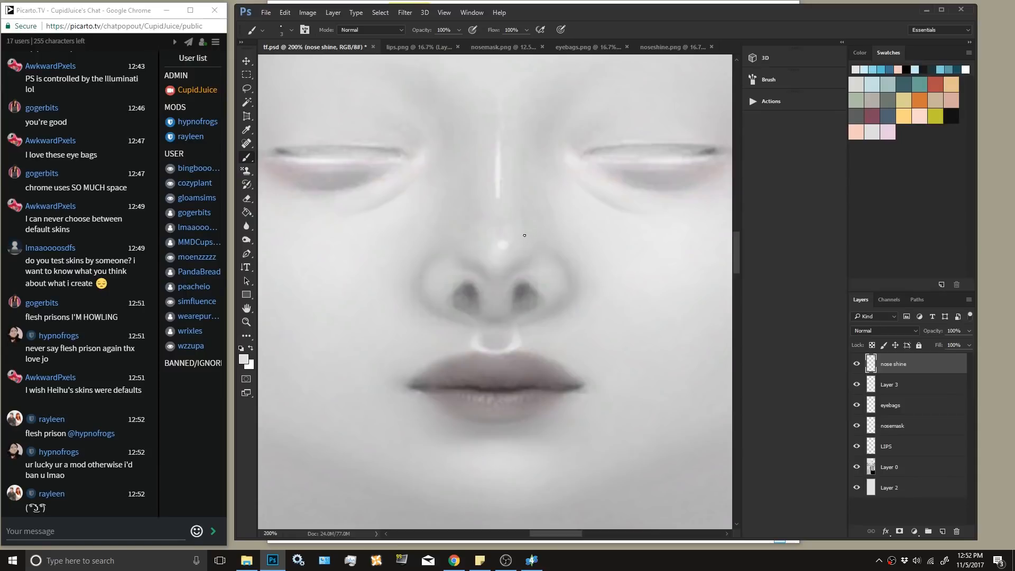
{"action": "left_click", "coordinate": [290, 30]}
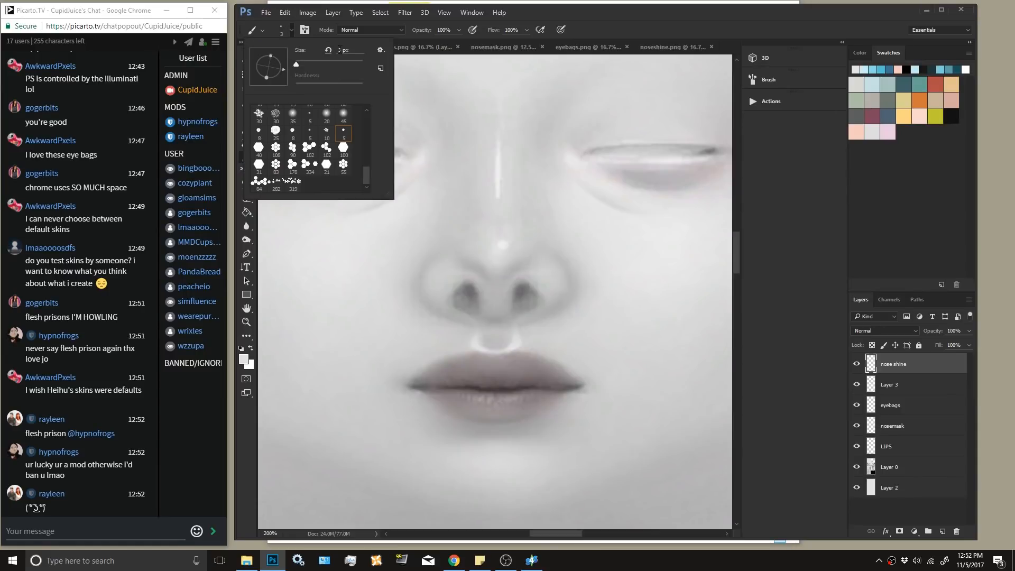
{"action": "left_click", "coordinate": [346, 133]}
{"action": "left_click", "coordinate": [613, 35]}
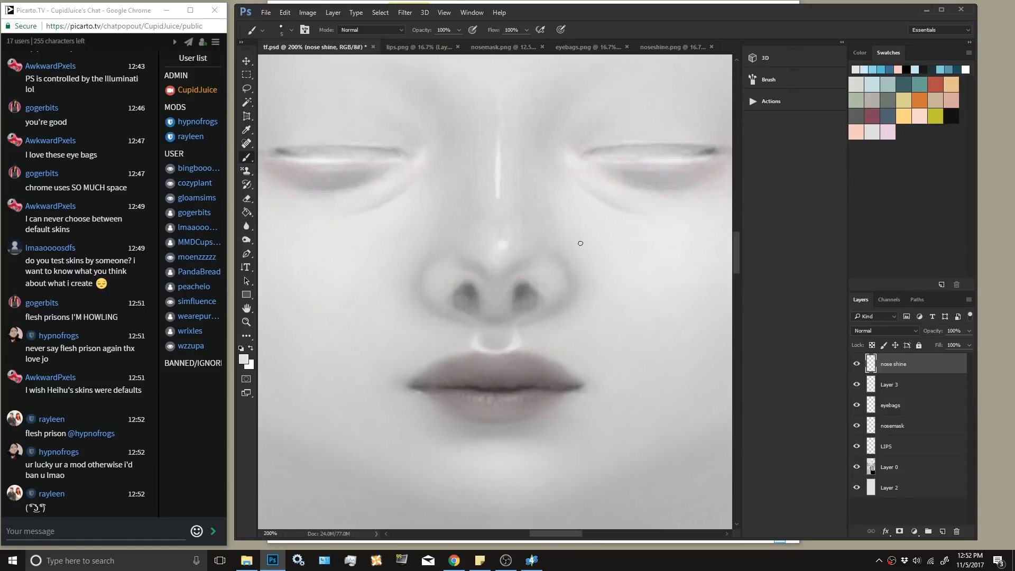
Undo the trial brush stroke over the nose and paint a small light highlight on the nose tip.
{"action": "mouse_move", "coordinate": [566, 292]}
{"action": "left_mouse_down"}
{"action": "mouse_move", "coordinate": [470, 220]}
{"action": "mouse_move", "coordinate": [494, 271]}
{"action": "mouse_move", "coordinate": [468, 191]}
{"action": "left_mouse_up"}
{"action": "key", "text": "ctrl+z"}
{"action": "key", "text": "ctrl+plus"}
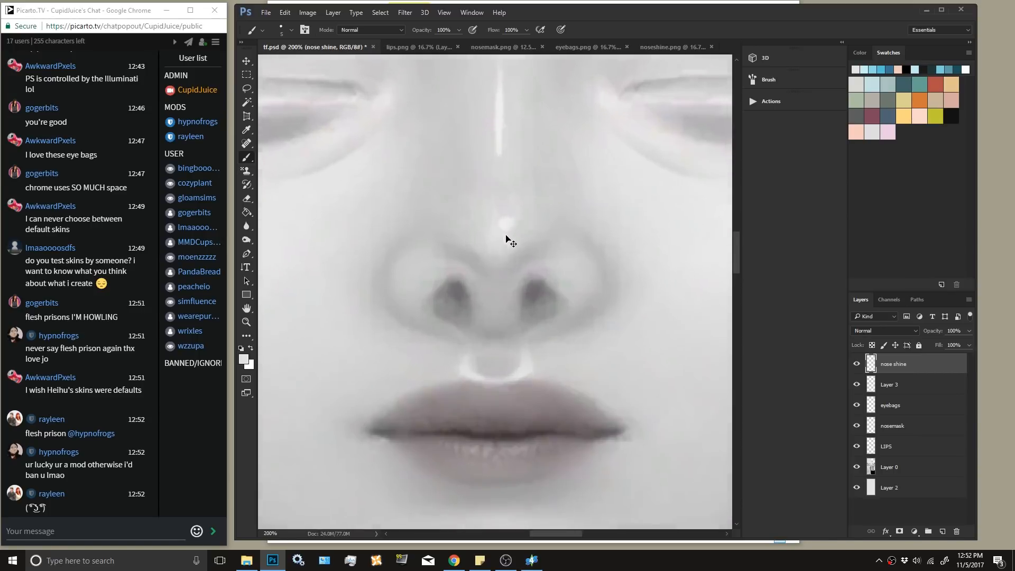
{"action": "left_click_drag", "start_coordinate": [507, 220], "coordinate": [506, 224]}
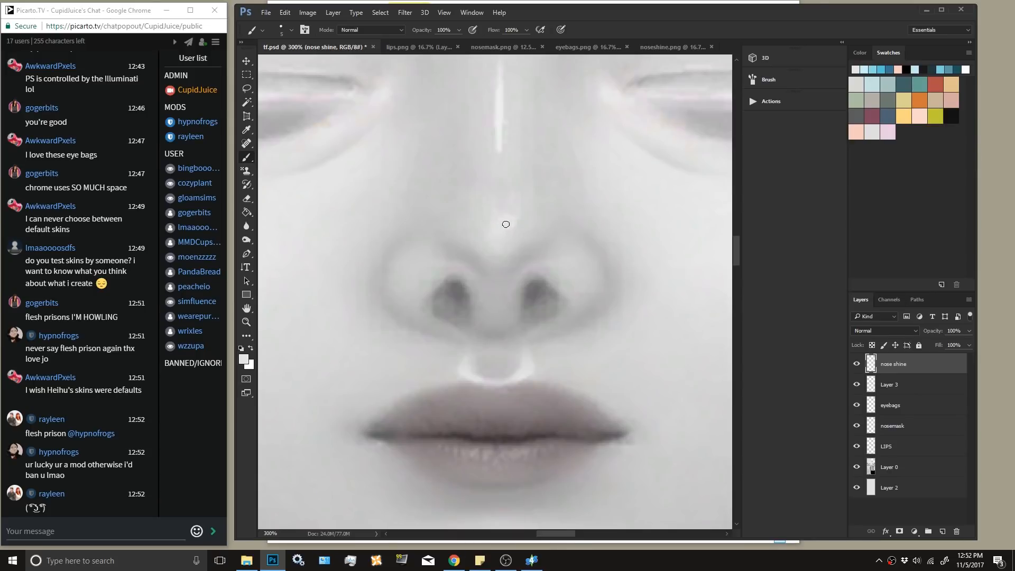
Undo the last two changes made while painting shine along the nose bridge.
{"action": "left_click_drag", "start_coordinate": [738, 265], "coordinate": [739, 247]}
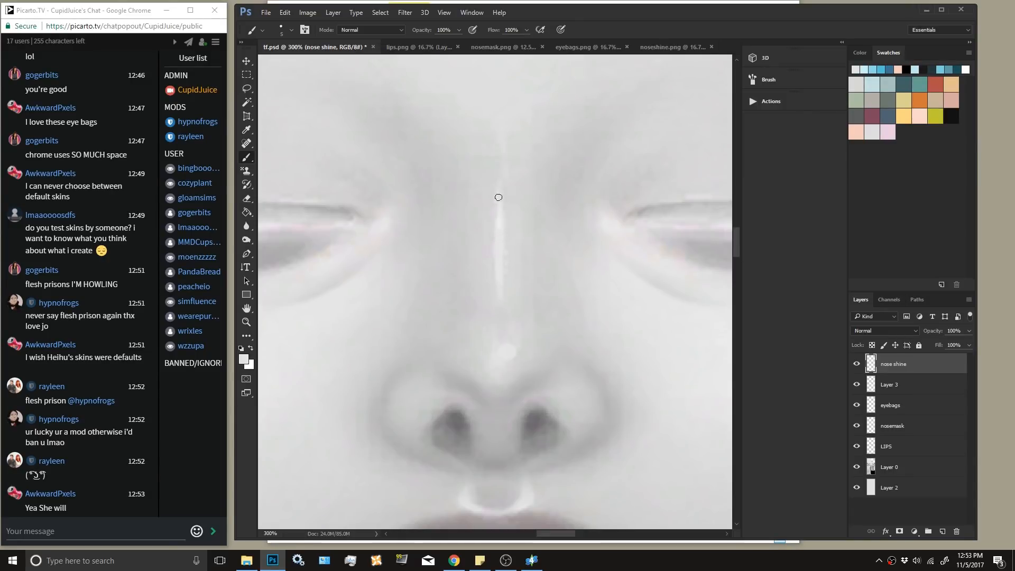
{"action": "key", "text": "ctrl+alt+z"}
{"action": "key", "text": "ctrl+alt+z"}
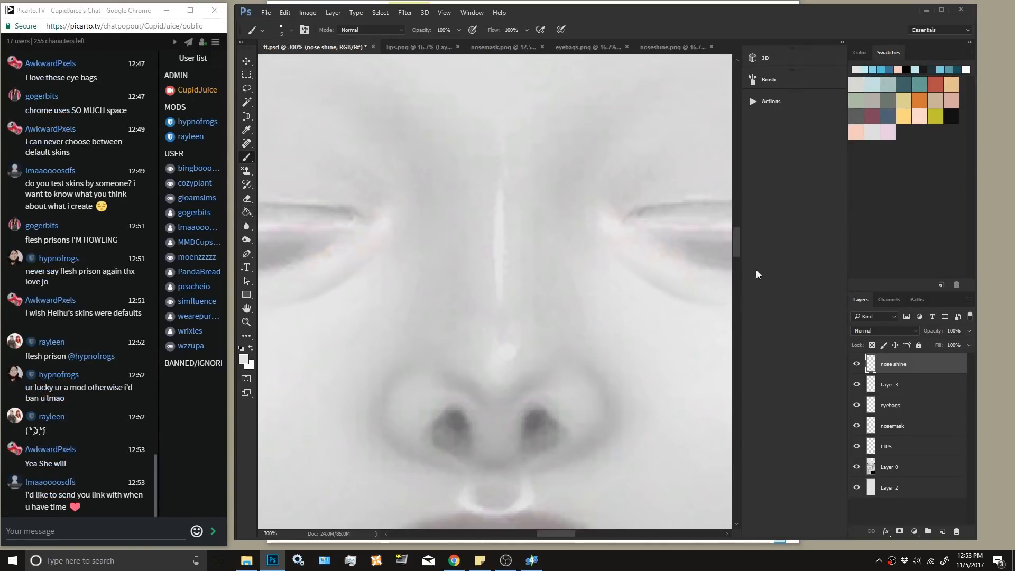
Hide Layer 3 and check the highlights on the nose bridge, nose tip and upper lip.
{"action": "mouse_move", "coordinate": [739, 247]}
{"action": "left_mouse_down"}
{"action": "mouse_move", "coordinate": [736, 272]}
{"action": "mouse_move", "coordinate": [737, 258]}
{"action": "left_mouse_up"}
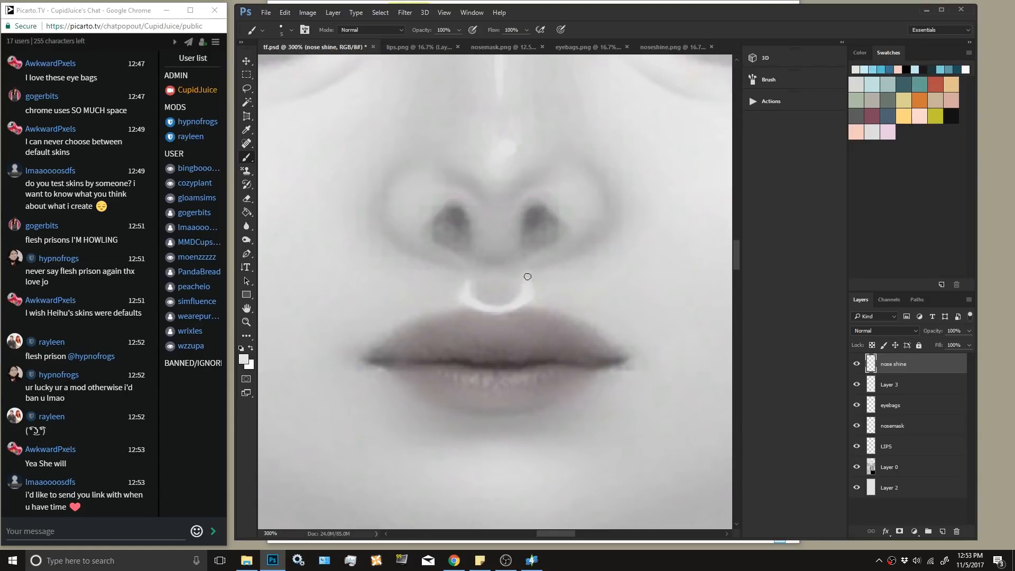
{"action": "left_click", "coordinate": [857, 385]}
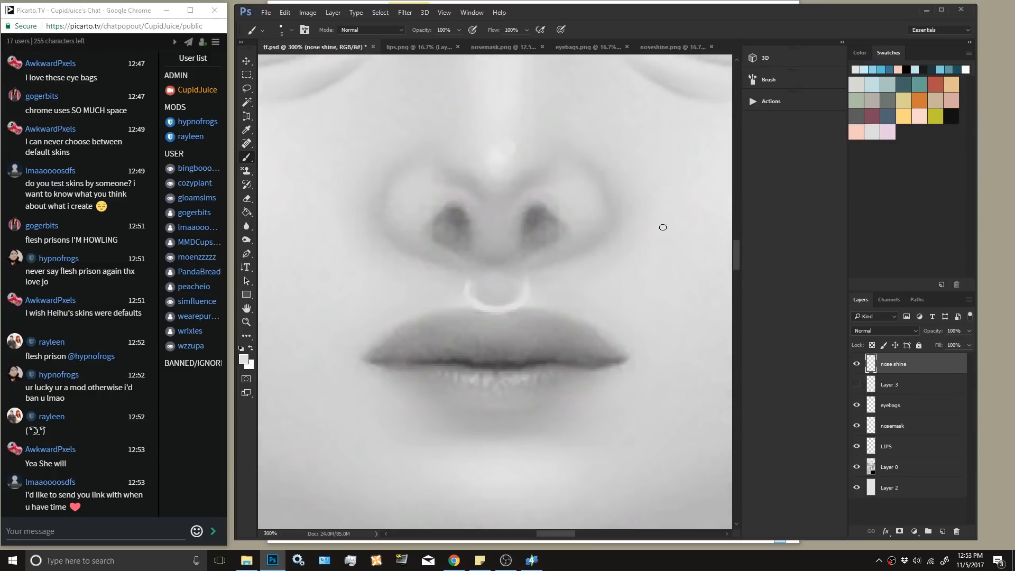
{"action": "left_click_drag", "start_coordinate": [738, 253], "coordinate": [738, 243]}
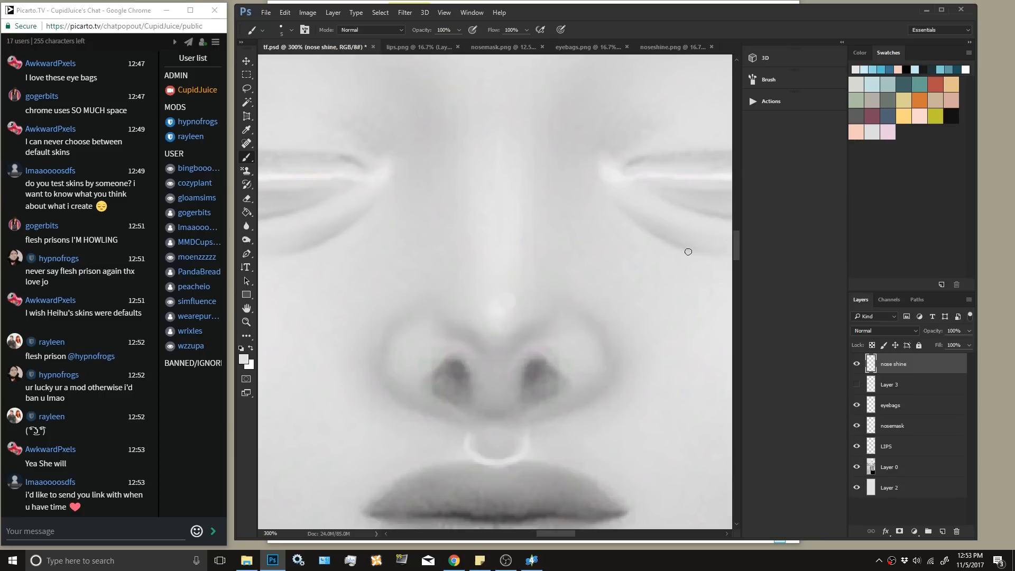
{"action": "key", "text": "ctrl+minus"}
{"action": "key", "text": "ctrl+minus"}
{"action": "key", "text": "ctrl+plus"}
{"action": "key", "text": "ctrl+plus"}
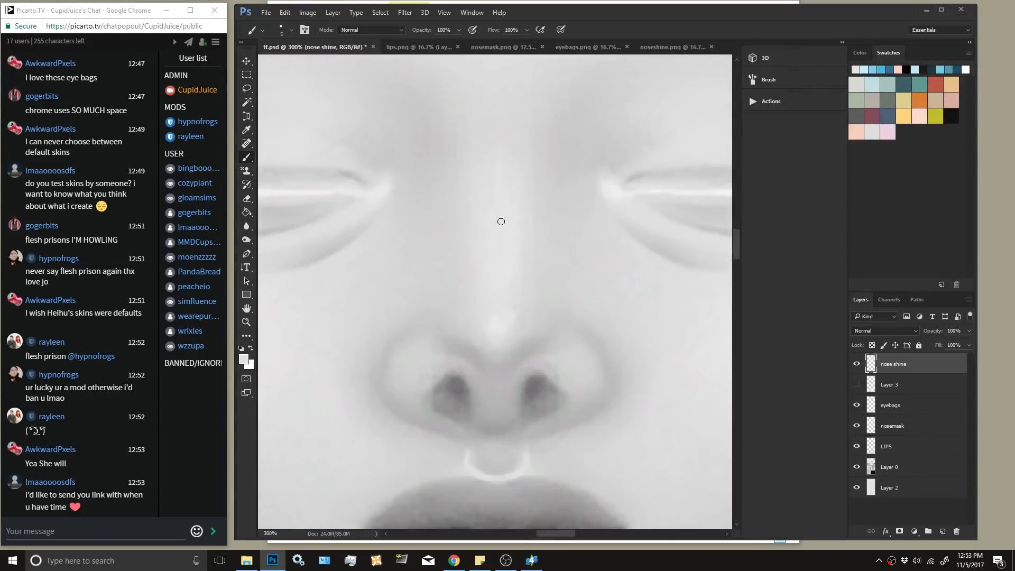
{"action": "left_click_drag", "start_coordinate": [737, 243], "coordinate": [715, 250]}
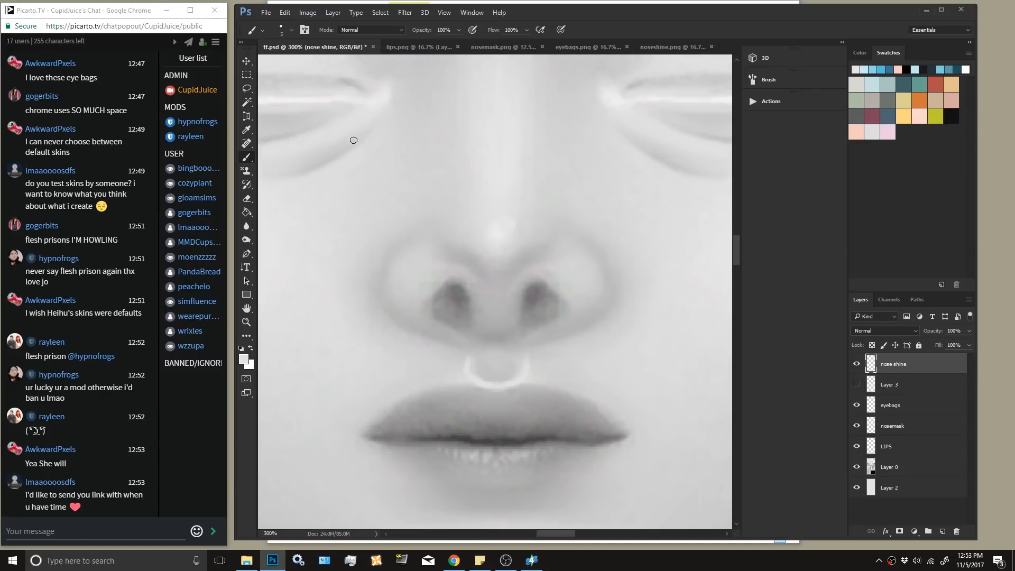
Set up the Eraser with a soft round 21 px brush at 0% hardness and 64% opacity.
{"action": "right_click", "coordinate": [245, 199]}
{"action": "left_click", "coordinate": [276, 200]}
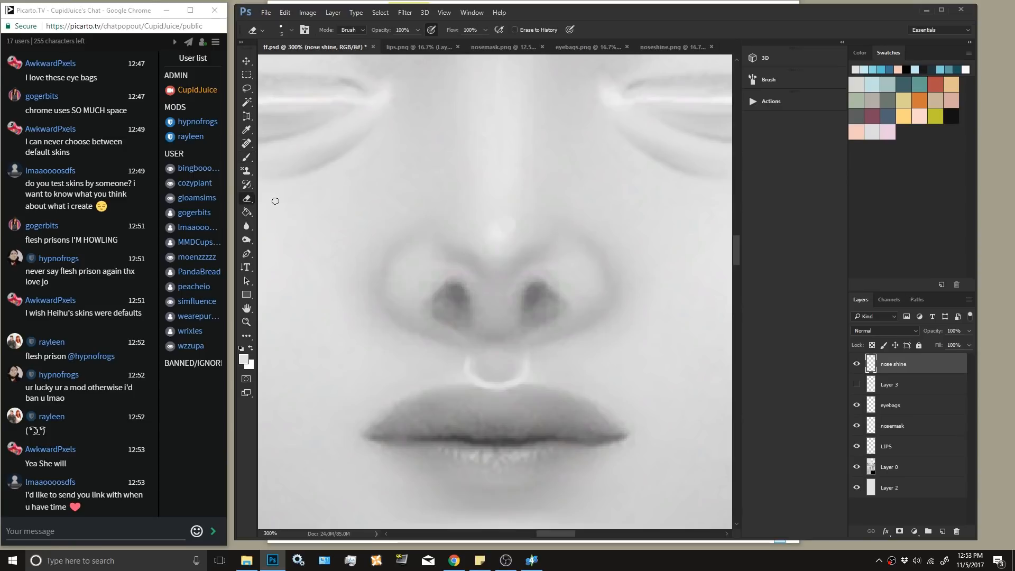
{"action": "left_click", "coordinate": [284, 36]}
{"action": "left_click_drag", "start_coordinate": [366, 167], "coordinate": [369, 123]}
{"action": "left_click", "coordinate": [258, 113]}
{"action": "left_click", "coordinate": [302, 63]}
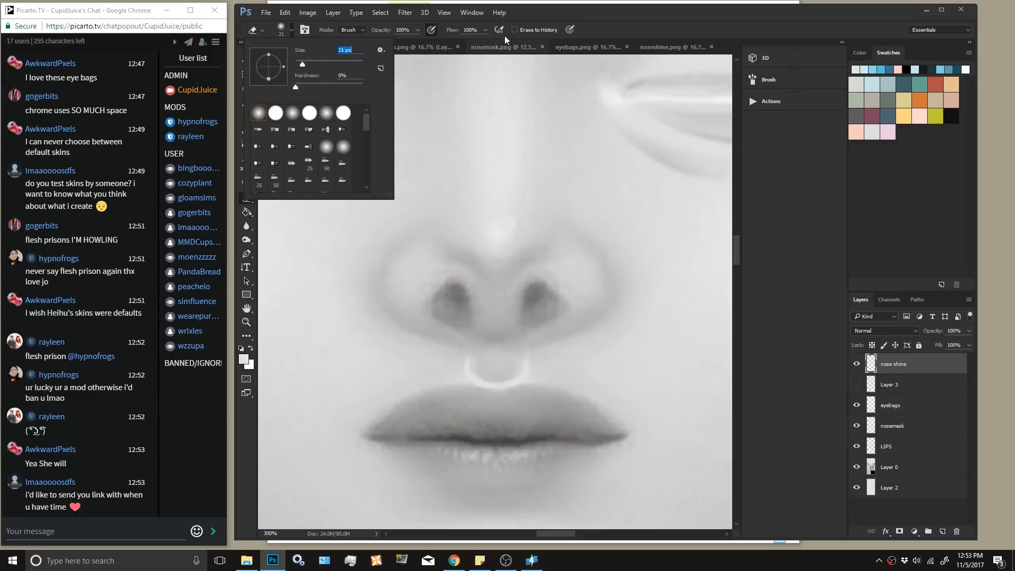
{"action": "left_click_drag", "start_coordinate": [417, 27], "coordinate": [399, 41]}
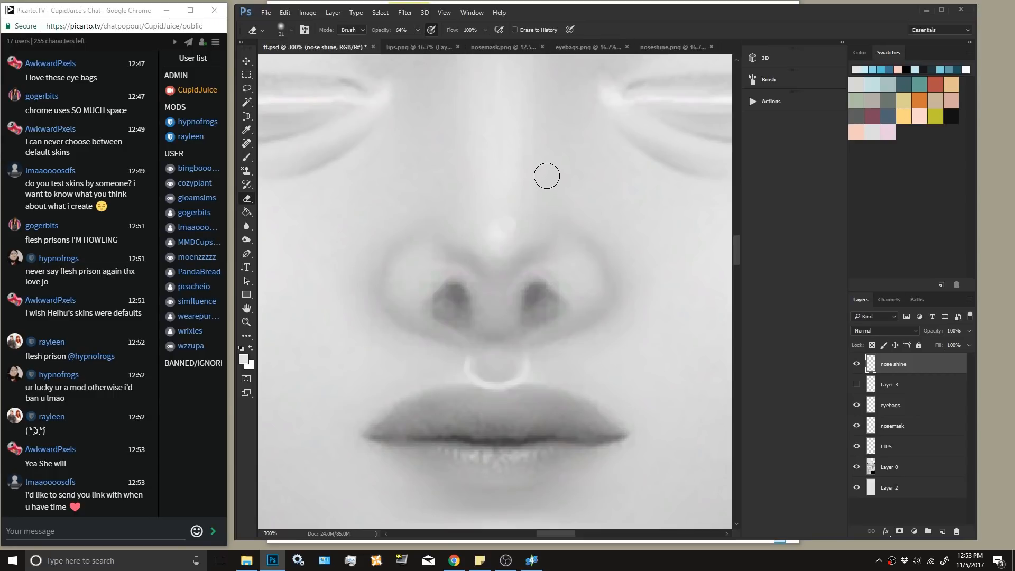
Toggle the visibility of Layer 2 off and on and inspect the highlights on the nose bridge, nose tip and upper lip.
{"action": "scroll", "coordinate": [737, 248], "scroll_direction": "up", "scroll_amount": 2}
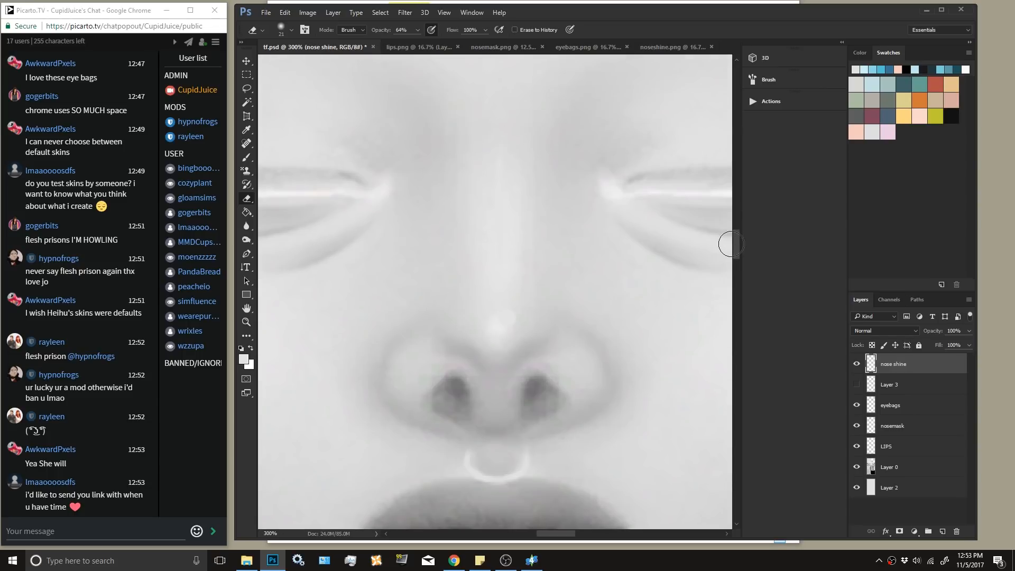
{"action": "left_click", "coordinate": [857, 487]}
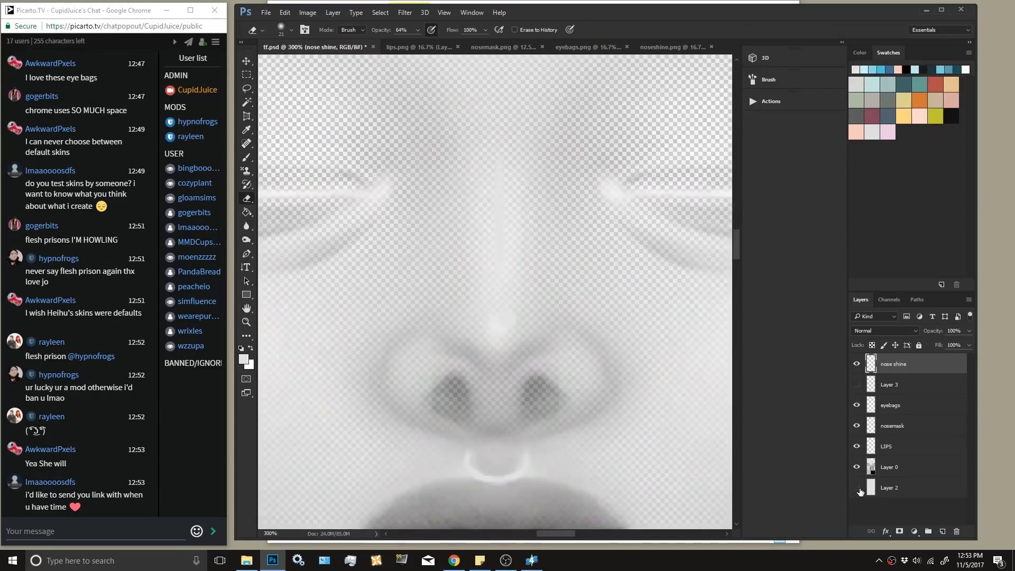
{"action": "left_click", "coordinate": [856, 487]}
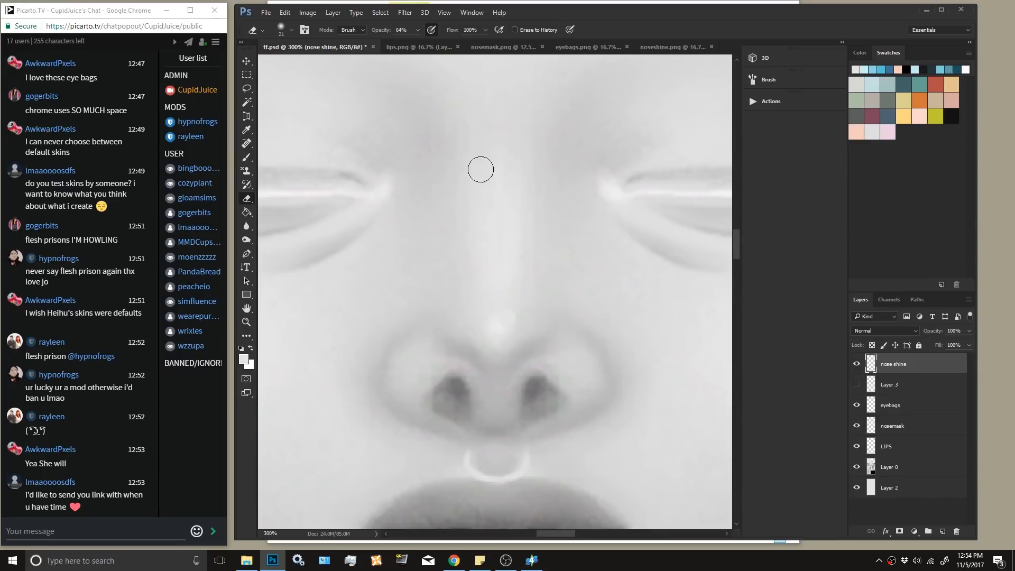
{"action": "scroll", "coordinate": [564, 273], "scroll_direction": "down", "scroll_amount": 2}
{"action": "scroll", "coordinate": [568, 264], "scroll_direction": "down", "scroll_amount": 2}
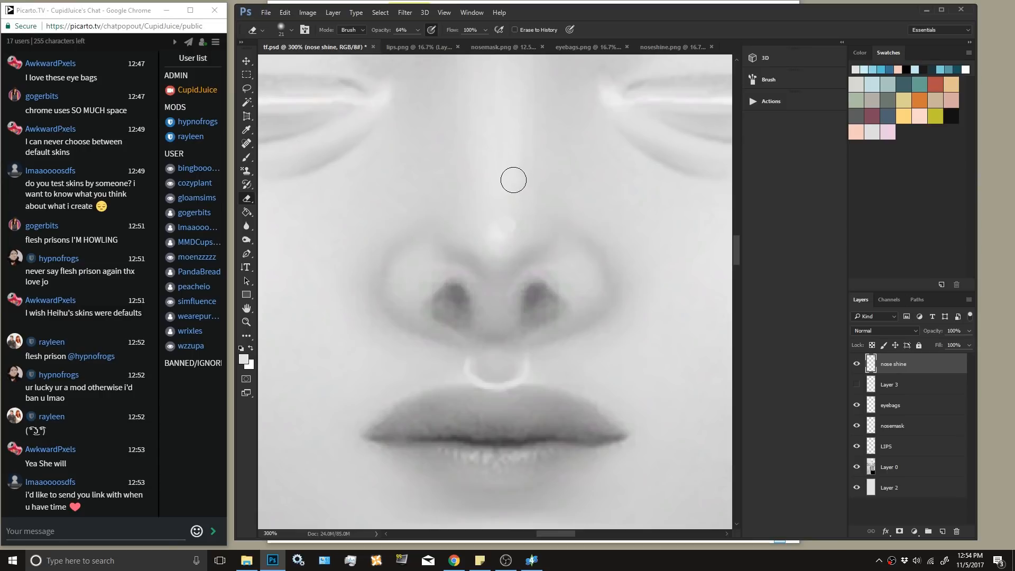
{"action": "scroll", "coordinate": [567, 354], "scroll_direction": "down", "scroll_amount": 1}
{"action": "scroll", "coordinate": [566, 354], "scroll_direction": "down", "scroll_amount": 1}
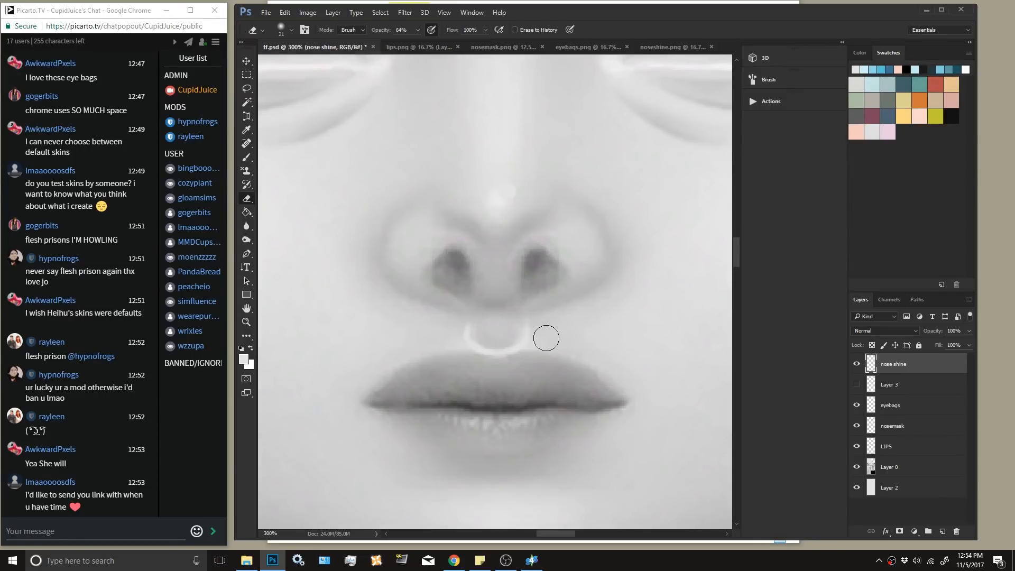
Set up the Blur tool with a soft round 14 px brush and soften the curved highlight above the upper lip.
{"action": "right_click", "coordinate": [246, 226]}
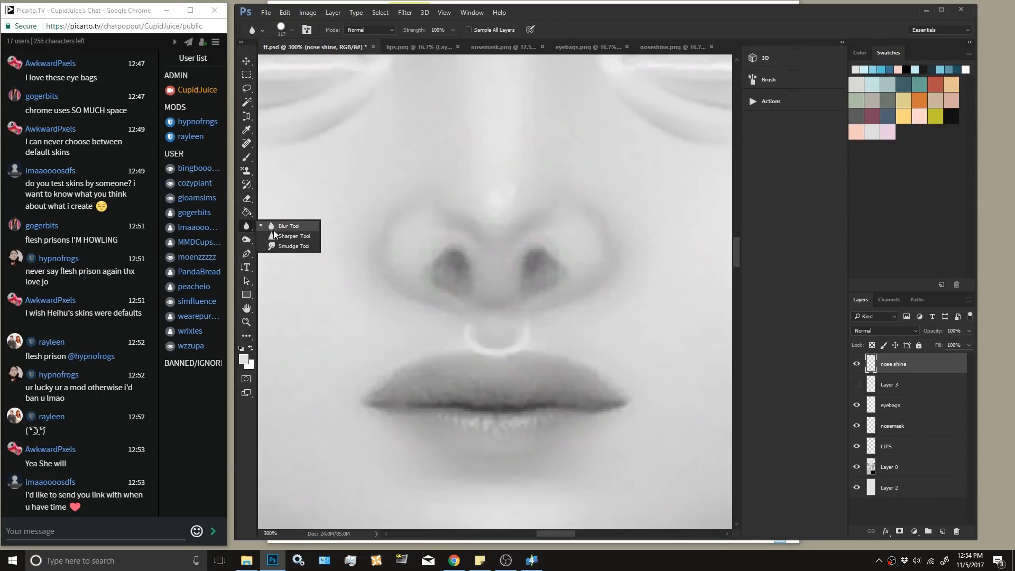
{"action": "left_click", "coordinate": [285, 226]}
{"action": "left_click", "coordinate": [284, 31]}
{"action": "left_click", "coordinate": [301, 62]}
{"action": "left_click", "coordinate": [258, 113]}
{"action": "left_click", "coordinate": [553, 34]}
{"action": "mouse_move", "coordinate": [475, 327]}
{"action": "left_mouse_down"}
{"action": "mouse_move", "coordinate": [483, 342]}
{"action": "mouse_move", "coordinate": [508, 340]}
{"action": "mouse_move", "coordinate": [517, 324]}
{"action": "mouse_move", "coordinate": [483, 339]}
{"action": "mouse_move", "coordinate": [477, 326]}
{"action": "mouse_move", "coordinate": [484, 337]}
{"action": "left_mouse_up"}
{"action": "mouse_move", "coordinate": [506, 341]}
{"action": "left_mouse_down"}
{"action": "mouse_move", "coordinate": [519, 328]}
{"action": "mouse_move", "coordinate": [489, 342]}
{"action": "mouse_move", "coordinate": [478, 324]}
{"action": "mouse_move", "coordinate": [478, 335]}
{"action": "mouse_move", "coordinate": [501, 343]}
{"action": "mouse_move", "coordinate": [516, 322]}
{"action": "mouse_move", "coordinate": [460, 319]}
{"action": "mouse_move", "coordinate": [457, 335]}
{"action": "mouse_move", "coordinate": [537, 333]}
{"action": "mouse_move", "coordinate": [537, 324]}
{"action": "mouse_move", "coordinate": [523, 354]}
{"action": "mouse_move", "coordinate": [494, 366]}
{"action": "left_mouse_up"}
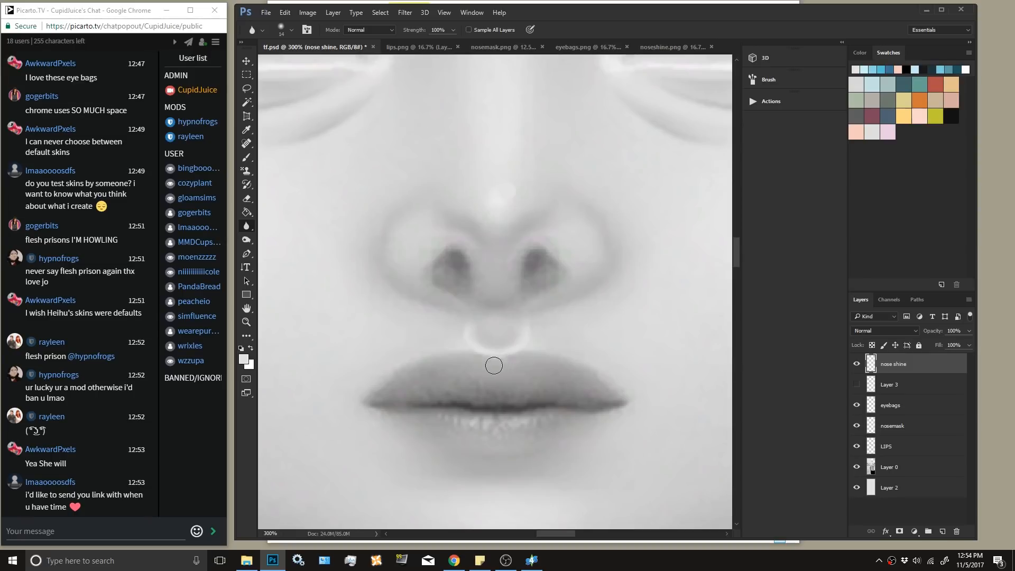
Thin the highlight above the upper lip with a 14 px Eraser and check the face as a whole.
{"action": "left_click", "coordinate": [247, 198]}
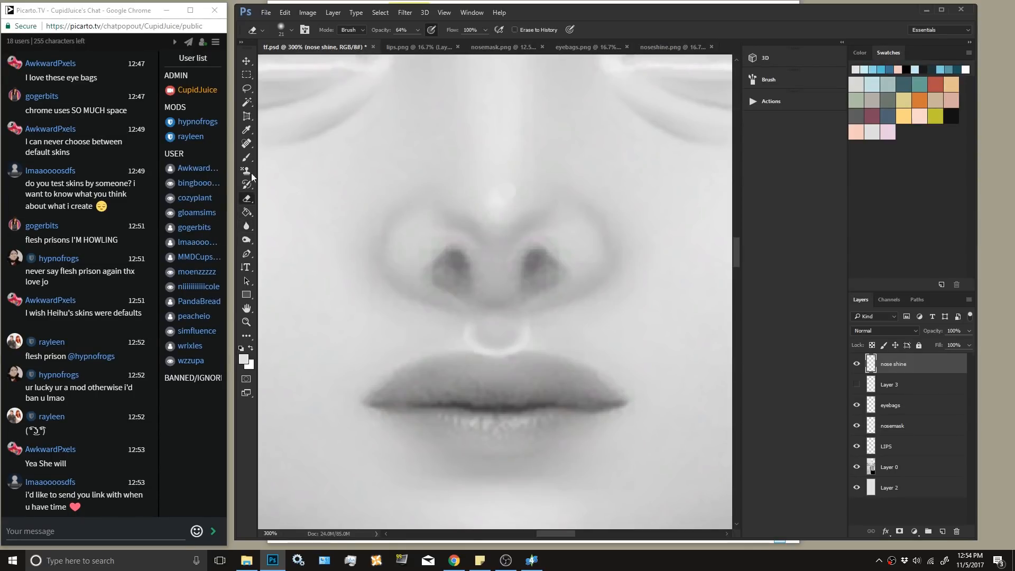
{"action": "left_click", "coordinate": [285, 30]}
{"action": "key", "text": "Return"}
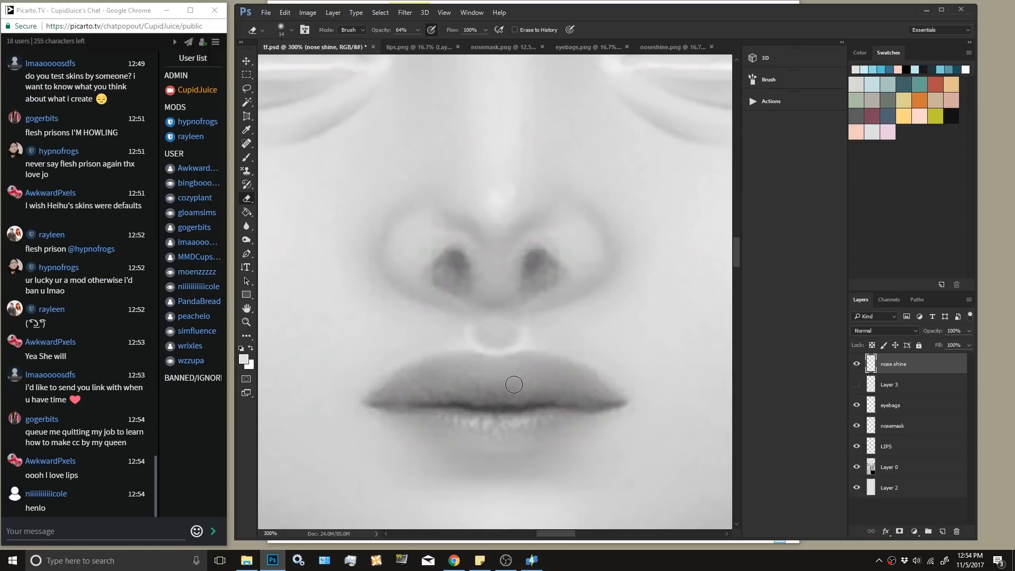
{"action": "key", "text": "ctrl+minus"}
{"action": "key", "text": "ctrl+minus"}
{"action": "key", "text": "ctrl+minus"}
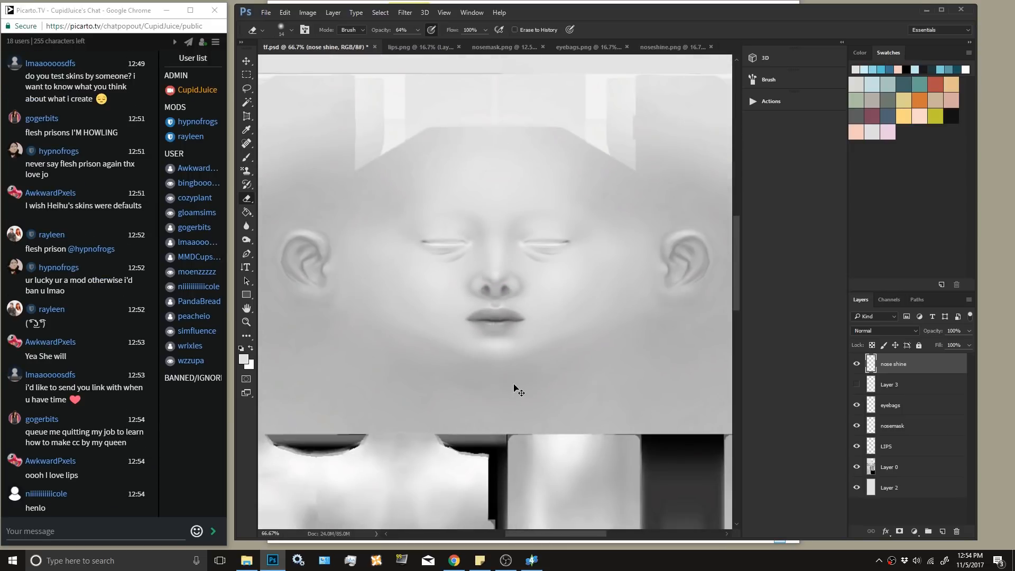
{"action": "key", "text": "ctrl+plus"}
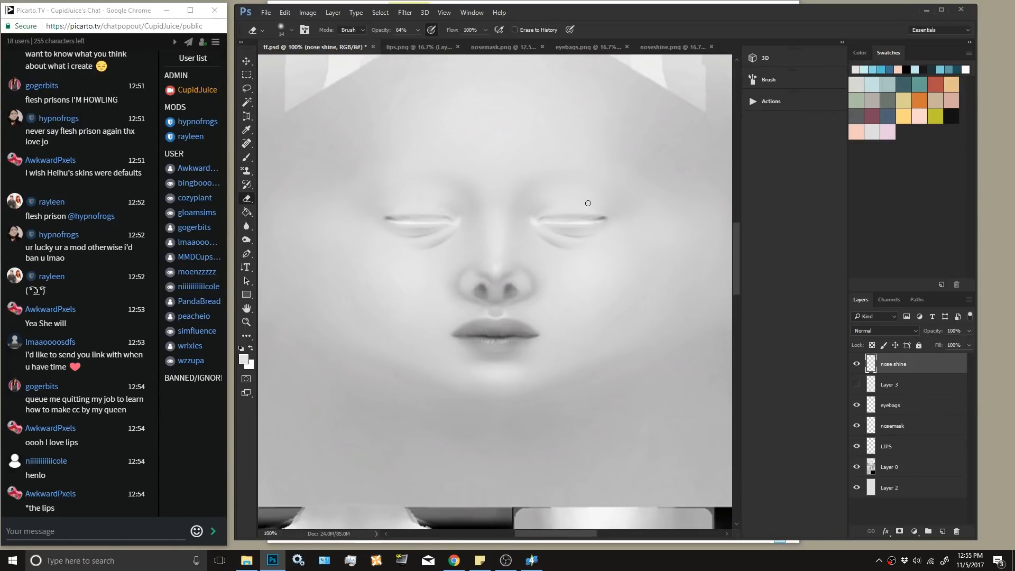
{"action": "key", "text": "ctrl+minus"}
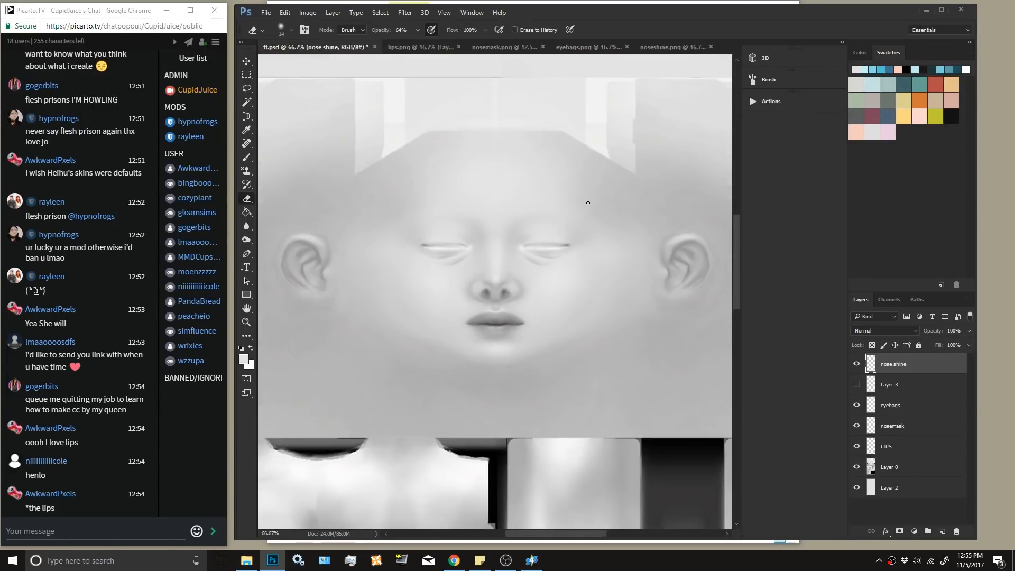
Delete the hidden Layer 3 from tf.psd.
{"action": "right_click", "coordinate": [910, 386]}
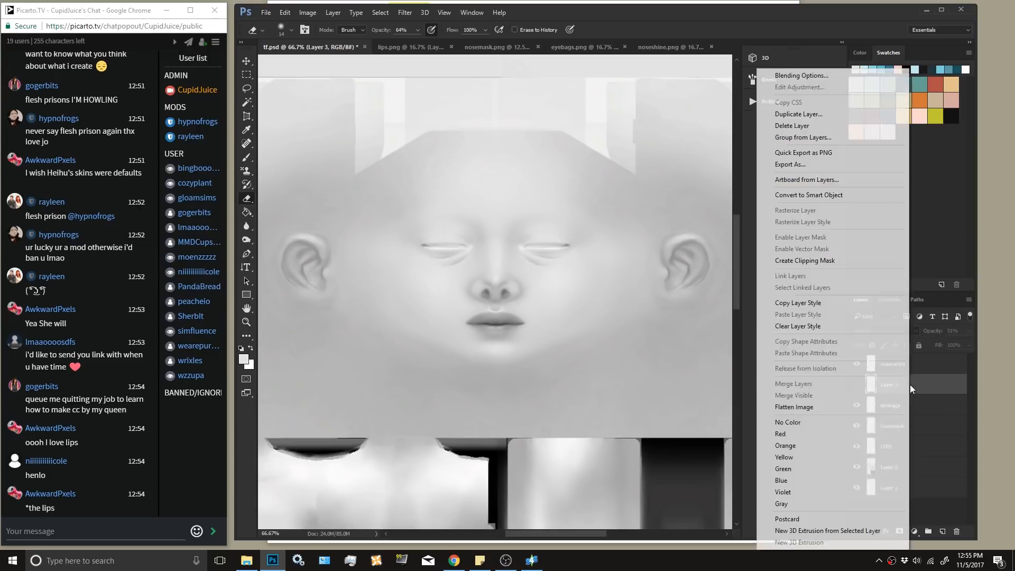
{"action": "left_click", "coordinate": [800, 126]}
{"action": "left_click", "coordinate": [569, 209]}
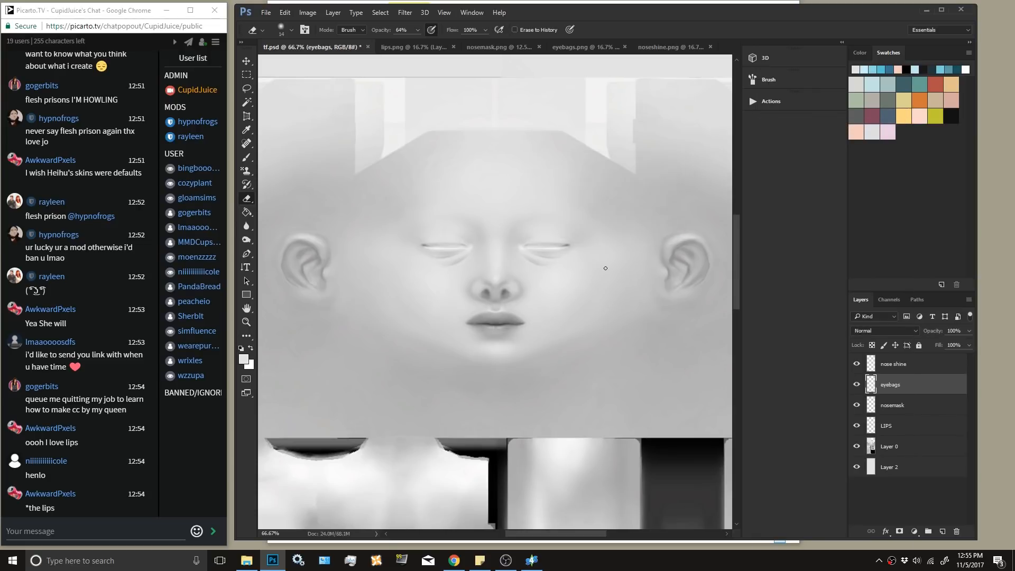
Switch to Sims 4 Studio to look at the forehead wrinkles package on the character, and return to Photoshop.
{"action": "left_click", "coordinate": [542, 562]}
{"action": "left_click", "coordinate": [578, 168]}
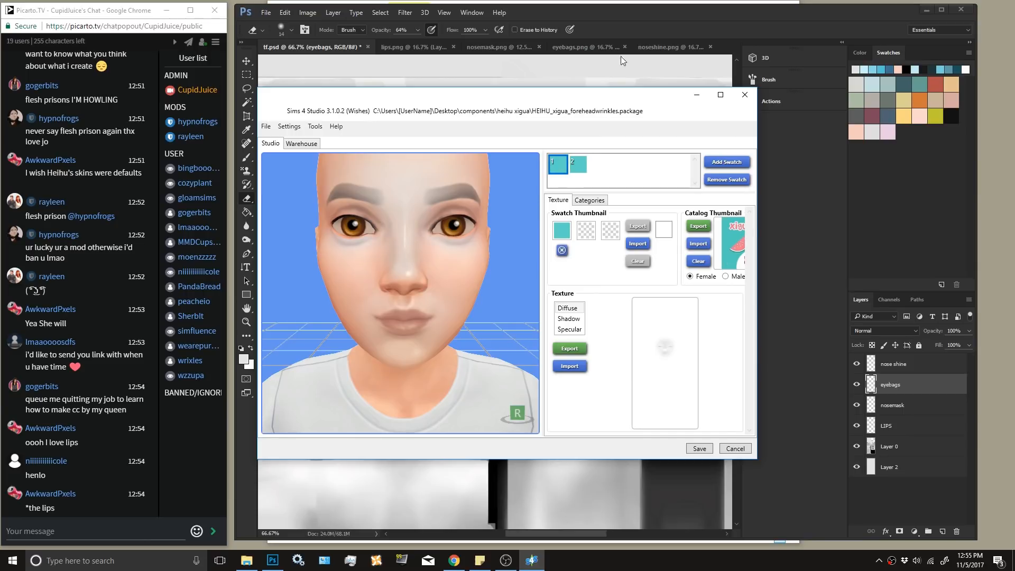
{"action": "left_click", "coordinate": [610, 27]}
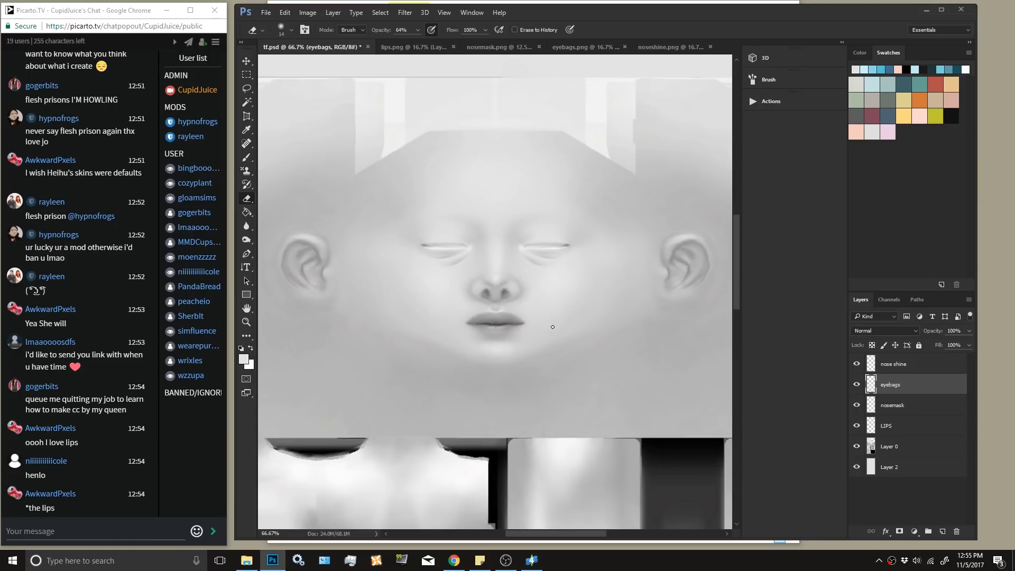
Try to soften the upper lip texture on the LIPS layer with the Blur tool at 100% strength.
{"action": "scroll", "coordinate": [552, 326], "scroll_direction": "down", "scroll_amount": 1}
{"action": "left_click", "coordinate": [909, 368]}
{"action": "left_click", "coordinate": [899, 427]}
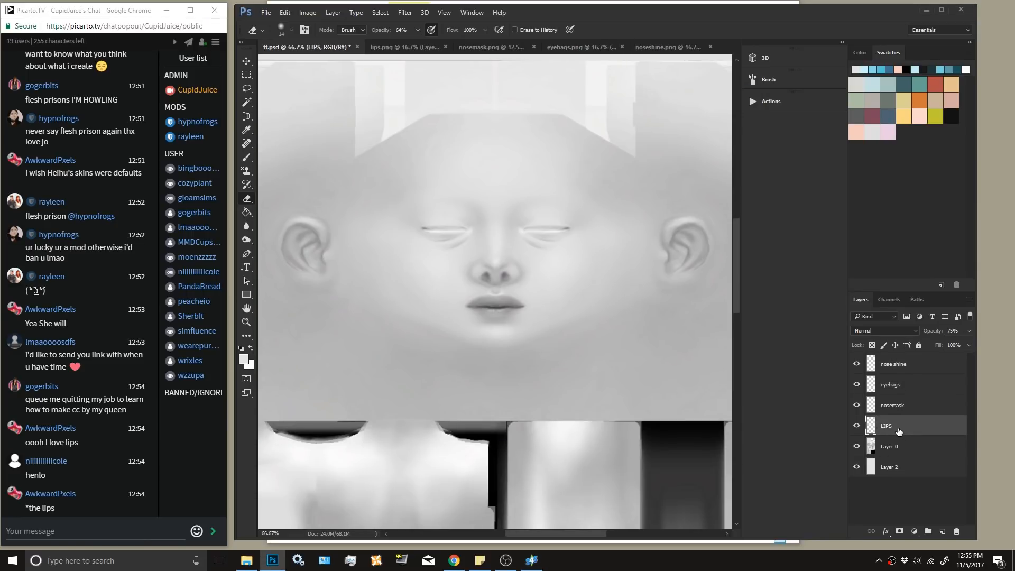
{"action": "key", "text": "ctrl+plus"}
{"action": "key", "text": "ctrl+plus"}
{"action": "key", "text": "ctrl+plus"}
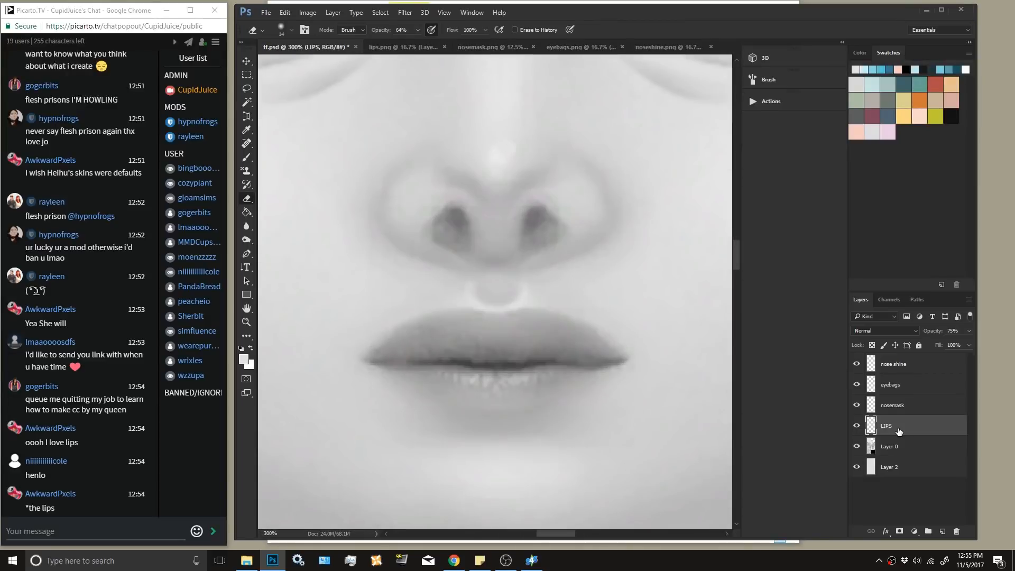
{"action": "left_click", "coordinate": [246, 226]}
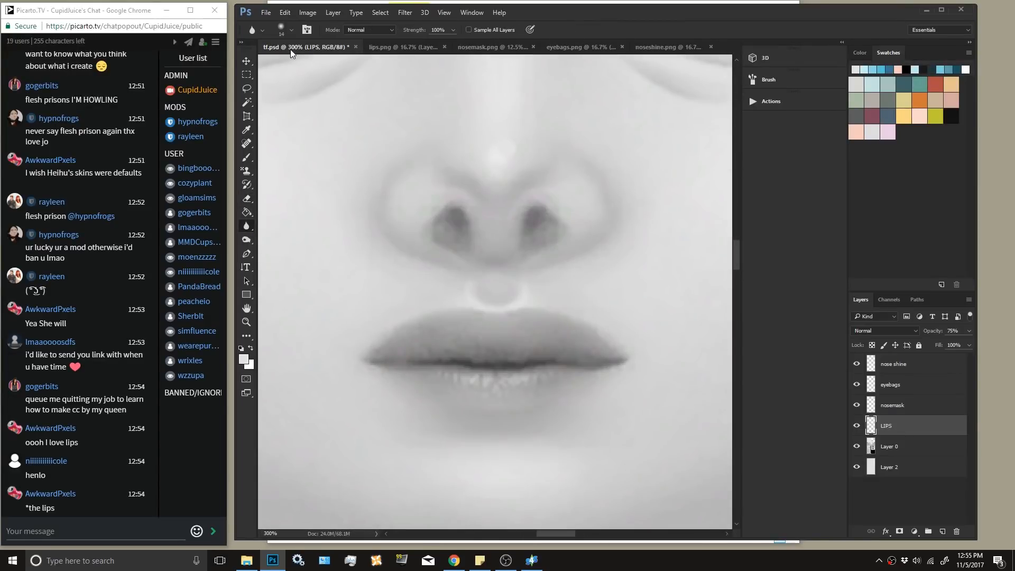
{"action": "mouse_move", "coordinate": [453, 335]}
{"action": "left_mouse_down"}
{"action": "mouse_move", "coordinate": [484, 348]}
{"action": "mouse_move", "coordinate": [533, 336]}
{"action": "mouse_move", "coordinate": [524, 344]}
{"action": "mouse_move", "coordinate": [600, 350]}
{"action": "mouse_move", "coordinate": [559, 331]}
{"action": "mouse_move", "coordinate": [501, 326]}
{"action": "mouse_move", "coordinate": [402, 349]}
{"action": "mouse_move", "coordinate": [435, 330]}
{"action": "left_mouse_up"}
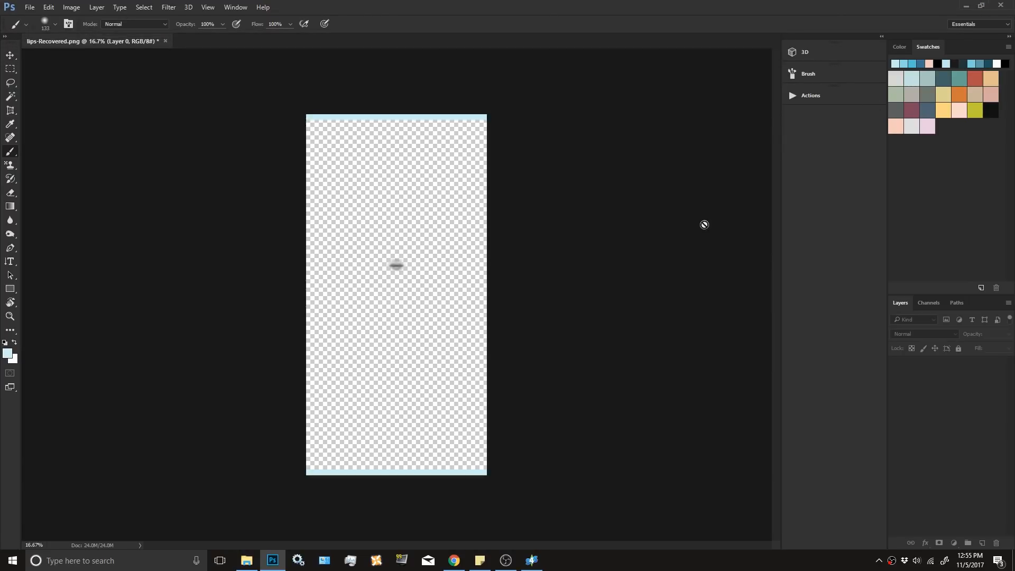
Restore the Photoshop window to a smaller floating size and place it beside the chat window.
{"action": "left_click", "coordinate": [982, 6]}
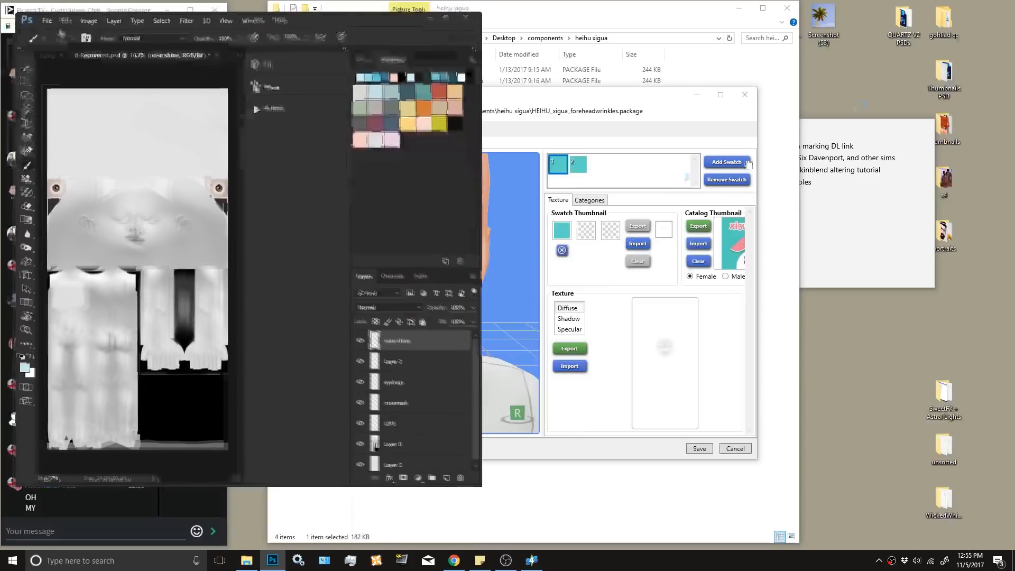
{"action": "left_click_drag", "start_coordinate": [352, 25], "coordinate": [694, 49]}
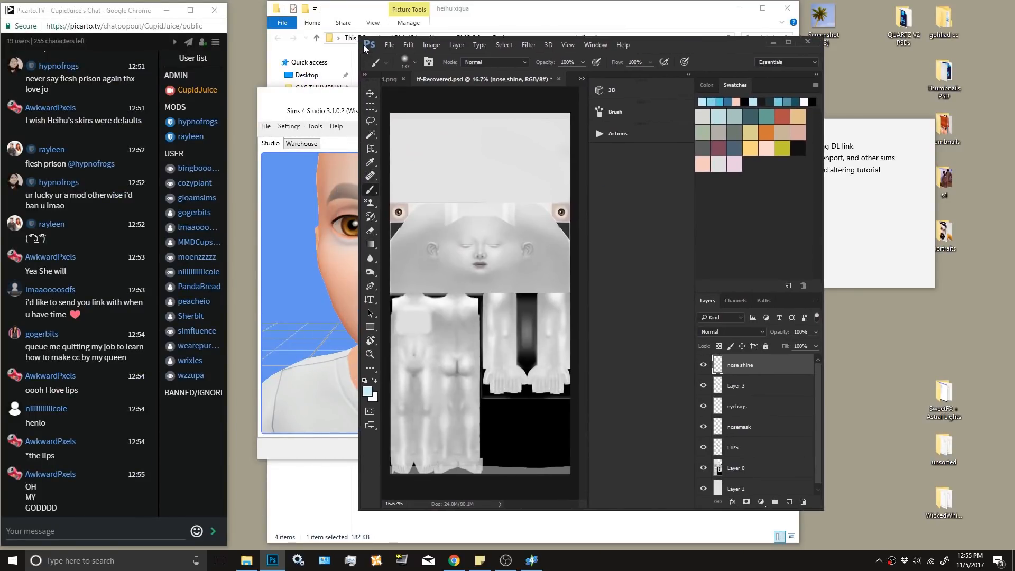
{"action": "left_click_drag", "start_coordinate": [356, 36], "coordinate": [250, 10]}
Save the recovered skin document as tf-Recovered in Photoshop format with layers in the components folder.
{"action": "left_click", "coordinate": [280, 17]}
{"action": "left_click", "coordinate": [295, 135]}
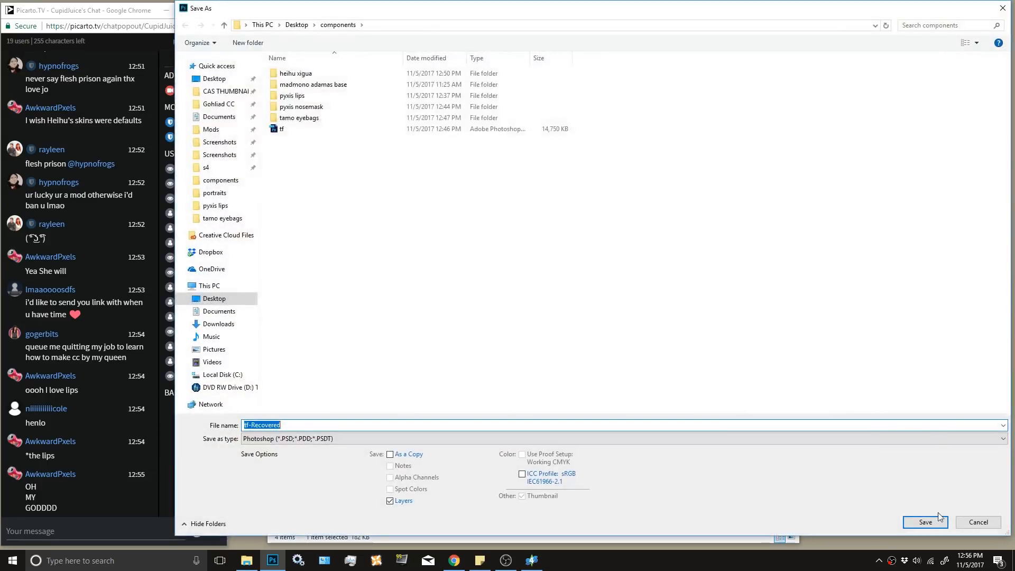
{"action": "left_click", "coordinate": [256, 425]}
{"action": "double_click", "coordinate": [282, 425]}
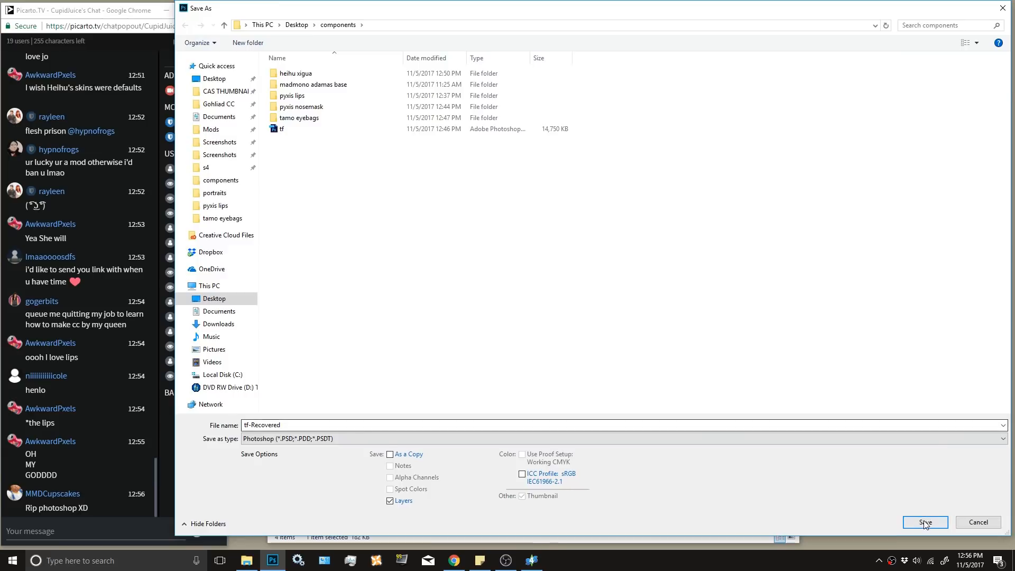
{"action": "left_click", "coordinate": [925, 523]}
{"action": "left_click", "coordinate": [627, 171]}
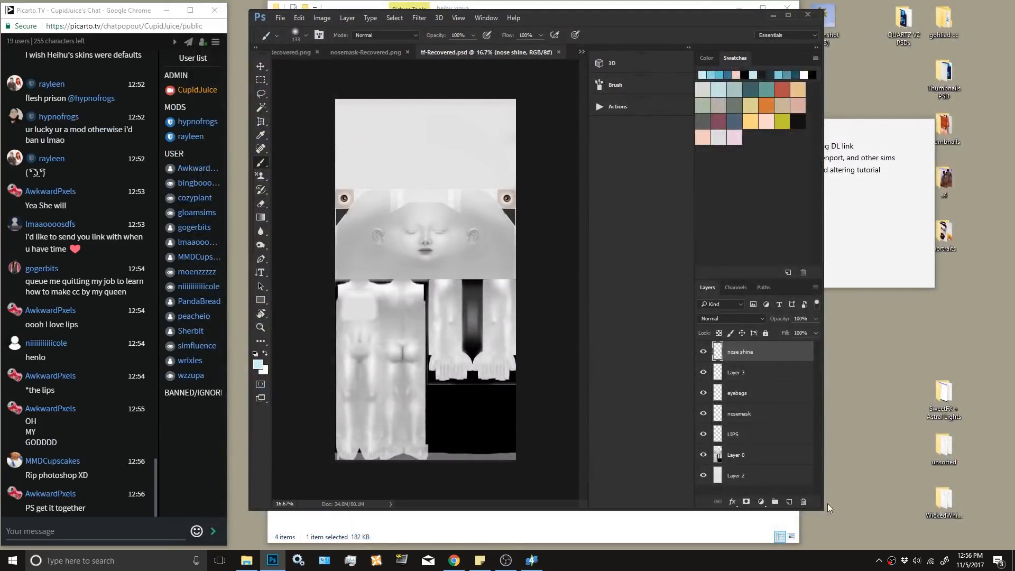
Enlarge the Photoshop window and show the skin texture at 33.3%.
{"action": "left_click_drag", "start_coordinate": [823, 517], "coordinate": [1003, 543]}
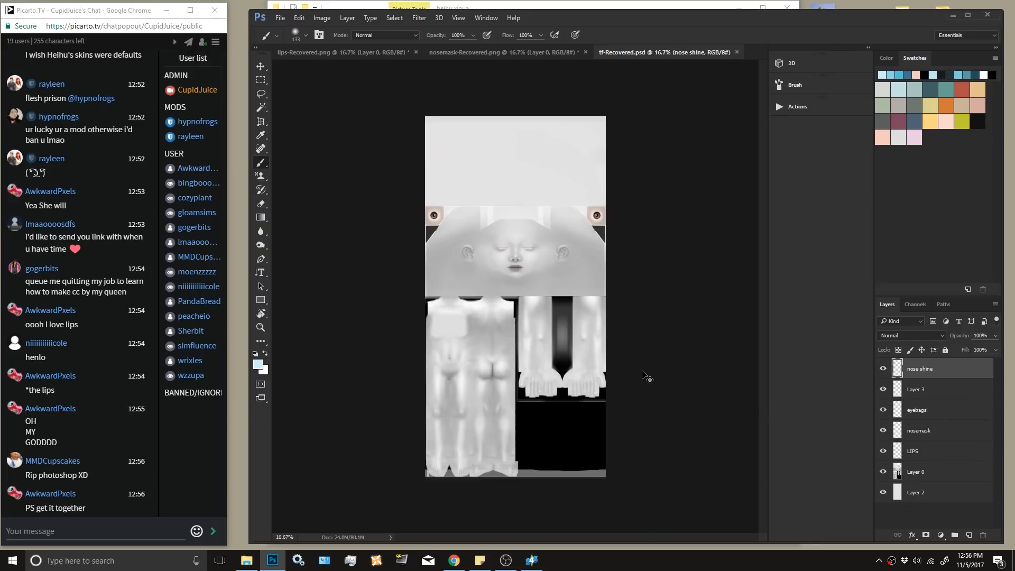
{"action": "key", "text": "ctrl+plus"}
{"action": "key", "text": "ctrl+plus"}
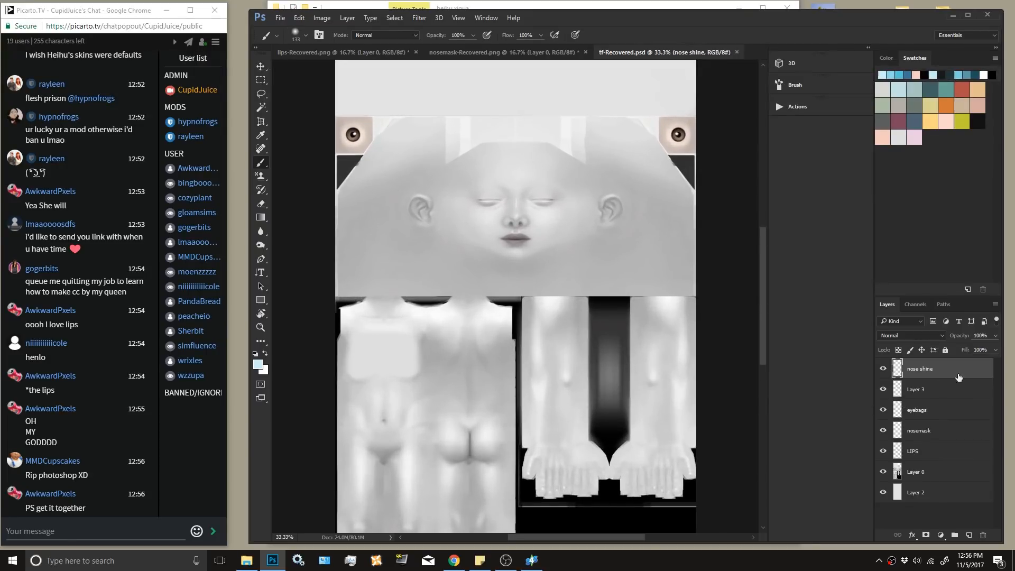
Compare the face with Layer 3 shown and hidden, and delete that layer from tf-Recovered.psd.
{"action": "left_click", "coordinate": [950, 390]}
{"action": "left_click", "coordinate": [883, 390]}
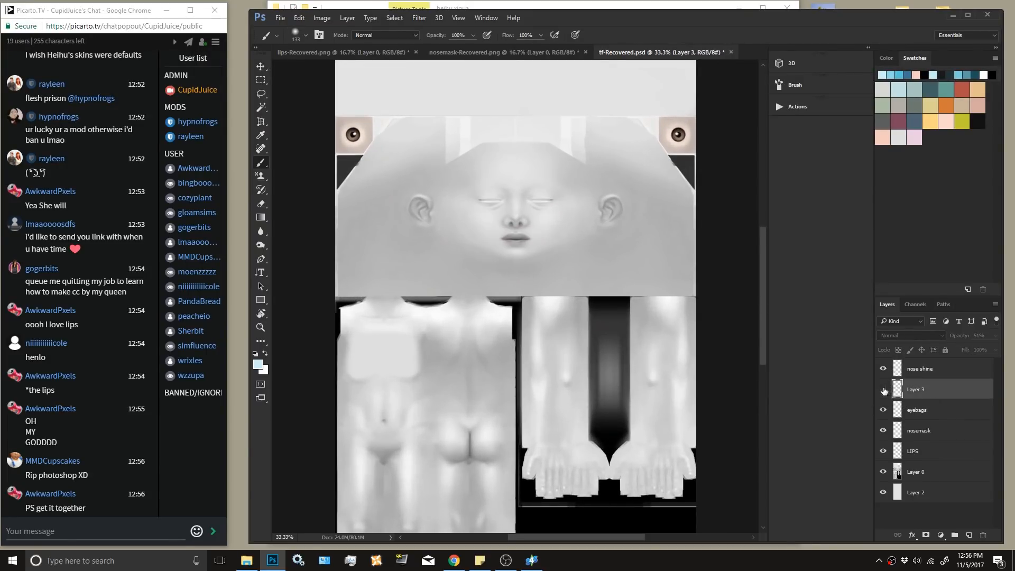
{"action": "left_click", "coordinate": [883, 390]}
{"action": "left_click", "coordinate": [883, 390]}
{"action": "right_click", "coordinate": [928, 389]}
{"action": "left_click", "coordinate": [824, 130]}
{"action": "left_click", "coordinate": [604, 214]}
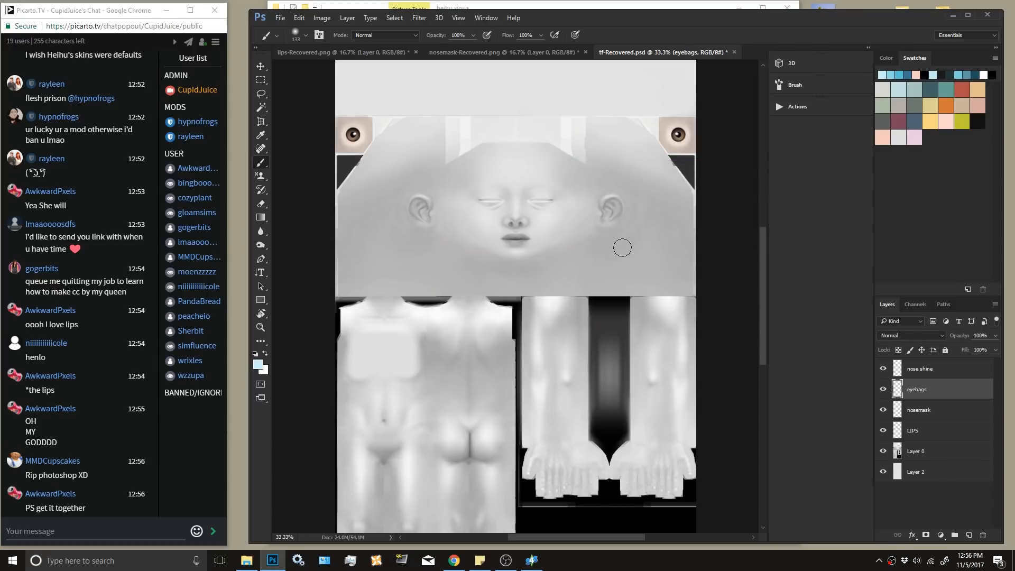
Hide the plain backing Layer 2 beneath the skin texture and delete it.
{"action": "left_click", "coordinate": [929, 476]}
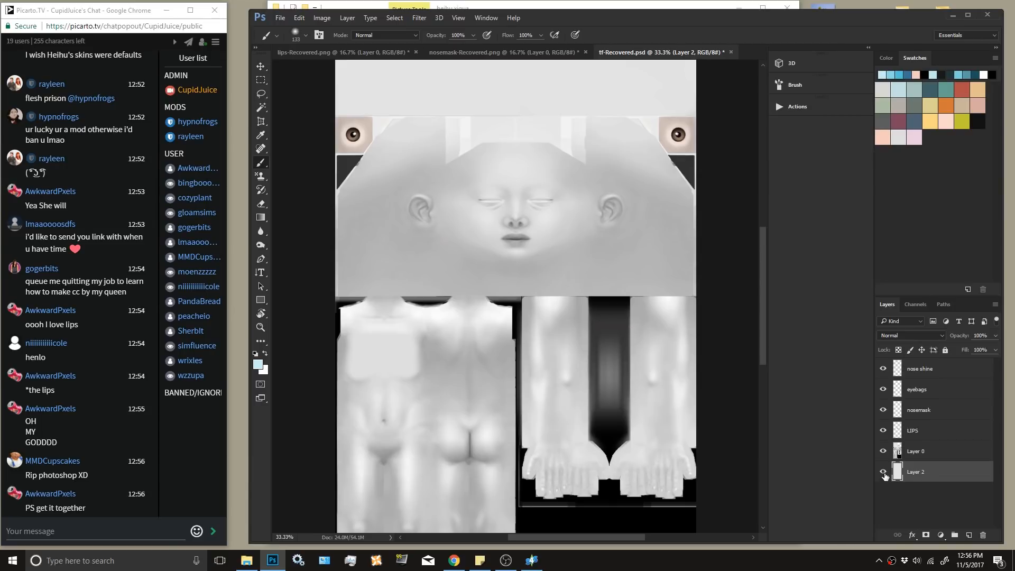
{"action": "left_click_drag", "start_coordinate": [767, 276], "coordinate": [765, 257]}
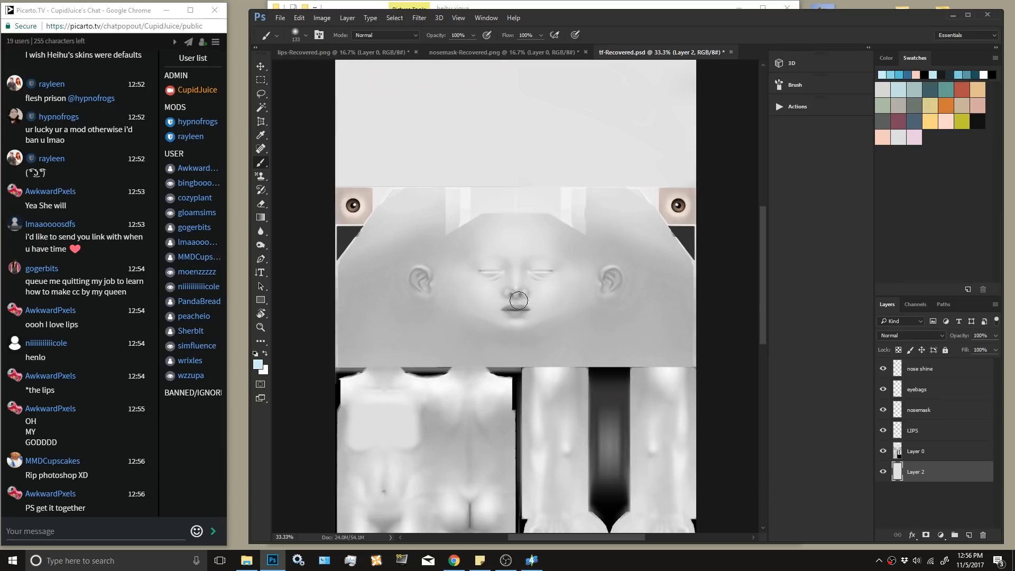
{"action": "left_click", "coordinate": [883, 472]}
{"action": "right_click", "coordinate": [930, 477]}
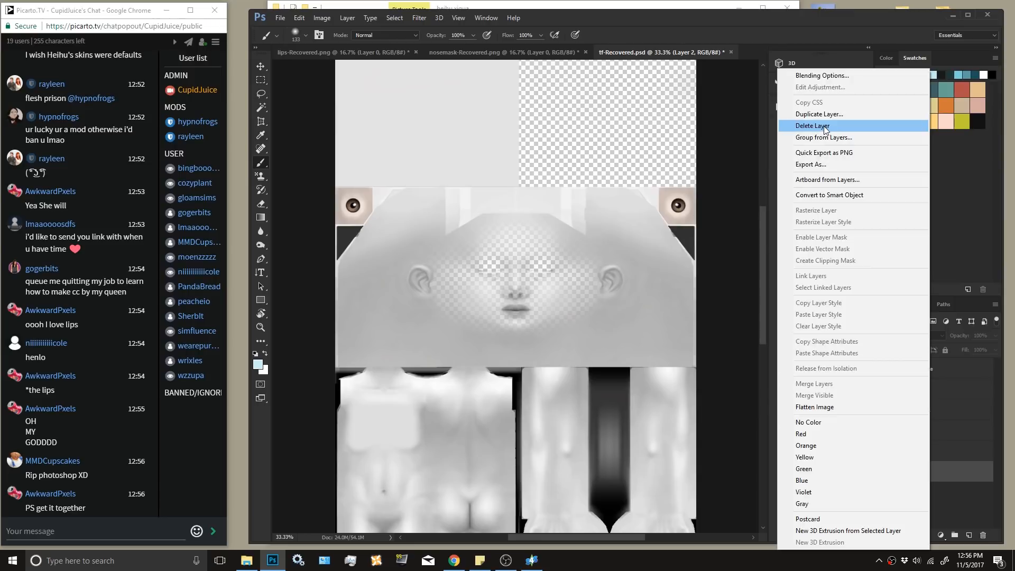
{"action": "left_click", "coordinate": [809, 126]}
{"action": "left_click", "coordinate": [605, 214]}
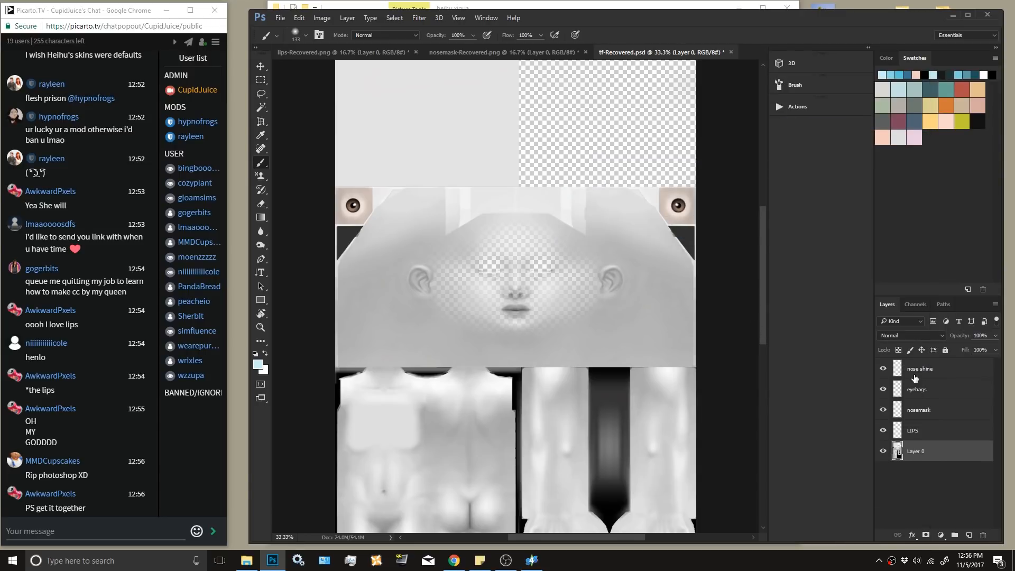
Save tf-Recovered.psd and export it as PNG, replacing tf in the components folder, with None / Fast compression and no interlacing.
{"action": "left_click", "coordinate": [280, 18]}
{"action": "left_click", "coordinate": [296, 120]}
{"action": "left_click", "coordinate": [280, 18]}
{"action": "left_click", "coordinate": [296, 131]}
{"action": "left_click", "coordinate": [304, 438]}
{"action": "left_click", "coordinate": [288, 403]}
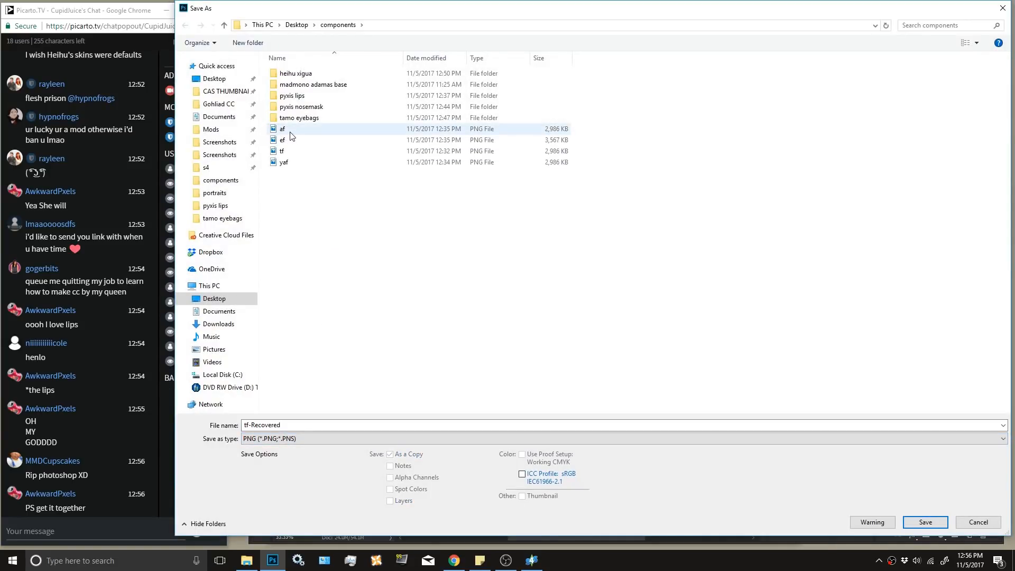
{"action": "mouse_move", "coordinate": [362, 9]}
{"action": "left_mouse_down"}
{"action": "mouse_move", "coordinate": [368, 146]}
{"action": "mouse_move", "coordinate": [360, 18]}
{"action": "left_mouse_up"}
{"action": "left_click", "coordinate": [288, 160]}
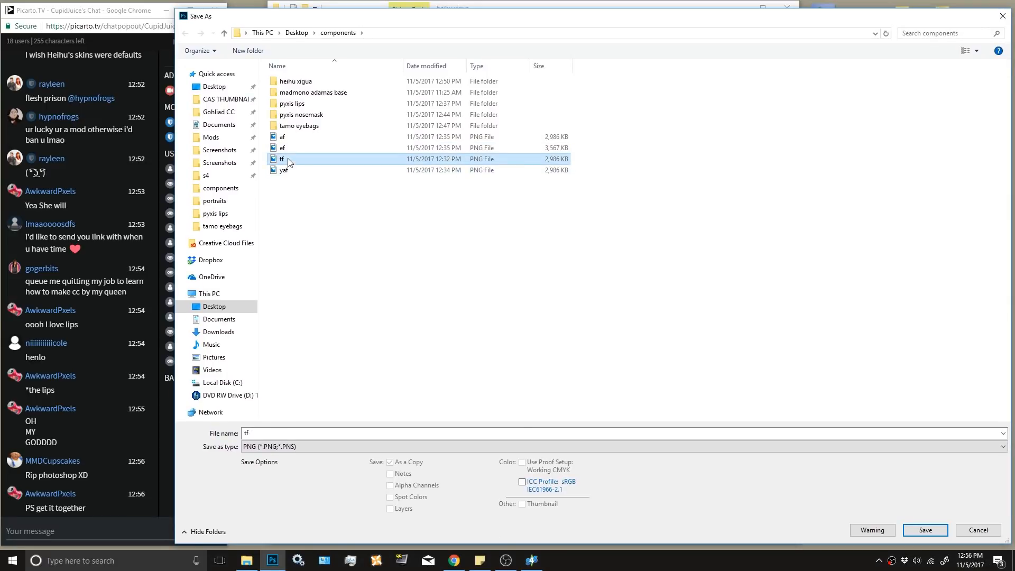
{"action": "left_click", "coordinate": [925, 530]}
{"action": "left_click", "coordinate": [544, 276]}
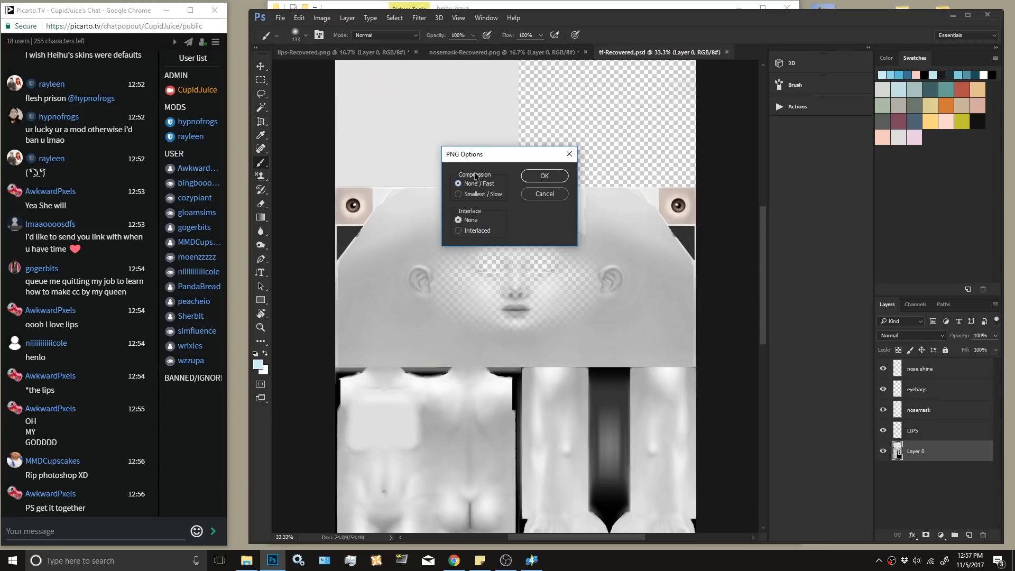
{"action": "left_click", "coordinate": [545, 178]}
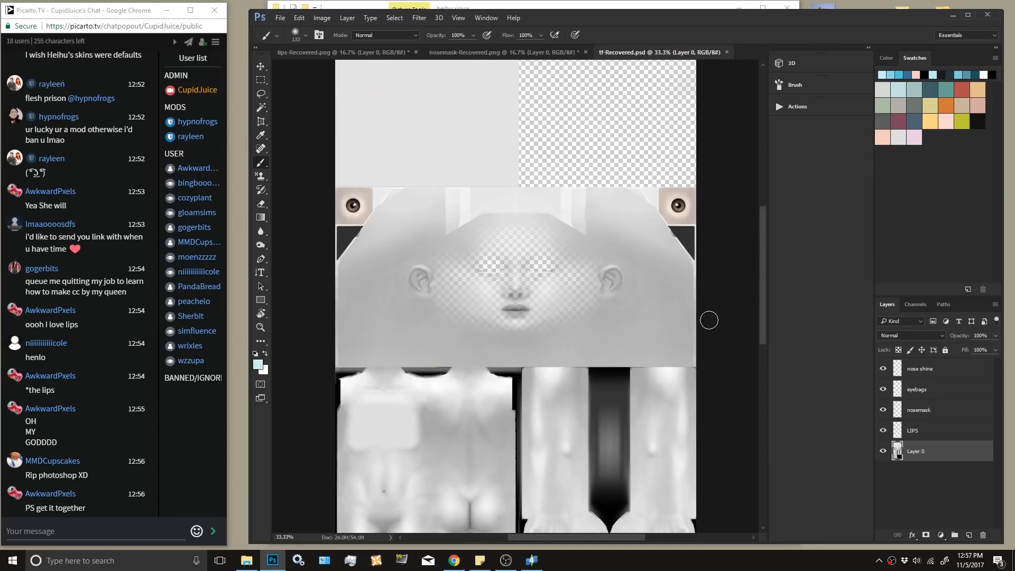
Close the nosemask-Recovered.png and lips-Recovered.png documents without saving their changes.
{"action": "left_click", "coordinate": [585, 52]}
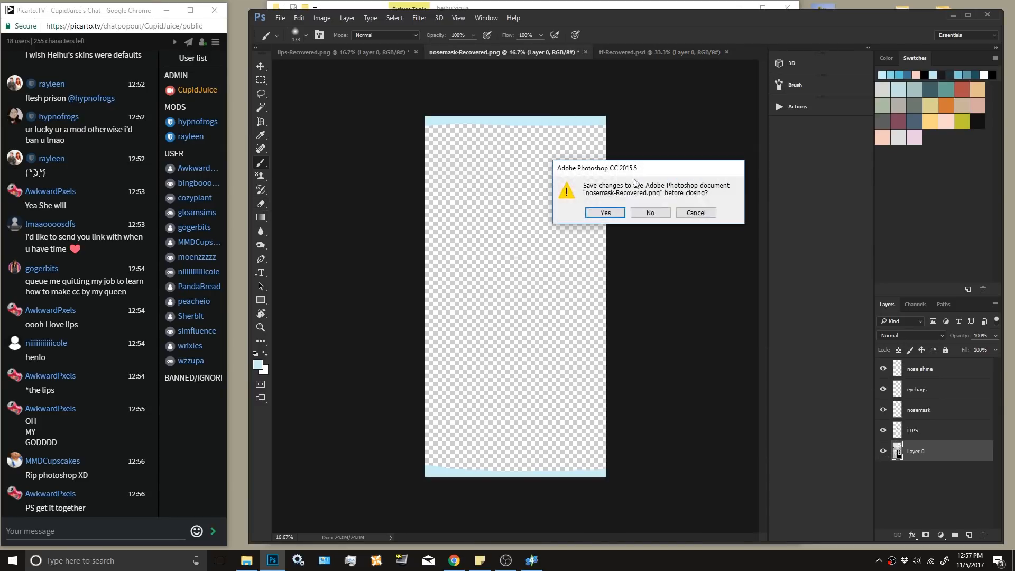
{"action": "left_click", "coordinate": [656, 212]}
{"action": "left_click", "coordinate": [386, 53]}
{"action": "left_click", "coordinate": [416, 51]}
{"action": "left_click", "coordinate": [654, 213]}
Open the af PNG skin texture from the components folder.
{"action": "left_click", "coordinate": [280, 17]}
{"action": "left_click", "coordinate": [294, 43]}
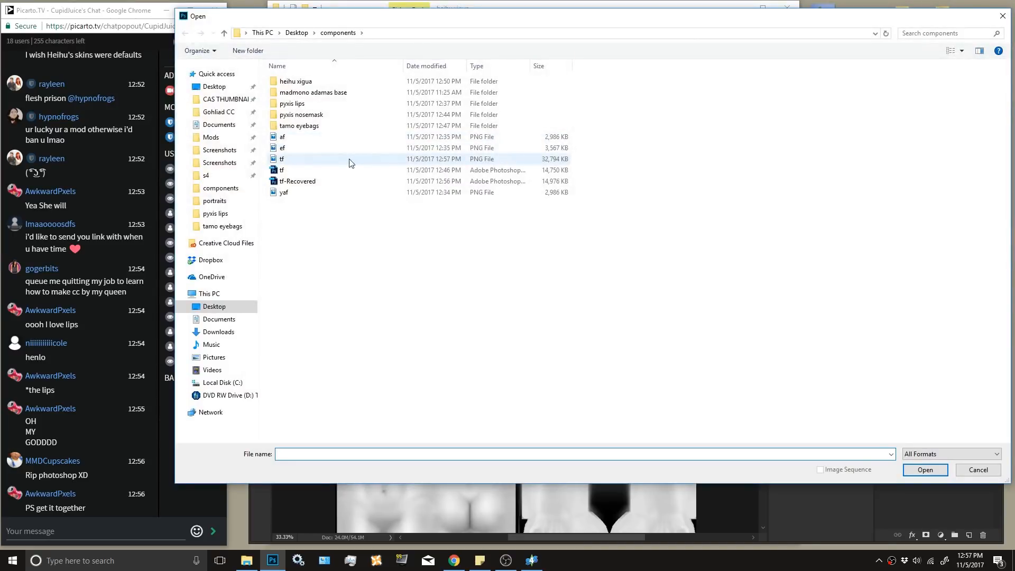
{"action": "double_click", "coordinate": [322, 140]}
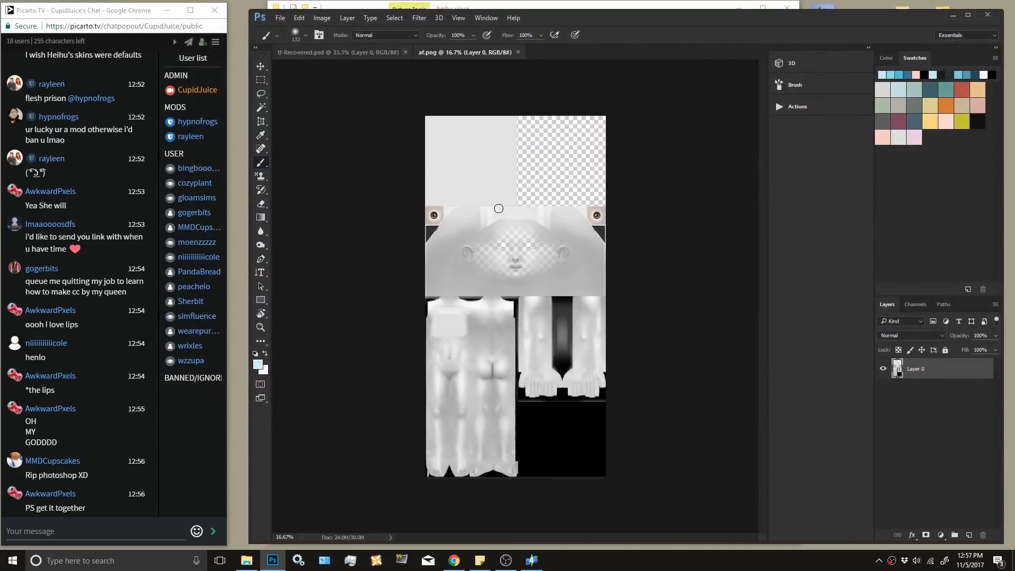
In tf-Recovered.psd, hide Layer 0 and marquee-select thin full-width strips along the canvas's upper and lower edges.
{"action": "left_click", "coordinate": [348, 53]}
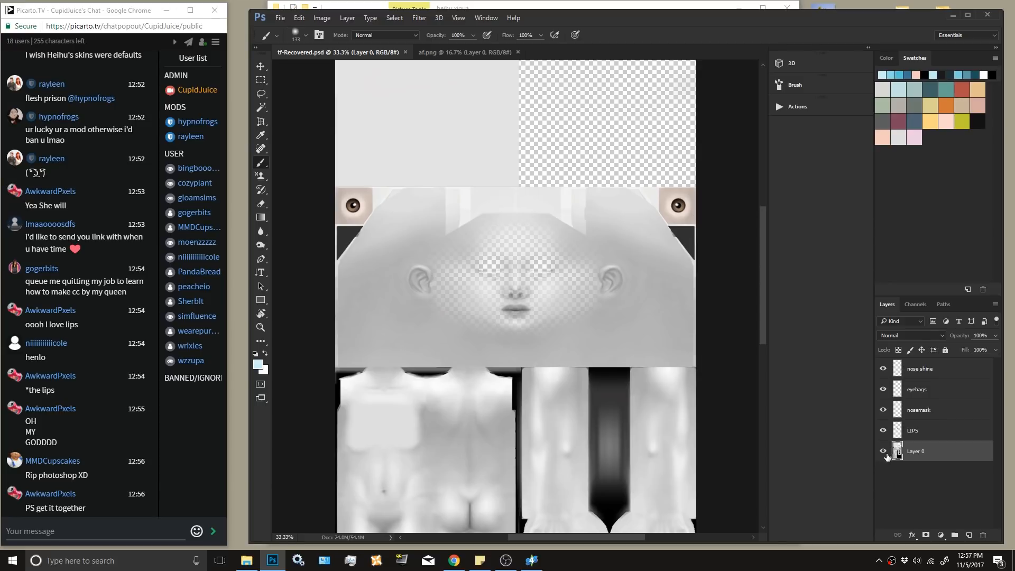
{"action": "left_click", "coordinate": [883, 450]}
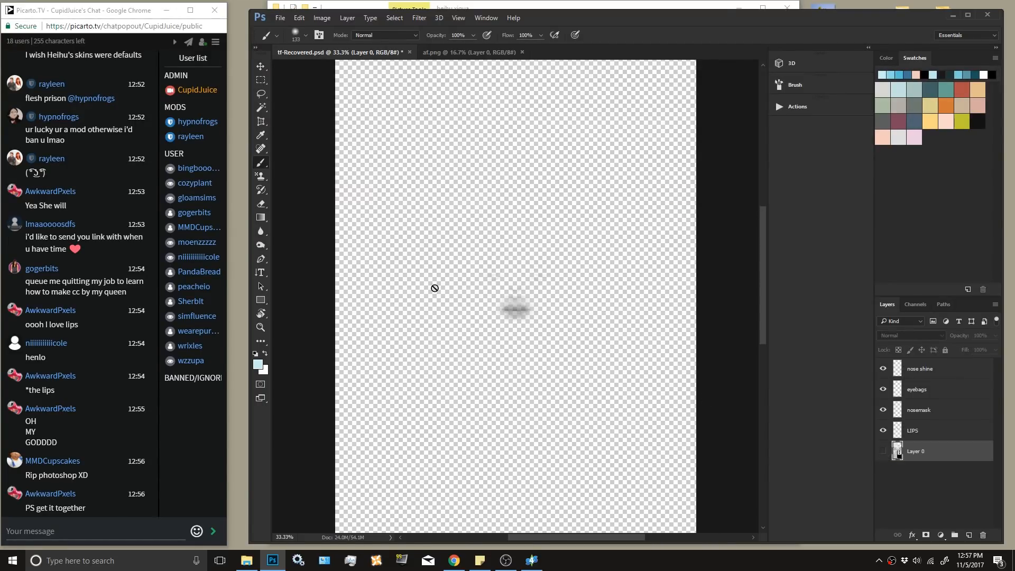
{"action": "key", "text": "ctrl+minus"}
{"action": "key", "text": "ctrl+minus"}
{"action": "left_click", "coordinate": [261, 80]}
{"action": "left_click", "coordinate": [494, 37]}
{"action": "left_click", "coordinate": [482, 43]}
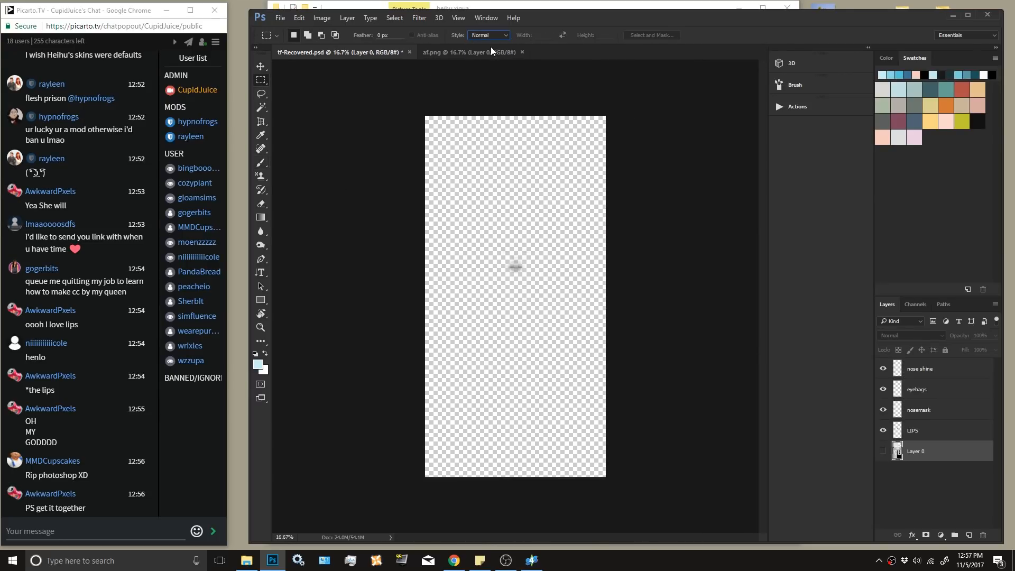
{"action": "left_click_drag", "start_coordinate": [415, 105], "coordinate": [611, 122]}
{"action": "left_click_drag", "start_coordinate": [455, 466], "coordinate": [417, 468]}
Paint both selected strips light blue on a new layer above nose shine with a 100% hardness brush, and deselect.
{"action": "left_click", "coordinate": [260, 163]}
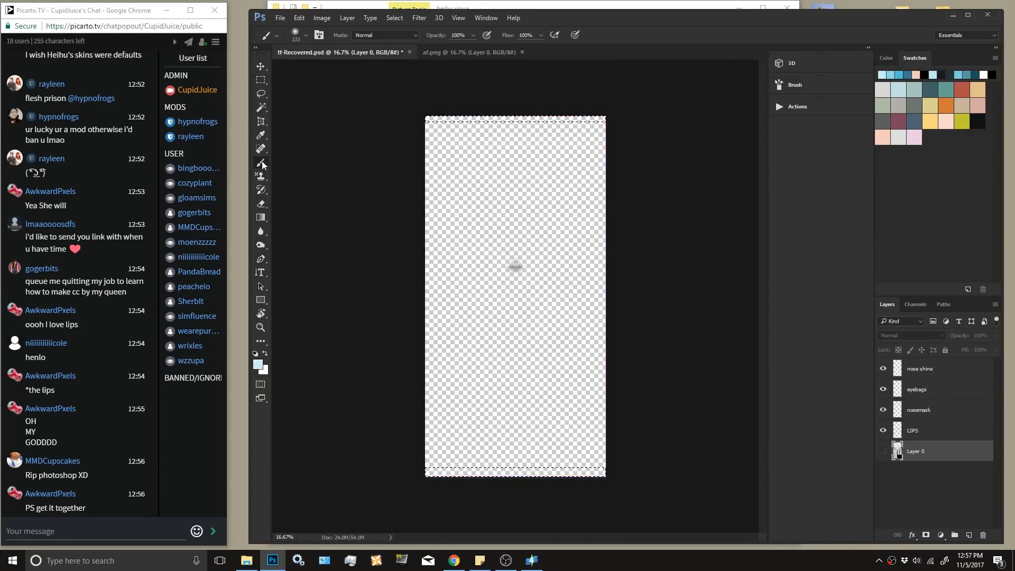
{"action": "left_click", "coordinate": [306, 35]}
{"action": "left_click_drag", "start_coordinate": [309, 93], "coordinate": [375, 95]}
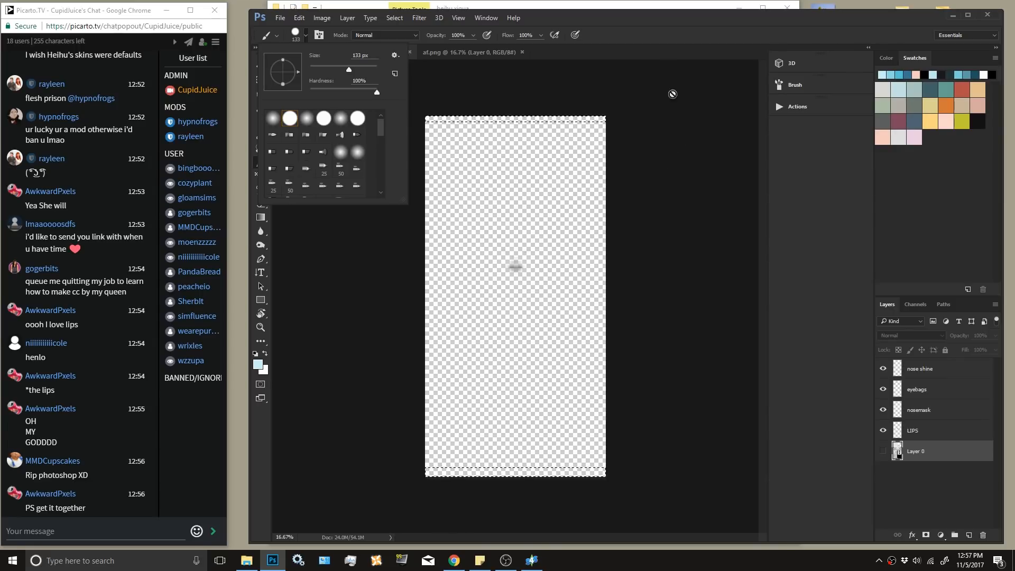
{"action": "left_click", "coordinate": [642, 35]}
{"action": "left_click", "coordinate": [945, 367]}
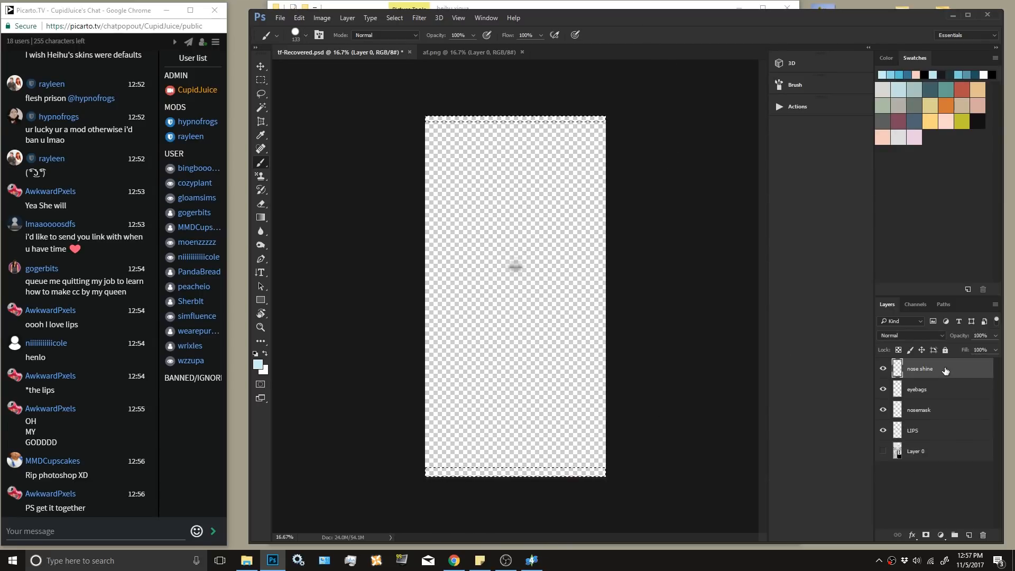
{"action": "left_click", "coordinate": [968, 534]}
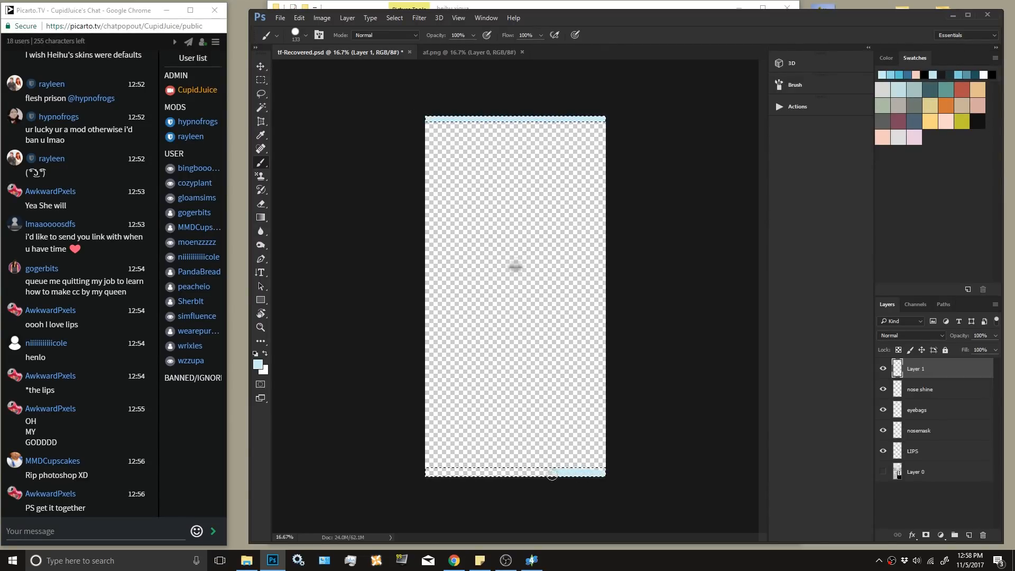
{"action": "left_click", "coordinate": [395, 17]}
{"action": "left_click", "coordinate": [404, 36]}
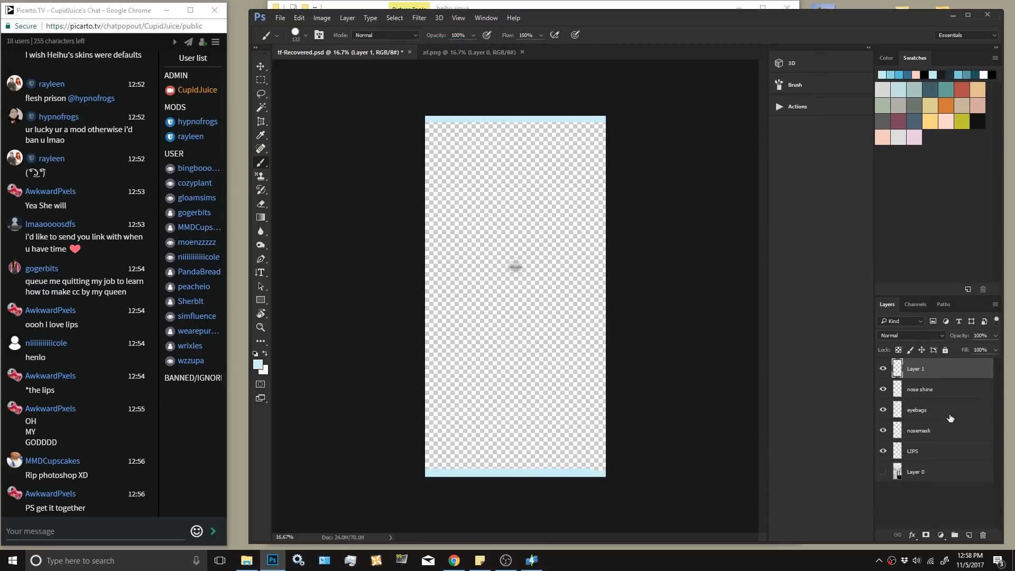
Merge the visible facial feature layers with the blue strips and copy the merged layer into af.png.
{"action": "right_click", "coordinate": [939, 375]}
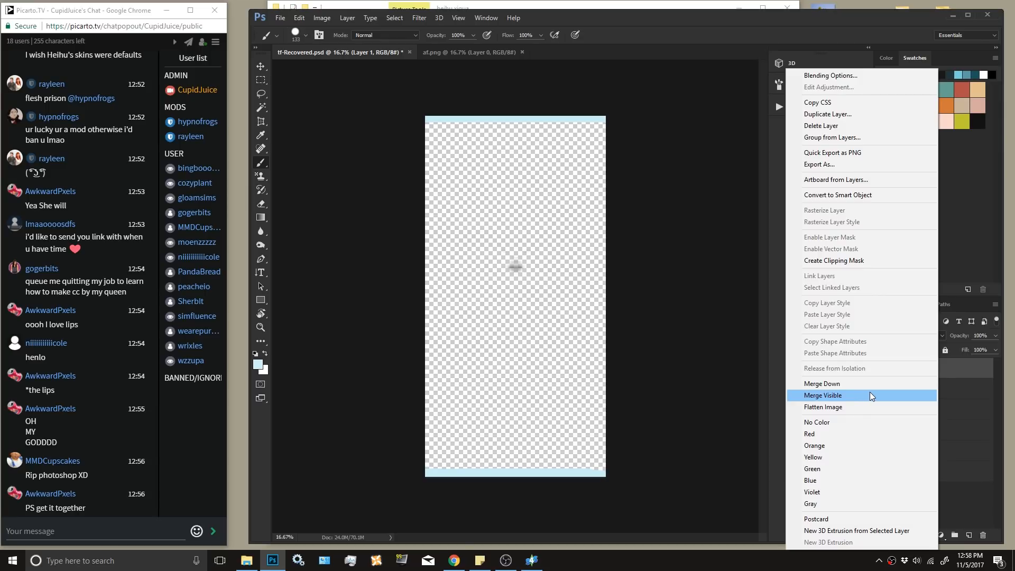
{"action": "left_click", "coordinate": [871, 396]}
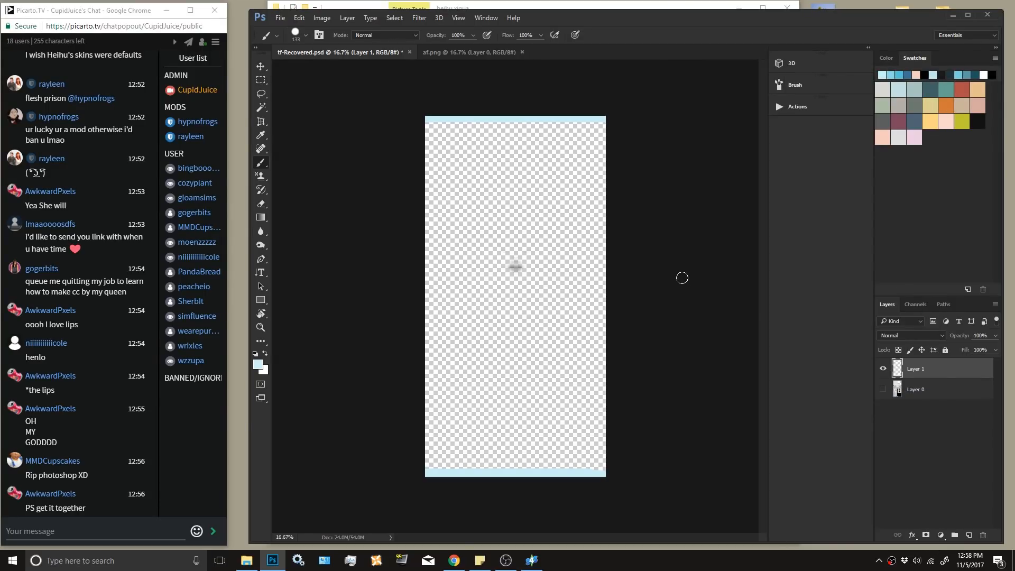
{"action": "key", "text": "ctrl+a"}
{"action": "left_click", "coordinate": [474, 53]}
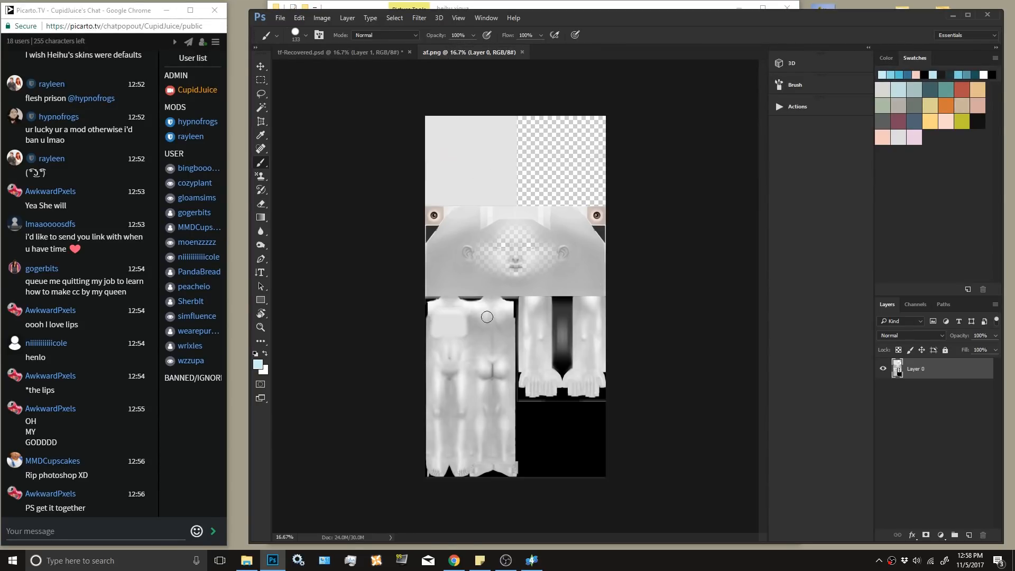
{"action": "left_click", "coordinate": [376, 53]}
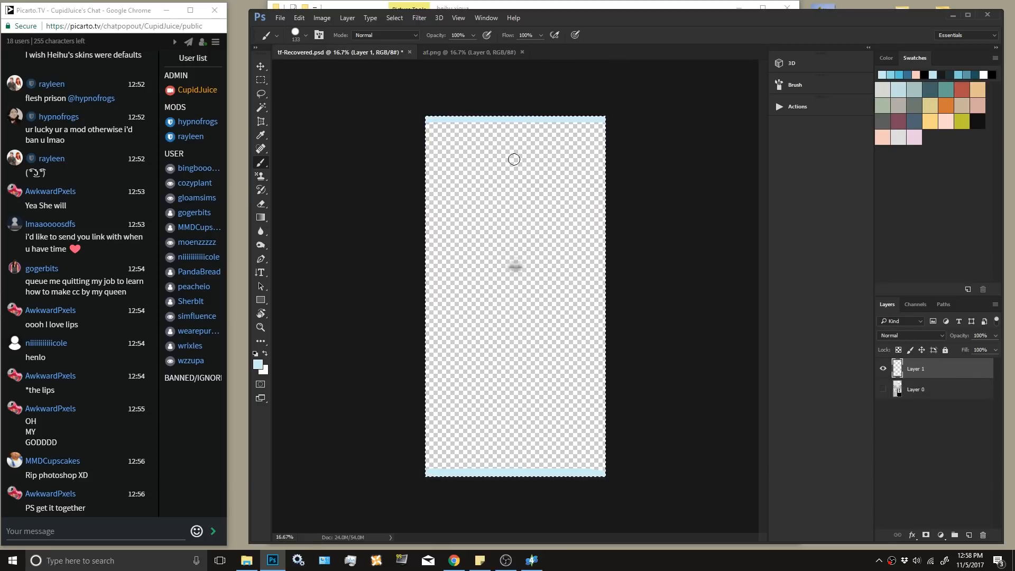
{"action": "left_click", "coordinate": [487, 54]}
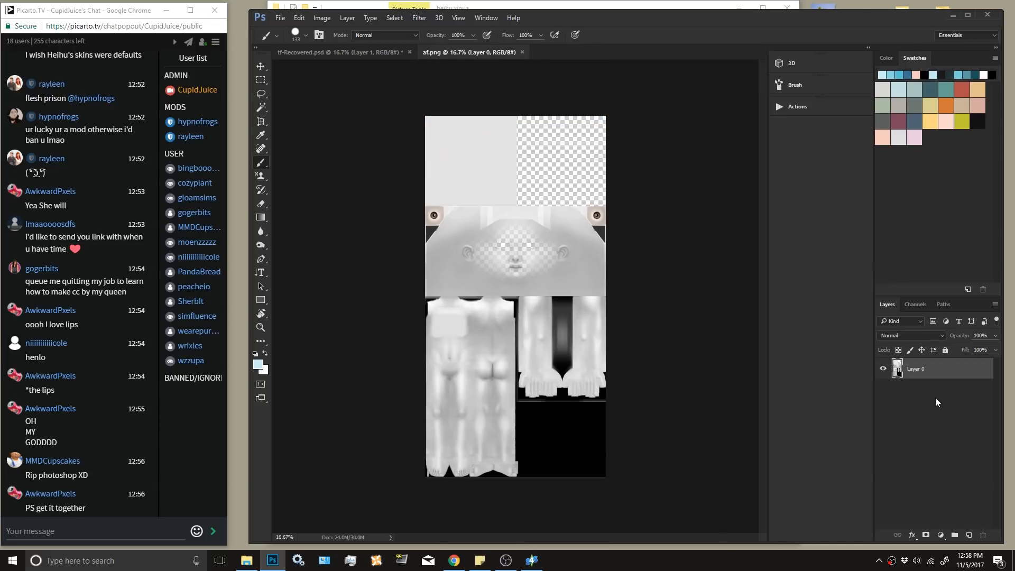
{"action": "key", "text": "ctrl+v"}
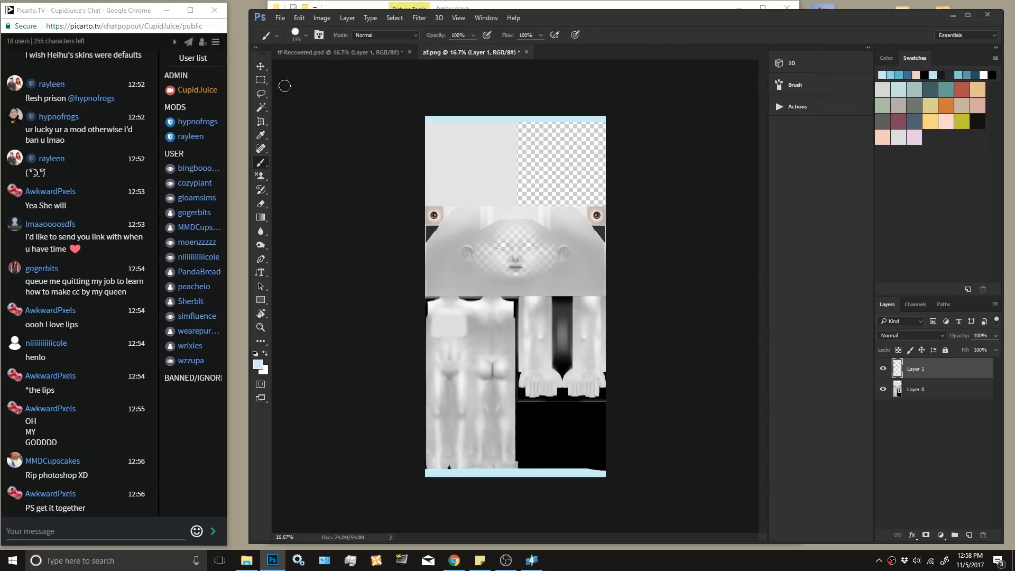
Save the merged tf-Recovered document under the new name FGFGFGDFSDER in Photoshop format.
{"action": "key", "text": "m"}
{"action": "left_click", "coordinate": [340, 55]}
{"action": "left_click", "coordinate": [280, 17]}
{"action": "left_click", "coordinate": [306, 137]}
{"action": "type", "text": "FGFGFGDFSDER"}
{"action": "key", "text": "Return"}
{"action": "key", "text": "Return"}
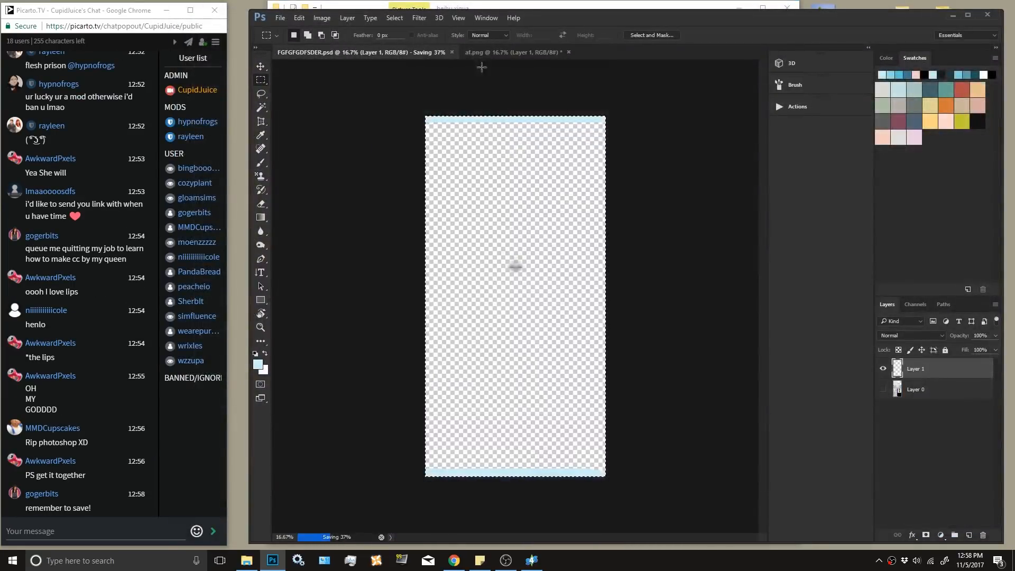
Select the blue strips at the upper and lower canvas edges of af.png and delete them from Layer 1.
{"action": "left_click", "coordinate": [497, 54]}
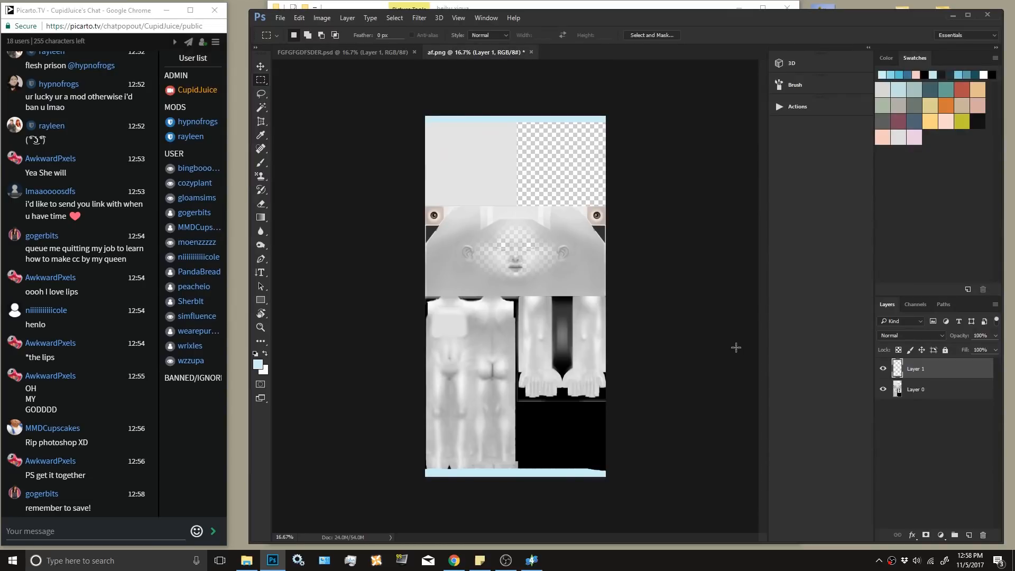
{"action": "left_click_drag", "start_coordinate": [404, 92], "coordinate": [612, 135]}
{"action": "left_click_drag", "start_coordinate": [623, 481], "coordinate": [404, 452]}
{"action": "key", "text": "Delete"}
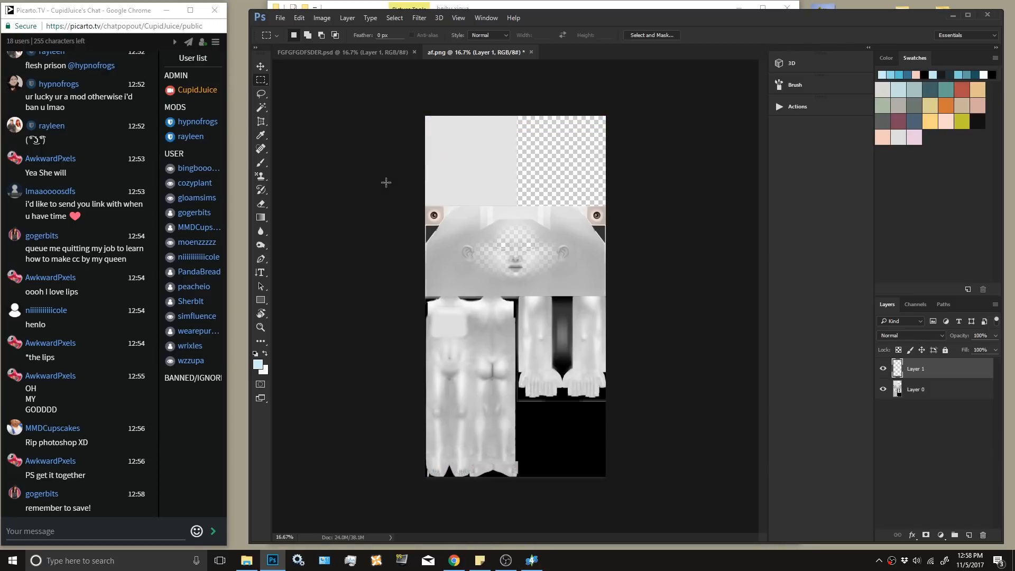
Merge the visible layers of af.png and save the file.
{"action": "left_click", "coordinate": [280, 17]}
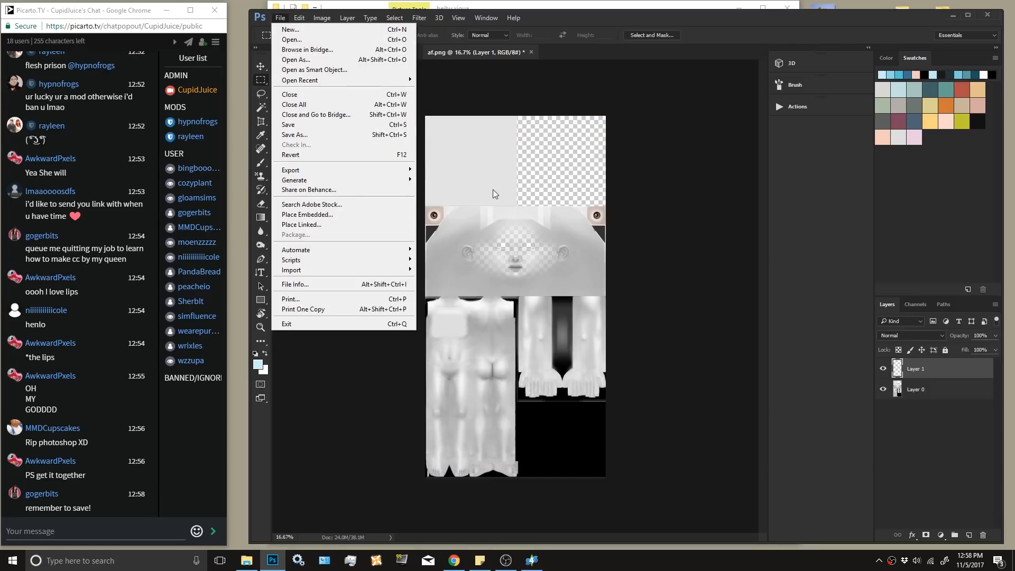
{"action": "left_click", "coordinate": [650, 211]}
{"action": "right_click", "coordinate": [920, 374]}
{"action": "left_click", "coordinate": [858, 392]}
{"action": "left_click", "coordinate": [280, 17]}
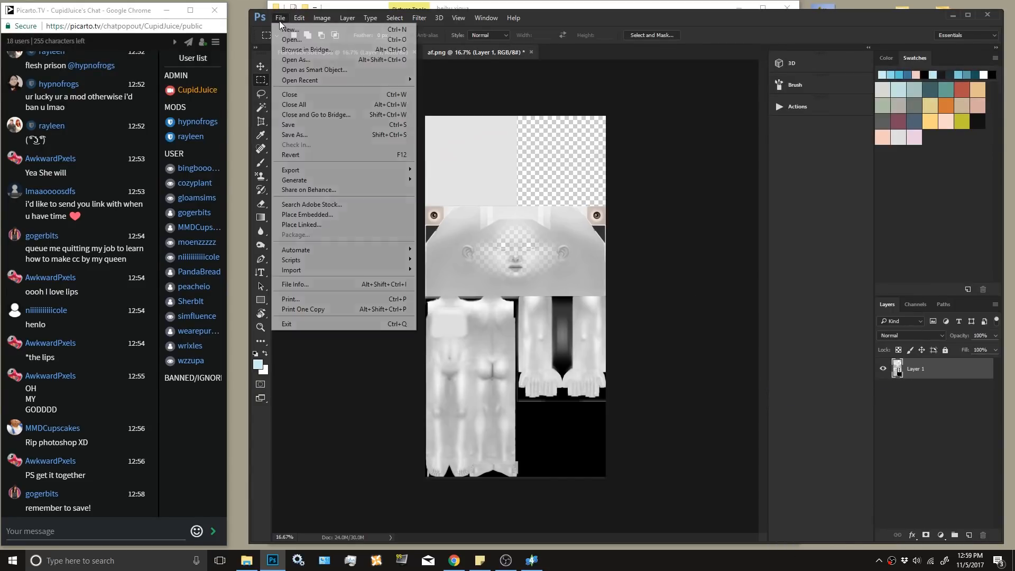
{"action": "left_click", "coordinate": [298, 126]}
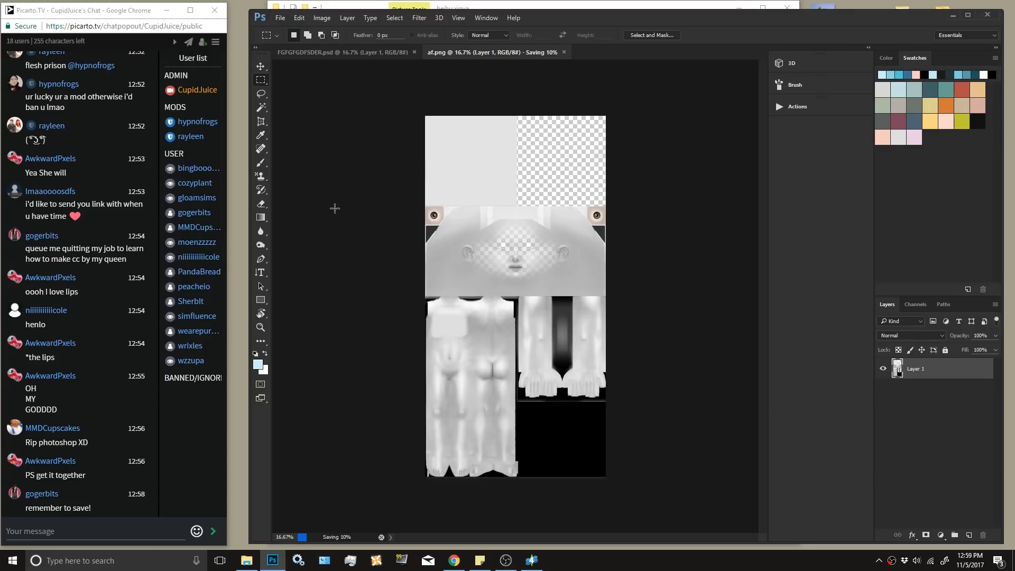
Open the yaf PNG from the components folder and paste the merged facial features layer into it.
{"action": "left_click", "coordinate": [280, 17]}
{"action": "left_click", "coordinate": [296, 42]}
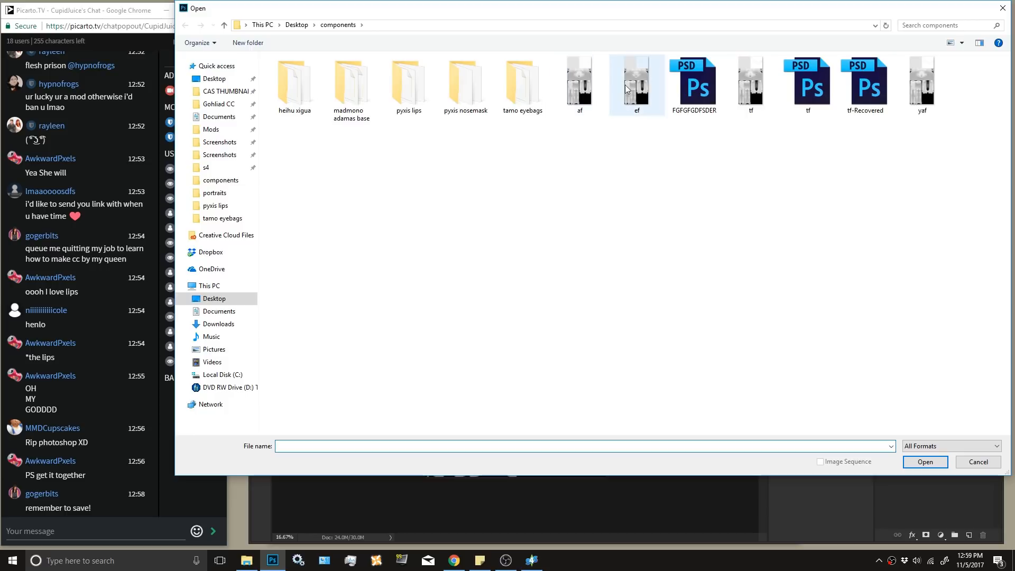
{"action": "double_click", "coordinate": [903, 105]}
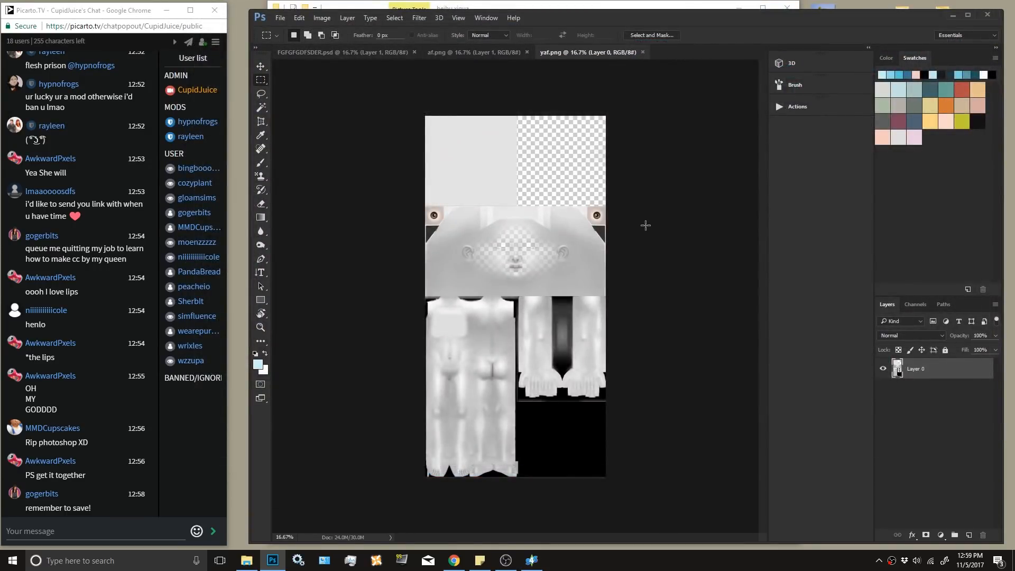
{"action": "key", "text": "ctrl+v"}
Delete the blue strips at the upper and lower edges of yaf.png from the pasted layer and clear the selection.
{"action": "mouse_move", "coordinate": [407, 123]}
{"action": "left_mouse_down"}
{"action": "mouse_move", "coordinate": [607, 124]}
{"action": "mouse_move", "coordinate": [651, 108]}
{"action": "left_mouse_up"}
{"action": "left_click_drag", "start_coordinate": [613, 478], "coordinate": [404, 455], "text": "shift"}
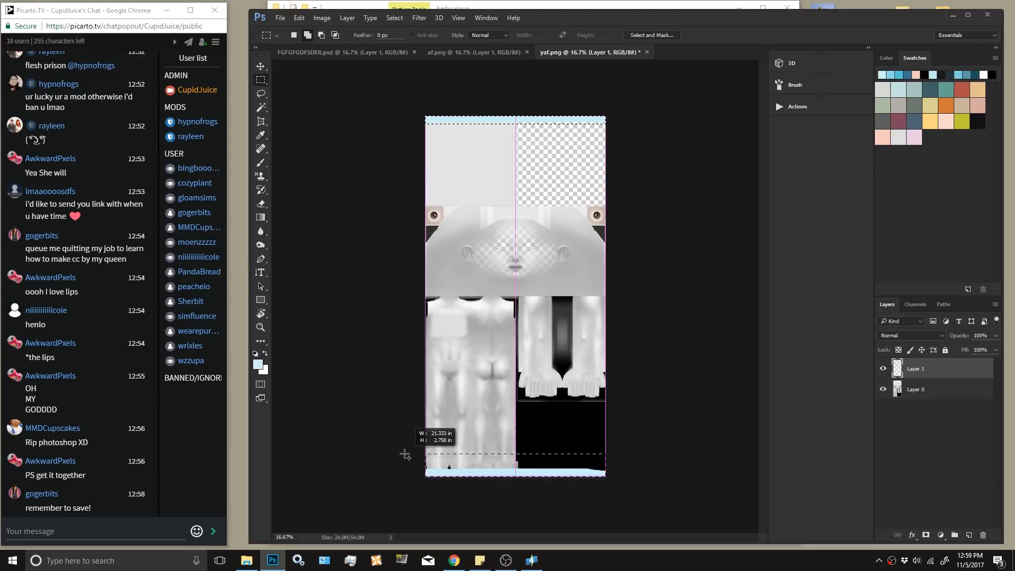
{"action": "key", "text": "Delete"}
{"action": "left_click", "coordinate": [419, 291]}
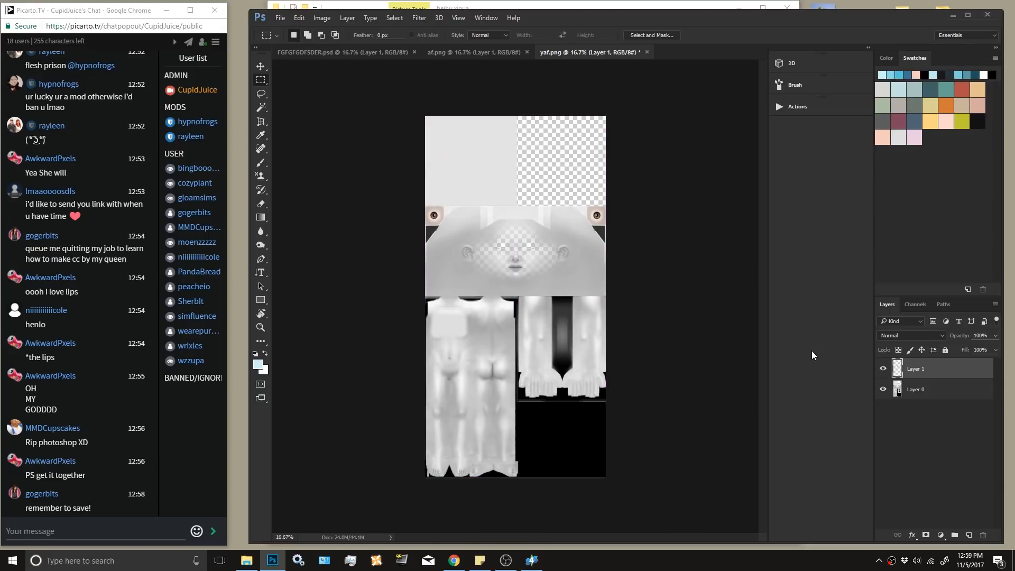
Merge the visible layers of yaf.png and save the file.
{"action": "right_click", "coordinate": [908, 368]}
{"action": "left_click", "coordinate": [834, 395]}
{"action": "left_click", "coordinate": [280, 18]}
{"action": "left_click", "coordinate": [303, 126]}
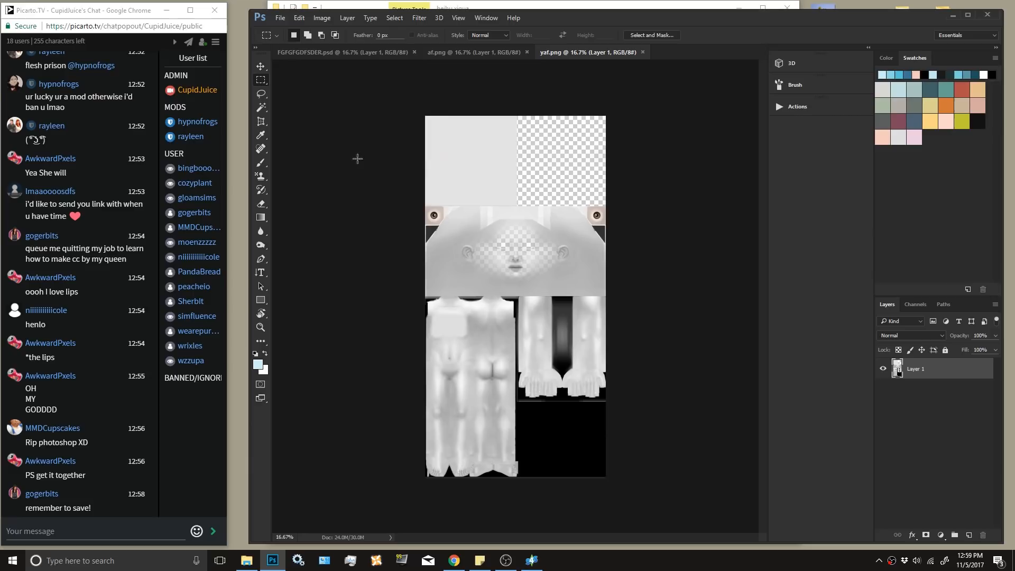
Open the ef PNG from the components folder and paste the merged facial features layer over its skin texture.
{"action": "left_click", "coordinate": [281, 18]}
{"action": "left_click", "coordinate": [294, 41]}
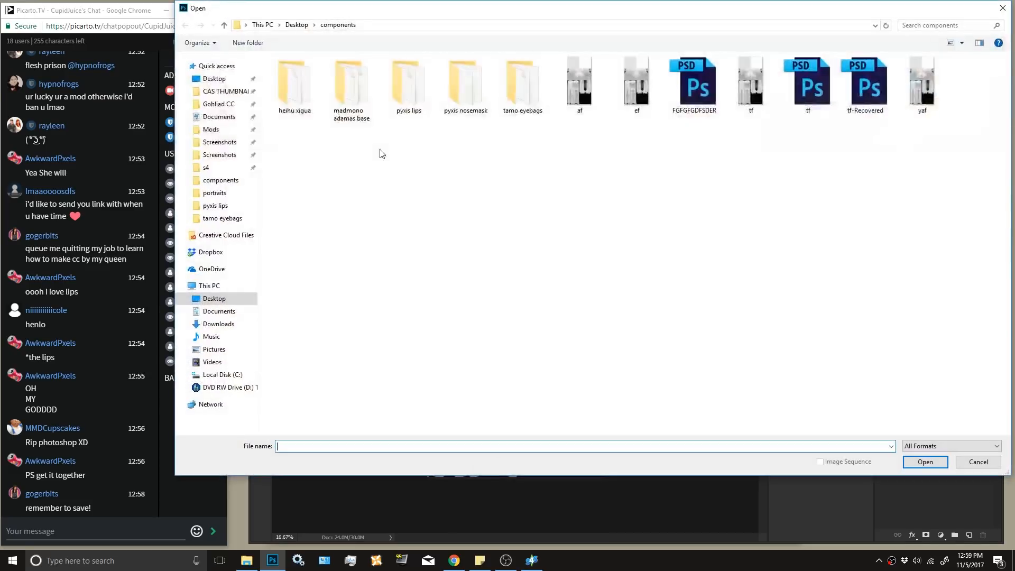
{"action": "double_click", "coordinate": [625, 80]}
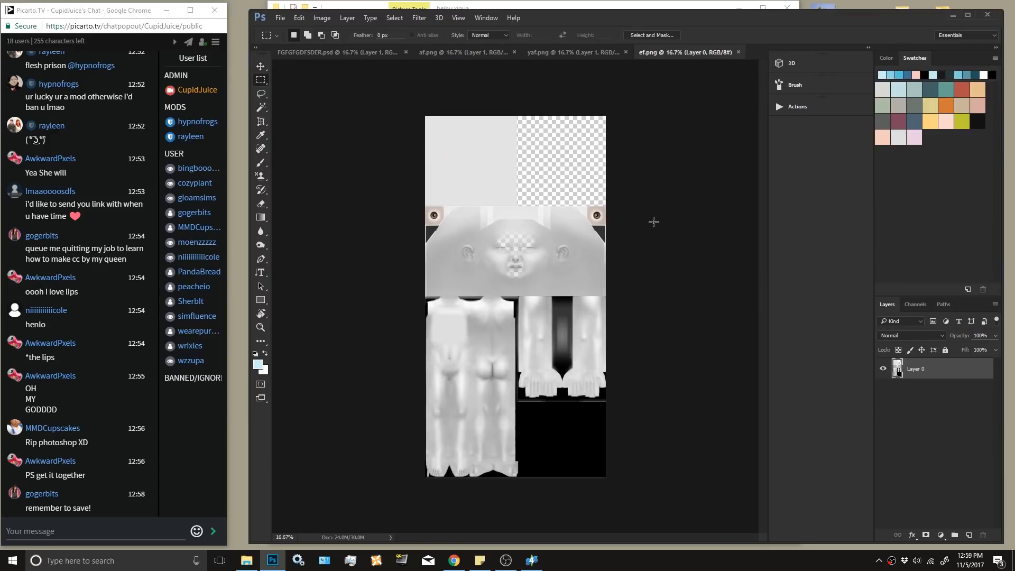
{"action": "key", "text": "ctrl+v"}
{"action": "key", "text": "ctrl+plus"}
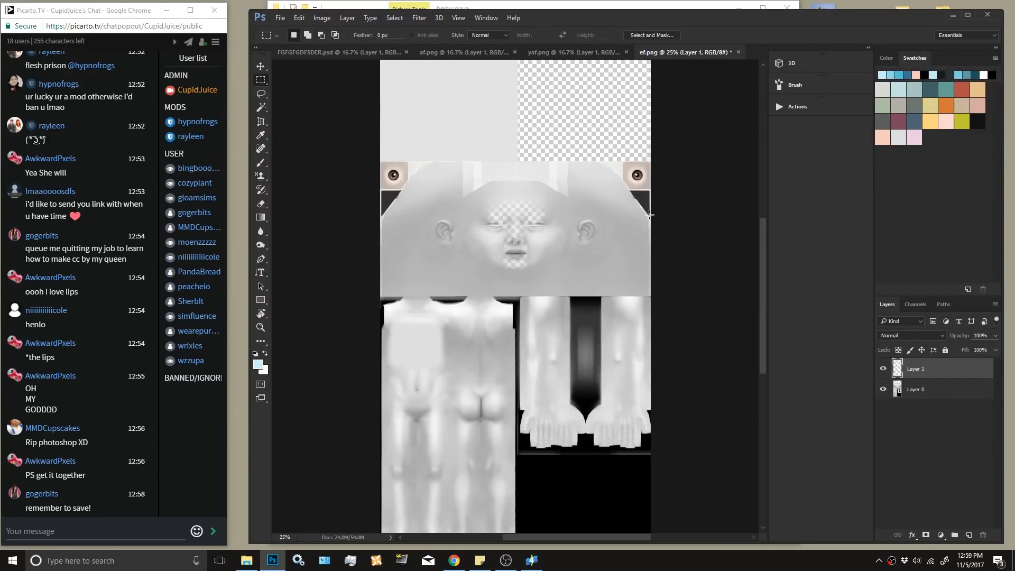
Examine the ef face closely, comparing it with the pasted facial features layer hidden and shown.
{"action": "key", "text": "ctrl+plus"}
{"action": "key", "text": "ctrl+plus"}
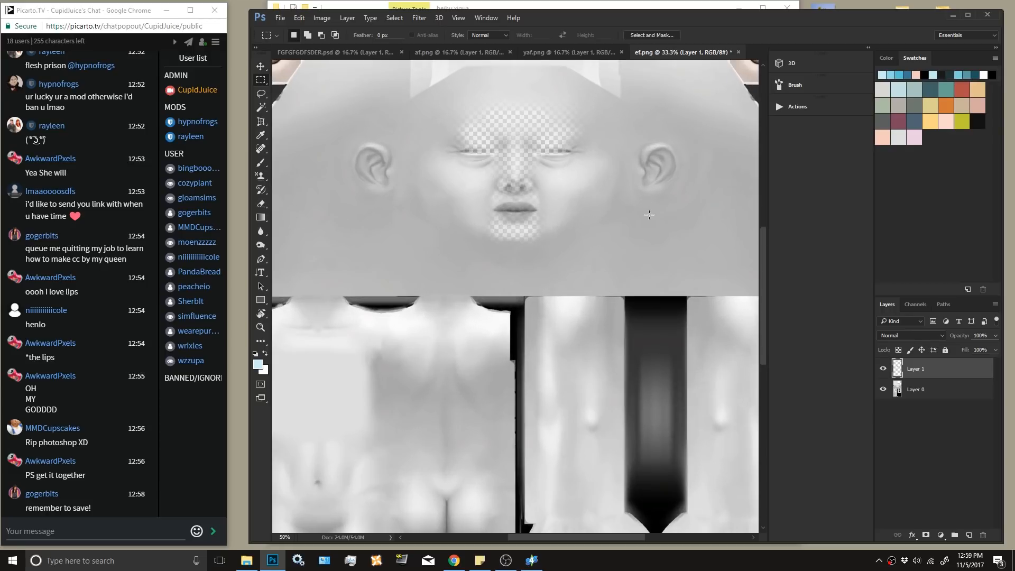
{"action": "scroll", "coordinate": [595, 250], "scroll_direction": "up", "scroll_amount": 2}
{"action": "scroll", "coordinate": [592, 252], "scroll_direction": "up", "scroll_amount": 1}
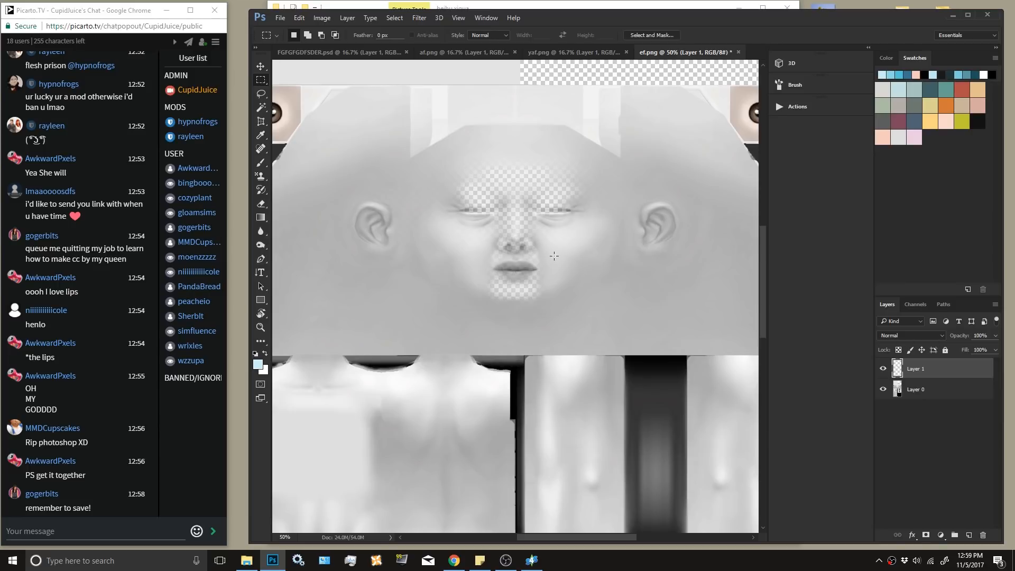
{"action": "left_click", "coordinate": [883, 369]}
{"action": "left_click", "coordinate": [883, 369]}
{"action": "left_click", "coordinate": [883, 369]}
{"action": "left_click", "coordinate": [883, 369]}
Delete the blue strips at the upper and lower edges of ef.png from the pasted layer and clear the selection.
{"action": "key", "text": "ctrl+minus"}
{"action": "key", "text": "ctrl+minus"}
{"action": "key", "text": "ctrl+minus"}
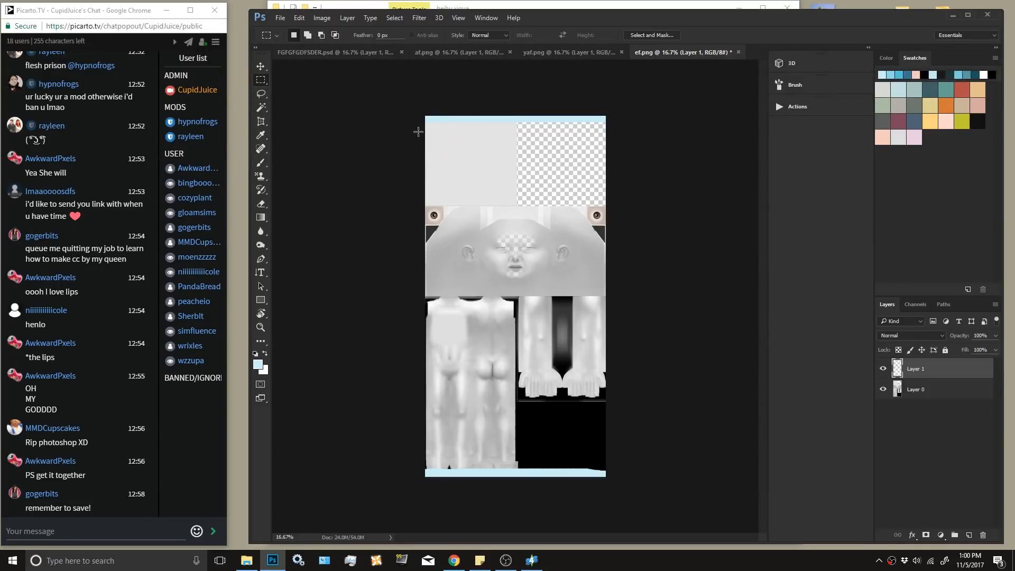
{"action": "left_click_drag", "start_coordinate": [418, 140], "coordinate": [610, 112]}
{"action": "left_click_drag", "start_coordinate": [618, 479], "coordinate": [426, 458]}
{"action": "key", "text": "Delete"}
{"action": "left_click", "coordinate": [561, 256]}
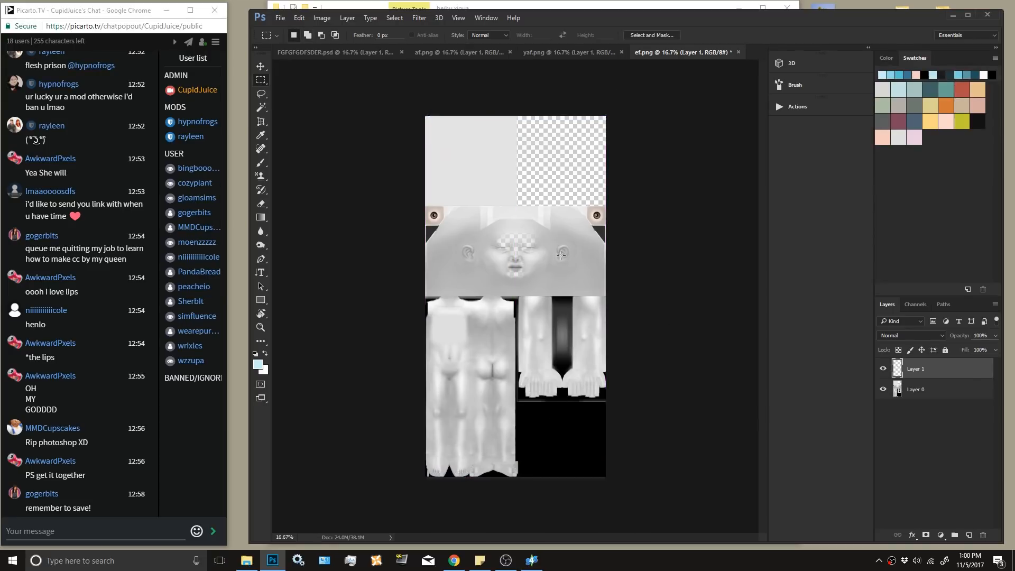
{"action": "left_click", "coordinate": [280, 17]}
{"action": "left_click", "coordinate": [298, 142]}
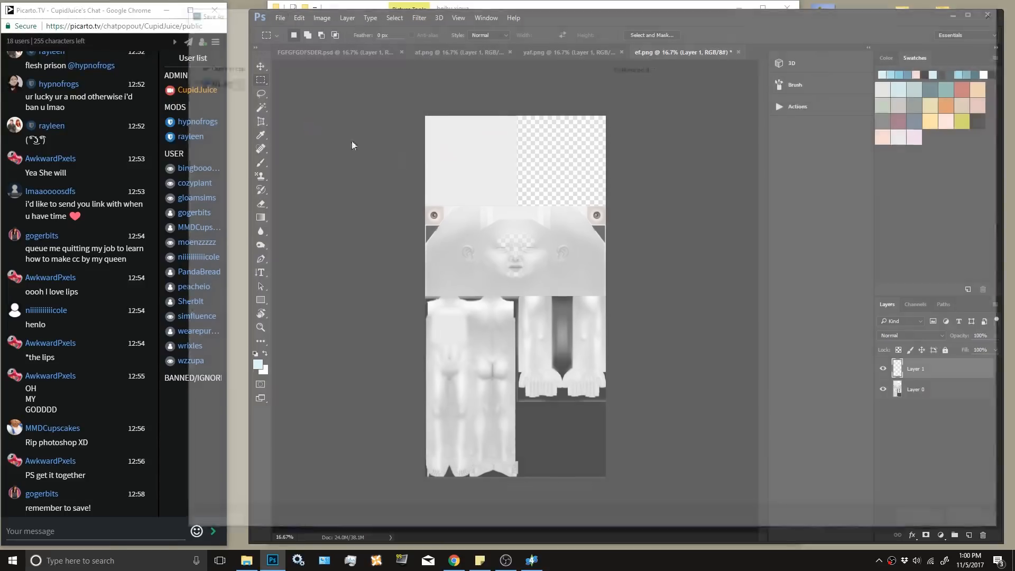
{"action": "left_click", "coordinate": [987, 523]}
Merge the visible layers of ef.png and save the file.
{"action": "right_click", "coordinate": [932, 374]}
{"action": "left_click", "coordinate": [863, 395]}
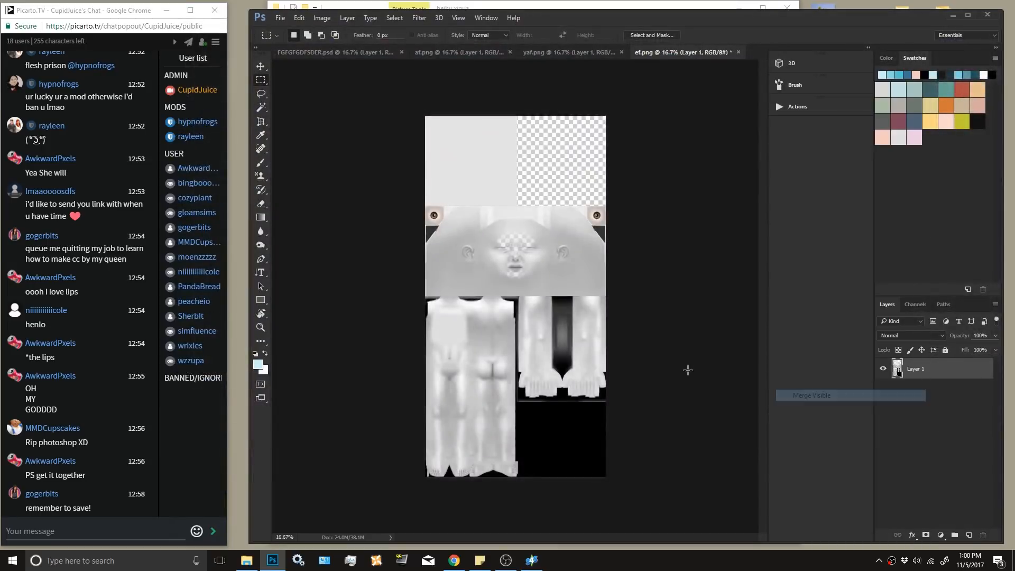
{"action": "left_click", "coordinate": [280, 17]}
{"action": "left_click", "coordinate": [410, 129]}
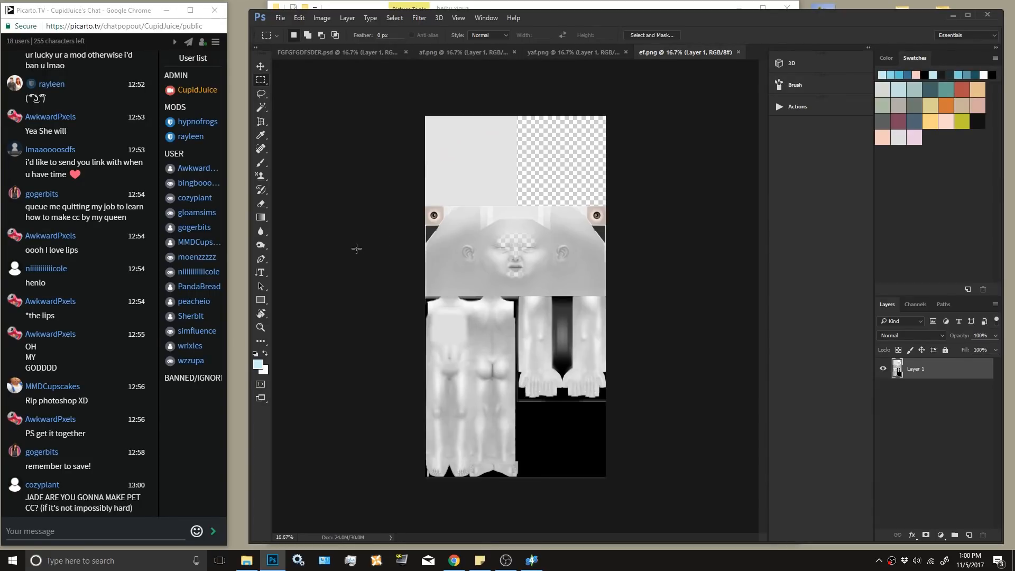
Switch to Sims 4 Studio, close the forehead wrinkles package, and browse for a project in the madmono adamas base folder inside components.
{"action": "left_click", "coordinate": [532, 561]}
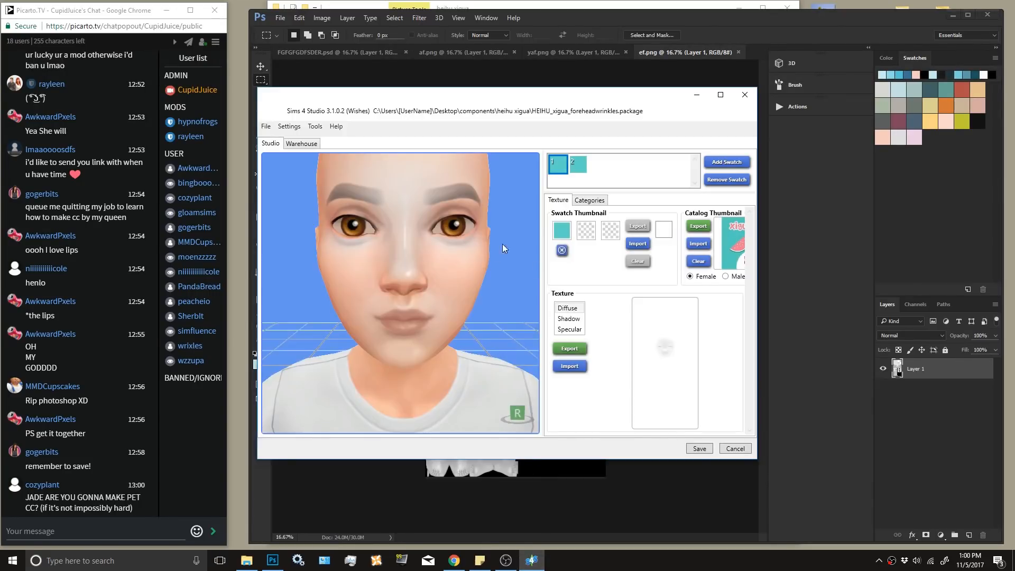
{"action": "left_click", "coordinate": [267, 127]}
{"action": "left_click", "coordinate": [248, 139]}
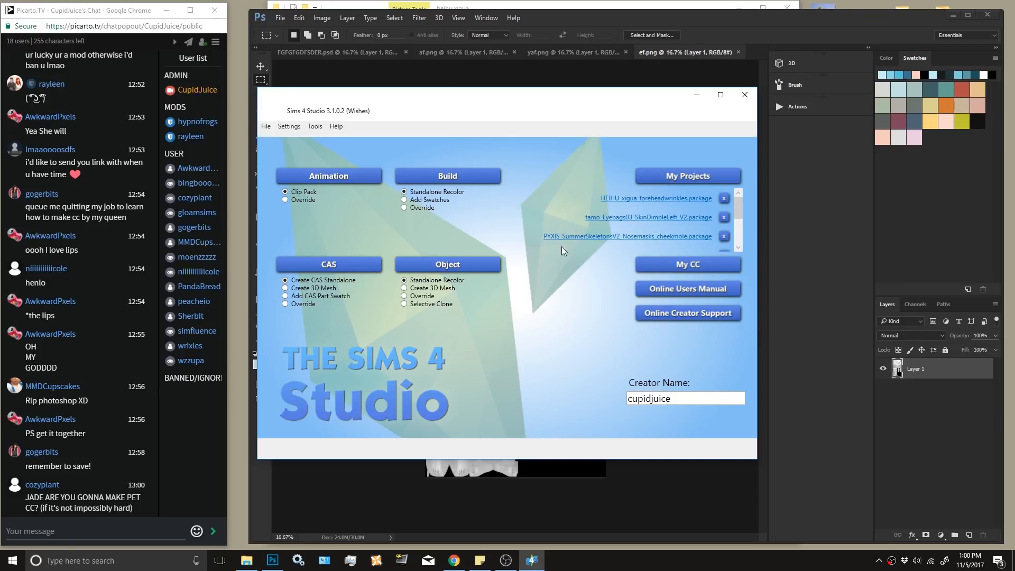
{"action": "left_click", "coordinate": [688, 177]}
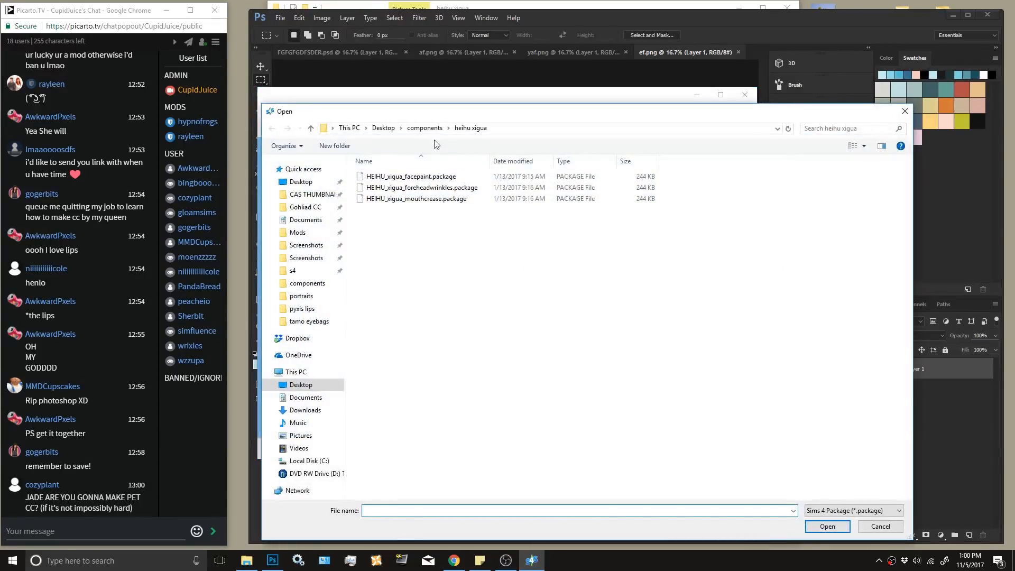
{"action": "left_click", "coordinate": [426, 128]}
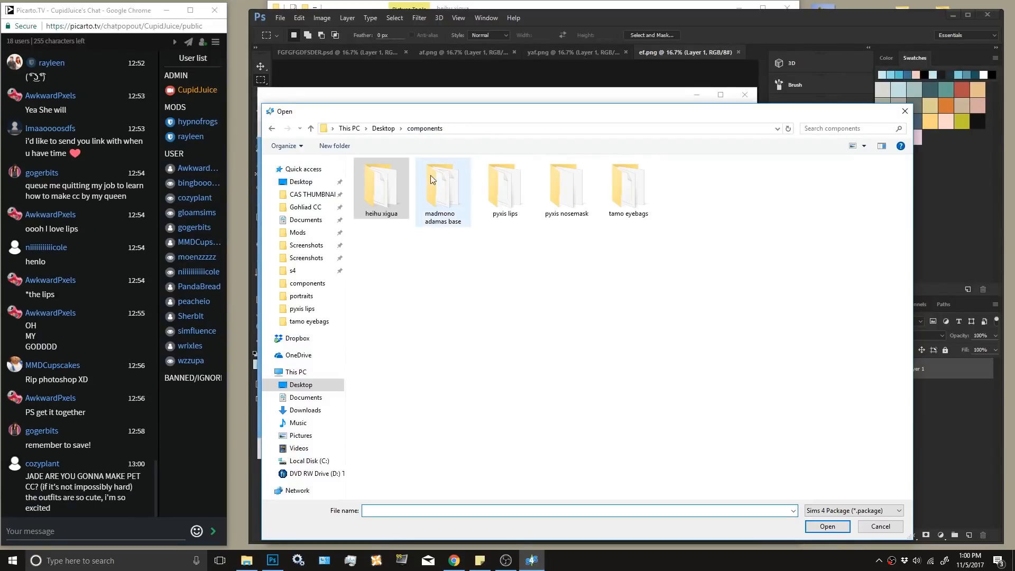
{"action": "double_click", "coordinate": [435, 210]}
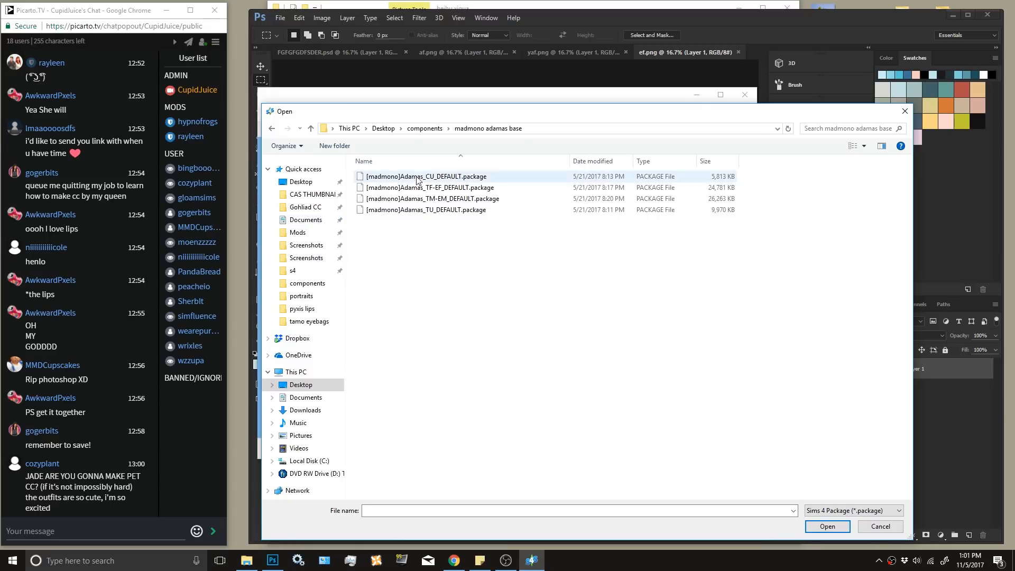
{"action": "left_click", "coordinate": [445, 191]}
{"action": "left_click", "coordinate": [446, 190]}
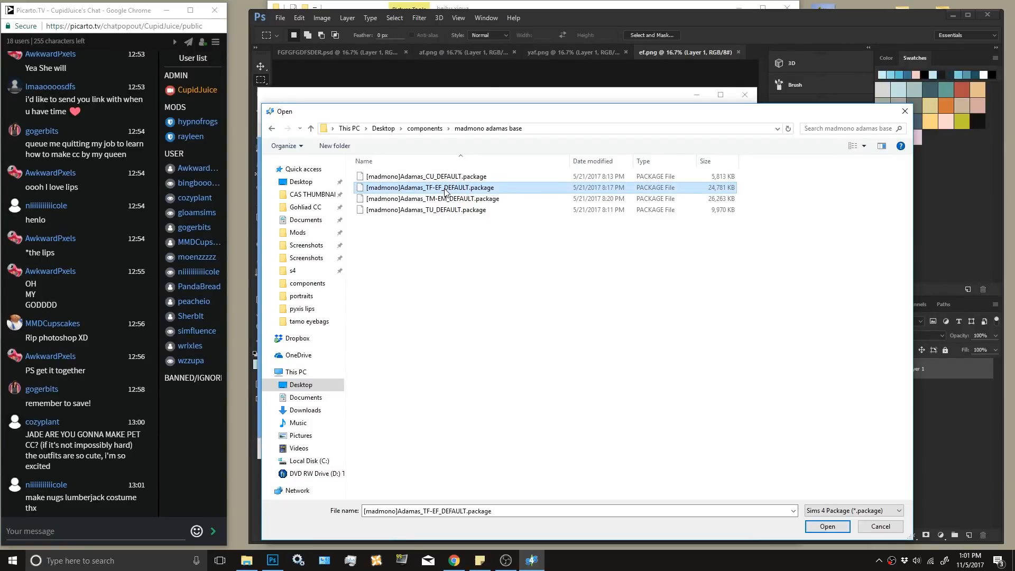
{"action": "left_click", "coordinate": [457, 238]}
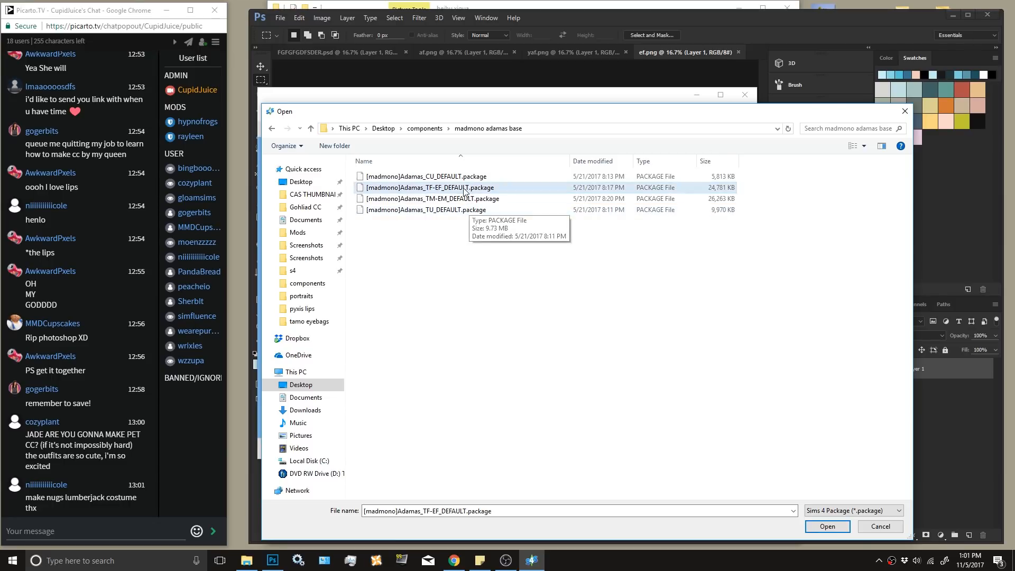
Minimize Photoshop and show the components folder in File Explorer, then return to the Sims 4 Studio file selection.
{"action": "left_click", "coordinate": [982, 16]}
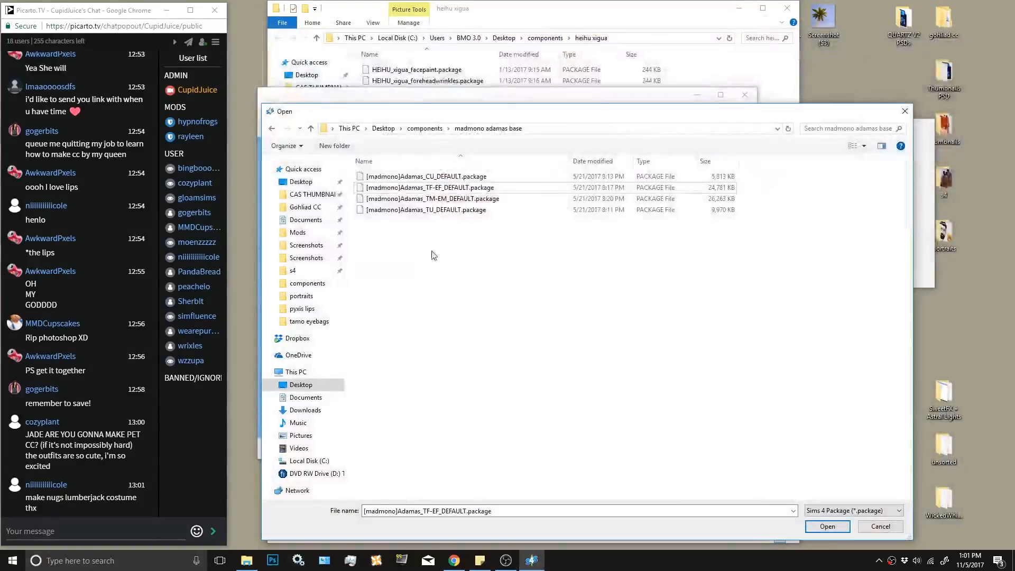
{"action": "left_click_drag", "start_coordinate": [484, 112], "coordinate": [483, 65]}
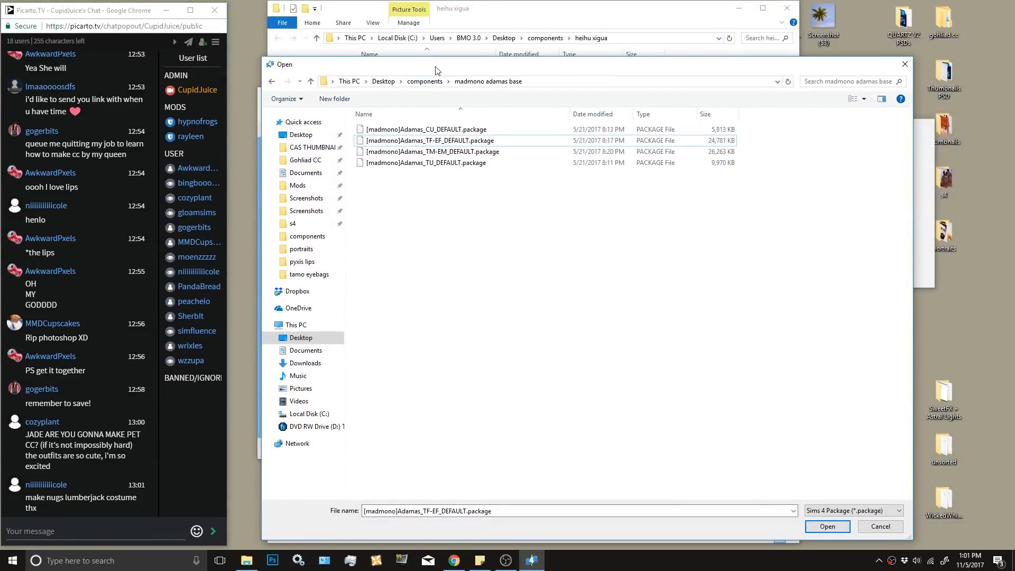
{"action": "left_click", "coordinate": [258, 564]}
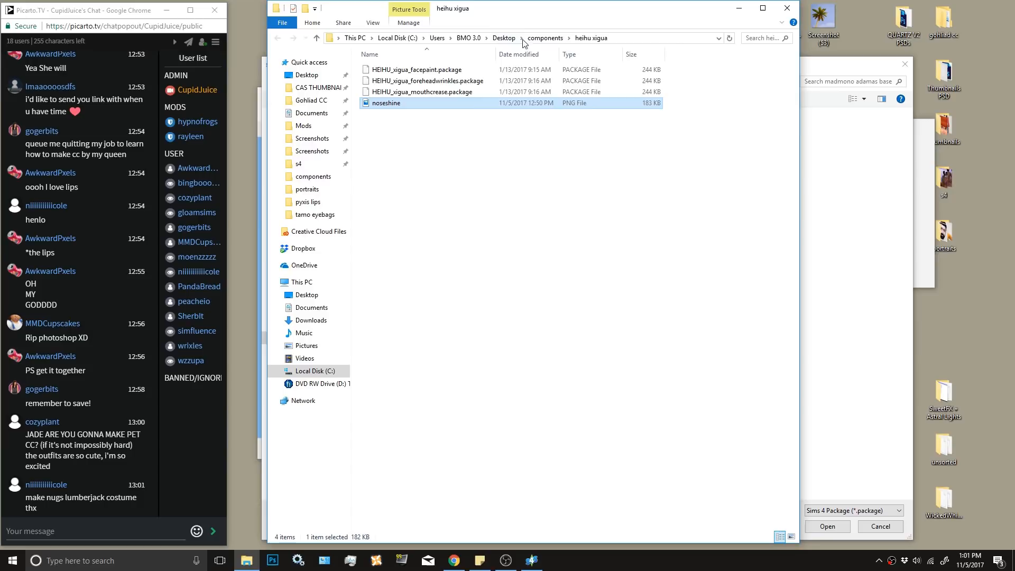
{"action": "left_click", "coordinate": [545, 38]}
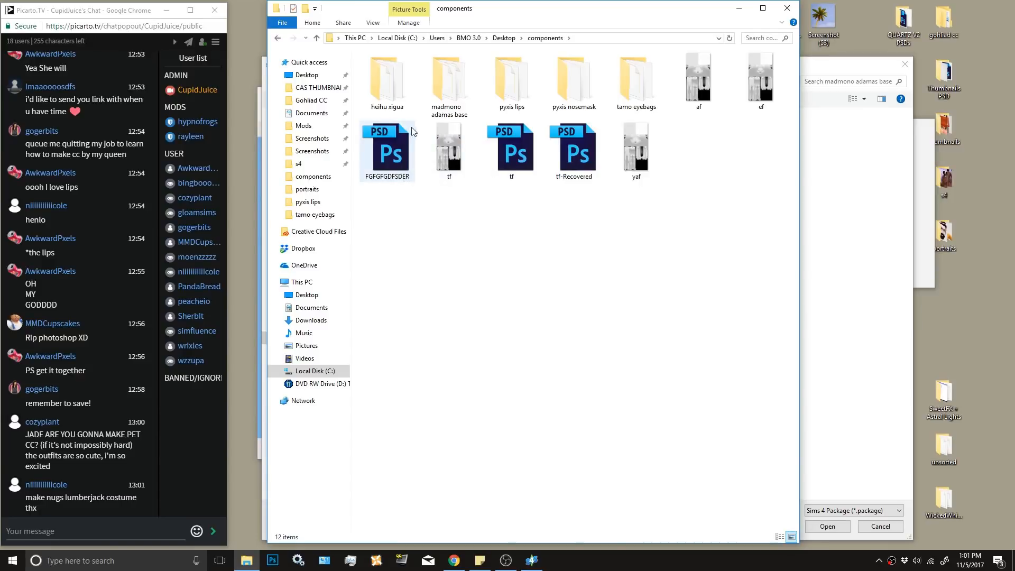
{"action": "left_click", "coordinate": [531, 560]}
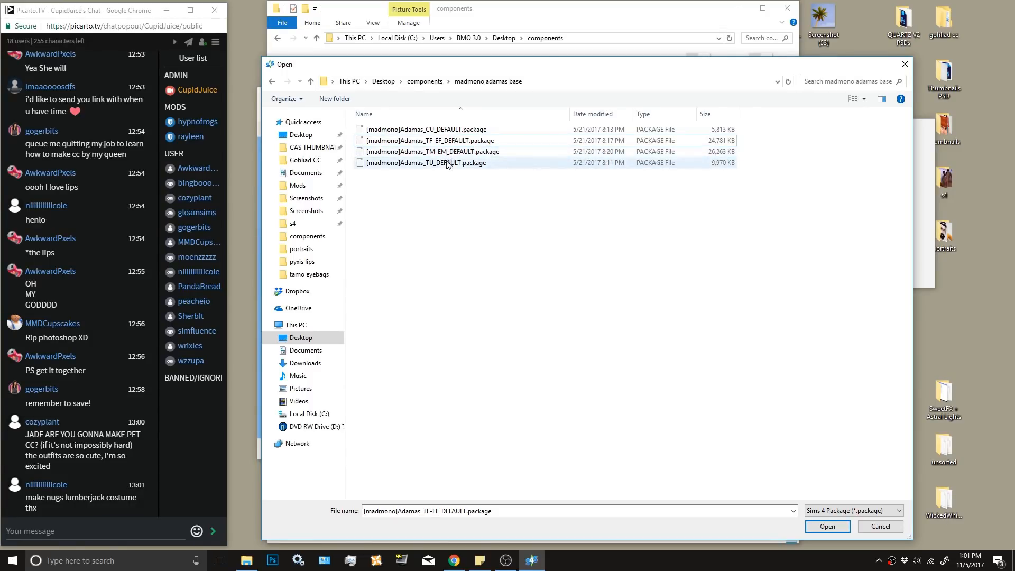
Open [madmono]Adamas_CU_DEFAULT.package and examine each of its RLE 2 skin textures, enlarging the preview of the 1024 x 2048 one.
{"action": "double_click", "coordinate": [439, 129]}
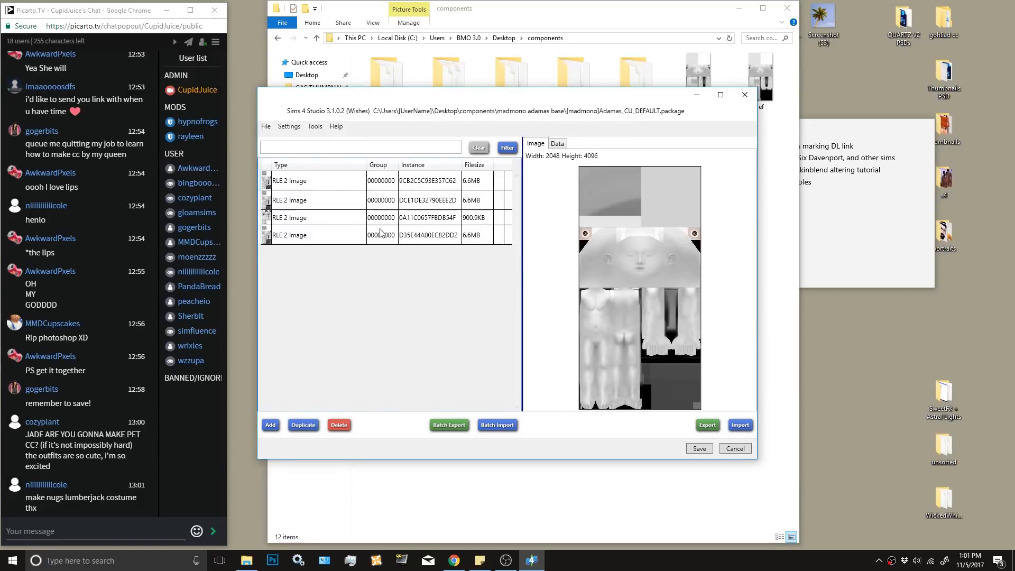
{"action": "left_click", "coordinate": [331, 187]}
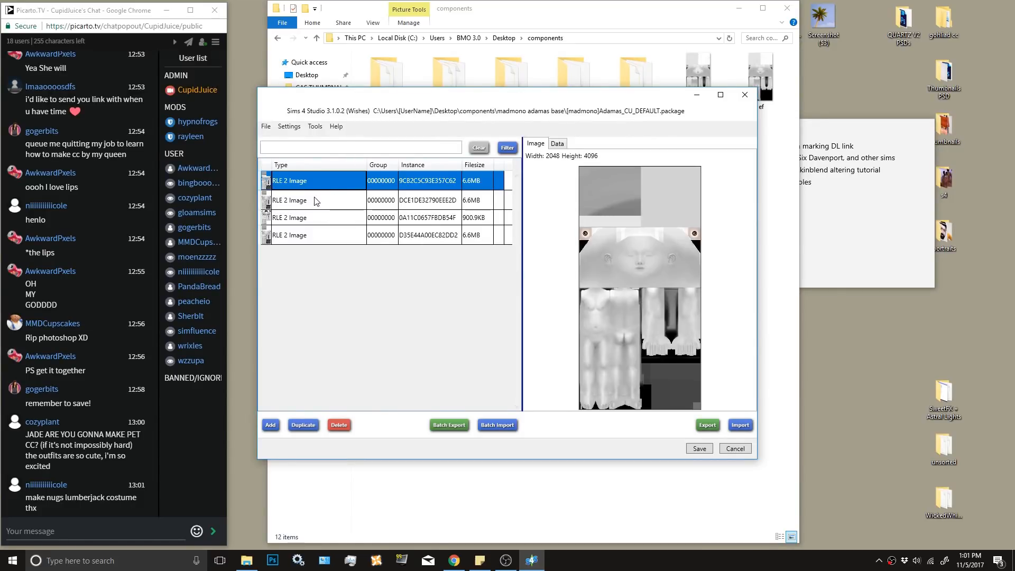
{"action": "left_click", "coordinate": [316, 202]}
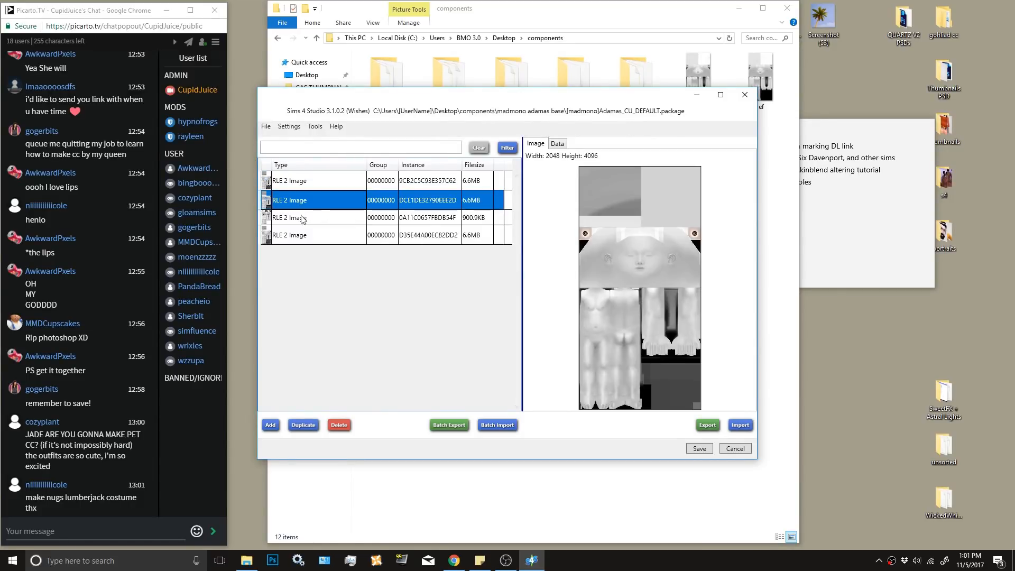
{"action": "left_click", "coordinate": [302, 218]}
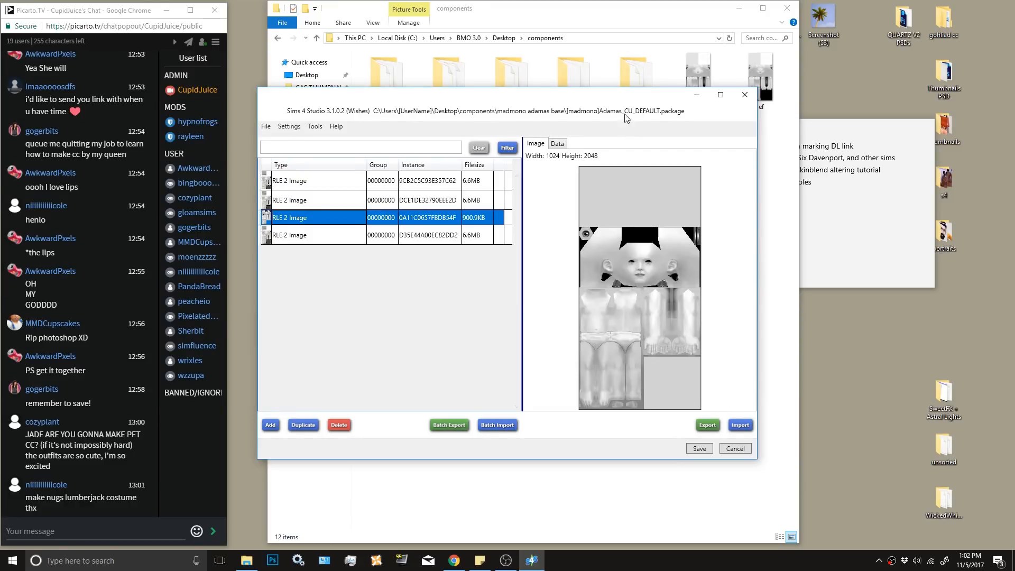
{"action": "left_click_drag", "start_coordinate": [622, 98], "coordinate": [633, 66]}
{"action": "double_click", "coordinate": [636, 68]}
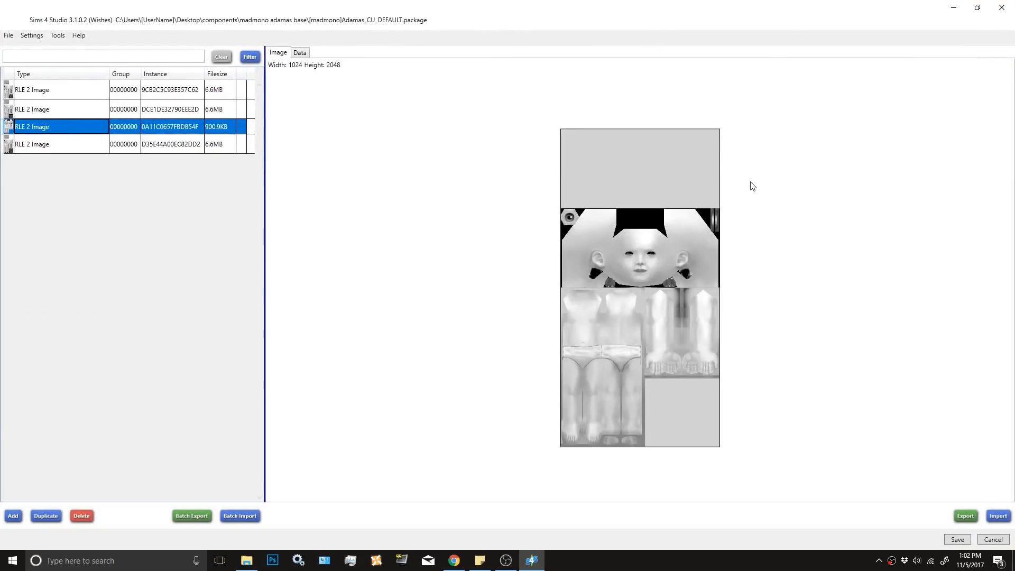
{"action": "left_click", "coordinate": [977, 7]}
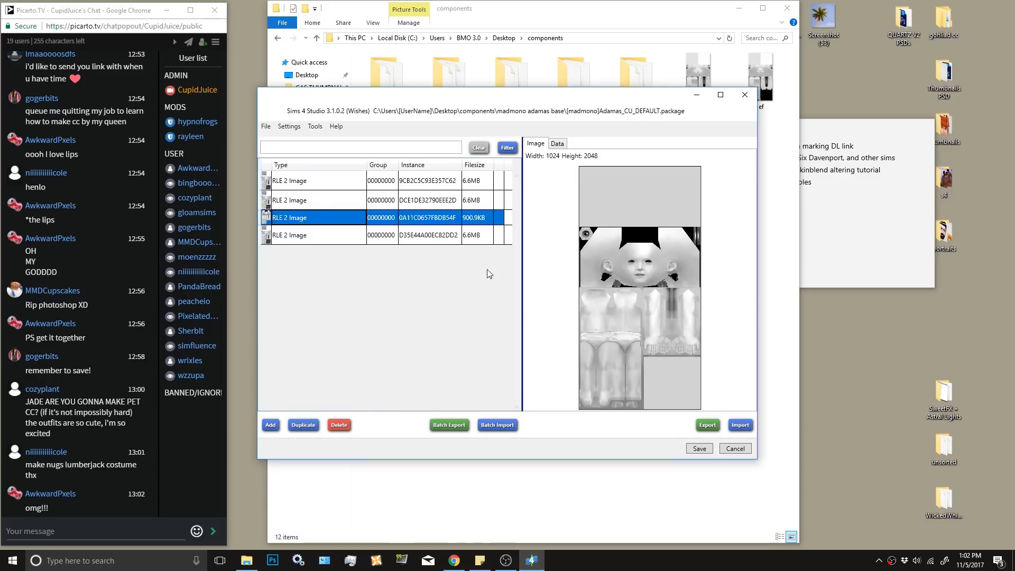
{"action": "left_click", "coordinate": [319, 235]}
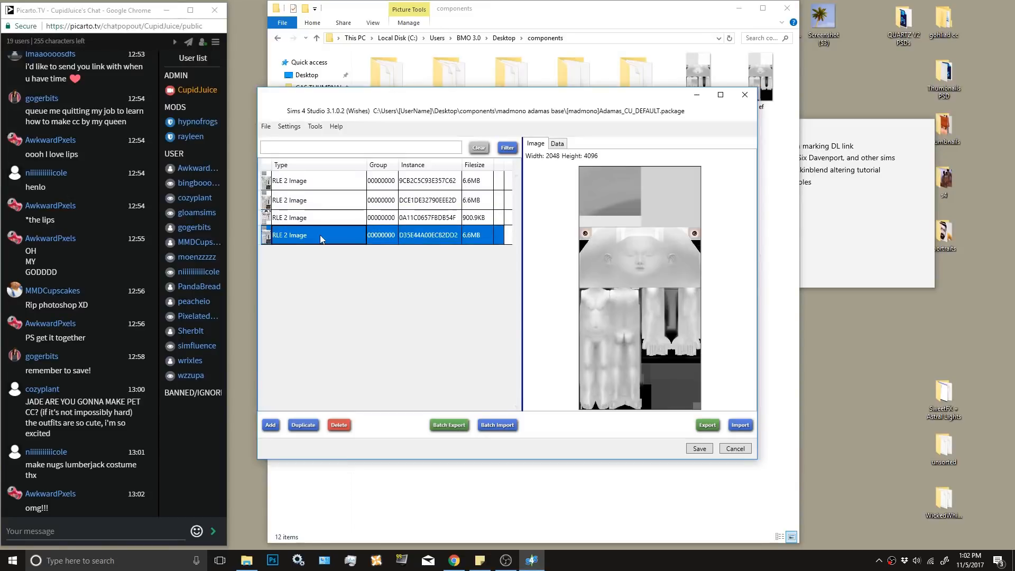
{"action": "left_click", "coordinate": [316, 204]}
{"action": "left_click", "coordinate": [316, 182]}
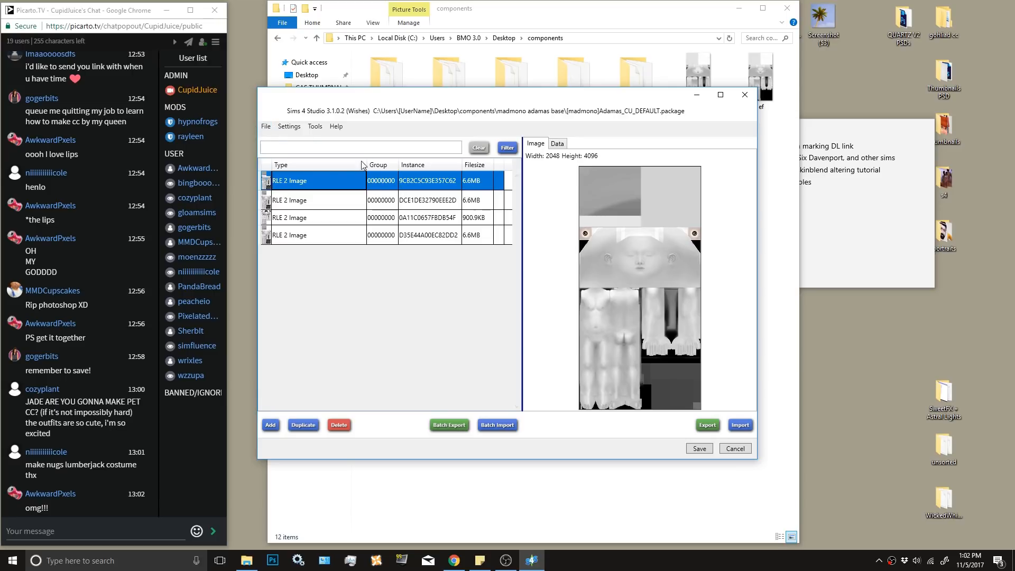
Close the CU package, open [madmono]Adamas_TU_DEFAULT.package, and examine each of its RLE 2 skin textures.
{"action": "left_click", "coordinate": [266, 126]}
{"action": "left_click", "coordinate": [224, 139]}
{"action": "left_click", "coordinate": [681, 176]}
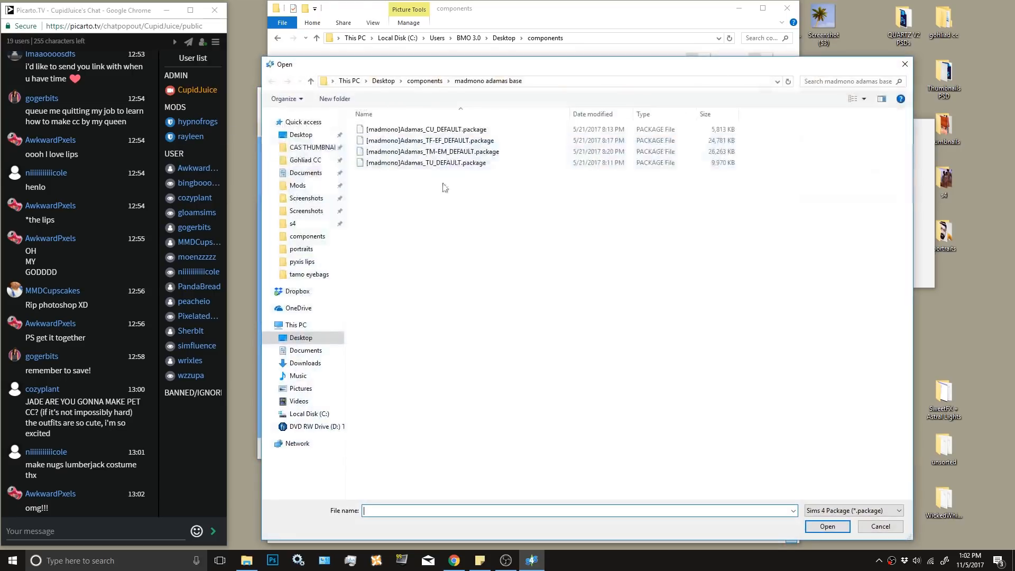
{"action": "double_click", "coordinate": [401, 165]}
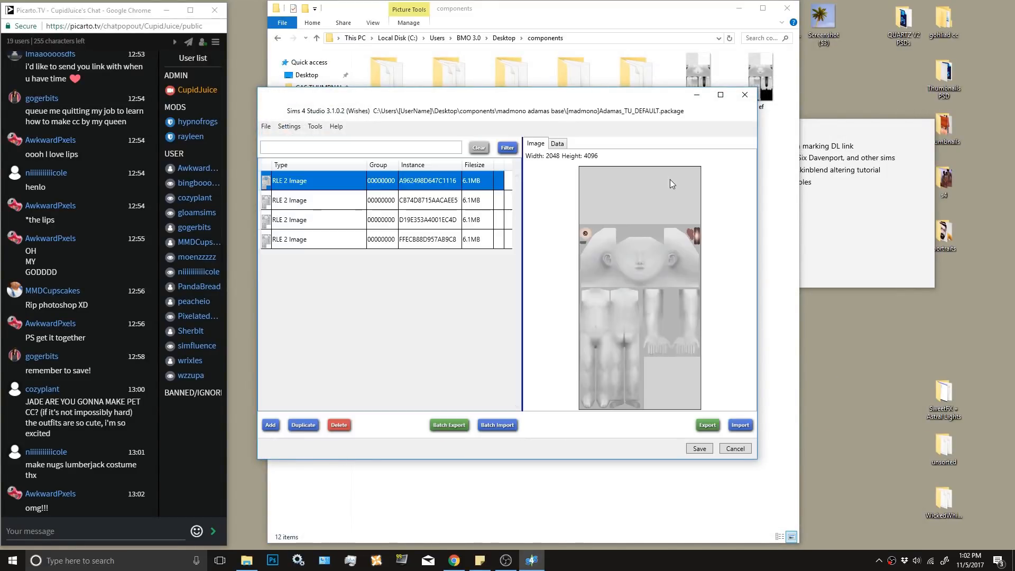
{"action": "left_click", "coordinate": [310, 204]}
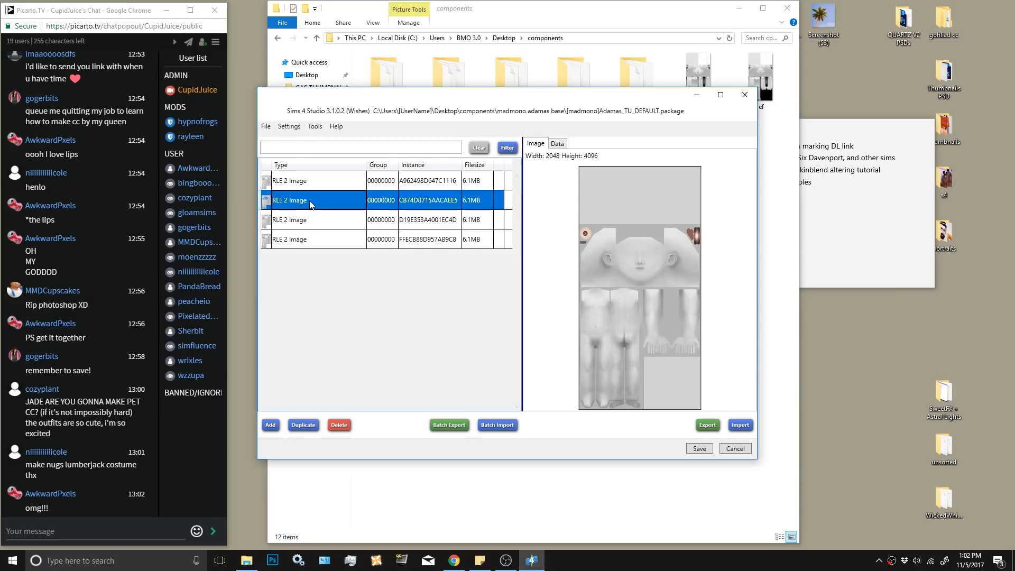
{"action": "left_click", "coordinate": [313, 221]}
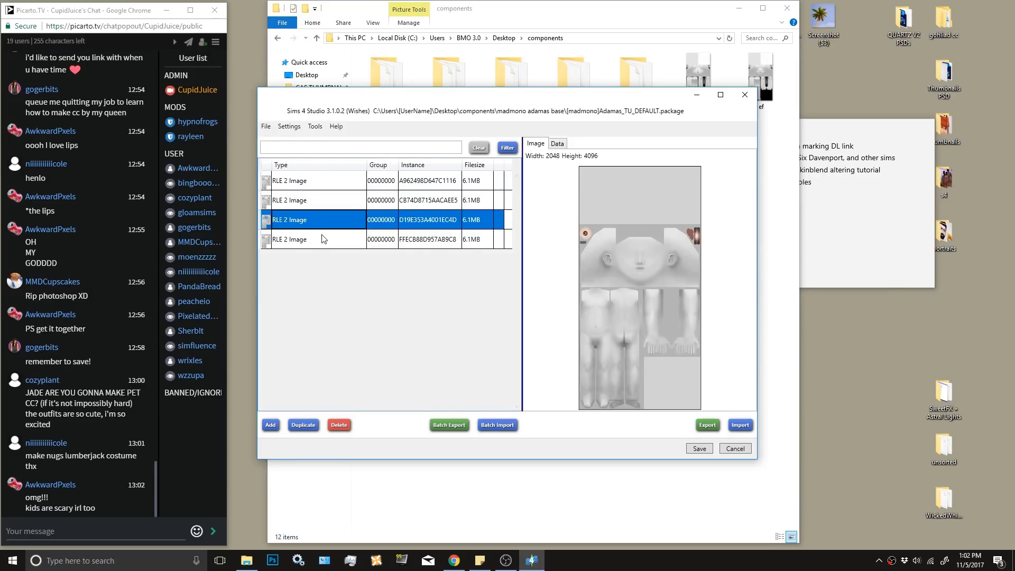
{"action": "left_click", "coordinate": [325, 240]}
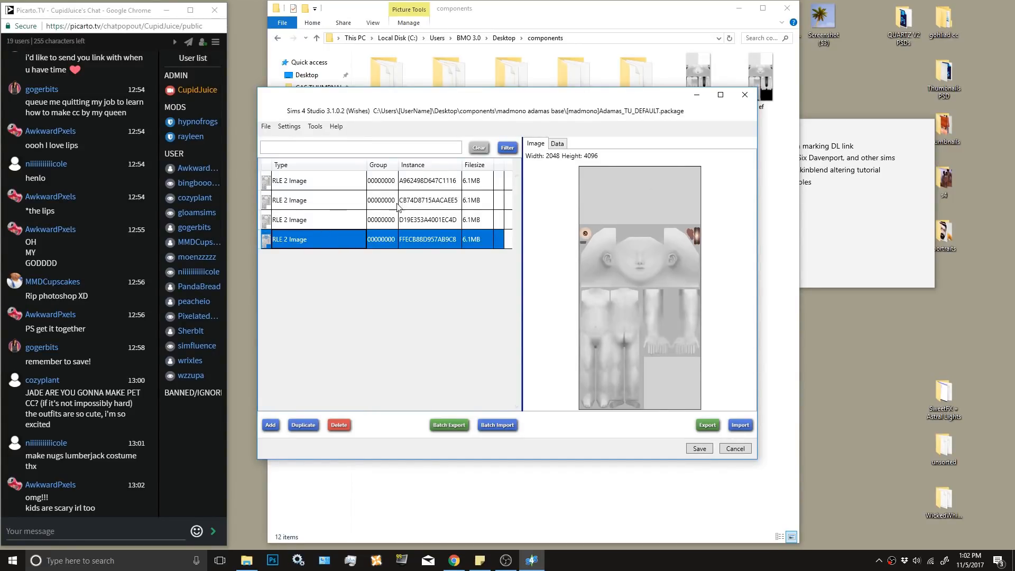
Close the TU package and open [madmono]Adamas_TM-EM_DEFAULT.package from the madmono adamas base folder.
{"action": "left_click", "coordinate": [266, 126]}
{"action": "left_click", "coordinate": [268, 138]}
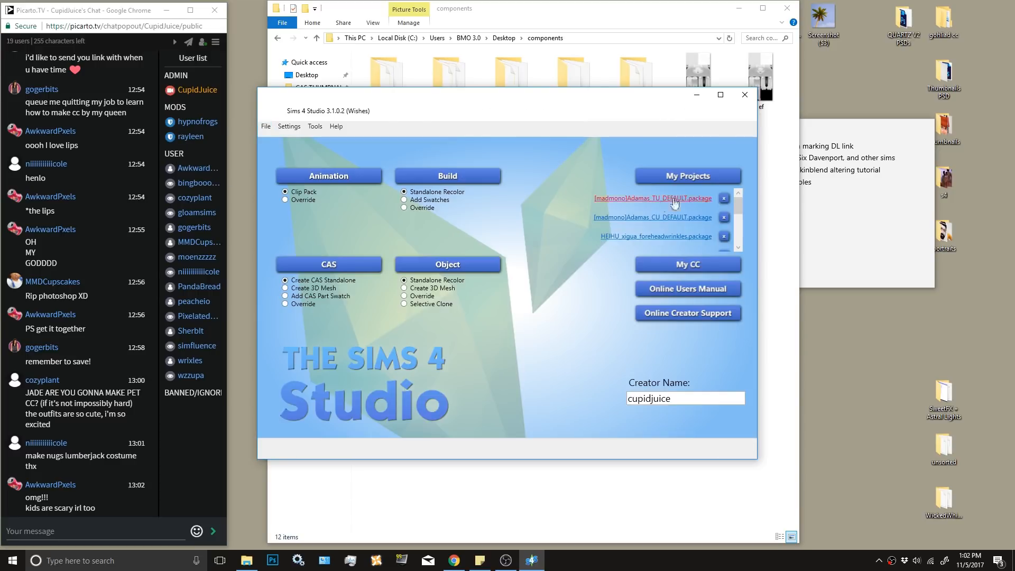
{"action": "left_click", "coordinate": [670, 176]}
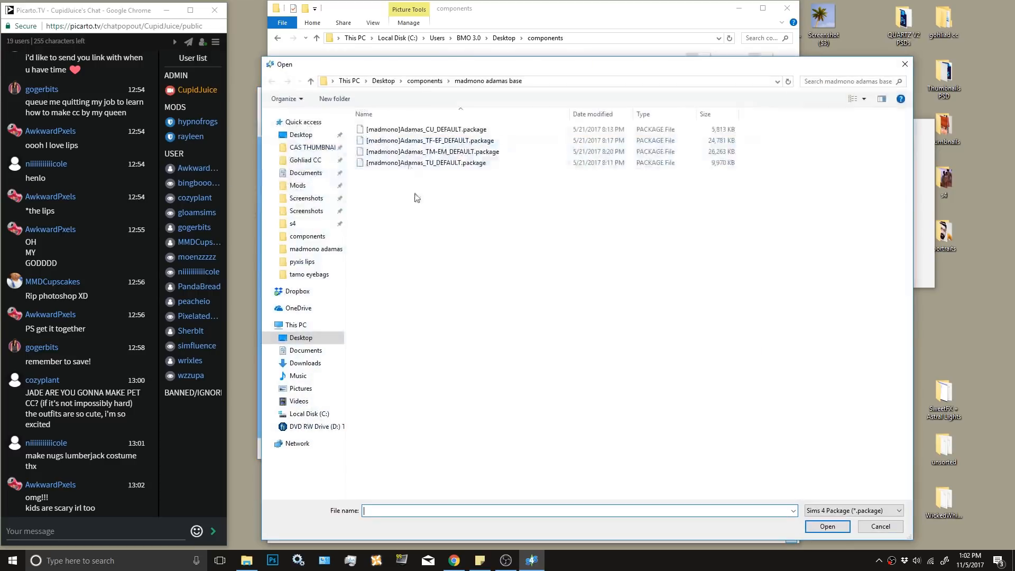
{"action": "double_click", "coordinate": [445, 150]}
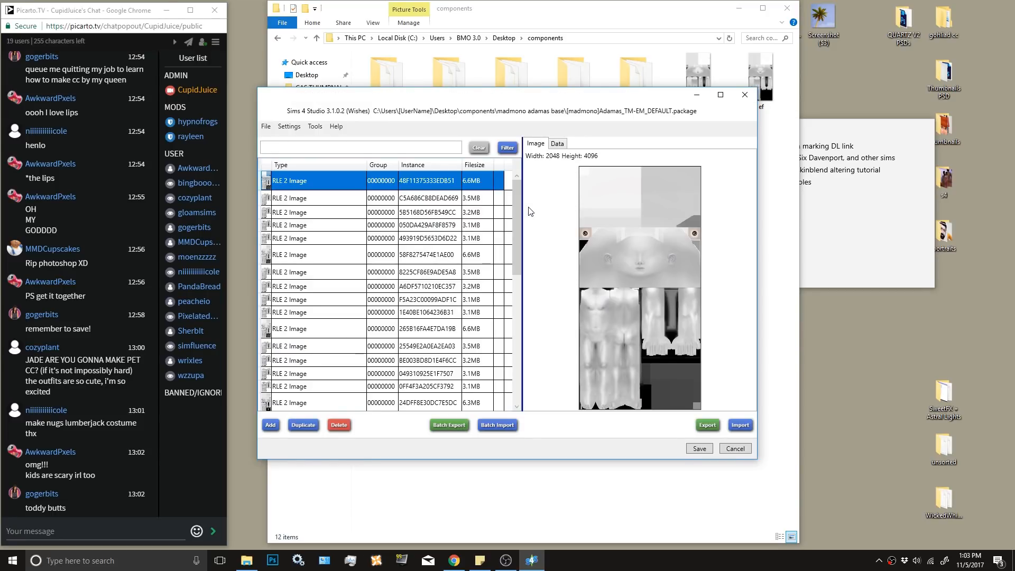
Examine the 2048 x 4096 face-and-body skin textures of about 6 MB in the TM-EM package, ending with 24DFF8E30DC7E5DC.
{"action": "left_click", "coordinate": [332, 255]}
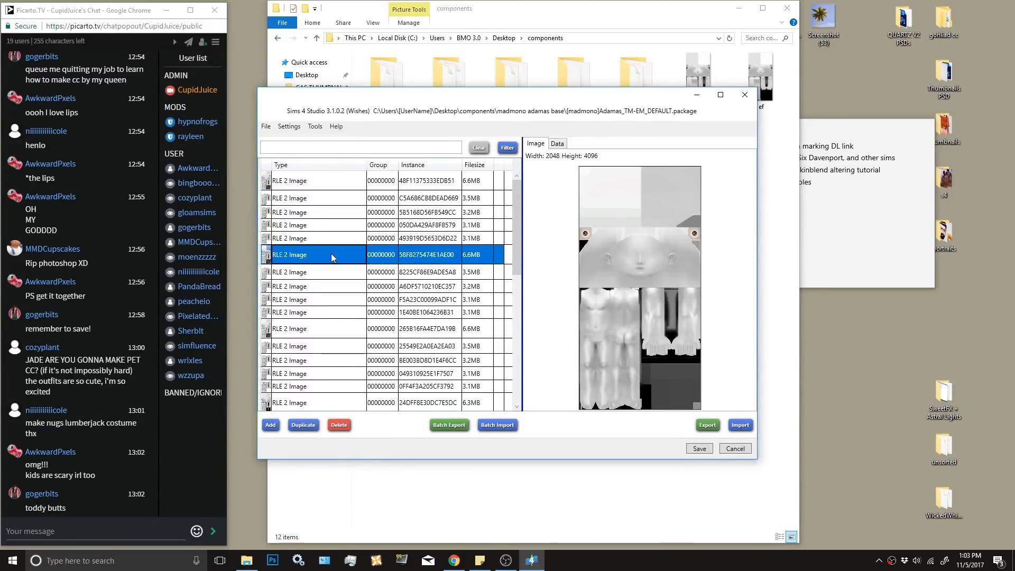
{"action": "left_click", "coordinate": [332, 329]}
{"action": "left_click", "coordinate": [318, 404]}
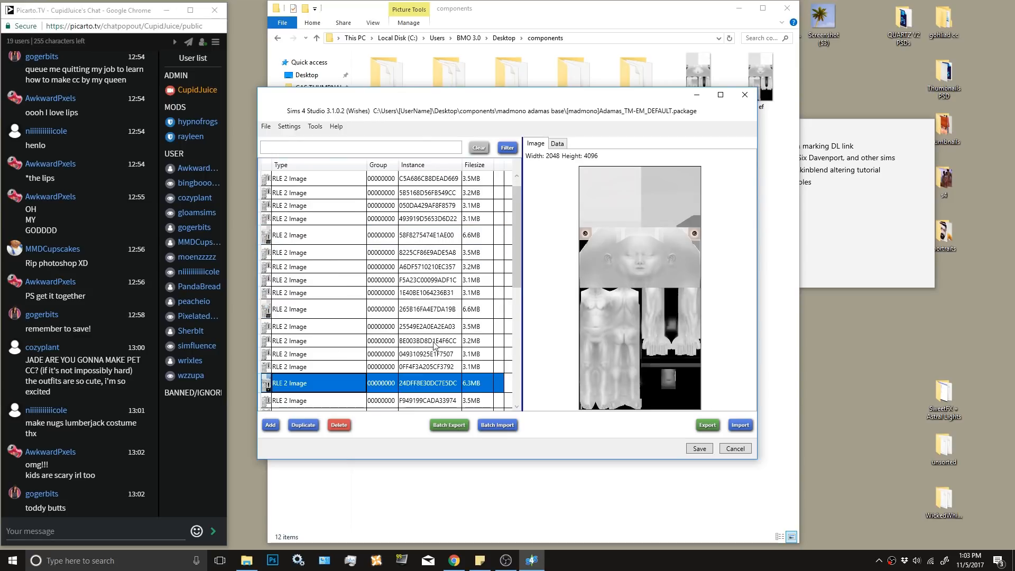
Examine the body-only RLE 2 textures that follow 24DFF8E30DC7E5DC in the TM-EM package.
{"action": "left_click", "coordinate": [517, 408]}
{"action": "left_click", "coordinate": [517, 407]}
{"action": "left_click", "coordinate": [517, 407]}
{"action": "left_click", "coordinate": [517, 407]}
{"action": "left_click", "coordinate": [517, 407]}
{"action": "left_click", "coordinate": [517, 408]}
{"action": "left_click", "coordinate": [289, 326]}
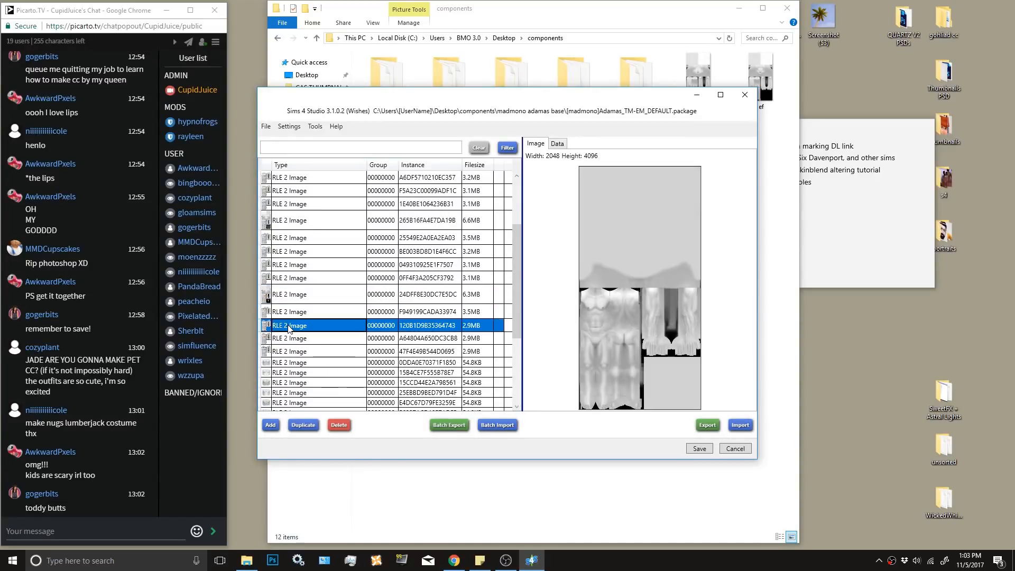
{"action": "key", "text": "Up"}
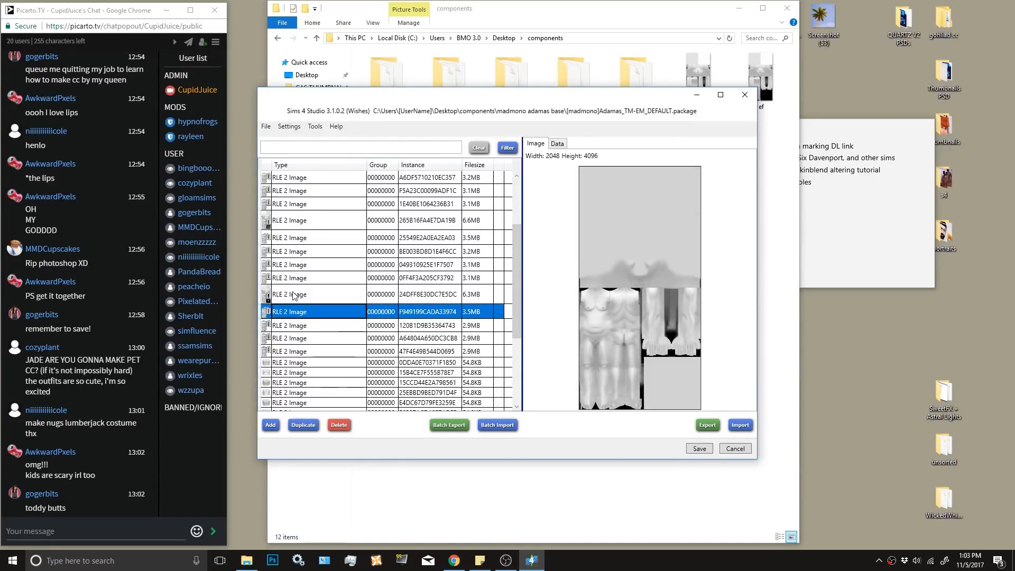
{"action": "key", "text": "Up"}
{"action": "key", "text": "Down"}
{"action": "key", "text": "Down"}
{"action": "key", "text": "Down"}
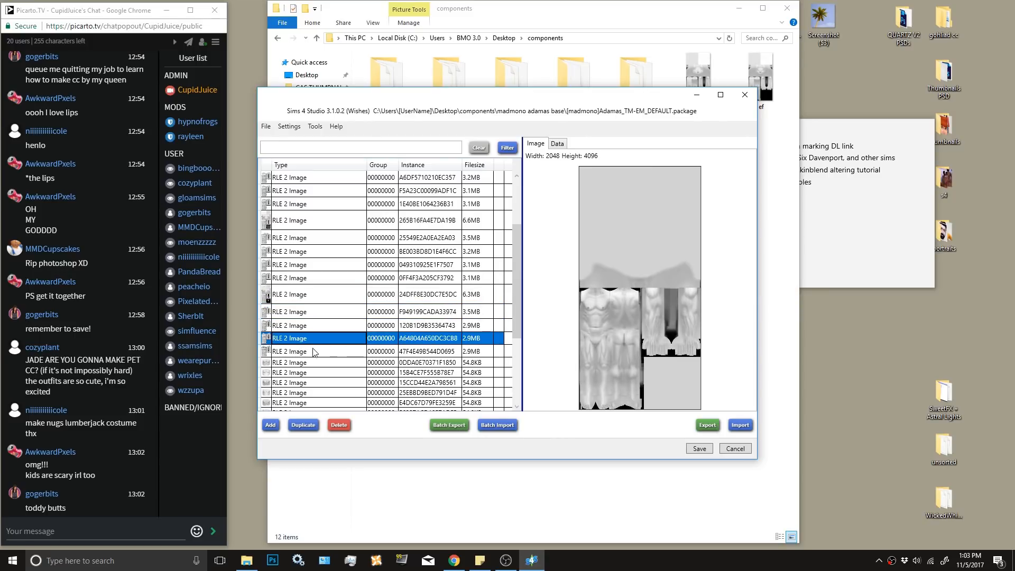
Examine several of the small 1024 x 2048 chest overlay textures at the end of the TM-EM package's list.
{"action": "left_click", "coordinate": [517, 405]}
{"action": "left_click", "coordinate": [517, 405]}
{"action": "left_click", "coordinate": [517, 405]}
{"action": "left_click", "coordinate": [517, 406]}
{"action": "left_click", "coordinate": [517, 406]}
{"action": "left_click", "coordinate": [517, 406]}
{"action": "left_click", "coordinate": [517, 406]}
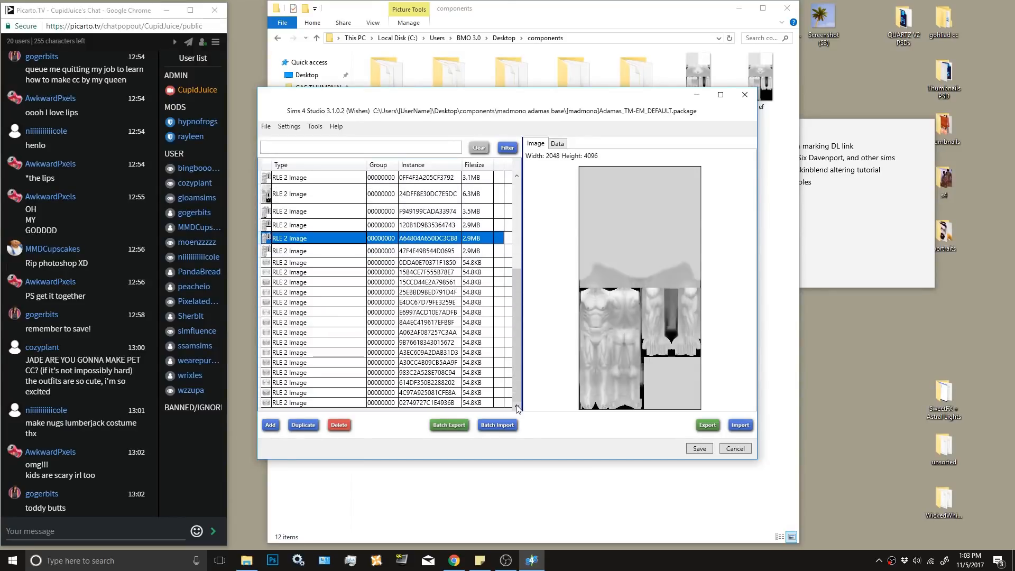
{"action": "left_click", "coordinate": [297, 333]}
{"action": "left_click", "coordinate": [299, 283]}
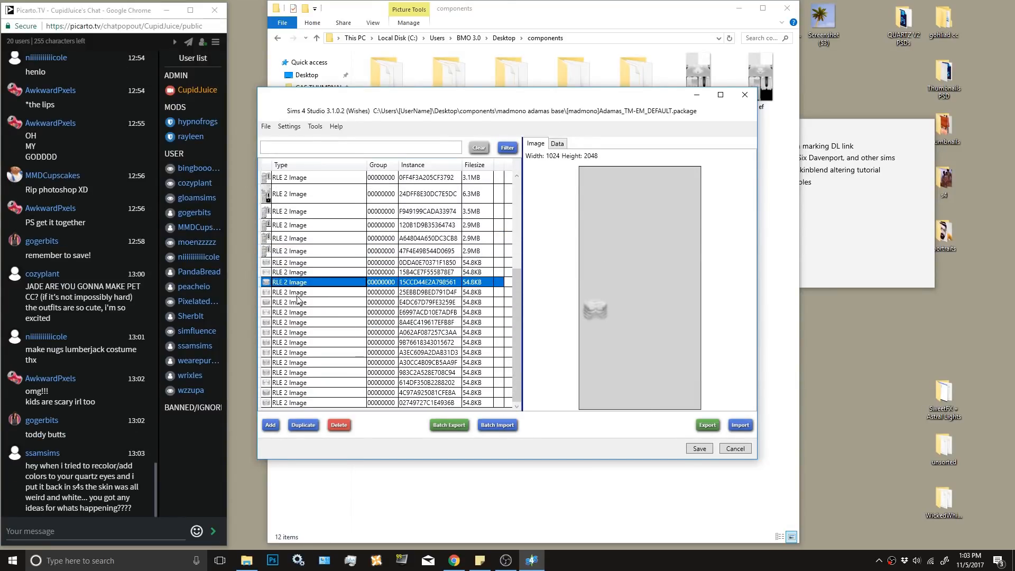
{"action": "left_click", "coordinate": [297, 302]}
{"action": "left_click", "coordinate": [302, 316]}
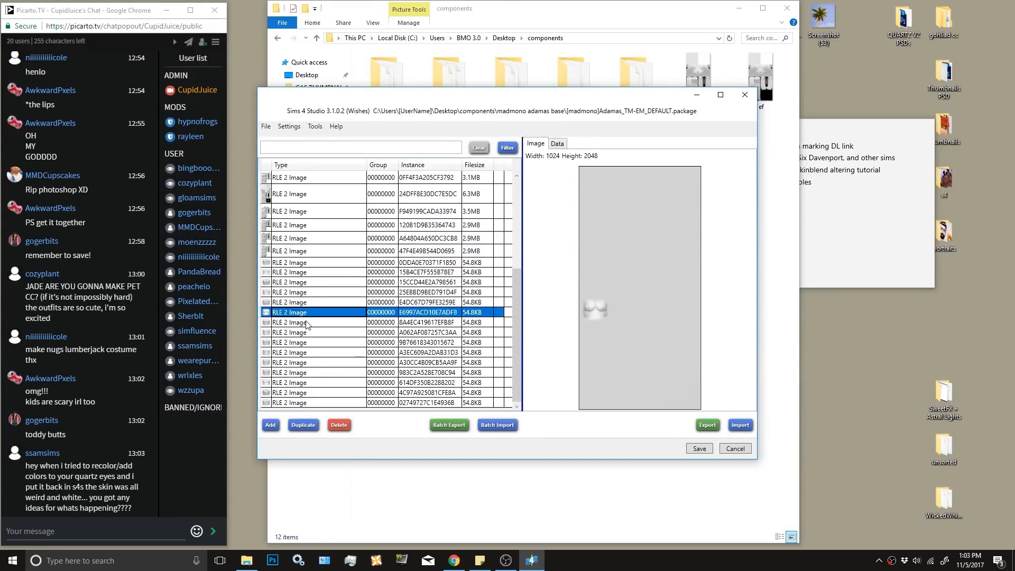
{"action": "left_click", "coordinate": [300, 383]}
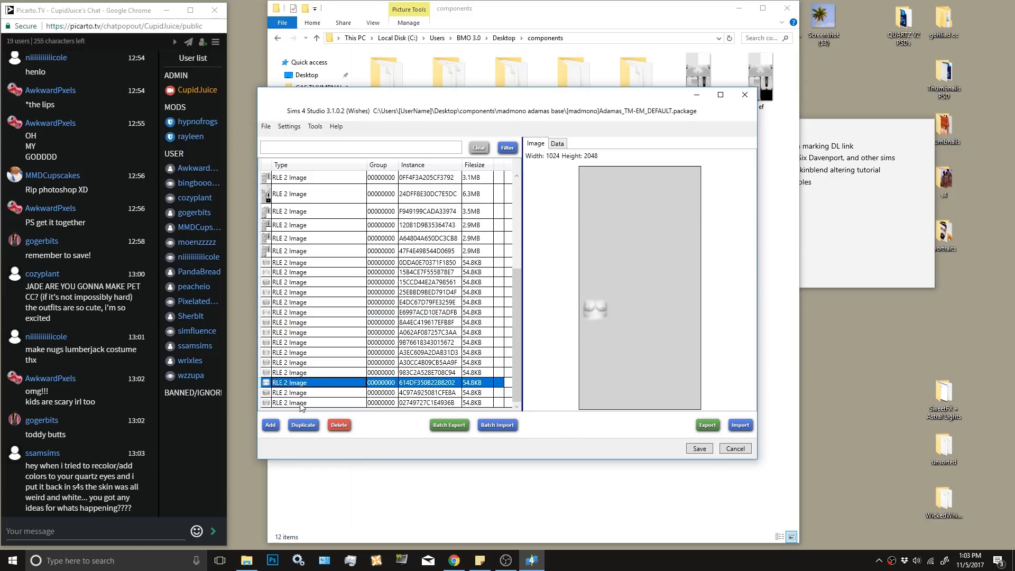
{"action": "left_click", "coordinate": [305, 403]}
{"action": "left_click", "coordinate": [298, 394]}
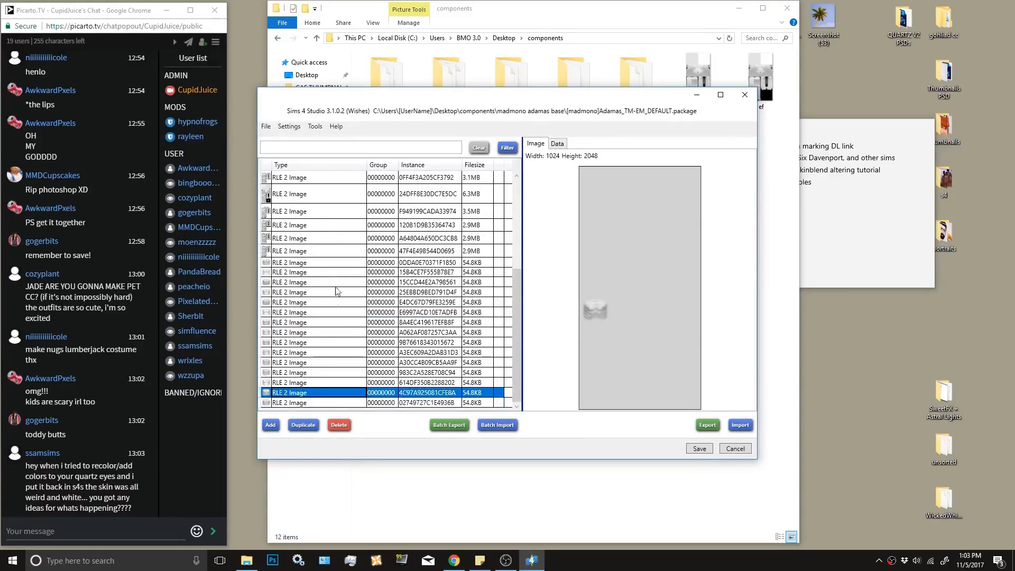
Close the TM-EM package and open cupidjuice-QuartzEyesHumanDefault.package from the Eyes folder in Mods > defaults.
{"action": "left_click", "coordinate": [272, 132]}
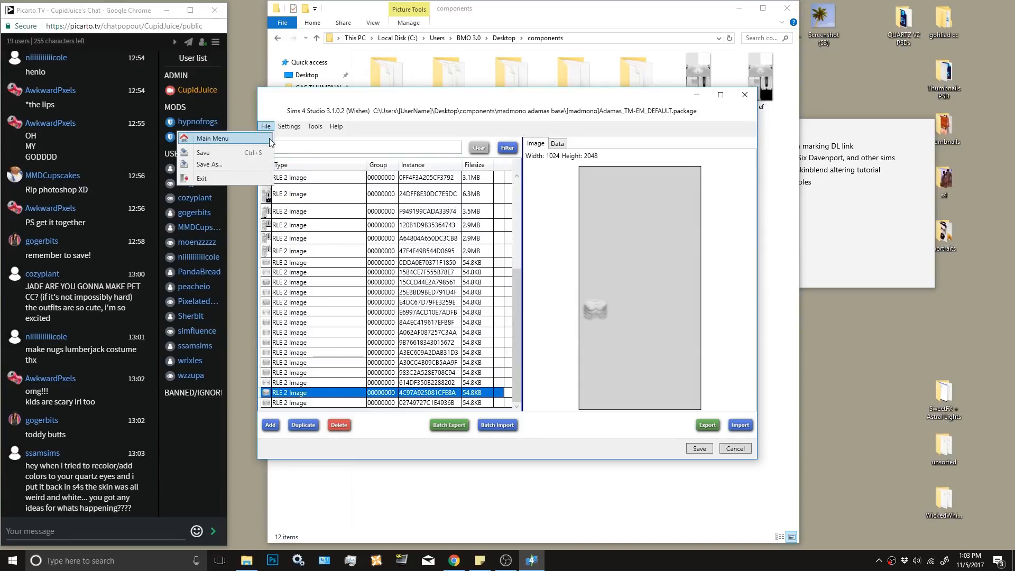
{"action": "left_click", "coordinate": [268, 138]}
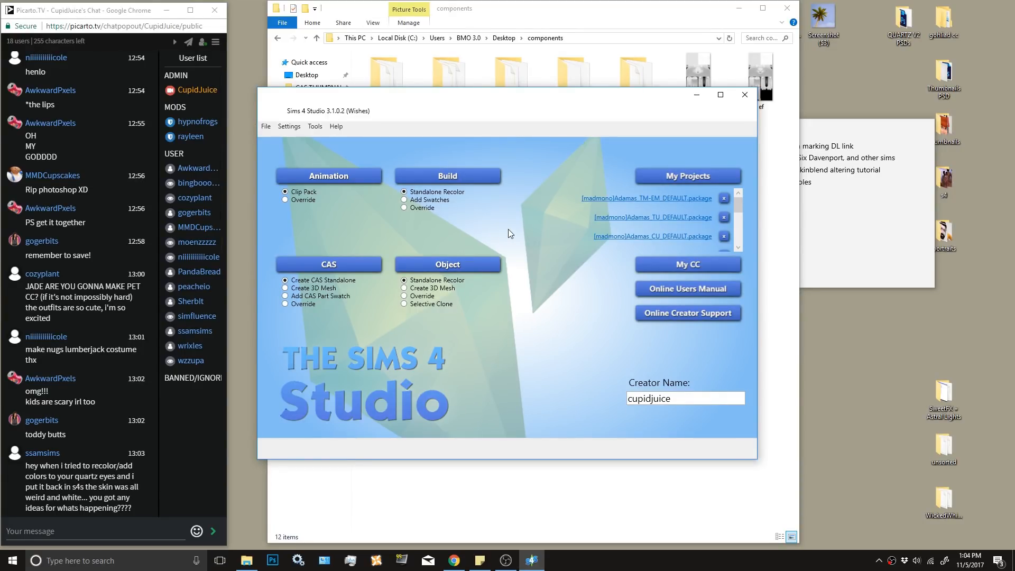
{"action": "left_click", "coordinate": [670, 176]}
{"action": "left_click", "coordinate": [298, 185]}
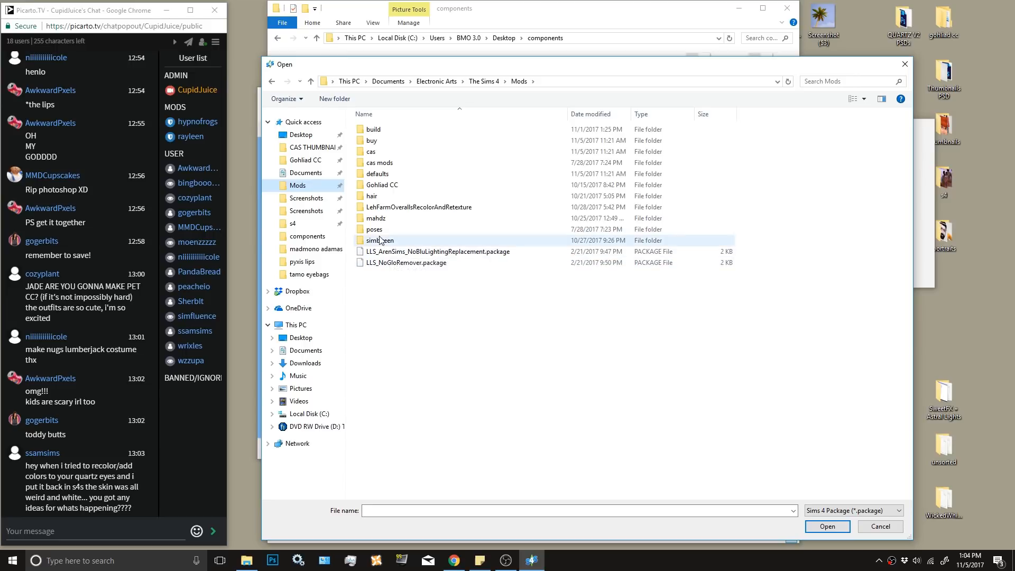
{"action": "double_click", "coordinate": [378, 175]}
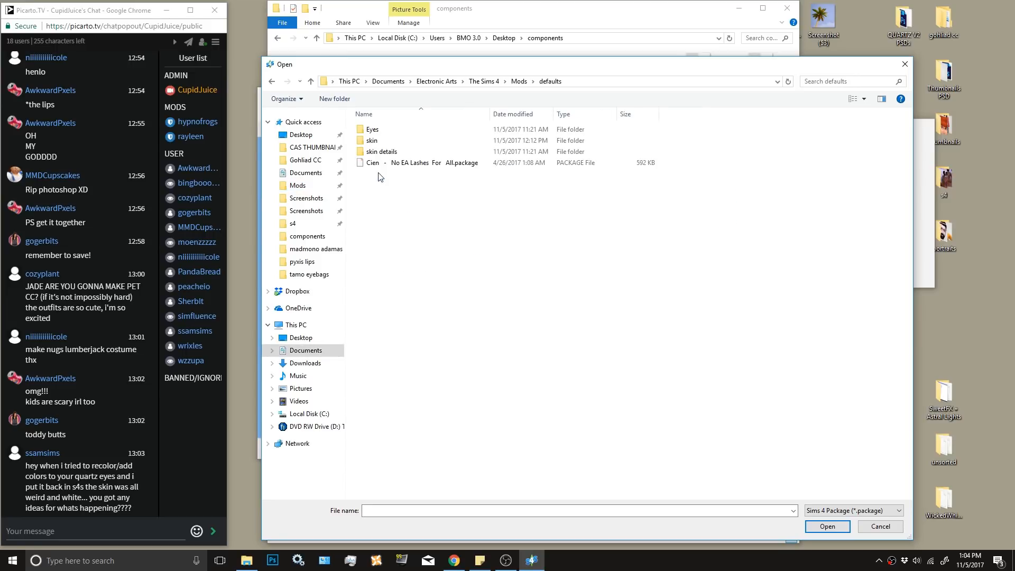
{"action": "double_click", "coordinate": [372, 129]}
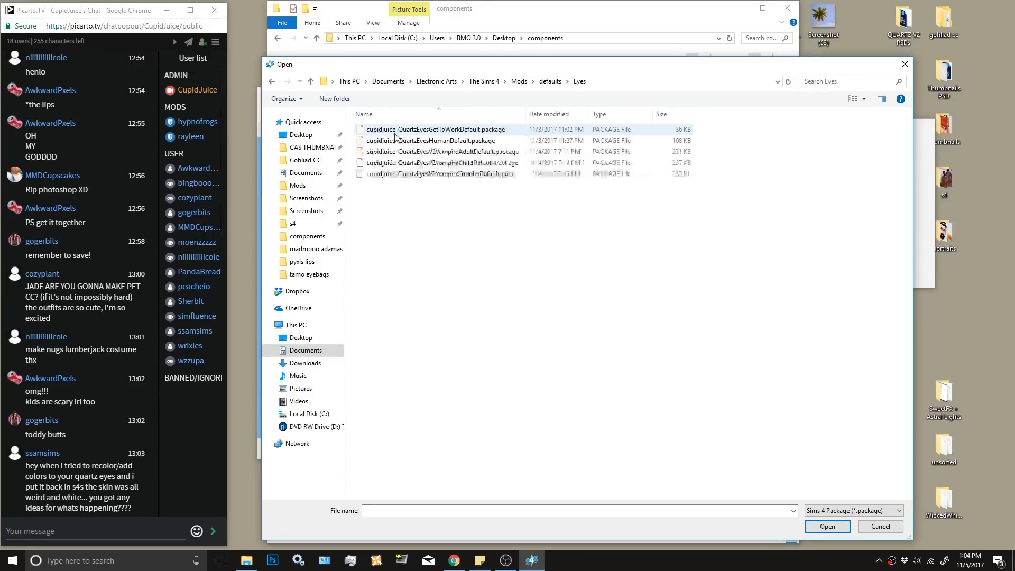
{"action": "double_click", "coordinate": [441, 140]}
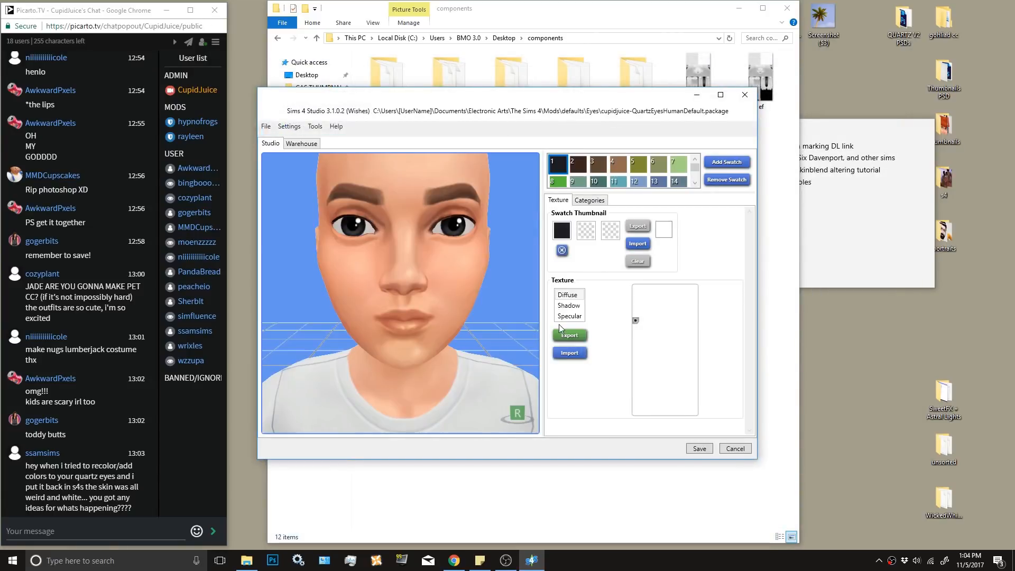
Check the image formats offered for exporting the eye texture, cancel the export, and preview eye color swatch 3.
{"action": "left_click", "coordinate": [568, 334]}
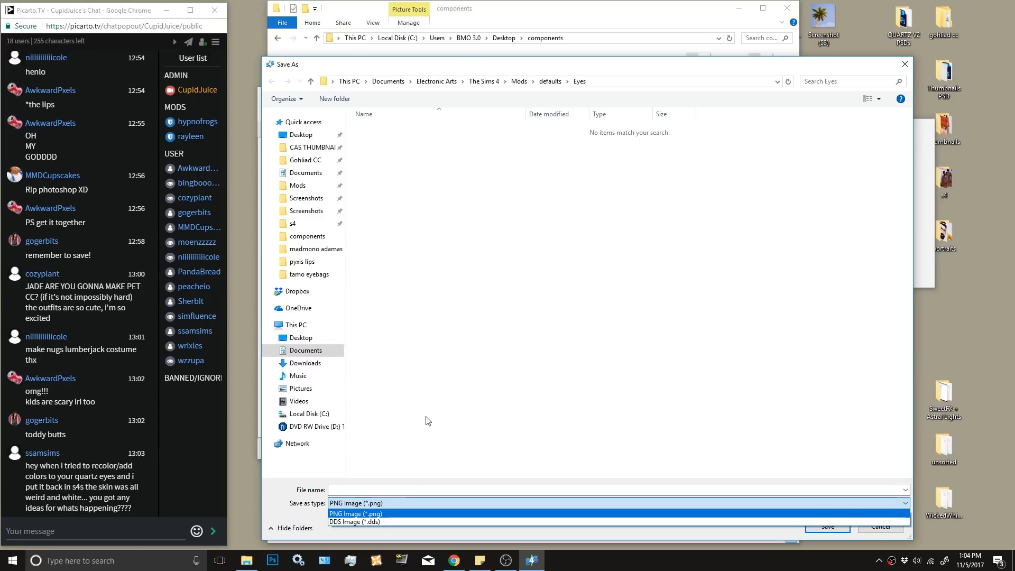
{"action": "left_click", "coordinate": [906, 66]}
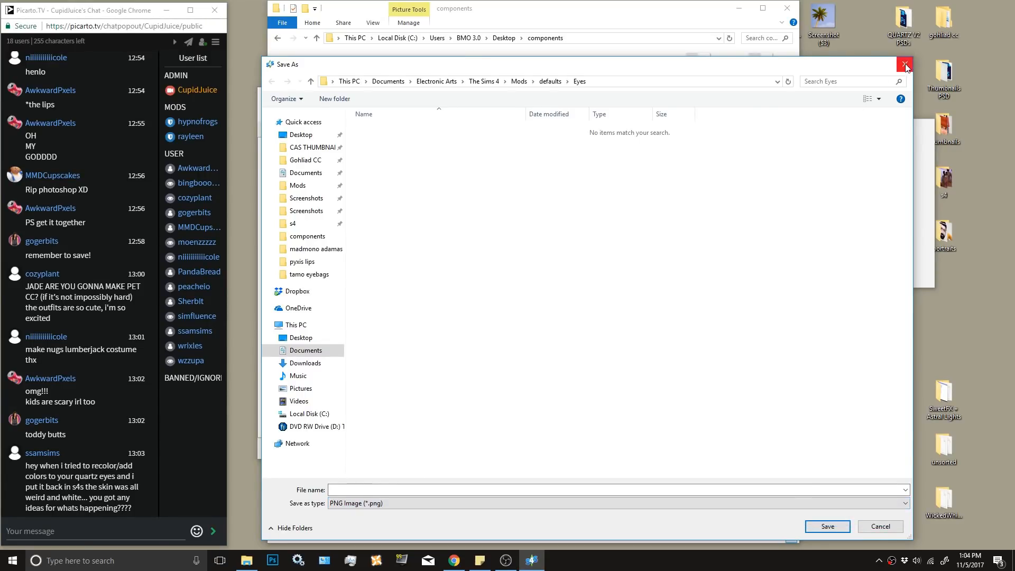
{"action": "left_click", "coordinate": [905, 66]}
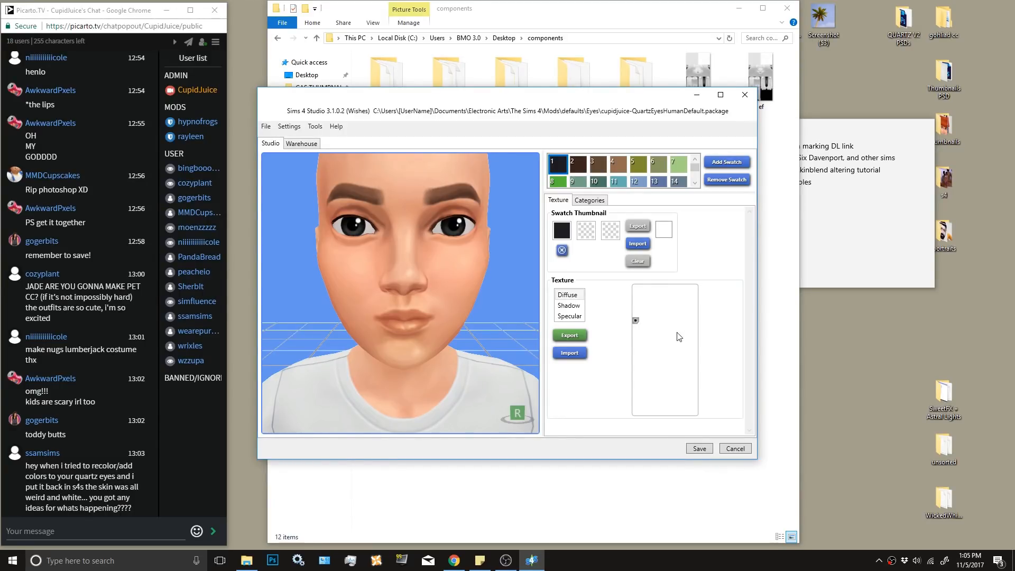
{"action": "left_click", "coordinate": [586, 168]}
{"action": "left_click", "coordinate": [598, 169]}
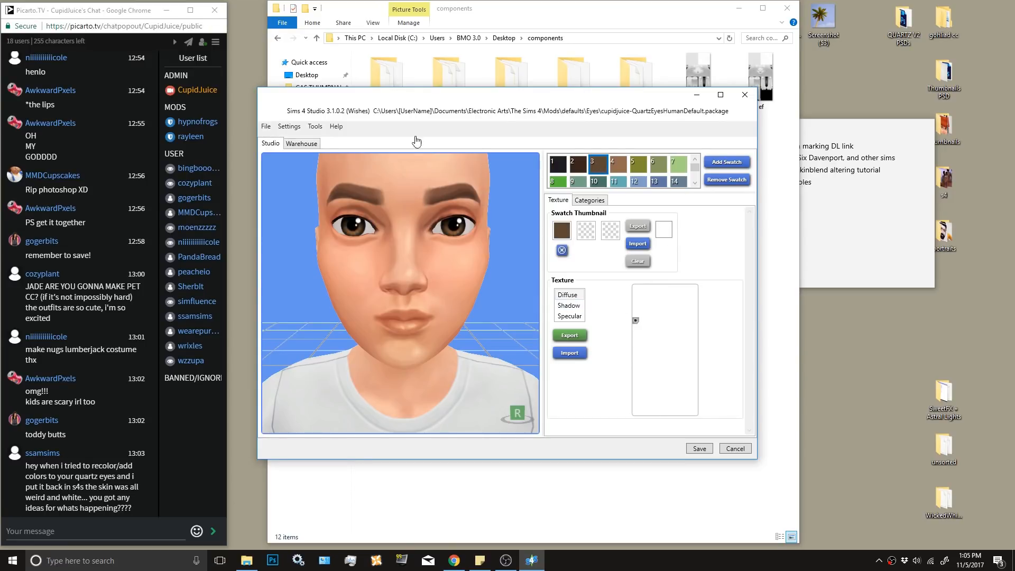
Close the eye package and open [madmono]Adamas_TF-EF_DEFAULT.package from the madmono adamas base folder in components on the Desktop.
{"action": "left_click", "coordinate": [265, 127]}
{"action": "left_click", "coordinate": [269, 138]}
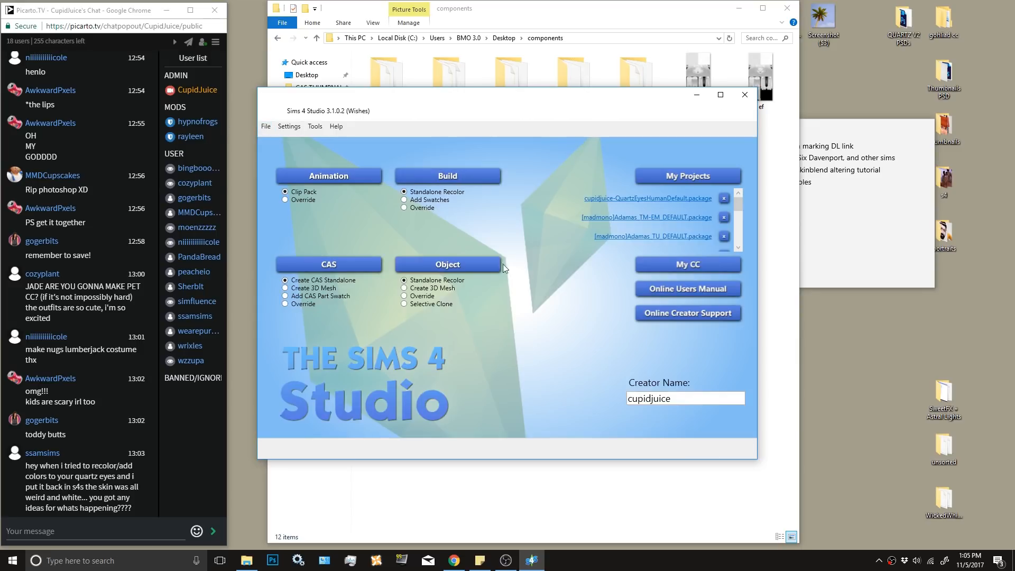
{"action": "left_click", "coordinate": [691, 185]}
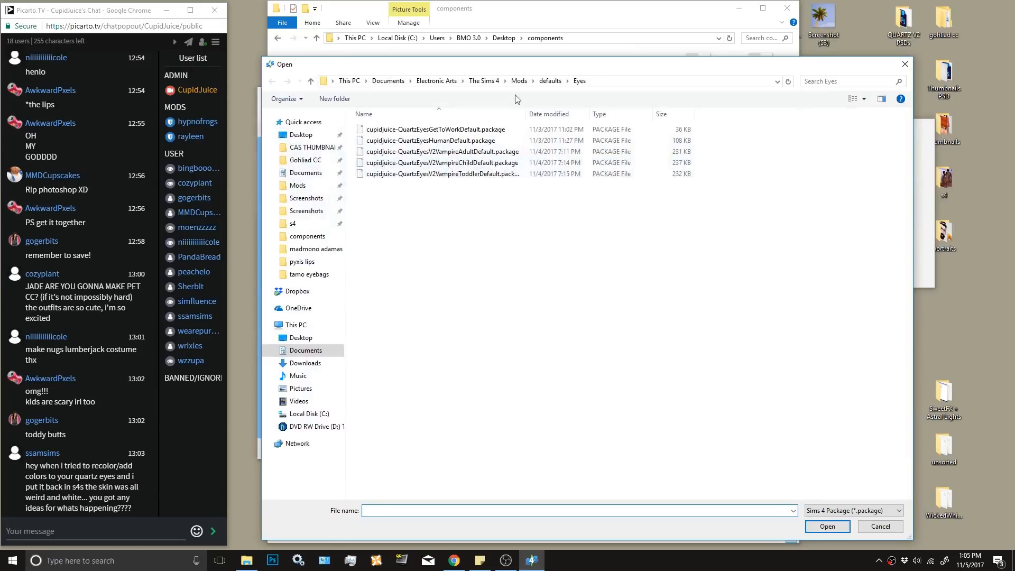
{"action": "left_click", "coordinate": [301, 134]}
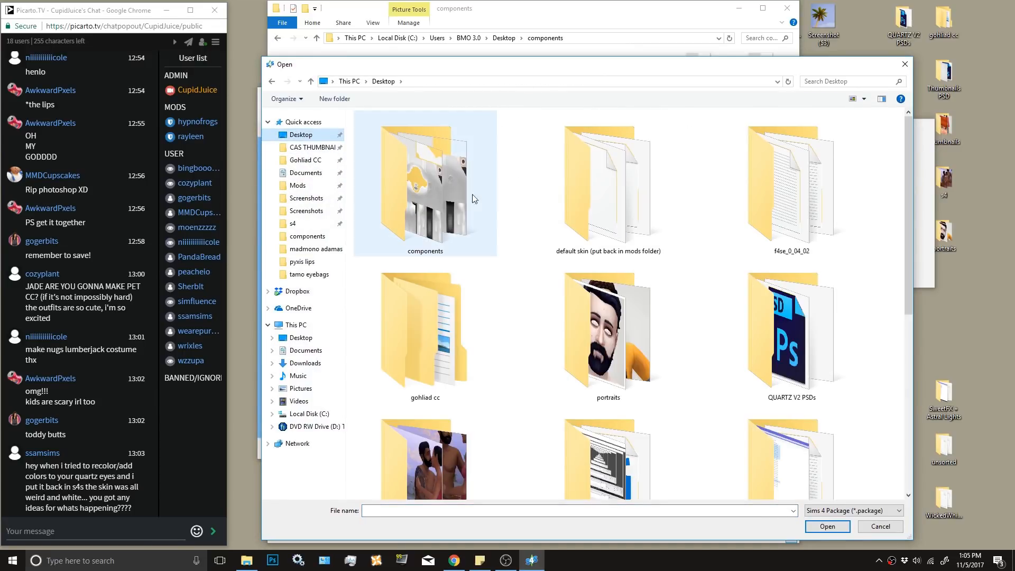
{"action": "double_click", "coordinate": [465, 193]}
{"action": "left_click", "coordinate": [437, 151]}
{"action": "double_click", "coordinate": [437, 151]}
{"action": "left_click", "coordinate": [463, 141]}
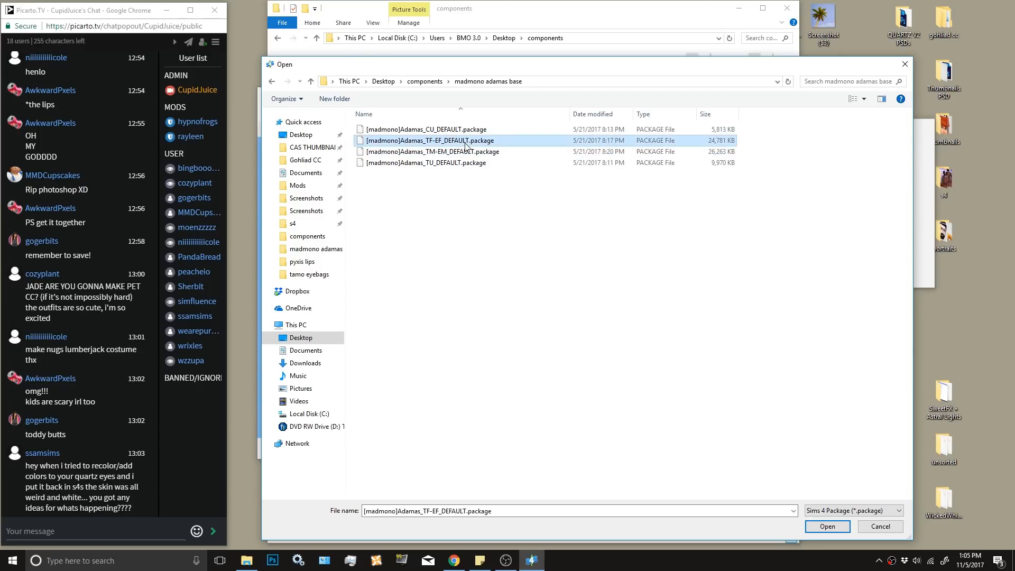
{"action": "double_click", "coordinate": [464, 143]}
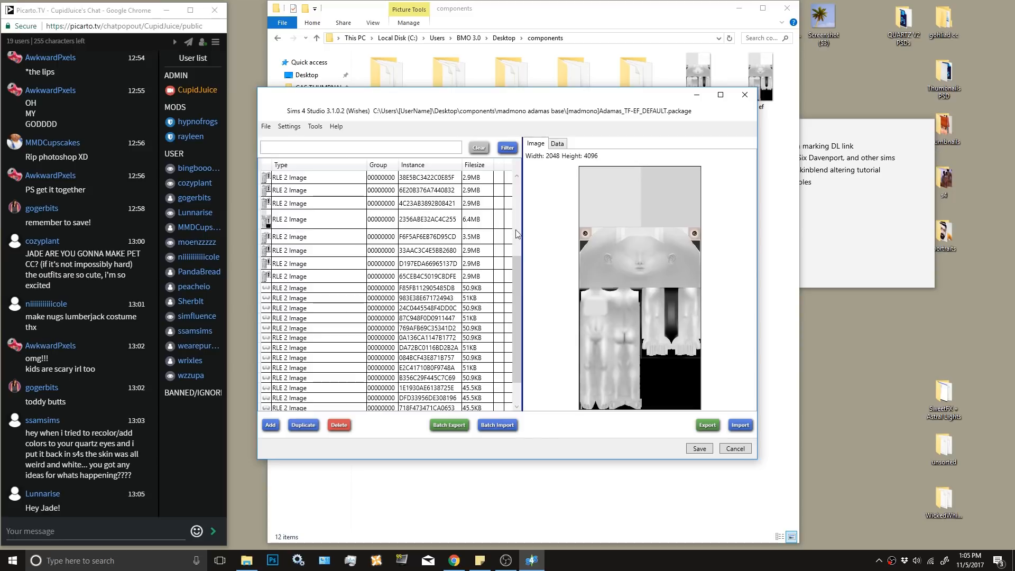
Look through the TF-EF package's list of RLE 2 skin textures back to its first entry.
{"action": "left_click", "coordinate": [517, 178]}
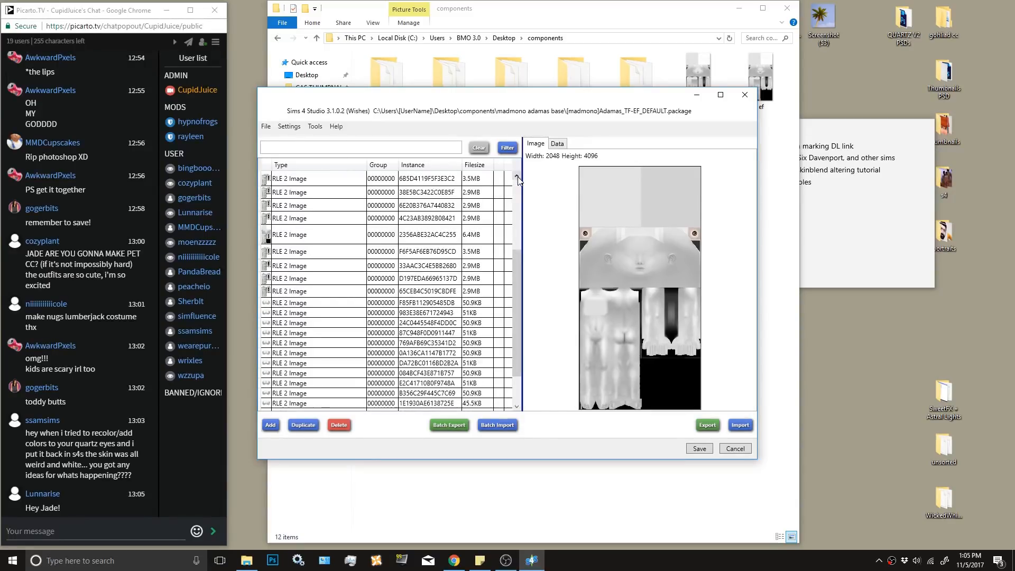
{"action": "left_click", "coordinate": [517, 178]}
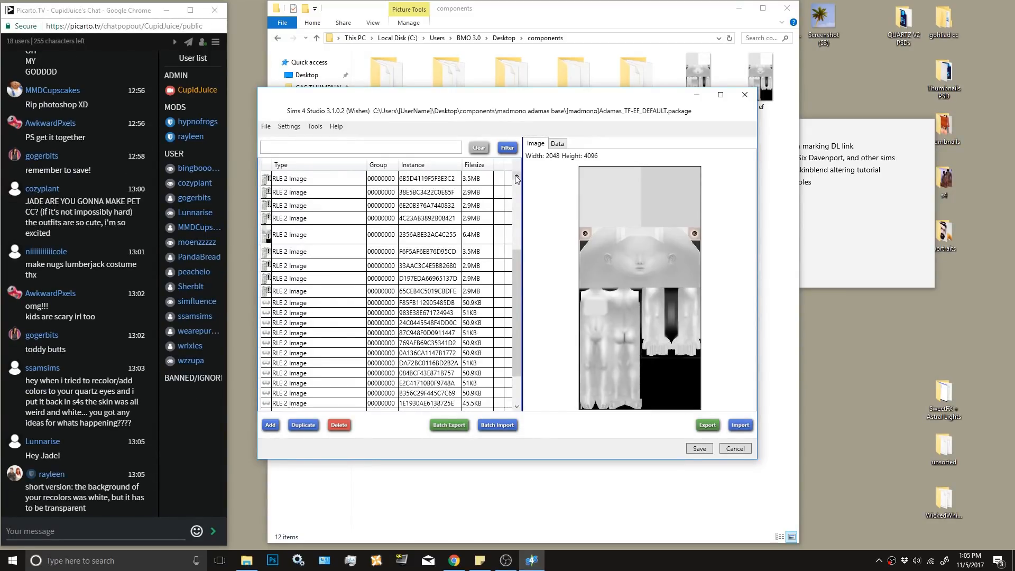
{"action": "left_click", "coordinate": [517, 178]}
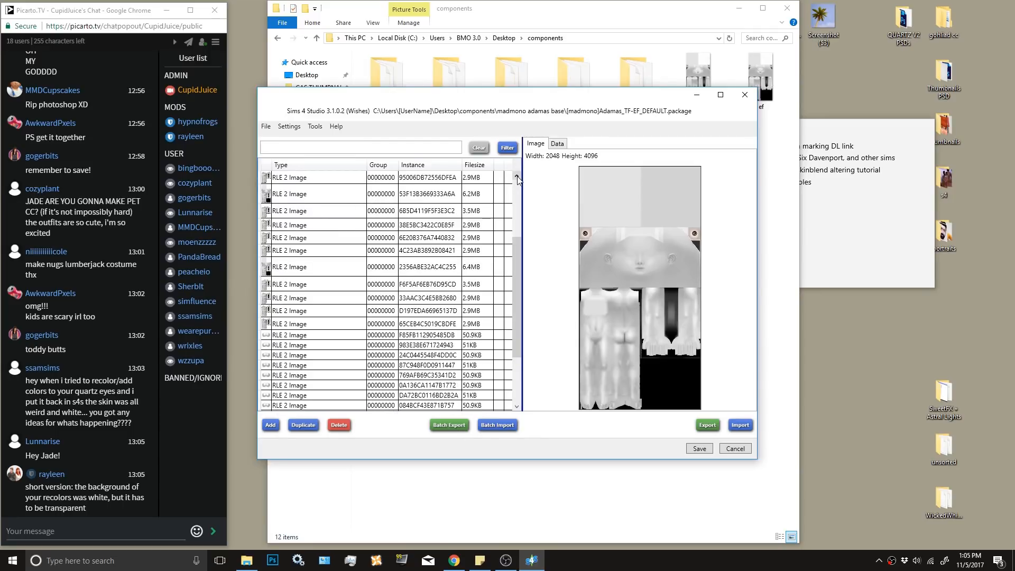
{"action": "left_click", "coordinate": [517, 178]}
{"action": "left_click", "coordinate": [517, 178]}
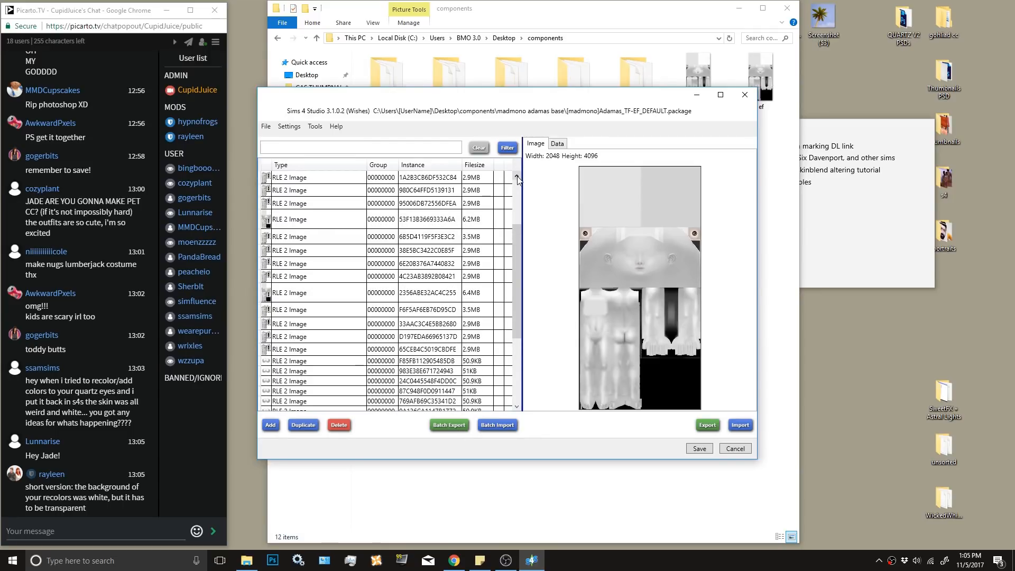
{"action": "left_click", "coordinate": [517, 177]}
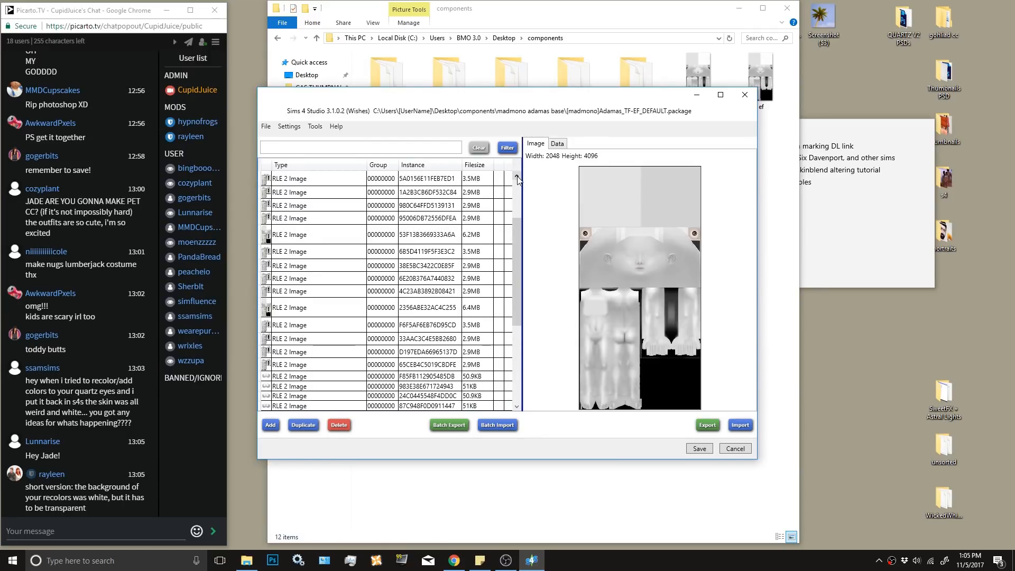
{"action": "left_click", "coordinate": [517, 178]}
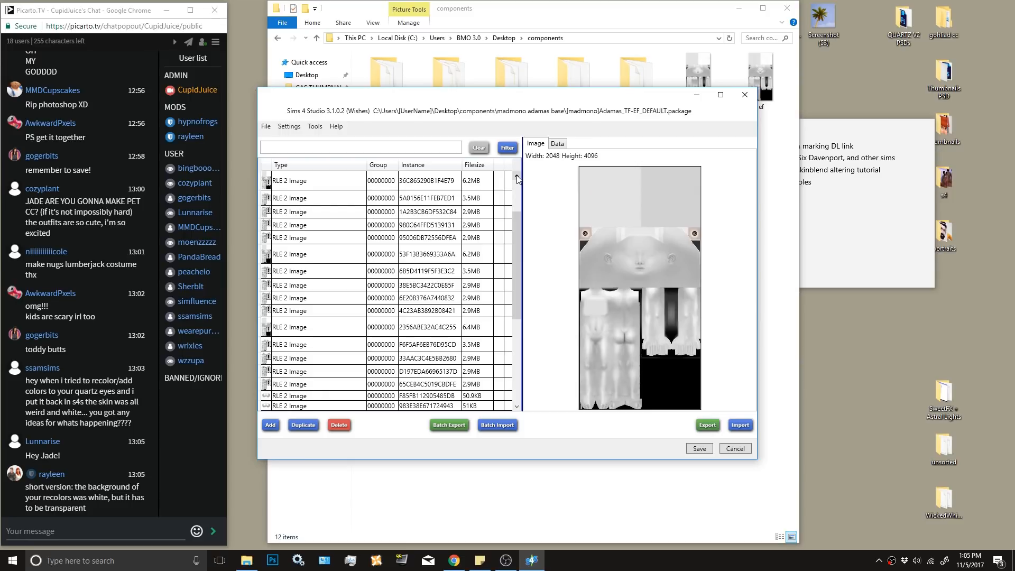
{"action": "left_click", "coordinate": [517, 178]}
{"action": "left_click", "coordinate": [517, 177]}
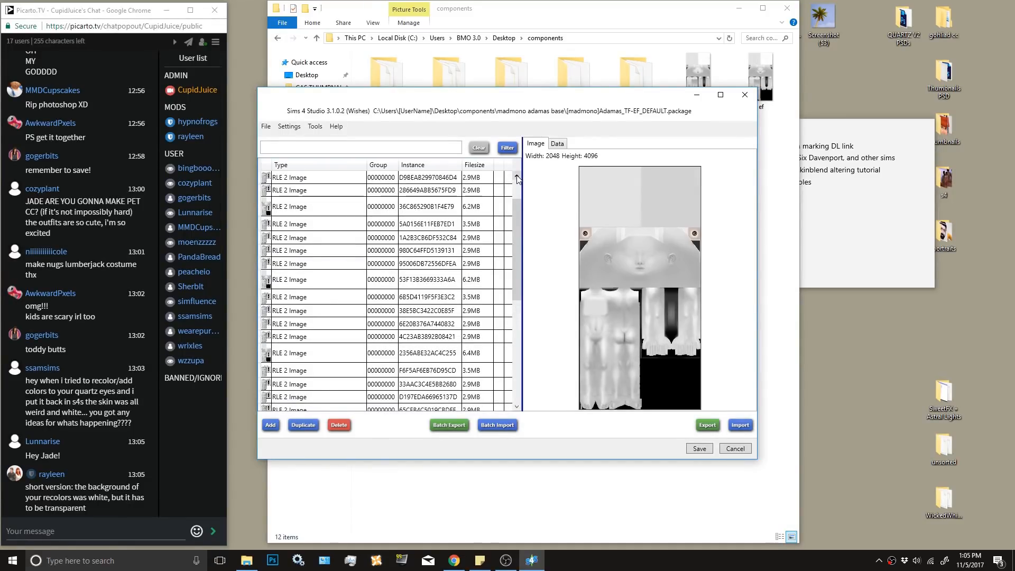
{"action": "left_click", "coordinate": [517, 178]}
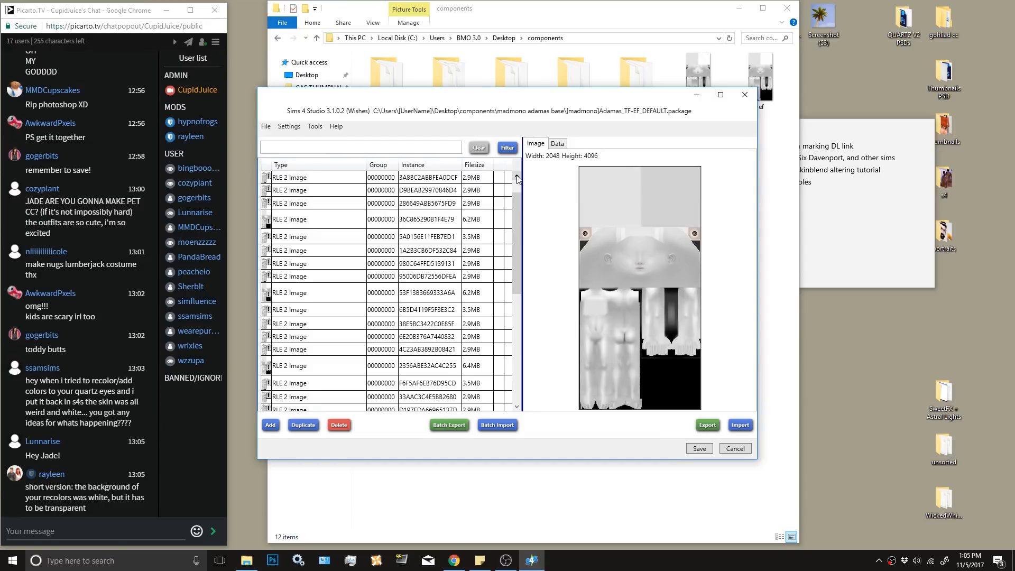
{"action": "left_click", "coordinate": [517, 177]}
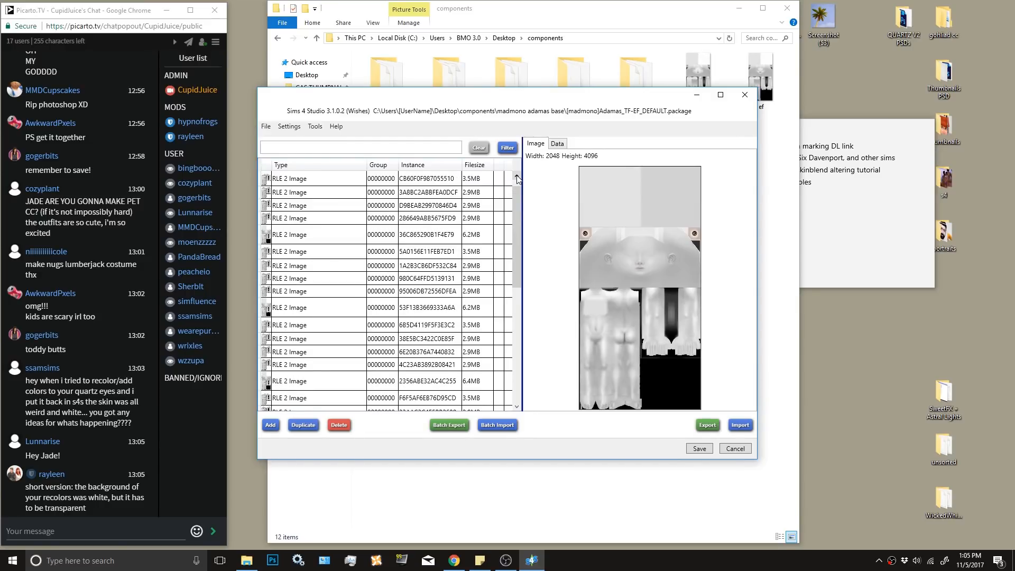
{"action": "left_click", "coordinate": [517, 177]}
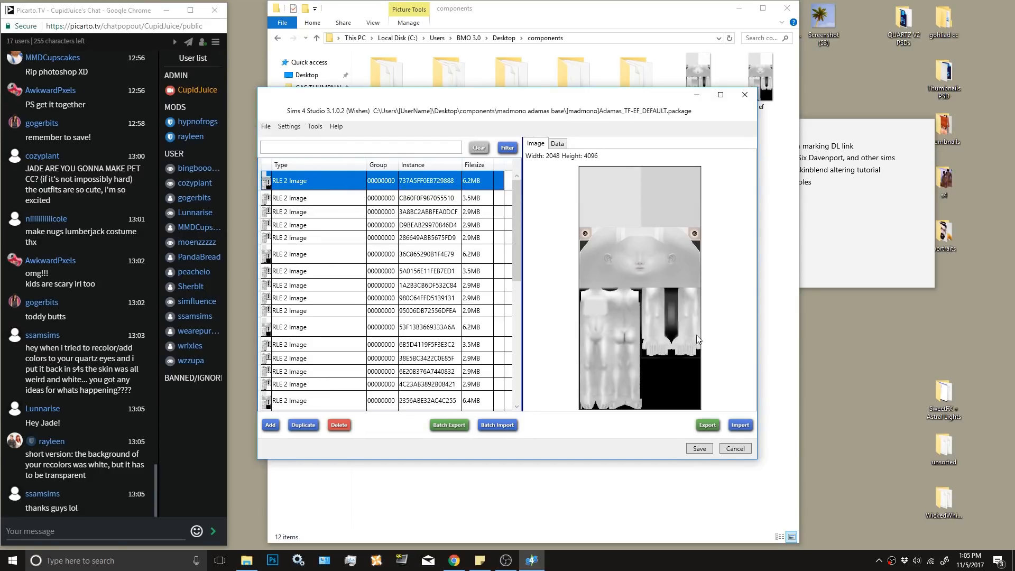
Import the tf image from the components folder into the package's first RLE 2 image entry.
{"action": "left_click", "coordinate": [740, 425]}
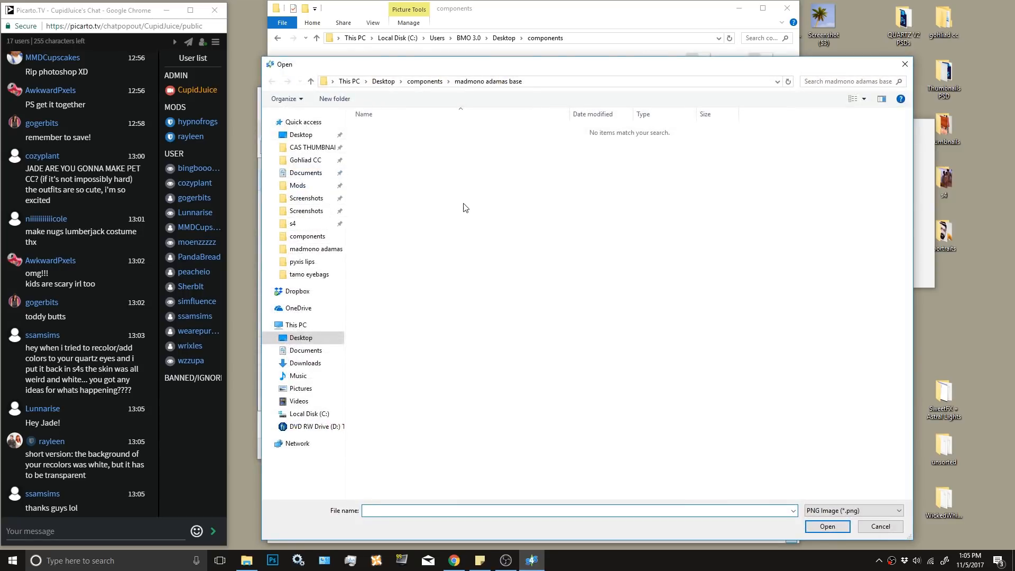
{"action": "left_click", "coordinate": [429, 82]}
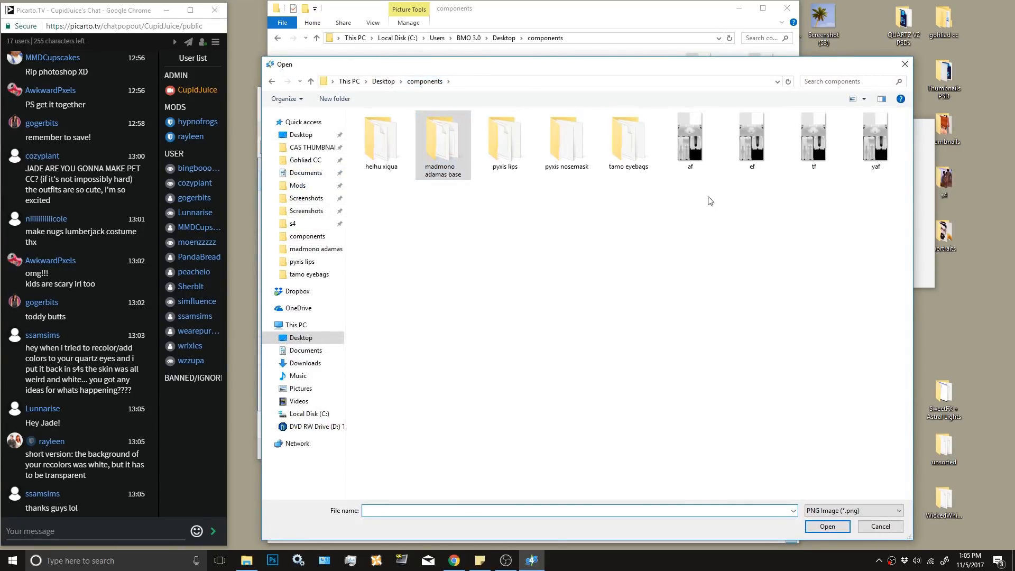
{"action": "left_click", "coordinate": [808, 147]}
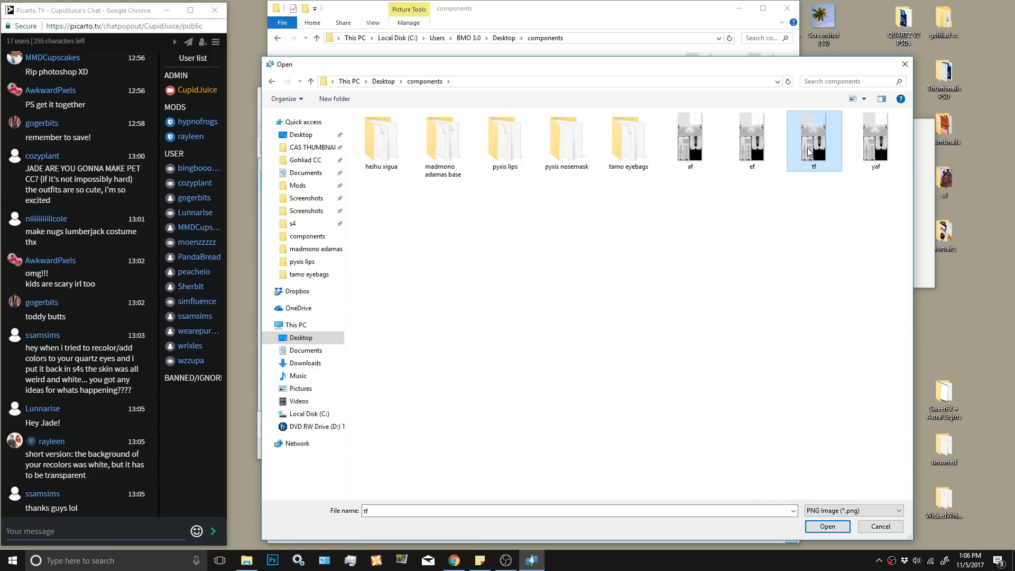
{"action": "double_click", "coordinate": [807, 148]}
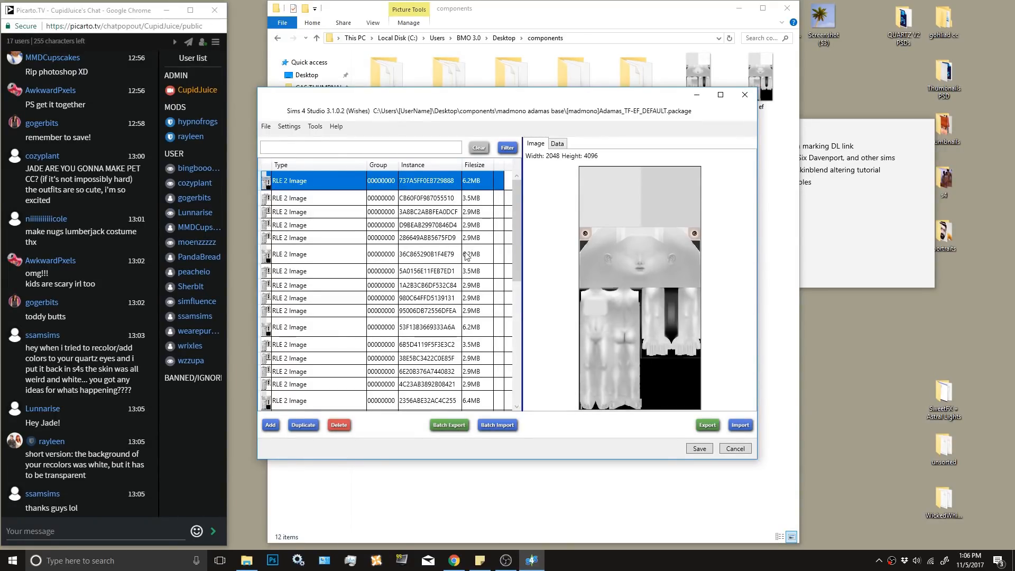
Import the yaf image into the RLE 2 entry with instance 36C865290B1F4E79.
{"action": "left_click", "coordinate": [328, 260]}
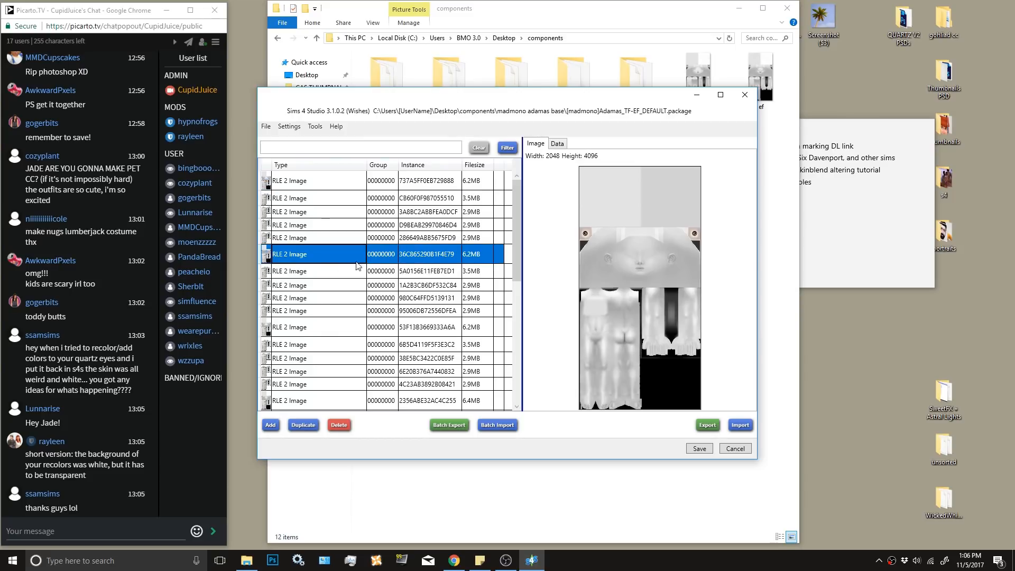
{"action": "left_click", "coordinate": [740, 425]}
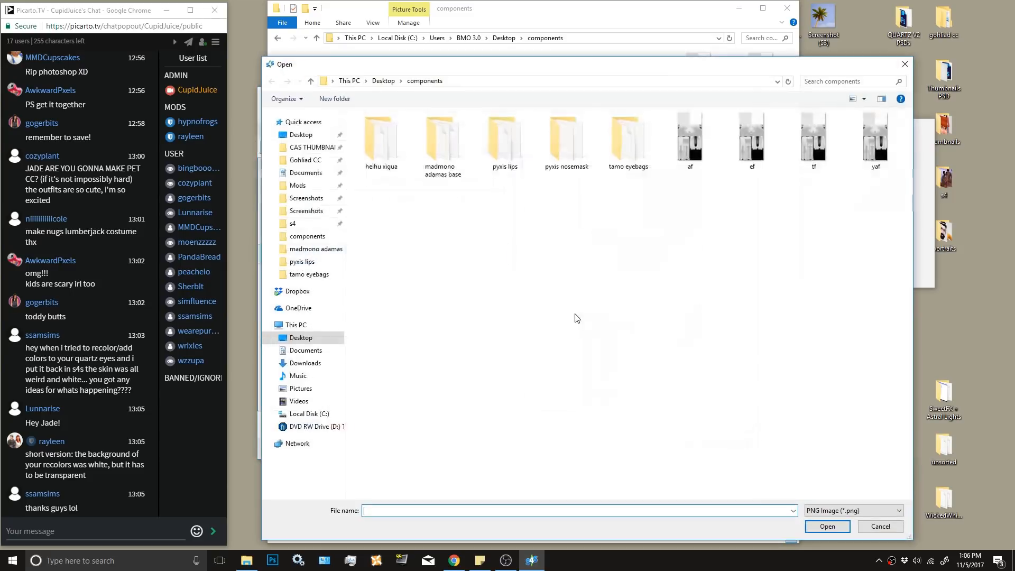
{"action": "left_click", "coordinate": [863, 158]}
{"action": "double_click", "coordinate": [864, 158]}
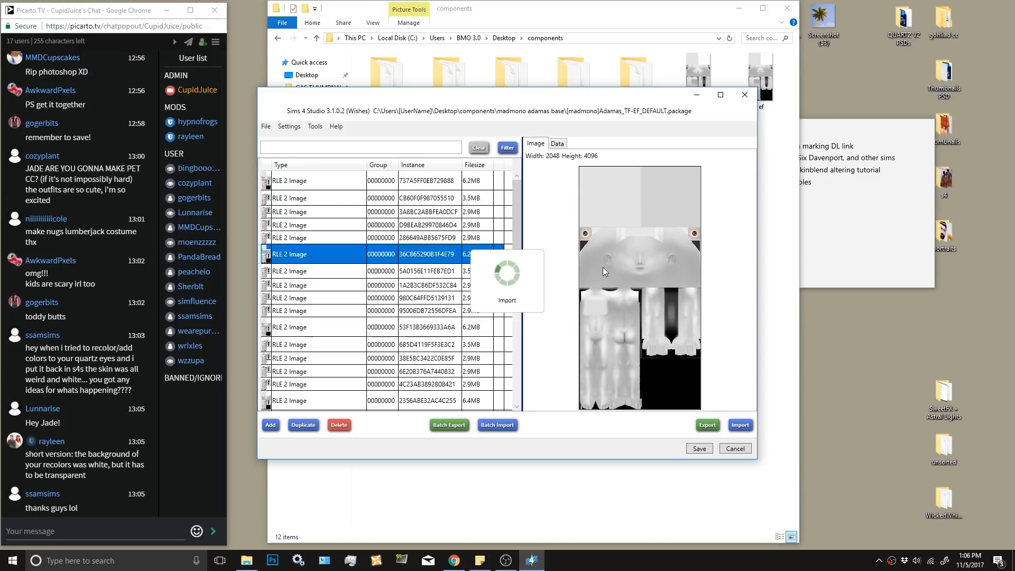
Import the af image into the RLE 2 entry with instance 53F13B3669333A6A.
{"action": "left_click", "coordinate": [334, 328]}
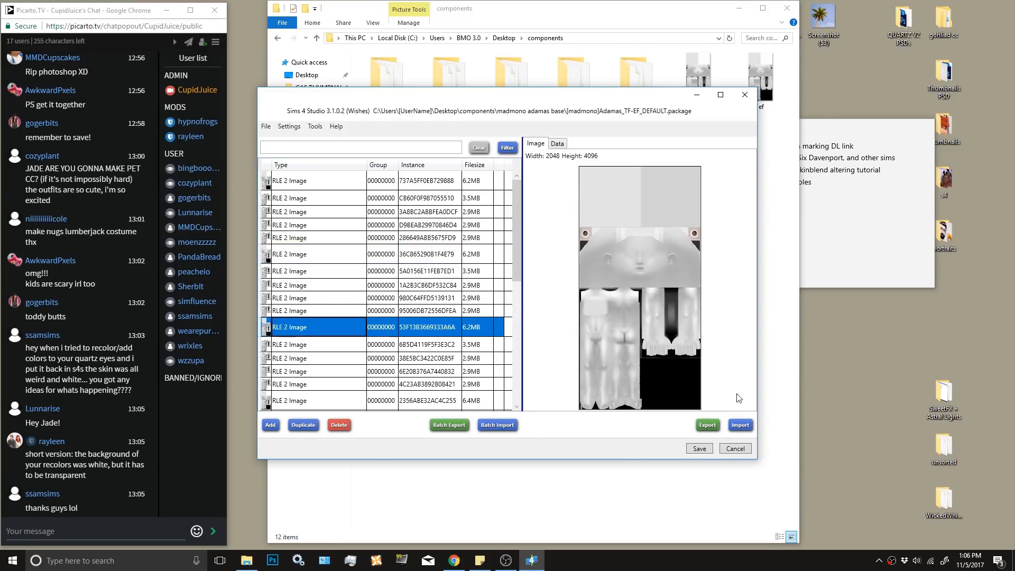
{"action": "left_click", "coordinate": [740, 425]}
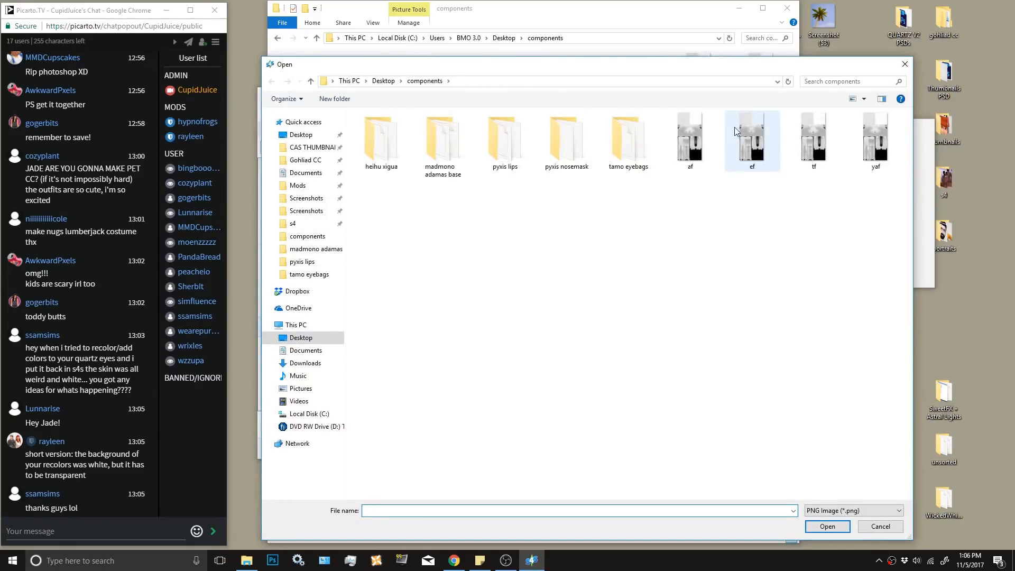
{"action": "left_click_drag", "start_coordinate": [633, 71], "coordinate": [685, 38]}
{"action": "left_click", "coordinate": [743, 140]}
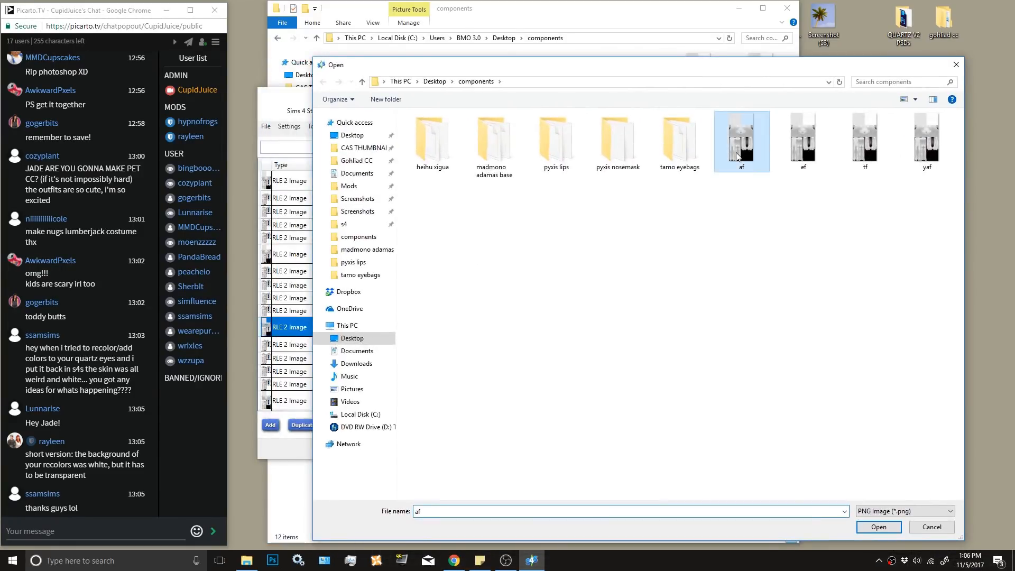
{"action": "double_click", "coordinate": [738, 157]}
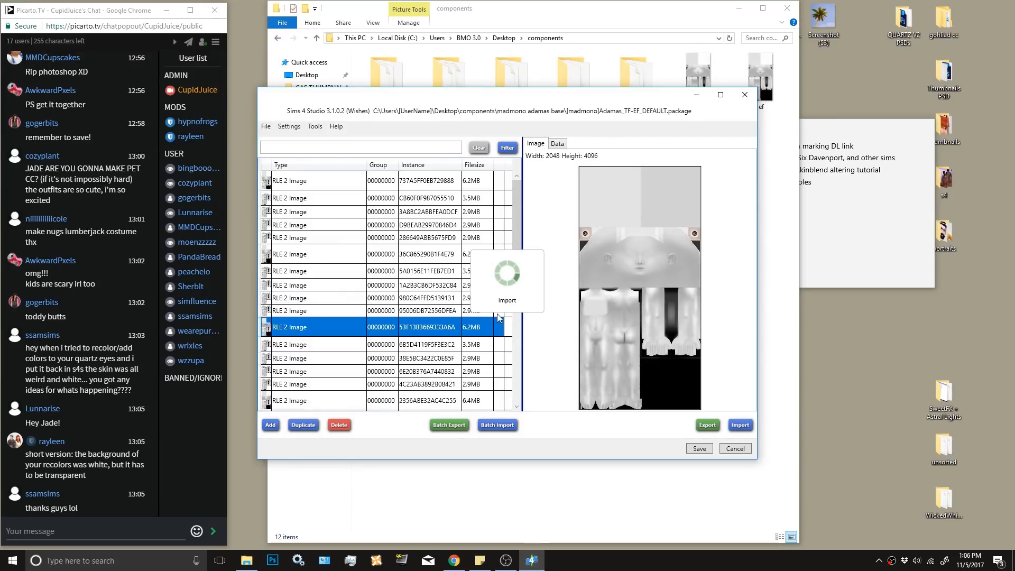
Import the ef image into the RLE 2 entry with instance 2356ABE32AC4C255.
{"action": "left_click", "coordinate": [328, 402]}
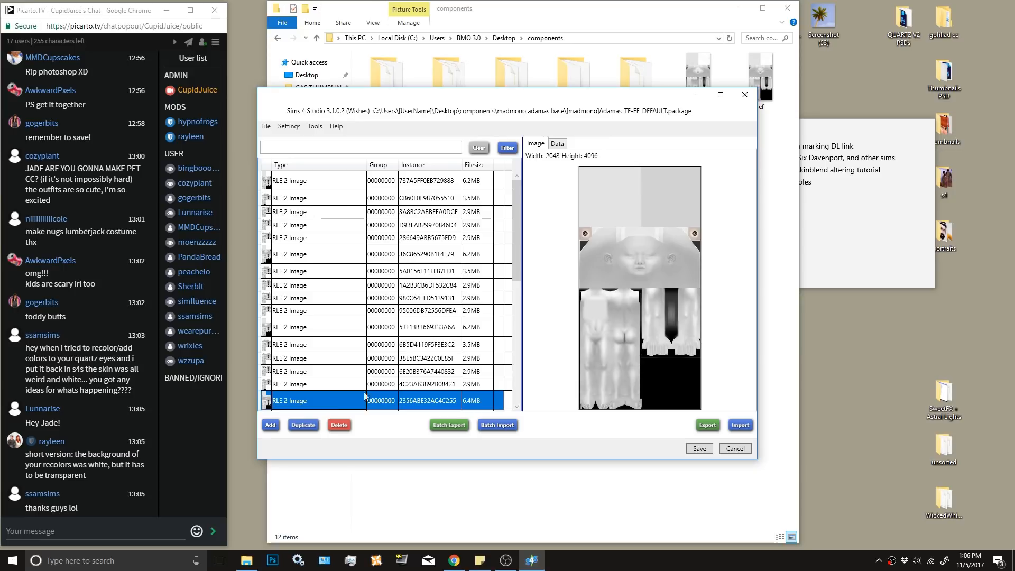
{"action": "left_click", "coordinate": [740, 425]}
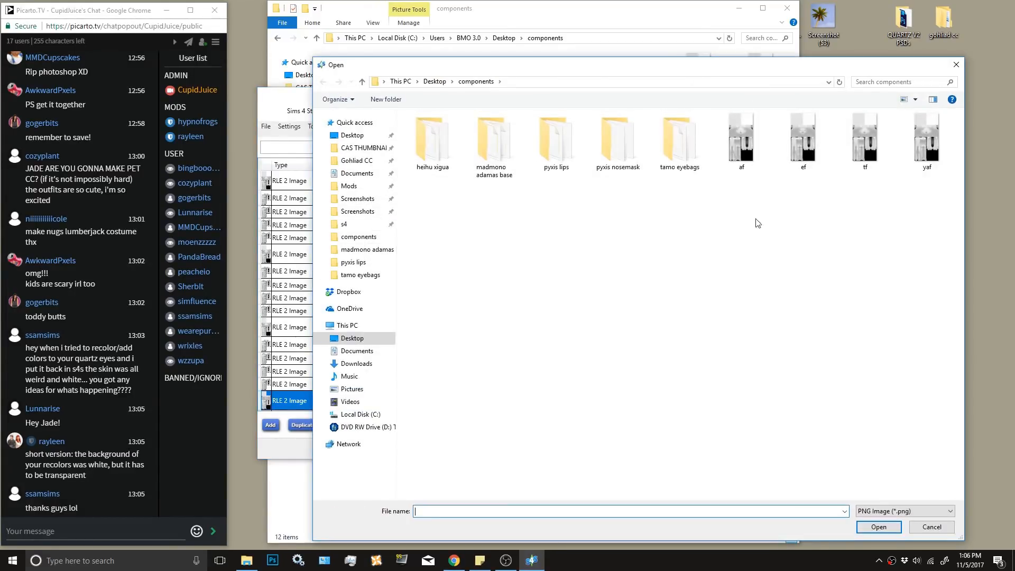
{"action": "left_click", "coordinate": [793, 165]}
{"action": "double_click", "coordinate": [793, 163]}
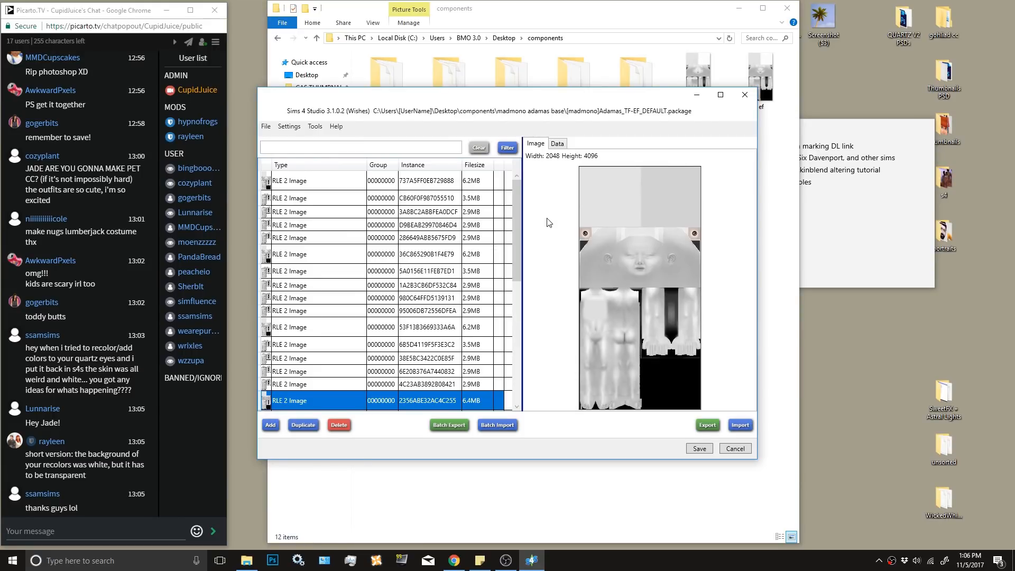
Check the remaining RLE 2 entries, then save the TF-EF package and close it.
{"action": "left_click", "coordinate": [519, 406]}
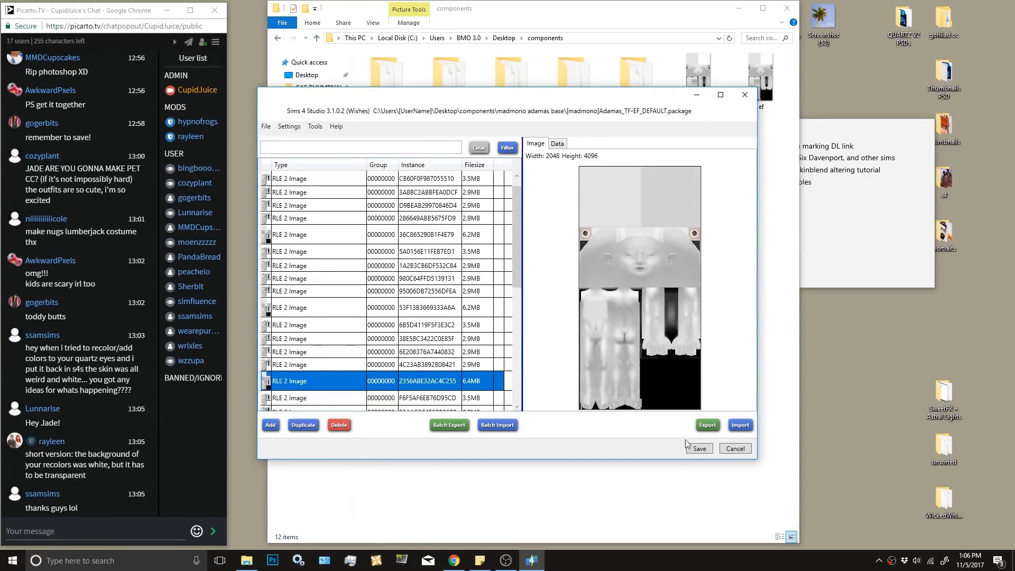
{"action": "left_click", "coordinate": [517, 407]}
{"action": "left_click", "coordinate": [517, 407]}
{"action": "left_click", "coordinate": [517, 407]}
{"action": "left_click", "coordinate": [517, 407]}
{"action": "left_click", "coordinate": [517, 407]}
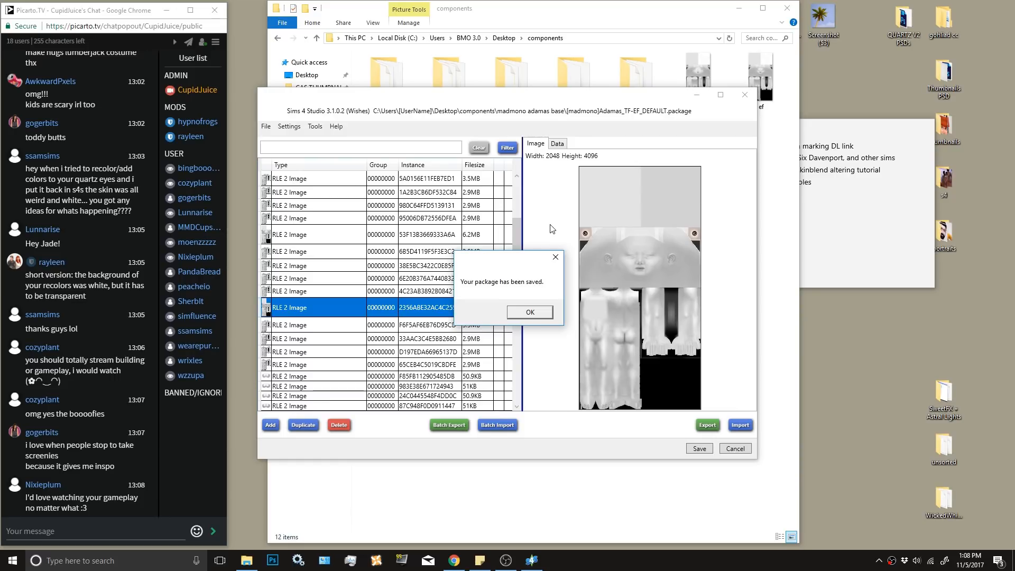
{"action": "left_click", "coordinate": [529, 311]}
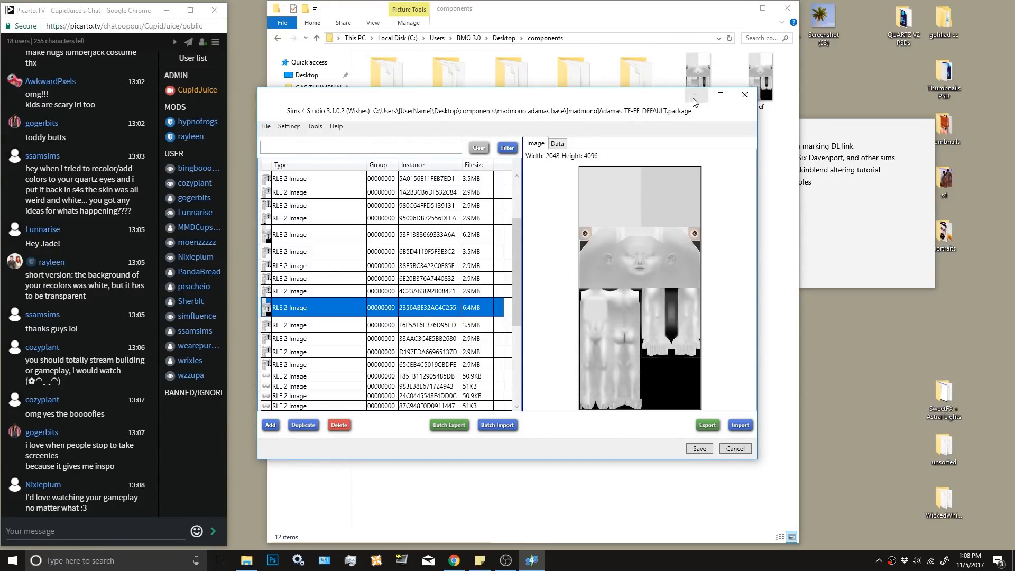
{"action": "left_click", "coordinate": [744, 94]}
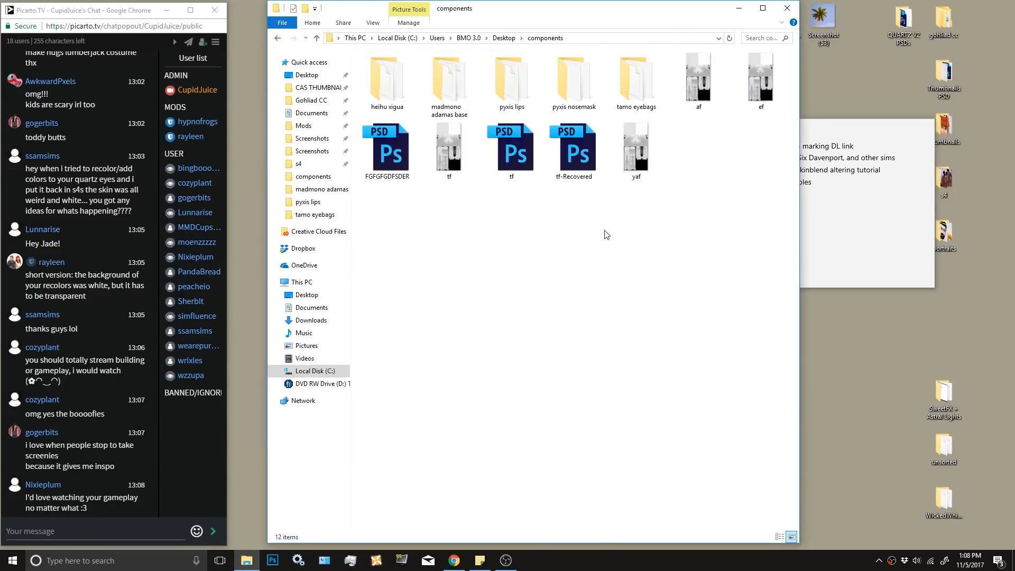
In the madmono adamas base folder, rename [madmono]Adamas_TF-EF_DEFAULT.package as SKINBLENDTEST.package.
{"action": "double_click", "coordinate": [456, 84]}
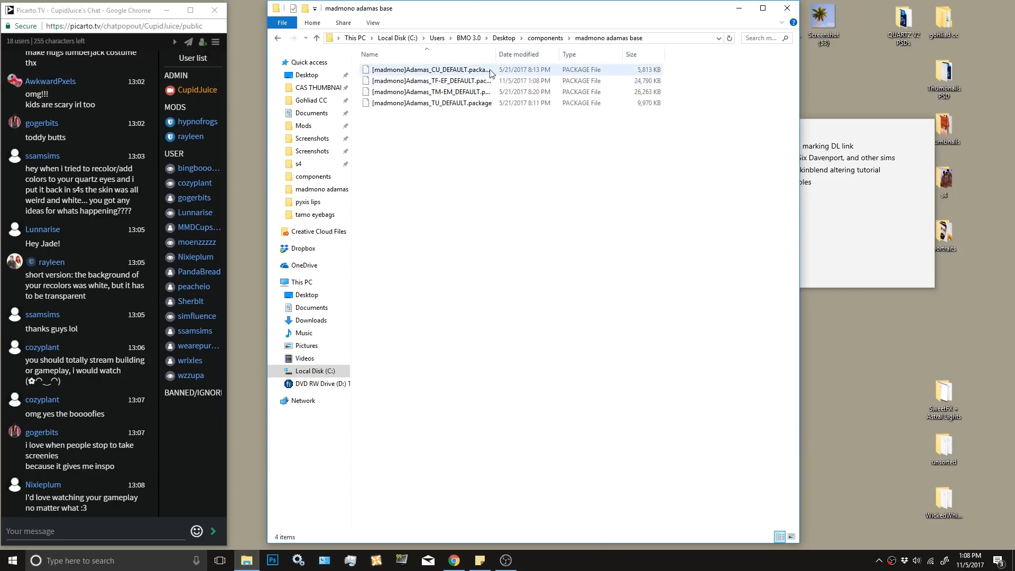
{"action": "left_click_drag", "start_coordinate": [495, 54], "coordinate": [554, 54]}
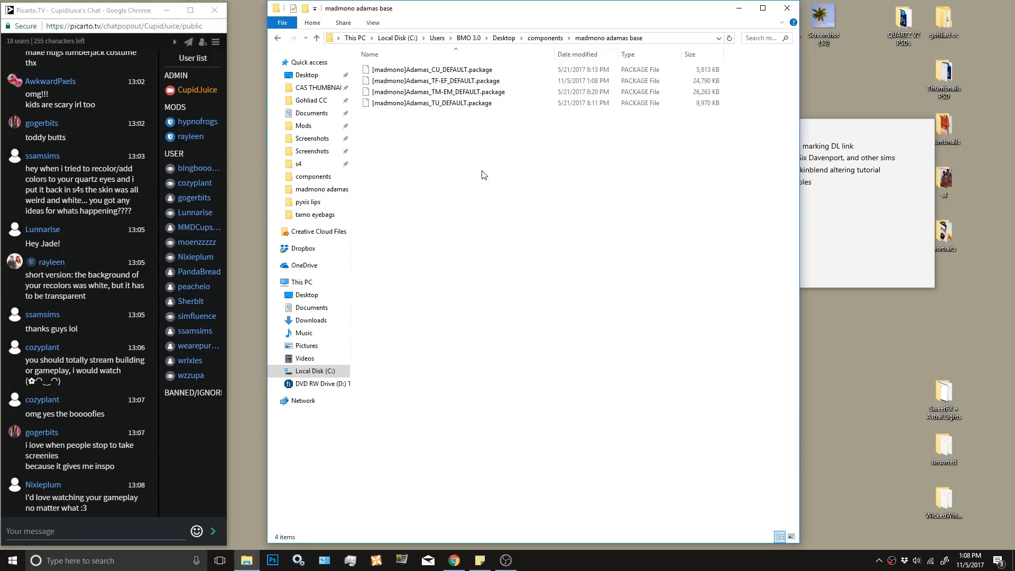
{"action": "left_click", "coordinate": [449, 84]}
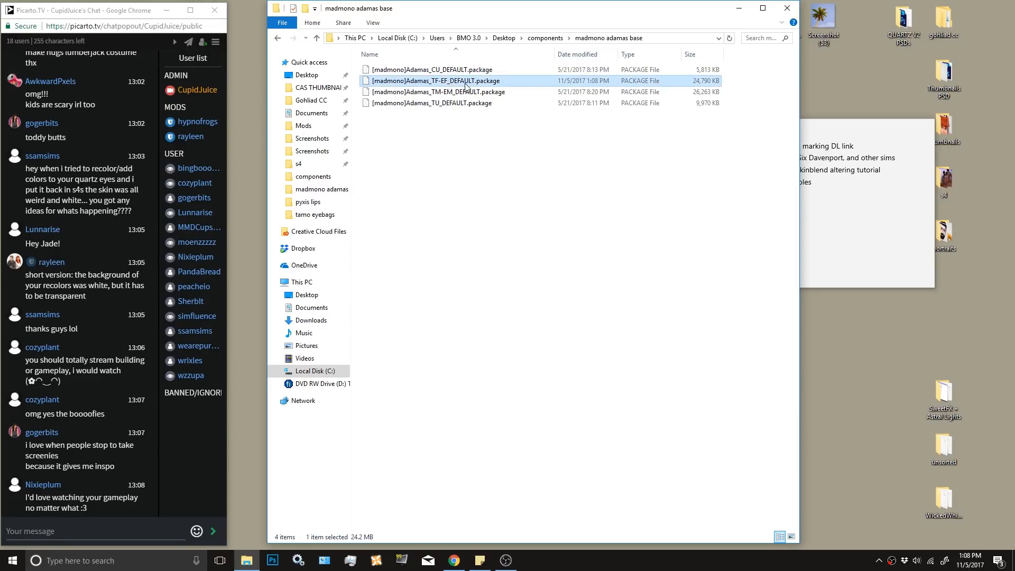
{"action": "right_click", "coordinate": [465, 83]}
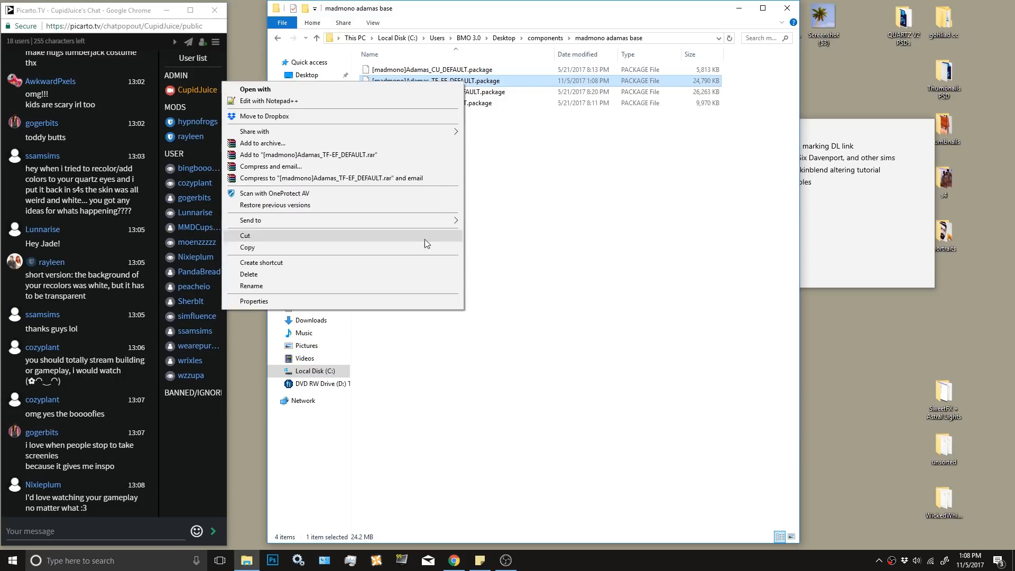
{"action": "left_click", "coordinate": [429, 287]}
{"action": "type", "text": "SKINBLEN"}
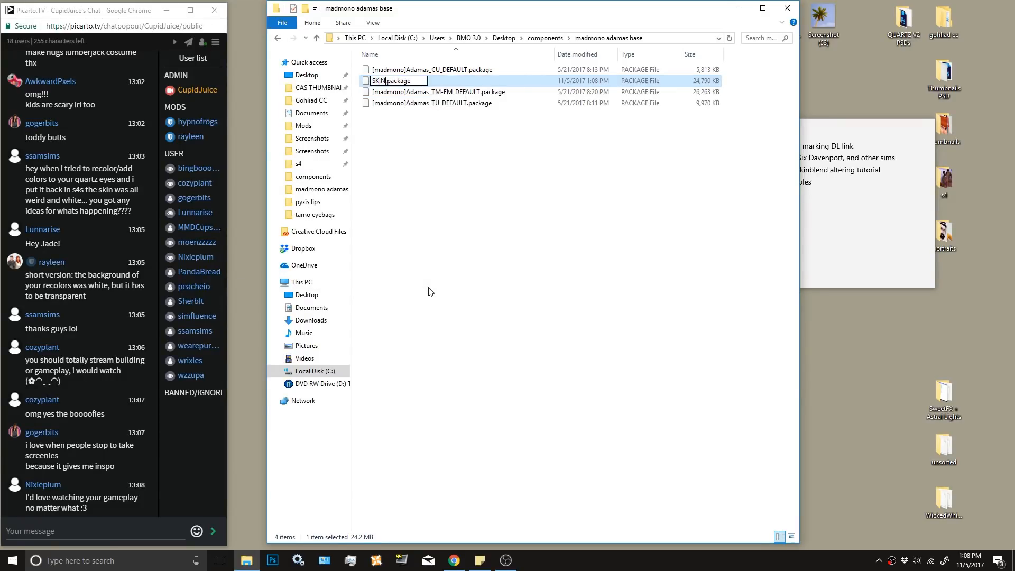
{"action": "type", "text": "DTEST"}
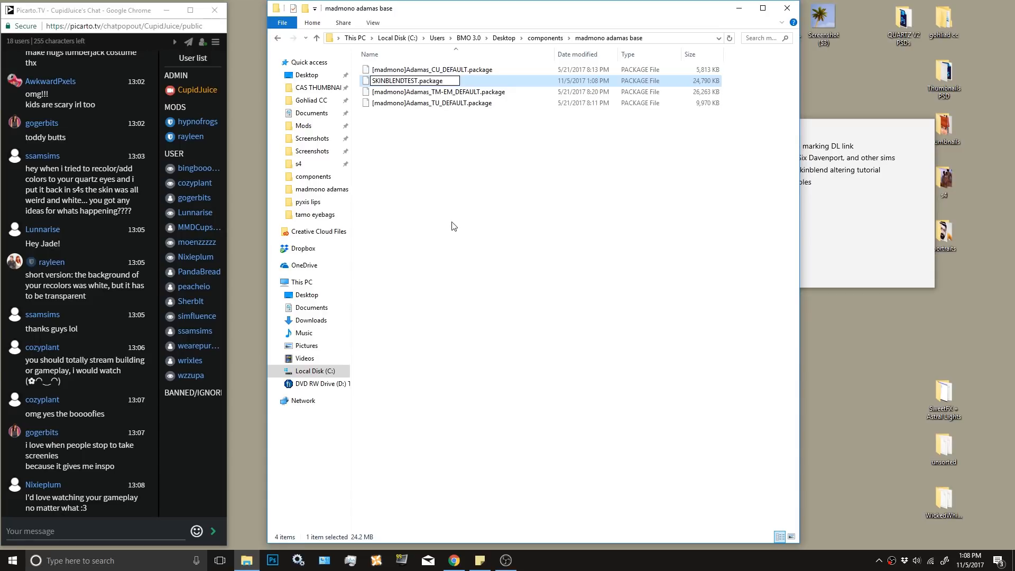
{"action": "left_click", "coordinate": [452, 226]}
Transfer SKINBLENDTEST.package into the skin folder under Mods > defaults.
{"action": "left_click", "coordinate": [428, 104]}
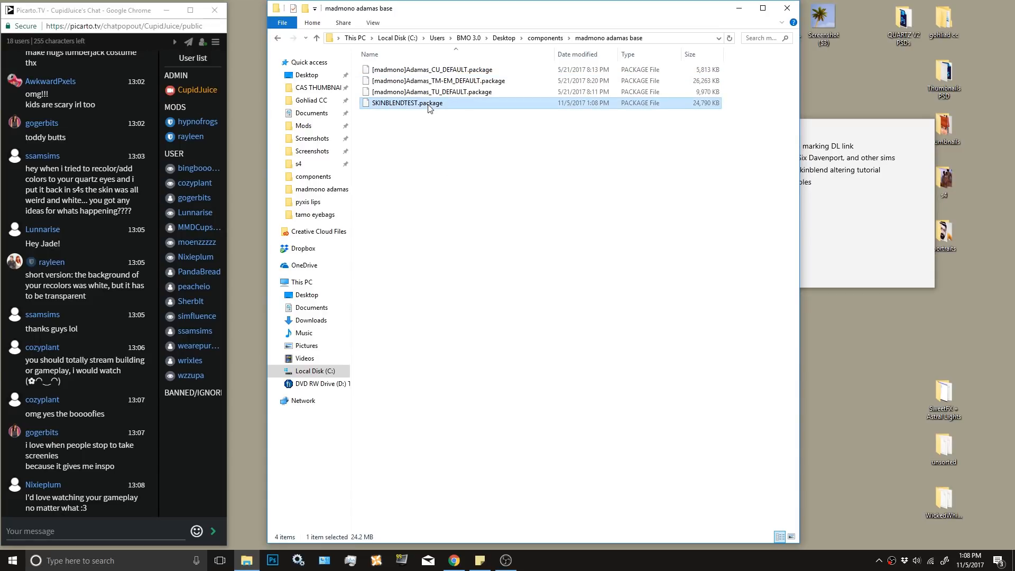
{"action": "left_click", "coordinate": [437, 158]}
{"action": "left_click", "coordinate": [303, 126]}
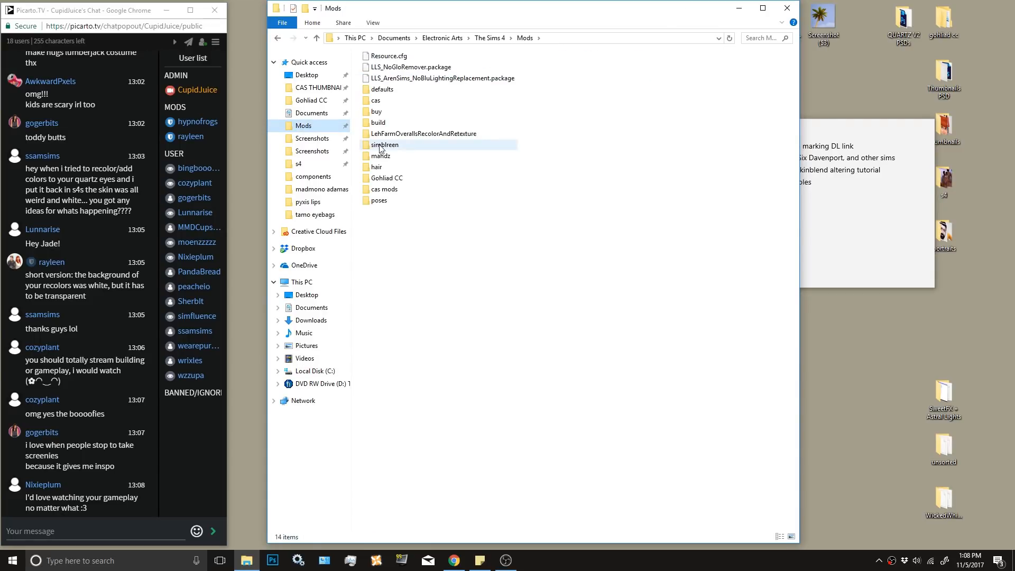
{"action": "left_click", "coordinate": [392, 92]}
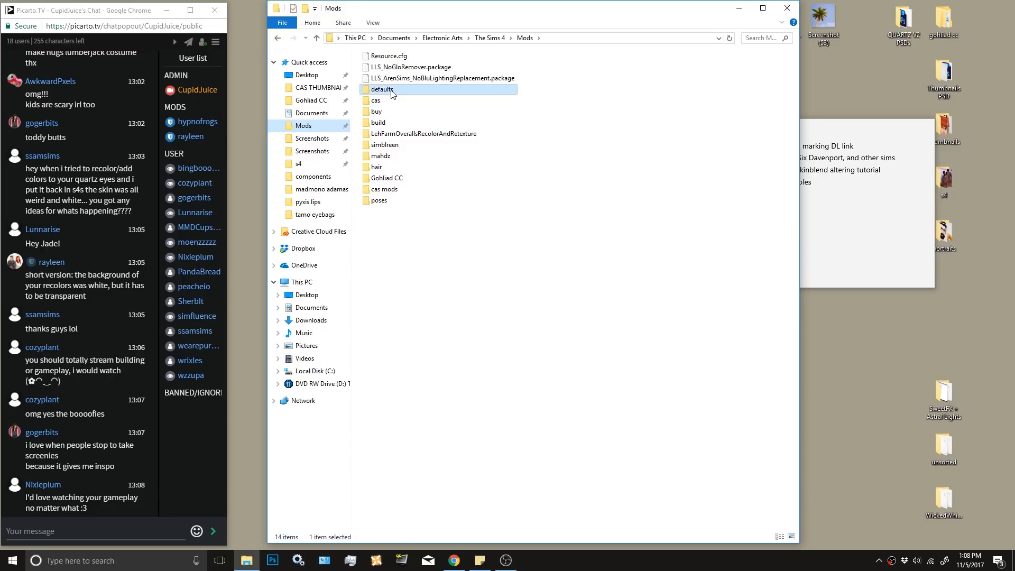
{"action": "double_click", "coordinate": [392, 92]}
{"action": "double_click", "coordinate": [394, 74]}
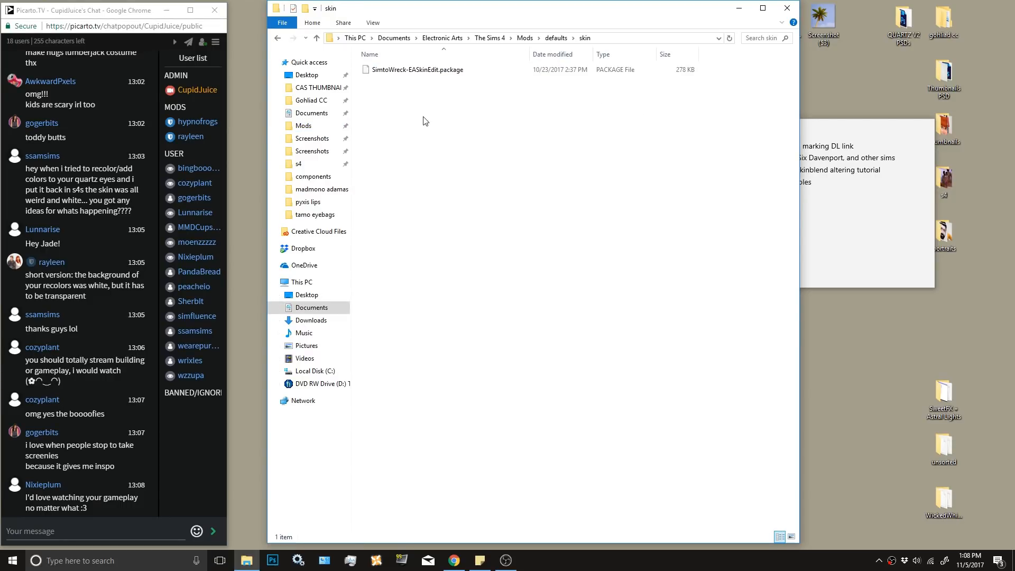
{"action": "key", "text": "ctrl+v"}
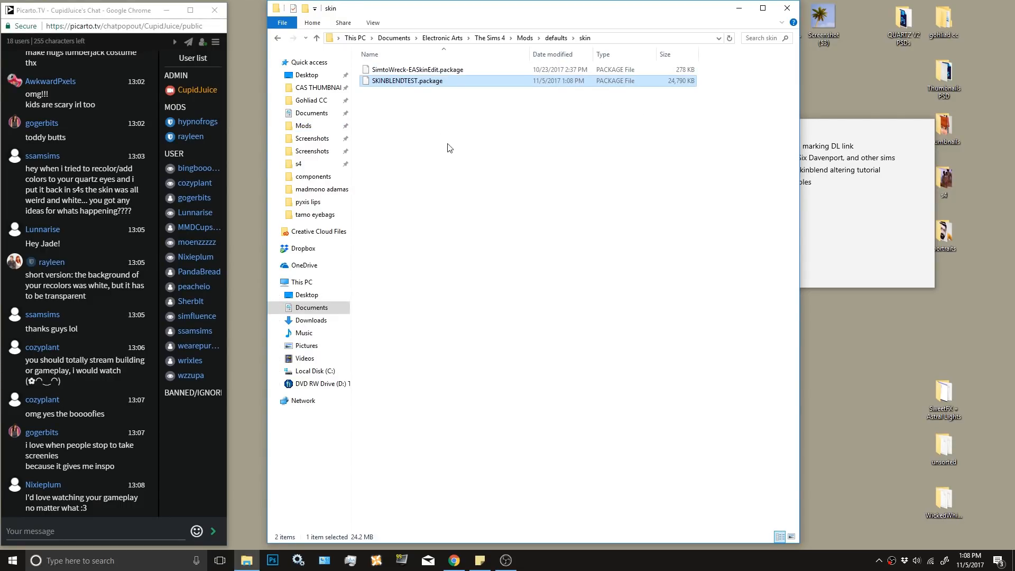
Rename the package in the skin folder as SKINBLENDTESTtf.package.
{"action": "right_click", "coordinate": [426, 83]}
{"action": "left_click", "coordinate": [373, 289]}
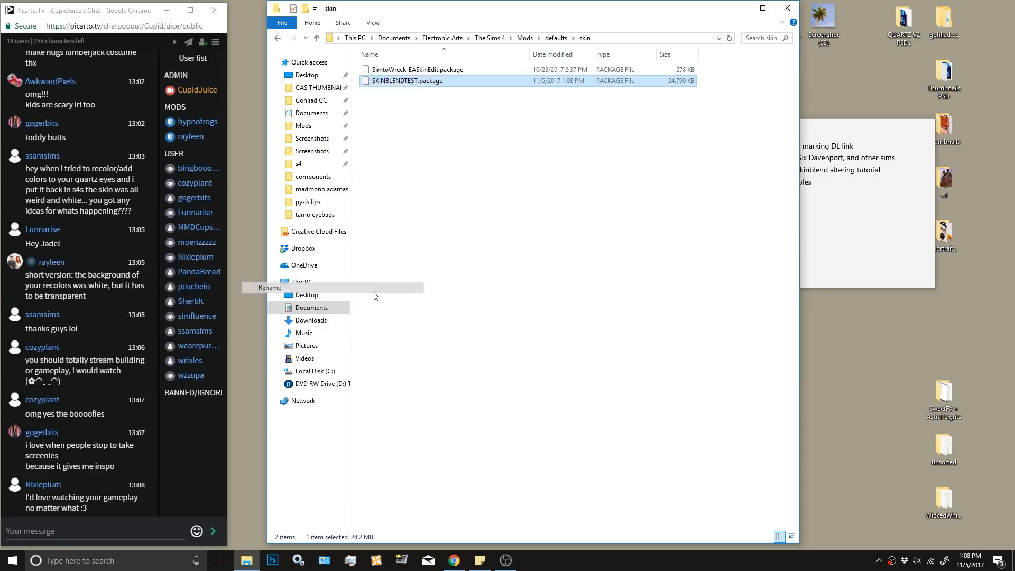
{"action": "left_click", "coordinate": [417, 81]}
{"action": "type", "text": "tf"}
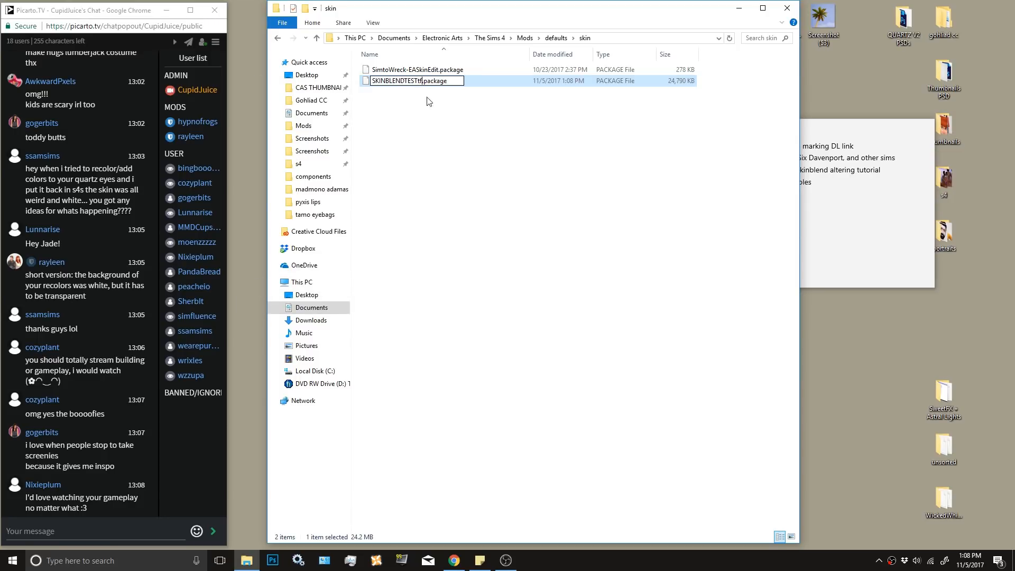
{"action": "left_click", "coordinate": [449, 152]}
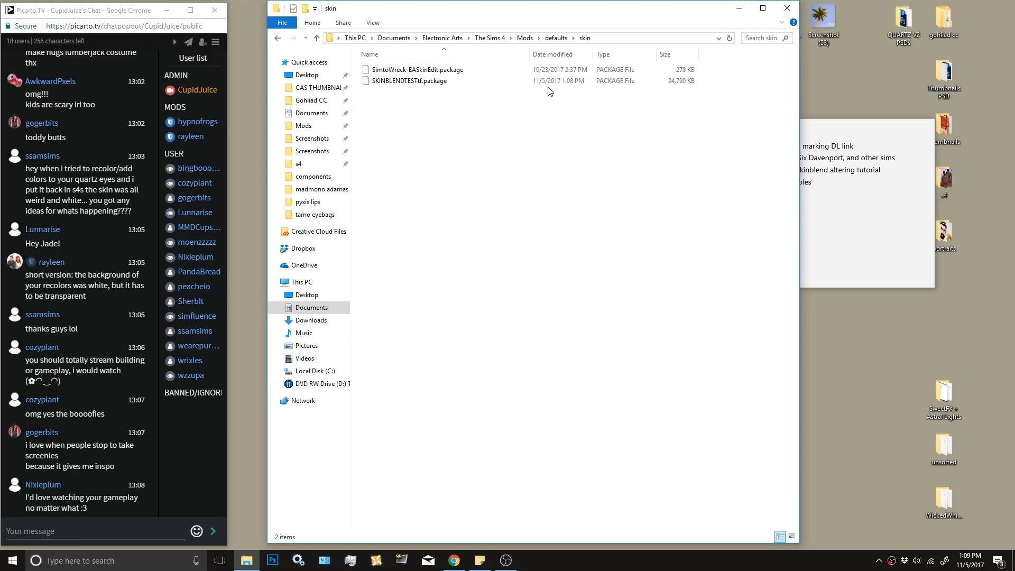
{"action": "left_click", "coordinate": [453, 84]}
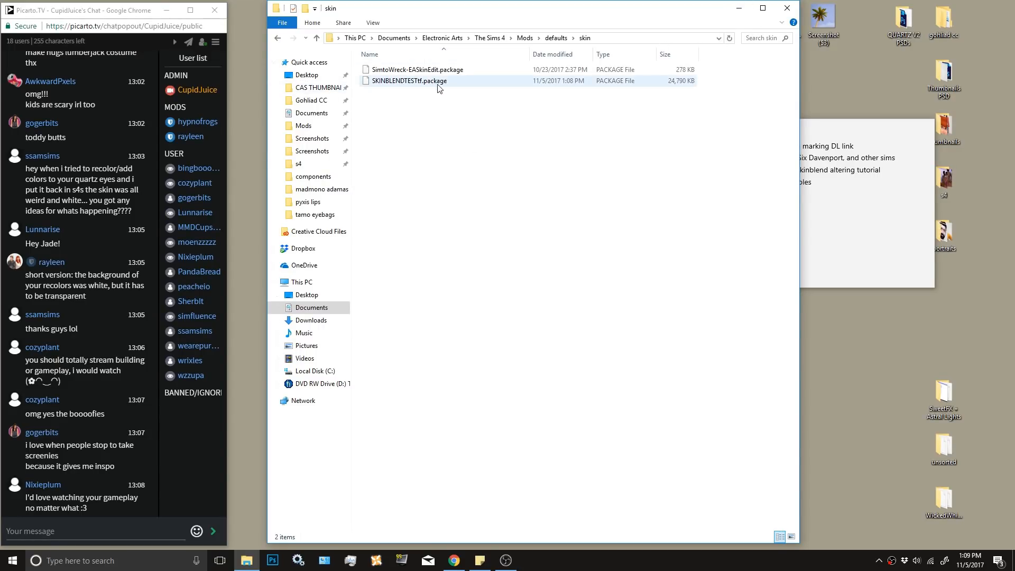
Clear the folder, note and chat windows off the desktop shortcuts and launch The Sims 4.
{"action": "left_click", "coordinate": [786, 8]}
{"action": "left_click_drag", "start_coordinate": [843, 124], "coordinate": [811, 88]}
{"action": "left_click_drag", "start_coordinate": [97, 16], "coordinate": [816, 12]}
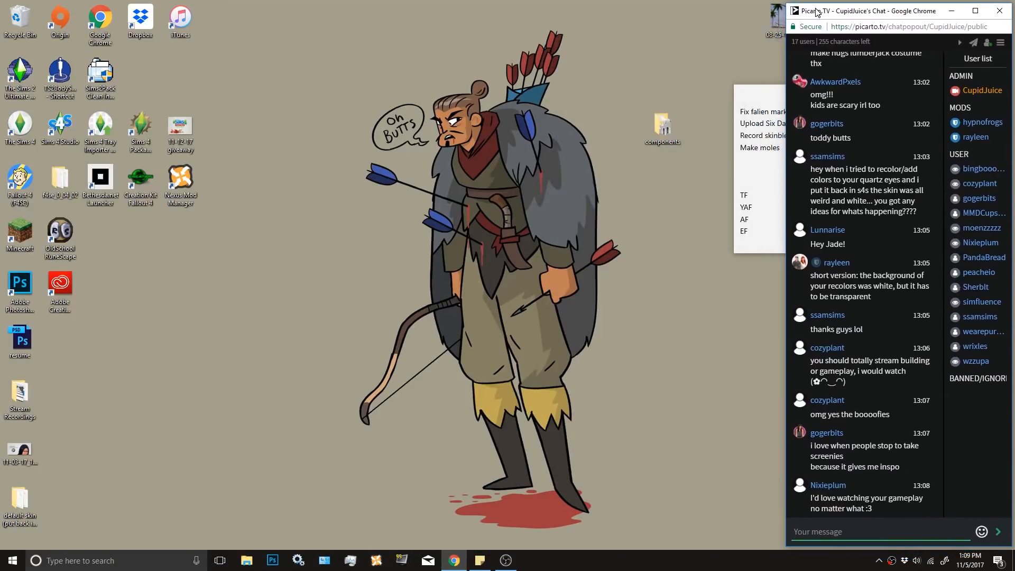
{"action": "double_click", "coordinate": [20, 134]}
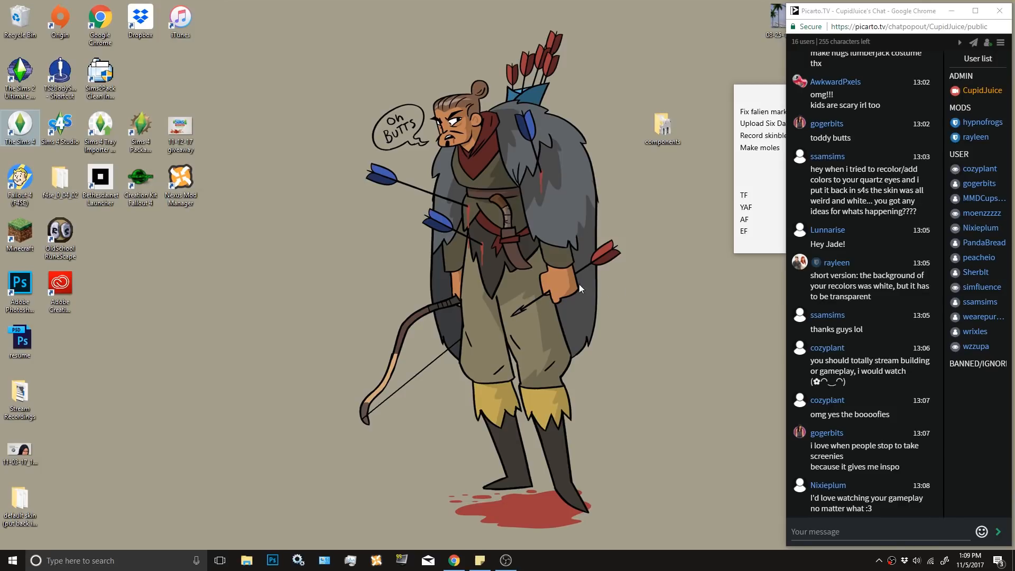
Launch The Sims 4, continuing through the Origin sign-in, and mark the TF line of the note with YEP.
{"action": "double_click", "coordinate": [21, 135]}
{"action": "left_click", "coordinate": [750, 194]}
{"action": "type", "text": "YEP"}
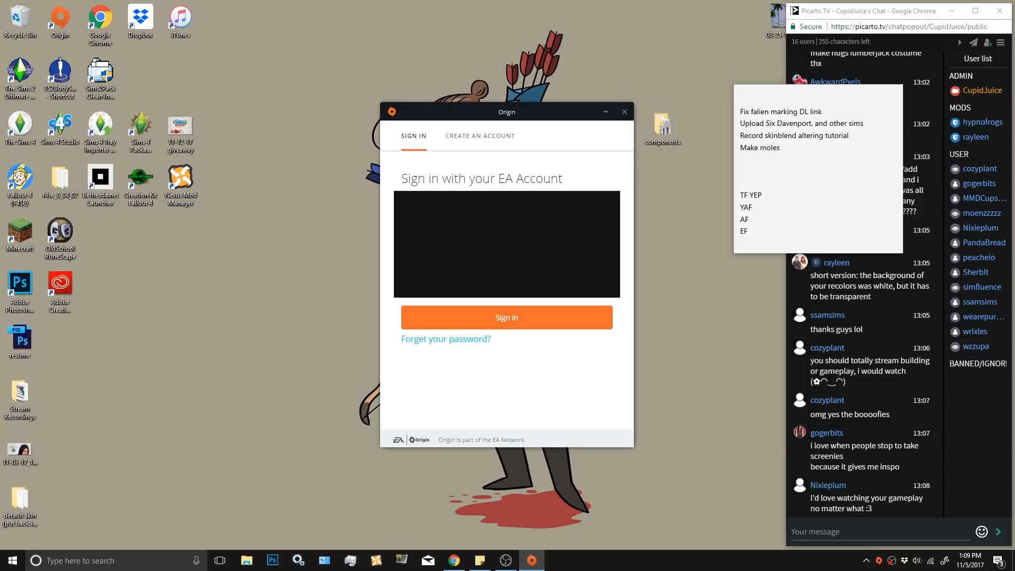
{"action": "key", "text": "Return"}
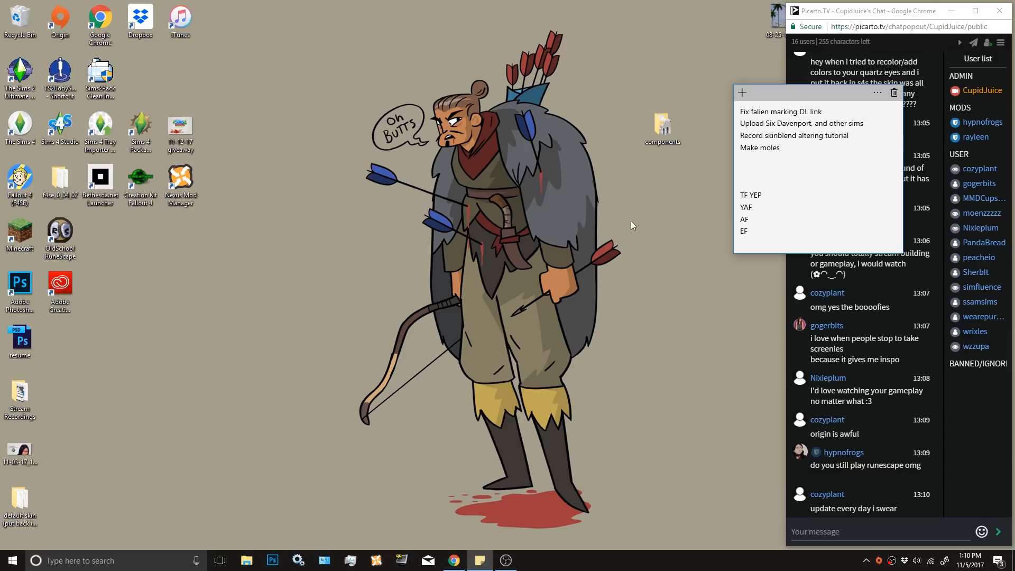
Send YES as a reply in the stream chat and return to the loading game.
{"action": "left_click", "coordinate": [882, 516]}
{"action": "type", "text": "YES"}
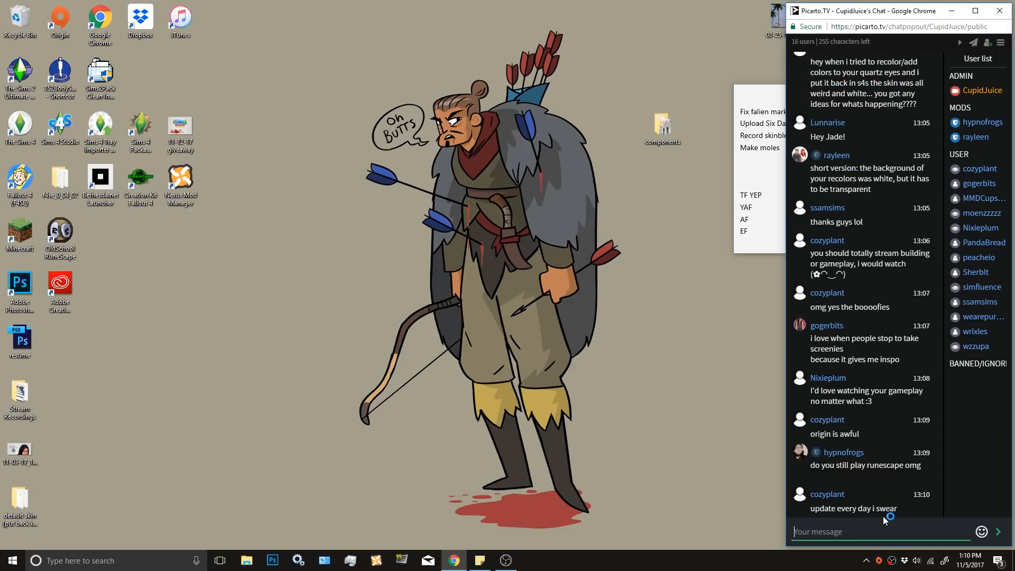
{"action": "key", "text": "Return"}
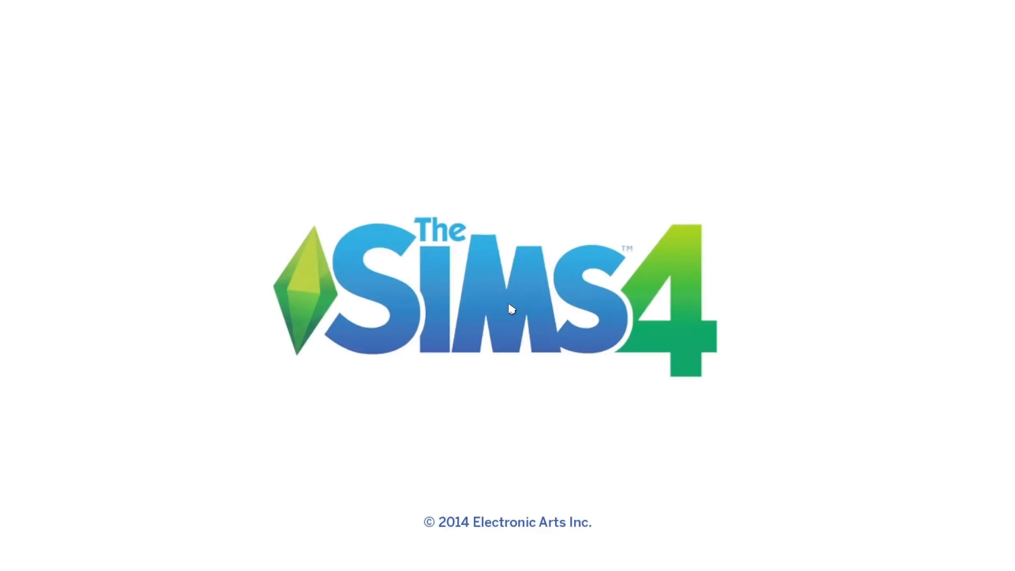
{"action": "key", "text": "super"}
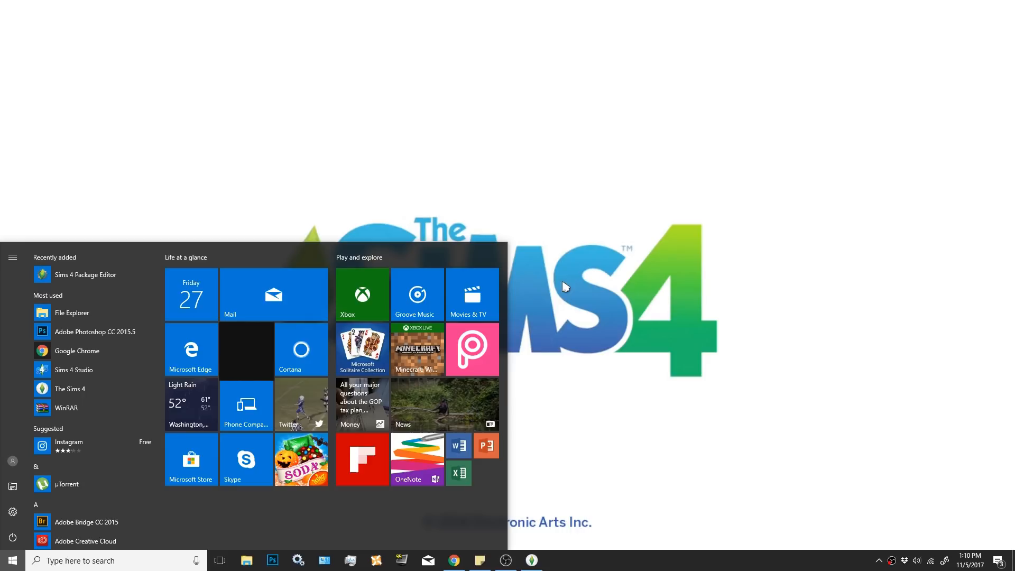
{"action": "left_click", "coordinate": [550, 295]}
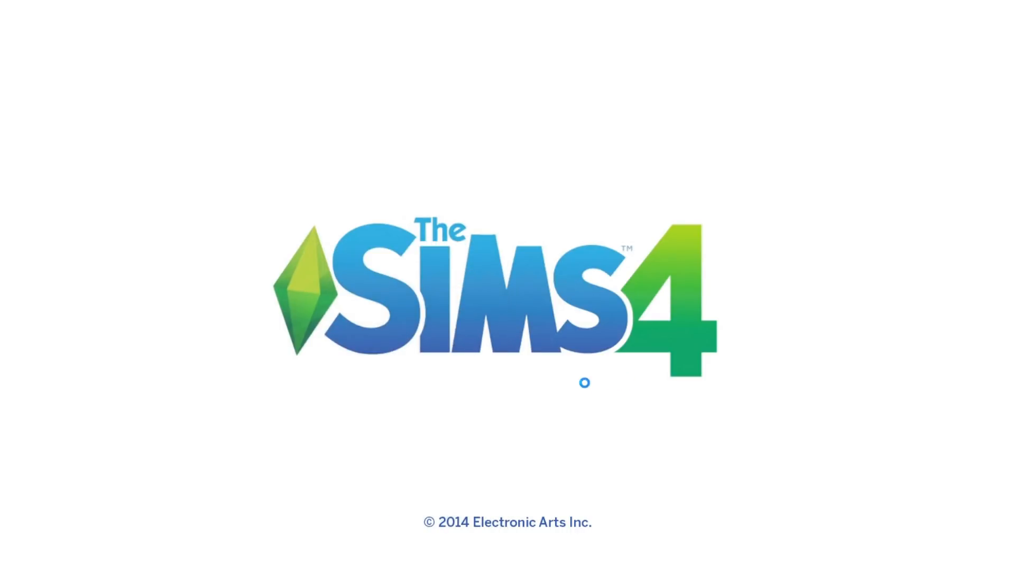
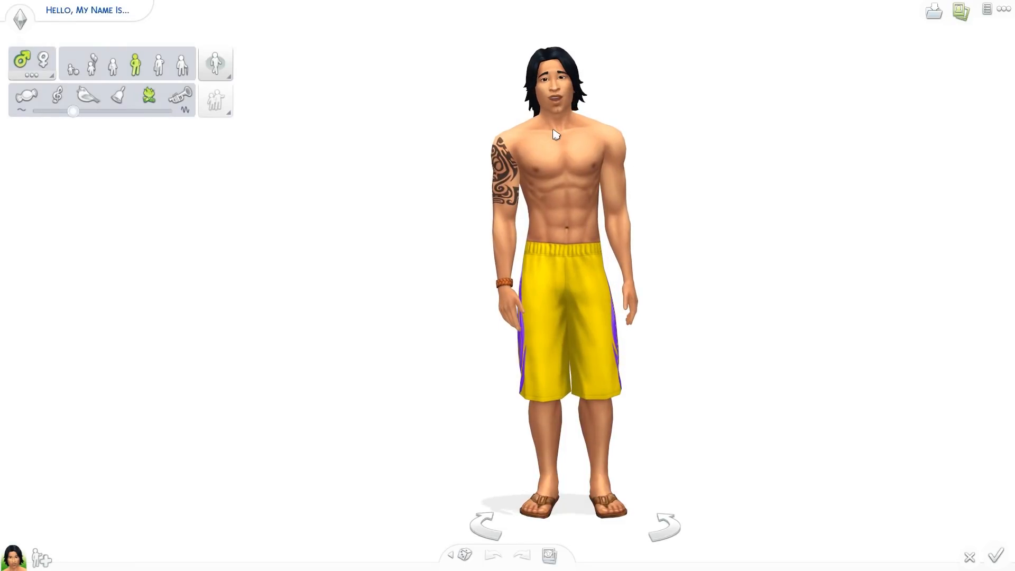
From My Library in the Gallery, with custom content included, place the Dinni household in Create a Sim.
{"action": "key", "text": "F4"}
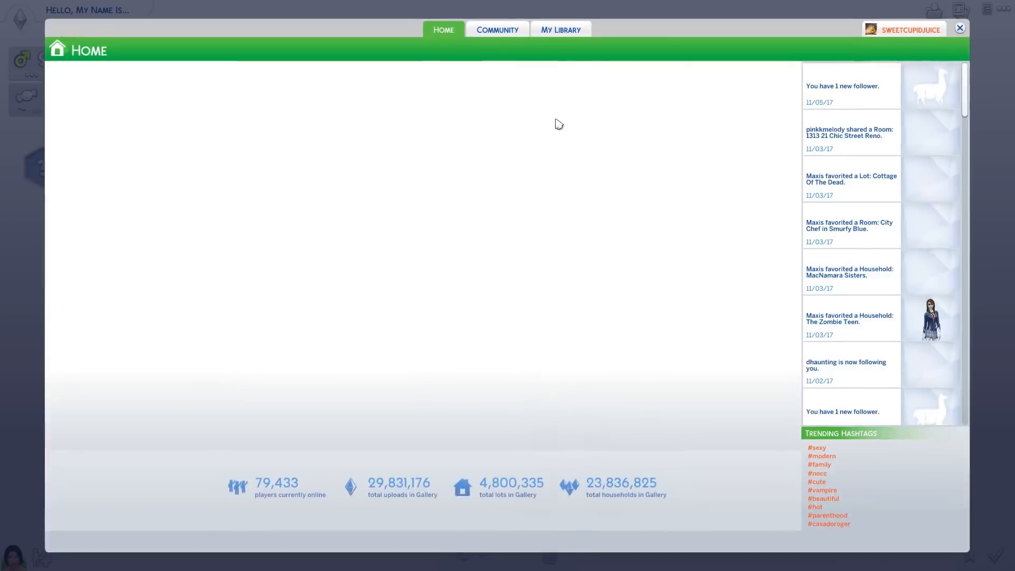
{"action": "left_click", "coordinate": [560, 29]}
{"action": "left_click", "coordinate": [76, 286]}
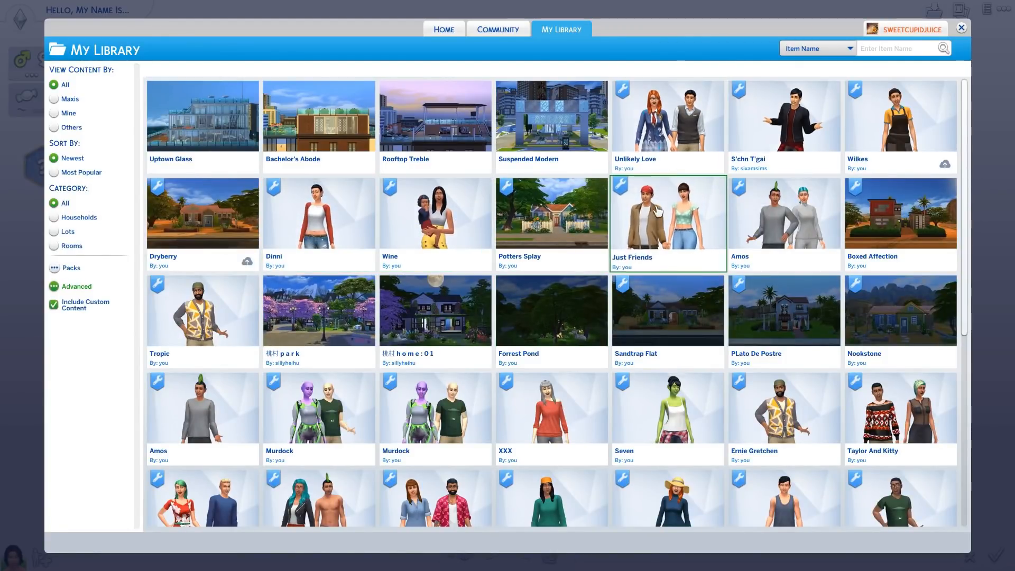
{"action": "left_click", "coordinate": [327, 232]}
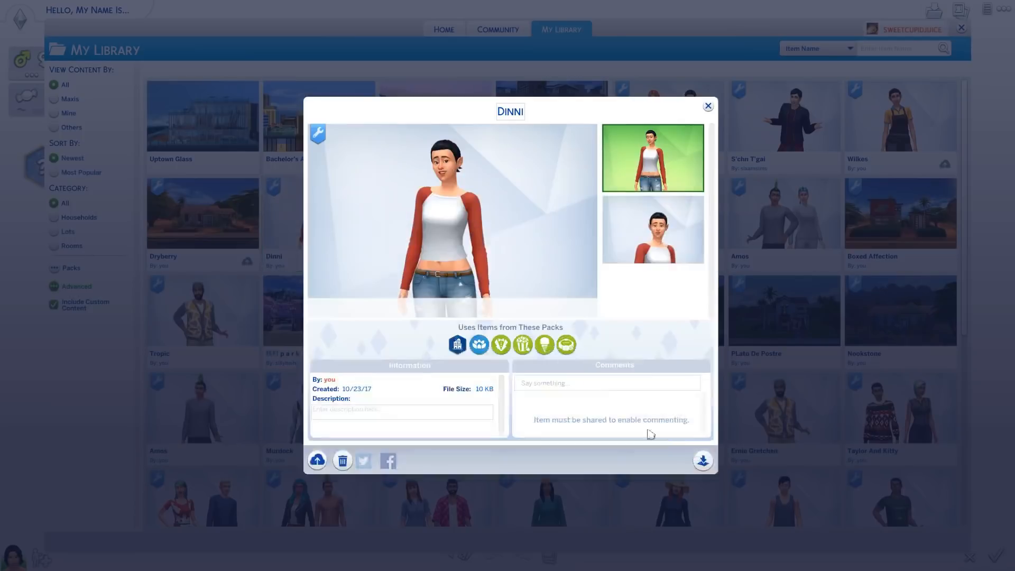
{"action": "left_click", "coordinate": [703, 460]}
{"action": "left_click", "coordinate": [593, 316]}
{"action": "left_click", "coordinate": [587, 316]}
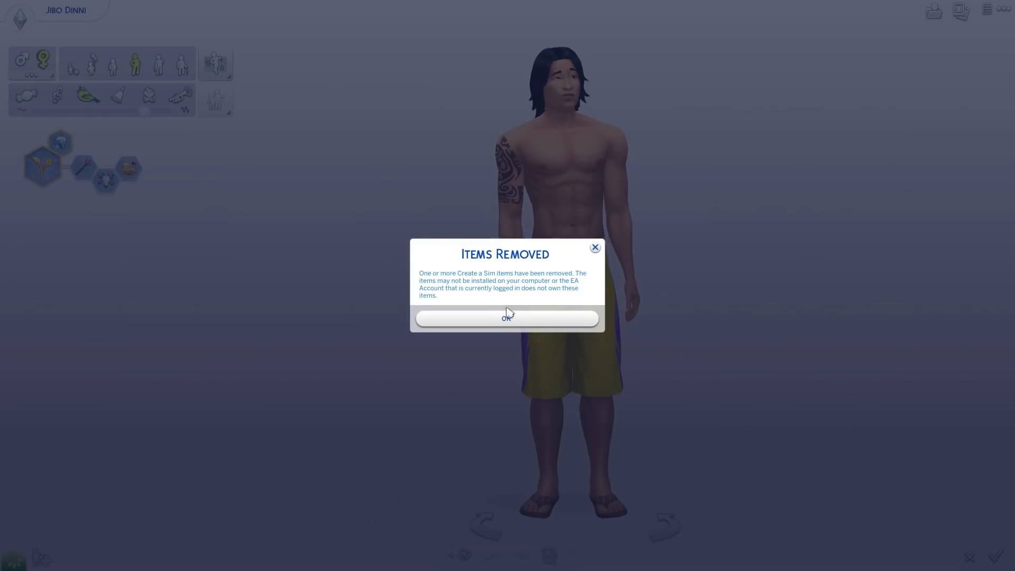
{"action": "left_click", "coordinate": [507, 317]}
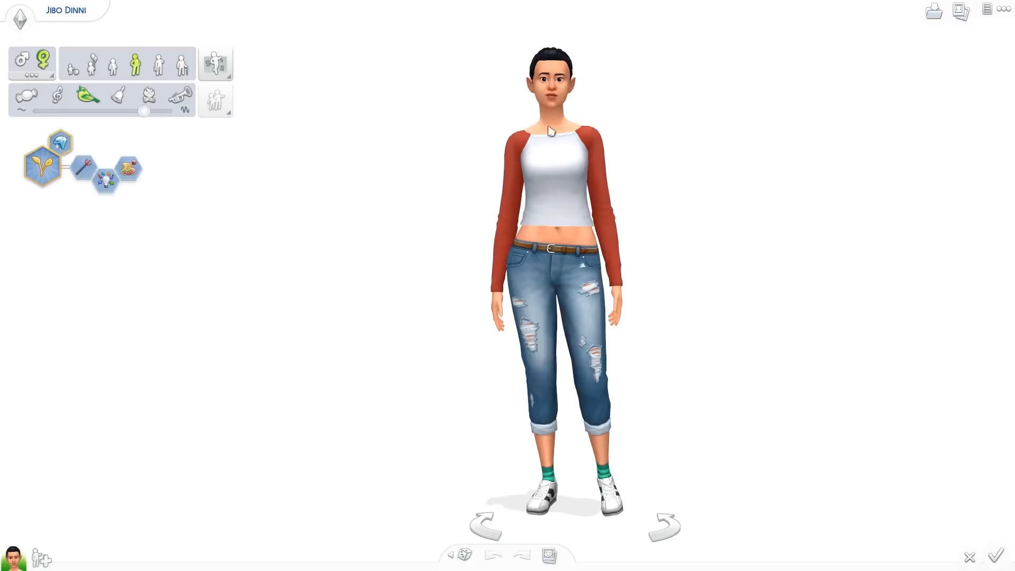
Open the face and skin tone options for the loaded Sim and examine the skin texture on her face up close.
{"action": "left_click", "coordinate": [546, 59]}
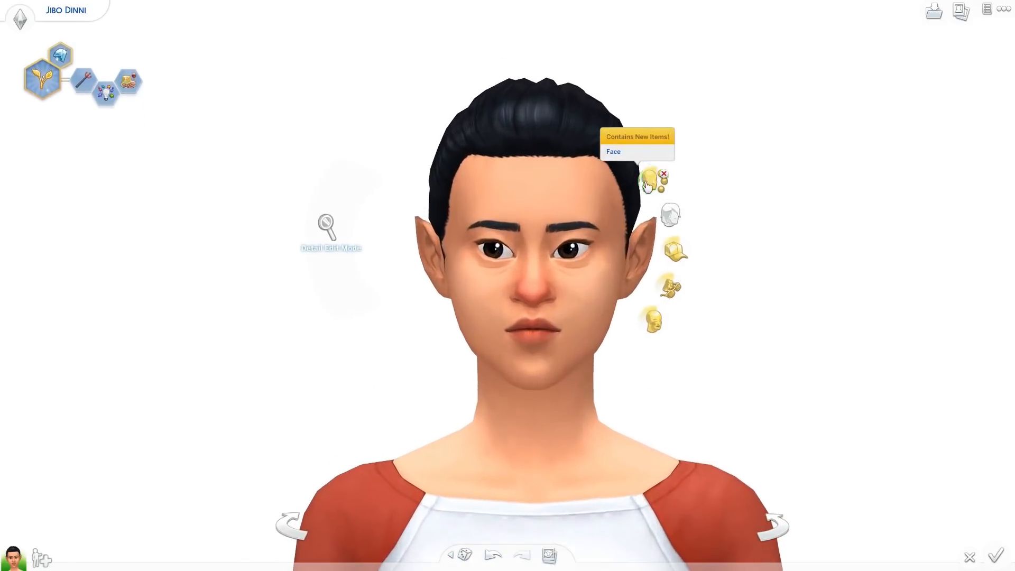
{"action": "left_click", "coordinate": [641, 185]}
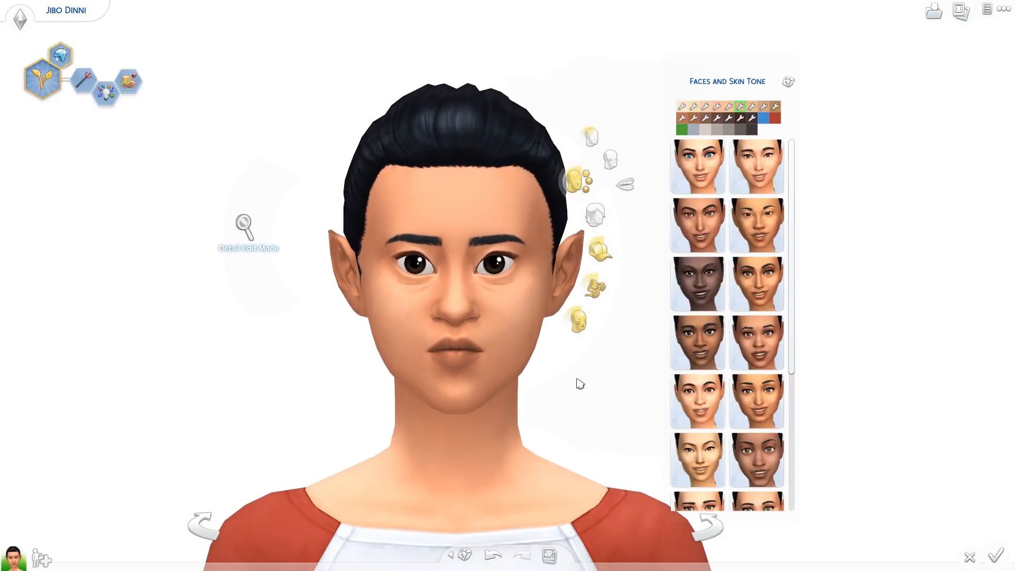
{"action": "left_click_drag", "start_coordinate": [600, 397], "coordinate": [602, 396]}
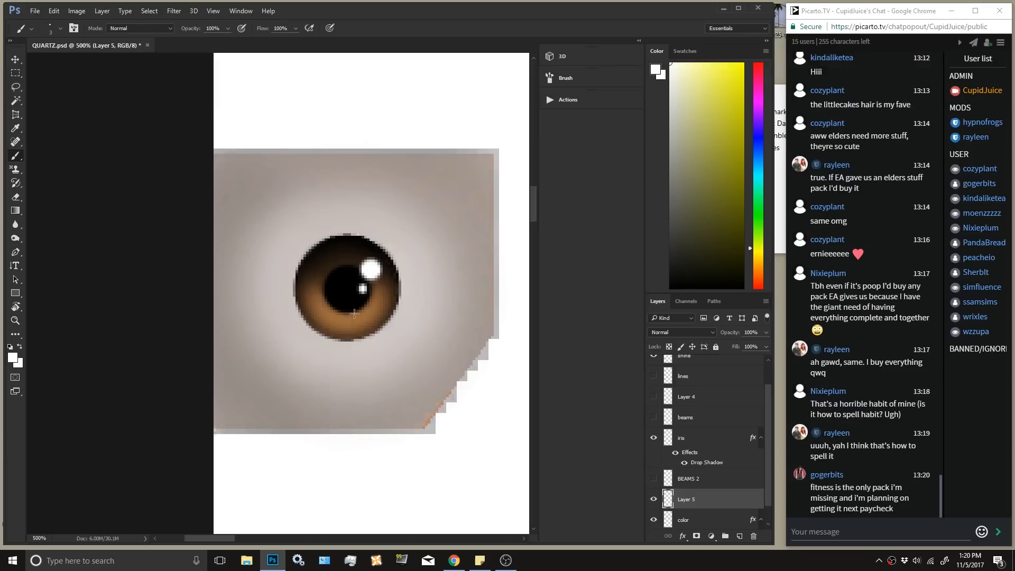
On Layer 5 of QUARTZ.psd, paint a ring of short white petal-shaped strokes around the pupil, undoing any misplaced strokes.
{"action": "scroll", "coordinate": [361, 299], "scroll_direction": "up", "scroll_amount": 1}
{"action": "scroll", "coordinate": [361, 298], "scroll_direction": "down", "scroll_amount": 1}
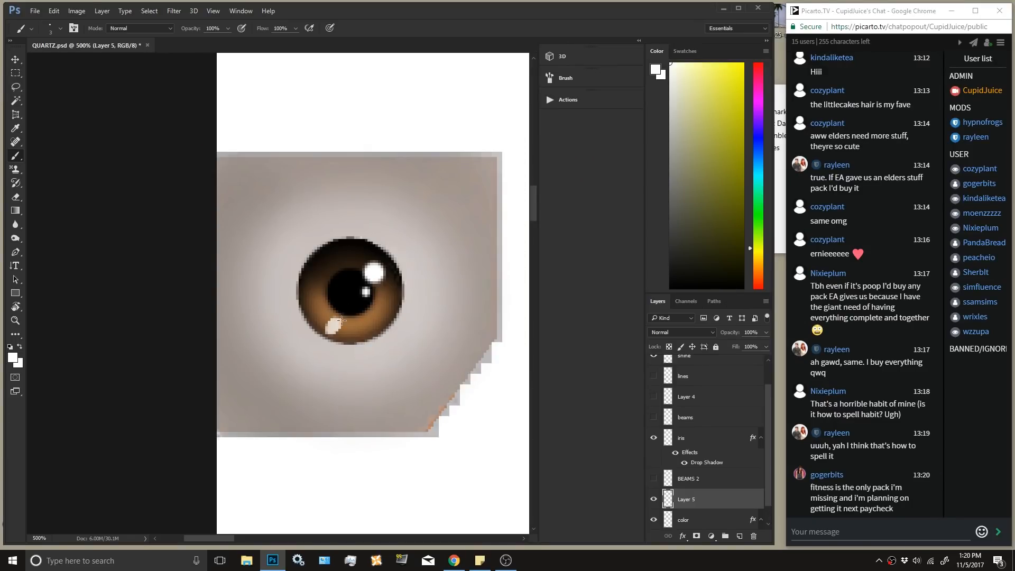
{"action": "mouse_move", "coordinate": [338, 313]}
{"action": "left_mouse_down"}
{"action": "mouse_move", "coordinate": [333, 328]}
{"action": "mouse_move", "coordinate": [354, 316]}
{"action": "left_mouse_up"}
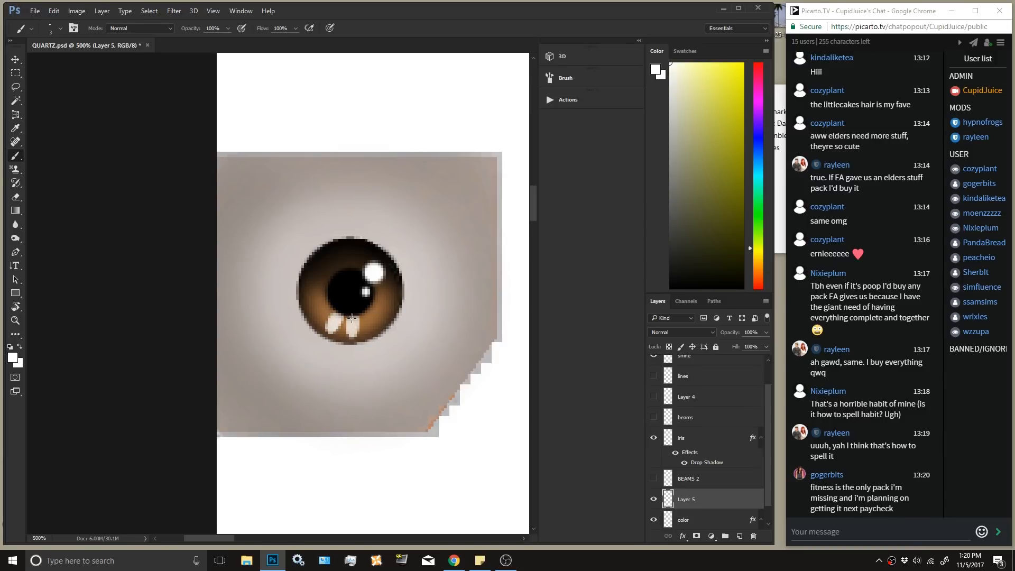
{"action": "key", "text": "ctrl+alt+z"}
{"action": "key", "text": "ctrl+alt+z"}
{"action": "mouse_move", "coordinate": [352, 336]}
{"action": "left_mouse_down"}
{"action": "mouse_move", "coordinate": [350, 316]}
{"action": "mouse_move", "coordinate": [385, 309]}
{"action": "mouse_move", "coordinate": [375, 302]}
{"action": "mouse_move", "coordinate": [390, 282]}
{"action": "mouse_move", "coordinate": [373, 289]}
{"action": "left_mouse_up"}
{"action": "key", "text": "ctrl+alt+z"}
{"action": "mouse_move", "coordinate": [328, 322]}
{"action": "left_mouse_down"}
{"action": "mouse_move", "coordinate": [325, 293]}
{"action": "mouse_move", "coordinate": [311, 303]}
{"action": "mouse_move", "coordinate": [328, 300]}
{"action": "mouse_move", "coordinate": [312, 302]}
{"action": "mouse_move", "coordinate": [335, 259]}
{"action": "mouse_move", "coordinate": [339, 270]}
{"action": "mouse_move", "coordinate": [356, 272]}
{"action": "mouse_move", "coordinate": [363, 258]}
{"action": "mouse_move", "coordinate": [362, 269]}
{"action": "mouse_move", "coordinate": [375, 268]}
{"action": "mouse_move", "coordinate": [329, 261]}
{"action": "mouse_move", "coordinate": [337, 267]}
{"action": "mouse_move", "coordinate": [321, 280]}
{"action": "mouse_move", "coordinate": [329, 293]}
{"action": "mouse_move", "coordinate": [318, 302]}
{"action": "mouse_move", "coordinate": [346, 316]}
{"action": "mouse_move", "coordinate": [328, 320]}
{"action": "mouse_move", "coordinate": [352, 326]}
{"action": "mouse_move", "coordinate": [350, 317]}
{"action": "mouse_move", "coordinate": [376, 303]}
{"action": "left_mouse_up"}
{"action": "key", "text": "ctrl+alt+z"}
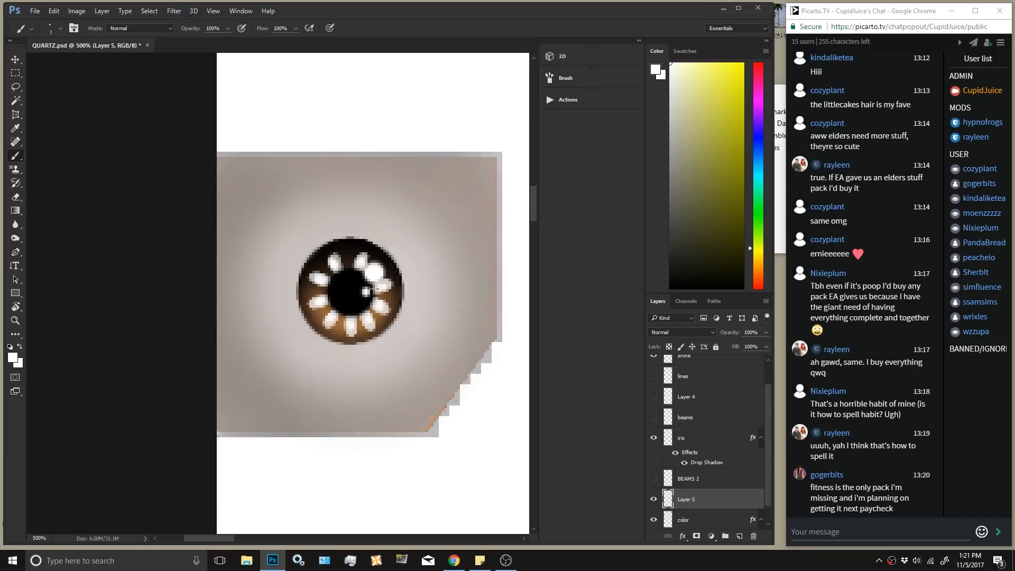
{"action": "mouse_move", "coordinate": [350, 268]}
{"action": "left_mouse_down"}
{"action": "mouse_move", "coordinate": [349, 253]}
{"action": "mouse_move", "coordinate": [340, 285]}
{"action": "left_mouse_up"}
{"action": "key", "text": "ctrl+alt+z"}
{"action": "key", "text": "ctrl+alt+z"}
Set the white petal layer's blend mode to Overlay and its opacity to 76%.
{"action": "left_click", "coordinate": [677, 332]}
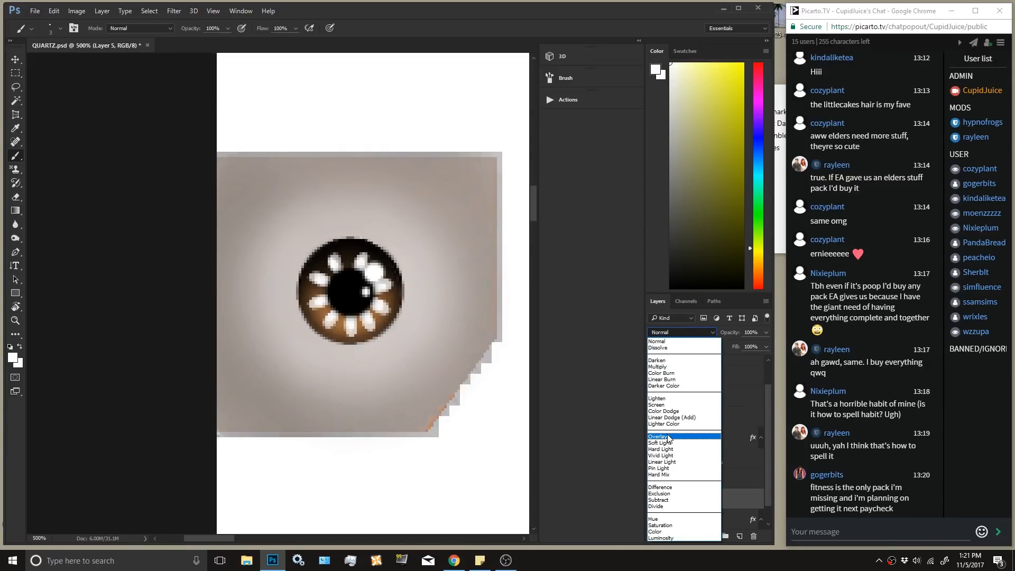
{"action": "left_click", "coordinate": [667, 437]}
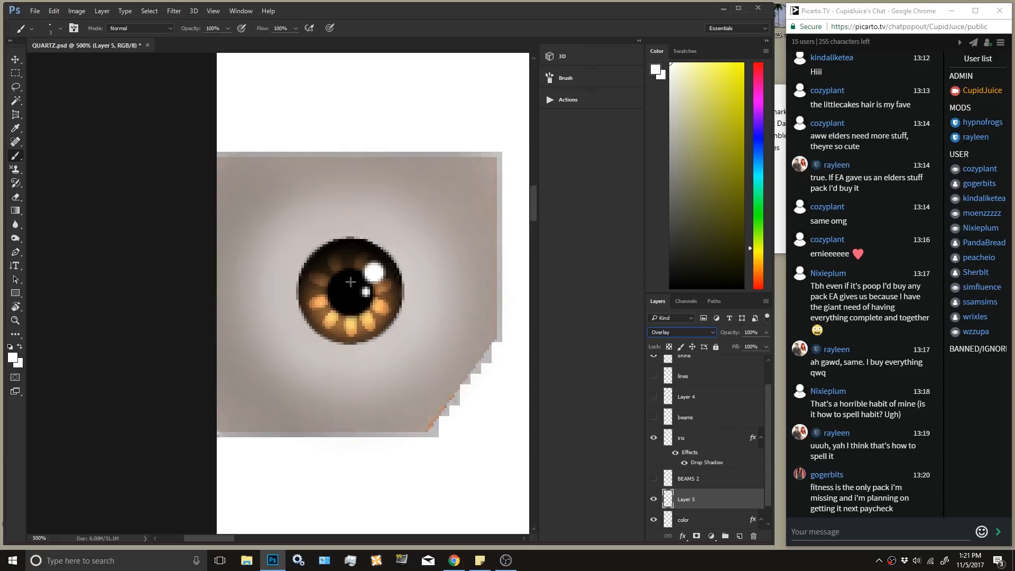
{"action": "mouse_move", "coordinate": [753, 342]}
{"action": "left_mouse_down"}
{"action": "mouse_move", "coordinate": [719, 341]}
{"action": "mouse_move", "coordinate": [764, 347]}
{"action": "mouse_move", "coordinate": [753, 345]}
{"action": "left_mouse_up"}
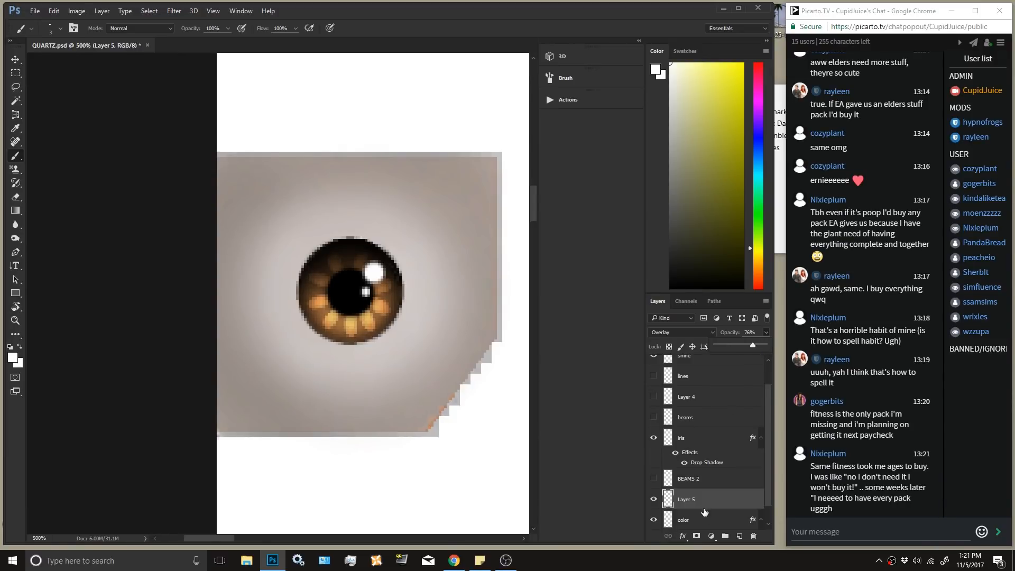
On a new layer above the petals, paint black outlines between them and around the iris edge with a 3 px brush.
{"action": "left_click", "coordinate": [740, 536]}
{"action": "key", "text": "d"}
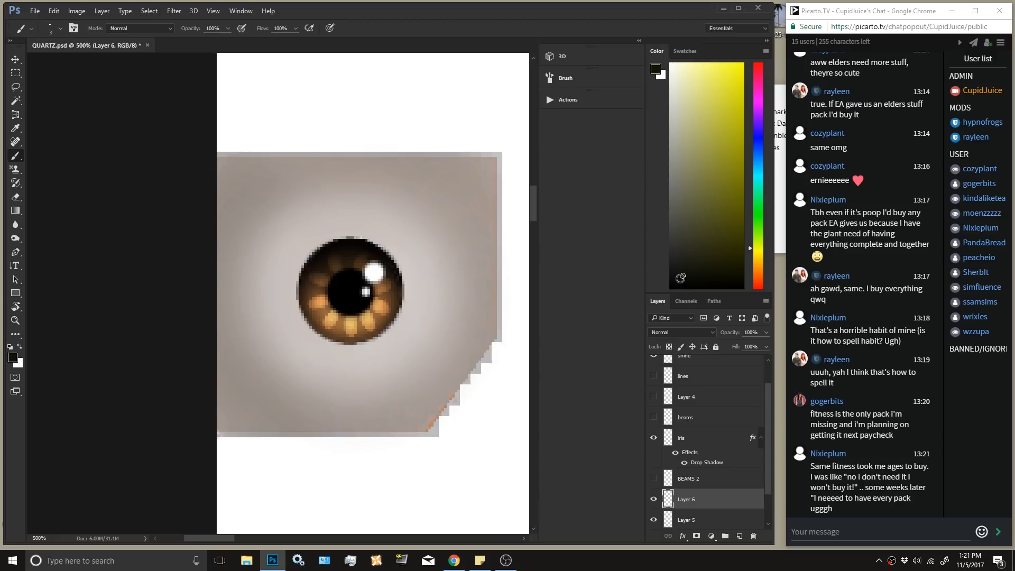
{"action": "left_click", "coordinate": [49, 29]}
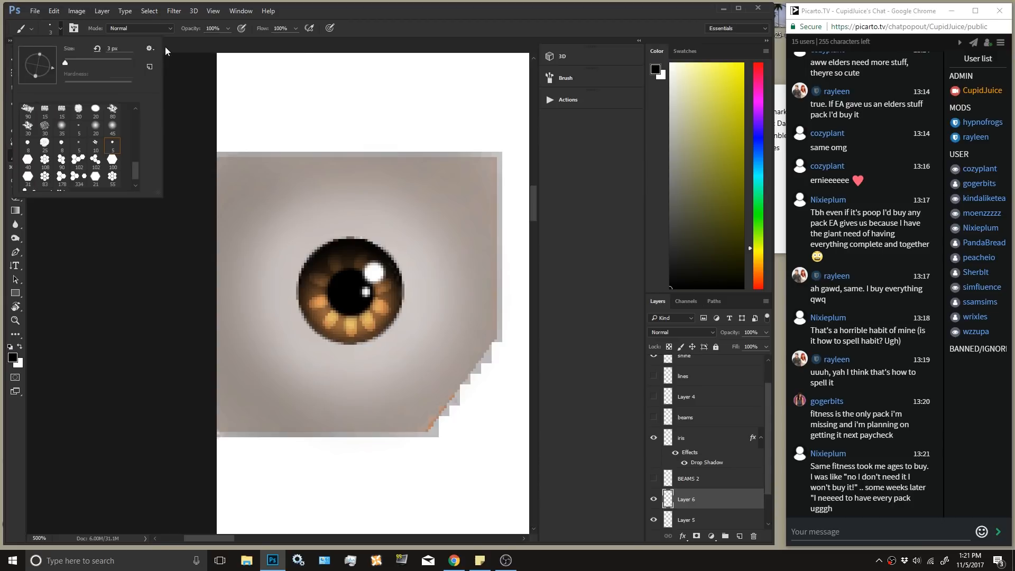
{"action": "left_click", "coordinate": [367, 30]}
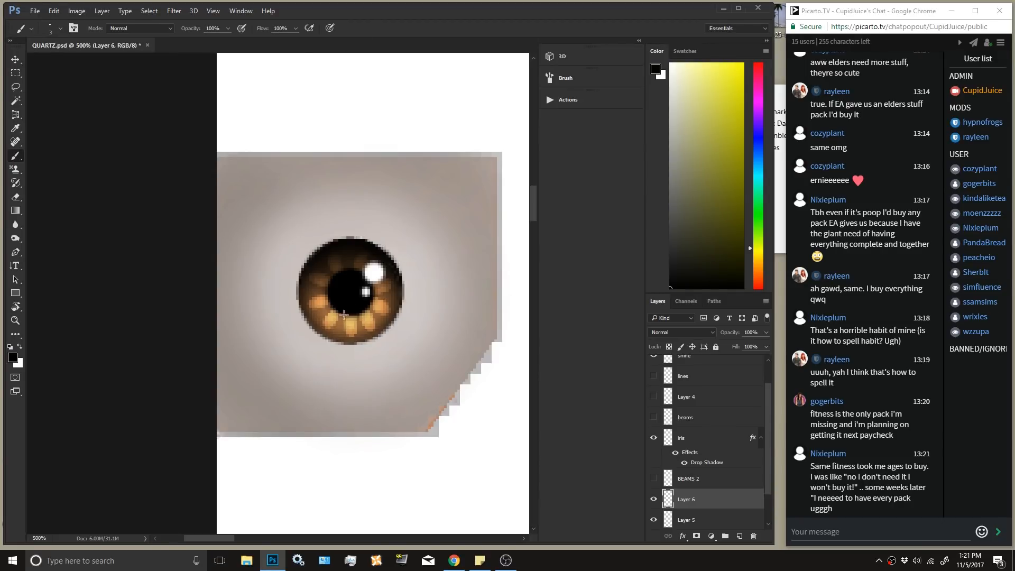
{"action": "mouse_move", "coordinate": [342, 314]}
{"action": "left_mouse_down"}
{"action": "mouse_move", "coordinate": [353, 308]}
{"action": "mouse_move", "coordinate": [342, 278]}
{"action": "mouse_move", "coordinate": [346, 336]}
{"action": "mouse_move", "coordinate": [357, 335]}
{"action": "mouse_move", "coordinate": [360, 314]}
{"action": "mouse_move", "coordinate": [364, 330]}
{"action": "mouse_move", "coordinate": [379, 331]}
{"action": "mouse_move", "coordinate": [370, 304]}
{"action": "mouse_move", "coordinate": [388, 318]}
{"action": "mouse_move", "coordinate": [398, 302]}
{"action": "mouse_move", "coordinate": [380, 295]}
{"action": "mouse_move", "coordinate": [398, 286]}
{"action": "mouse_move", "coordinate": [351, 261]}
{"action": "mouse_move", "coordinate": [347, 268]}
{"action": "mouse_move", "coordinate": [332, 249]}
{"action": "mouse_move", "coordinate": [332, 275]}
{"action": "mouse_move", "coordinate": [305, 271]}
{"action": "mouse_move", "coordinate": [342, 300]}
{"action": "mouse_move", "coordinate": [316, 293]}
{"action": "mouse_move", "coordinate": [302, 304]}
{"action": "mouse_move", "coordinate": [313, 313]}
{"action": "mouse_move", "coordinate": [342, 306]}
{"action": "mouse_move", "coordinate": [315, 318]}
{"action": "mouse_move", "coordinate": [319, 332]}
{"action": "mouse_move", "coordinate": [342, 311]}
{"action": "left_mouse_up"}
{"action": "key", "text": "ctrl+z"}
{"action": "key", "text": "ctrl+alt+z"}
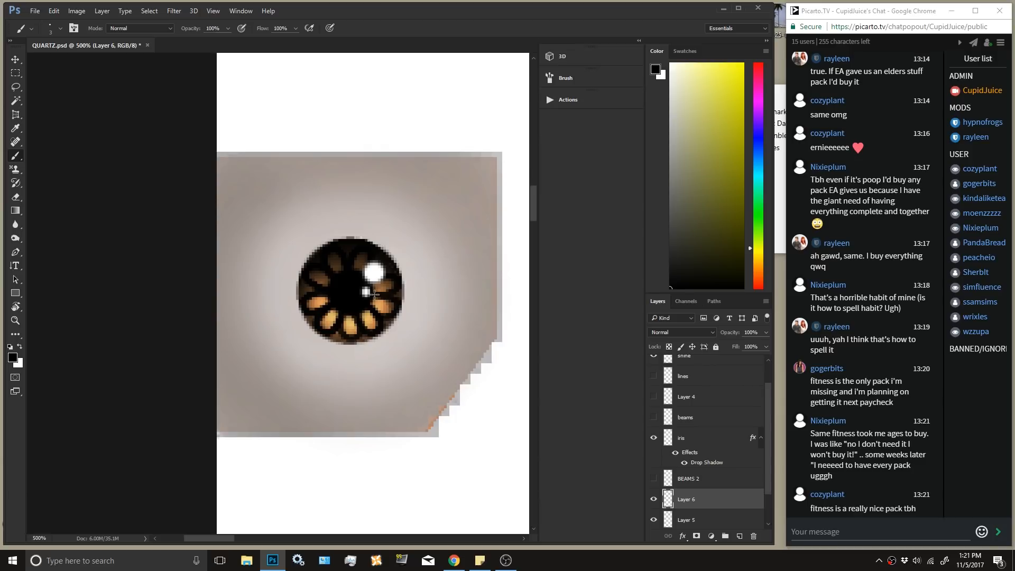
{"action": "mouse_move", "coordinate": [307, 276]}
{"action": "left_mouse_down"}
{"action": "mouse_move", "coordinate": [299, 299]}
{"action": "mouse_move", "coordinate": [317, 332]}
{"action": "mouse_move", "coordinate": [364, 343]}
{"action": "mouse_move", "coordinate": [392, 324]}
{"action": "left_mouse_up"}
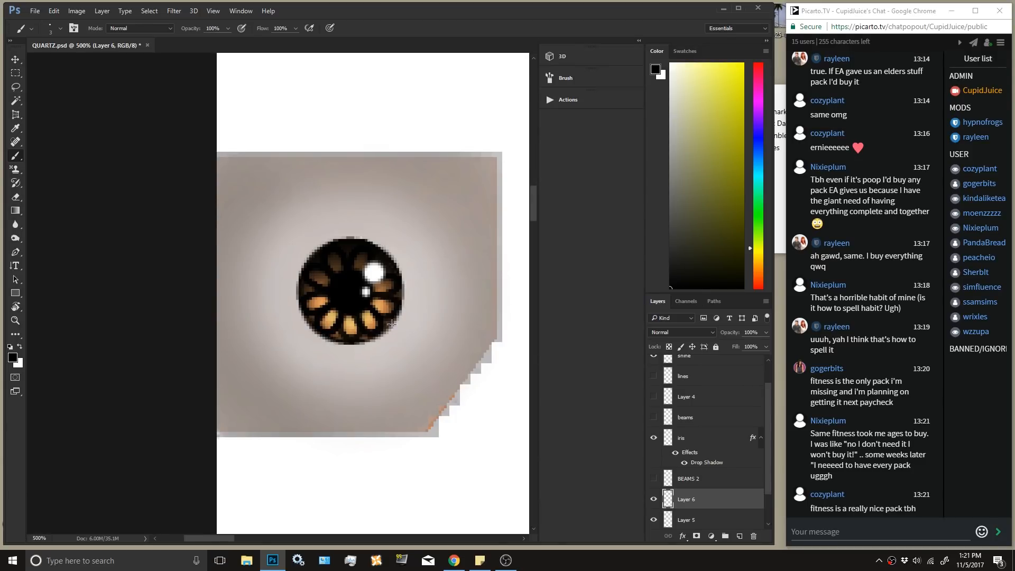
{"action": "mouse_move", "coordinate": [333, 346]}
{"action": "left_mouse_down"}
{"action": "mouse_move", "coordinate": [401, 309]}
{"action": "mouse_move", "coordinate": [406, 283]}
{"action": "mouse_move", "coordinate": [384, 248]}
{"action": "left_mouse_up"}
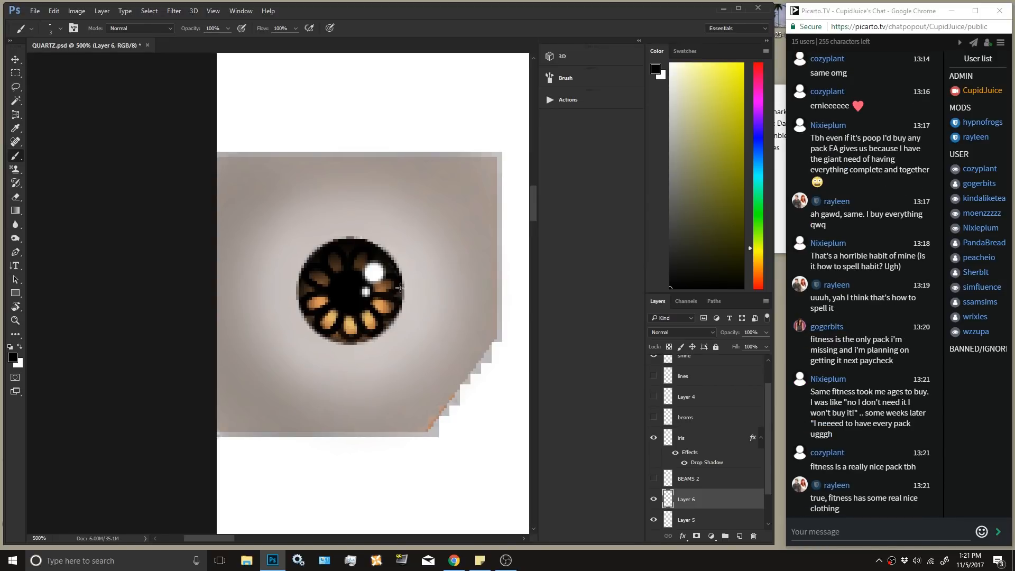
{"action": "left_click_drag", "start_coordinate": [376, 335], "coordinate": [328, 337]}
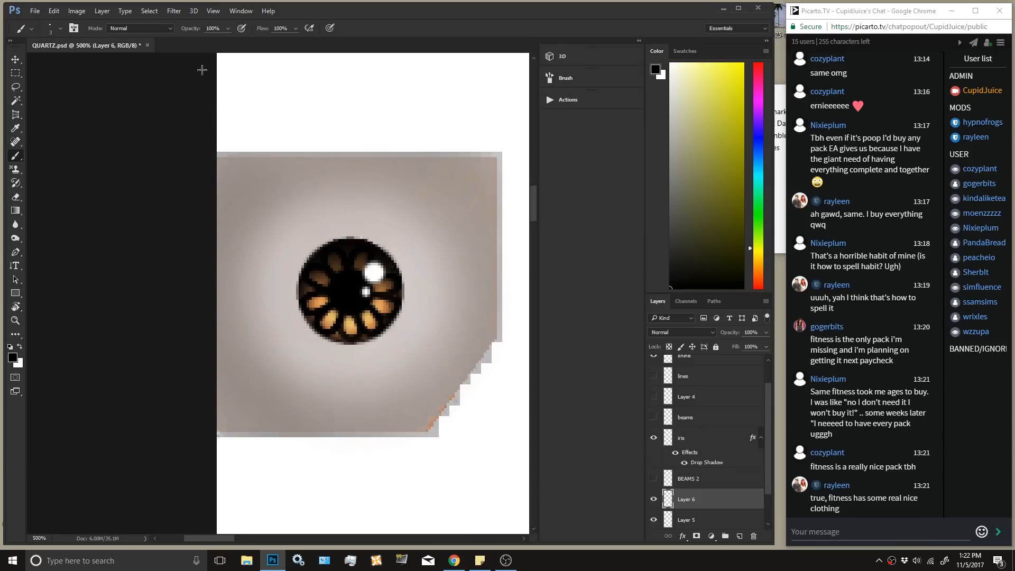
Hide the black outline layer and apply the Blur filter twice to the petals on Layer 5.
{"action": "left_click", "coordinate": [174, 11]}
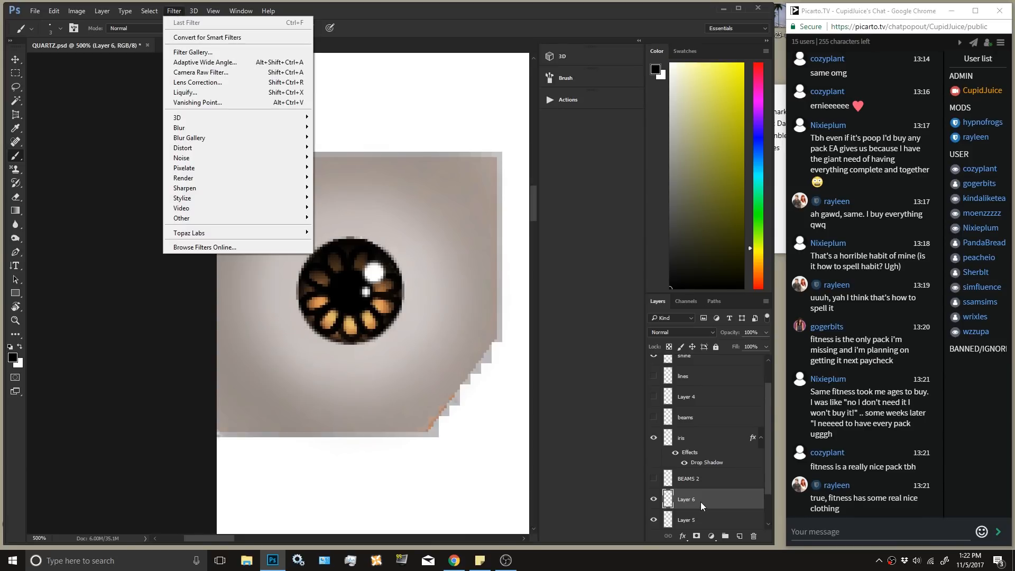
{"action": "left_click", "coordinate": [716, 516]}
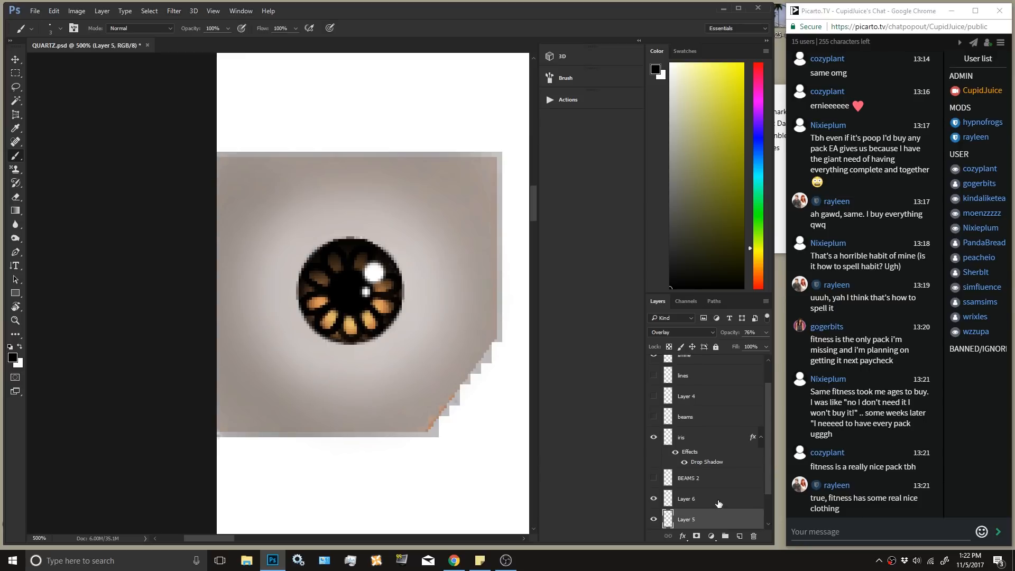
{"action": "left_click", "coordinate": [655, 498]}
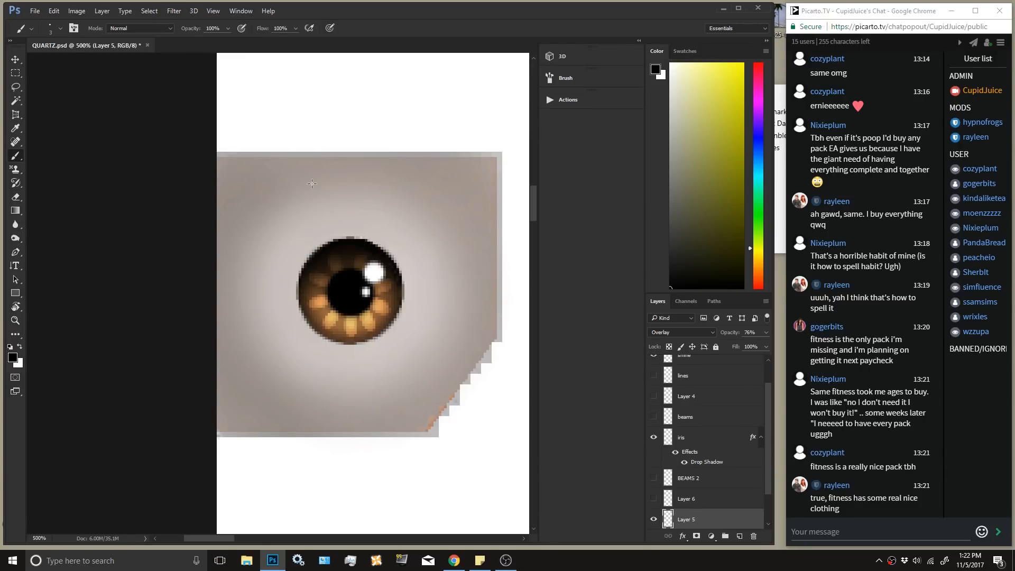
{"action": "left_click", "coordinate": [175, 12]}
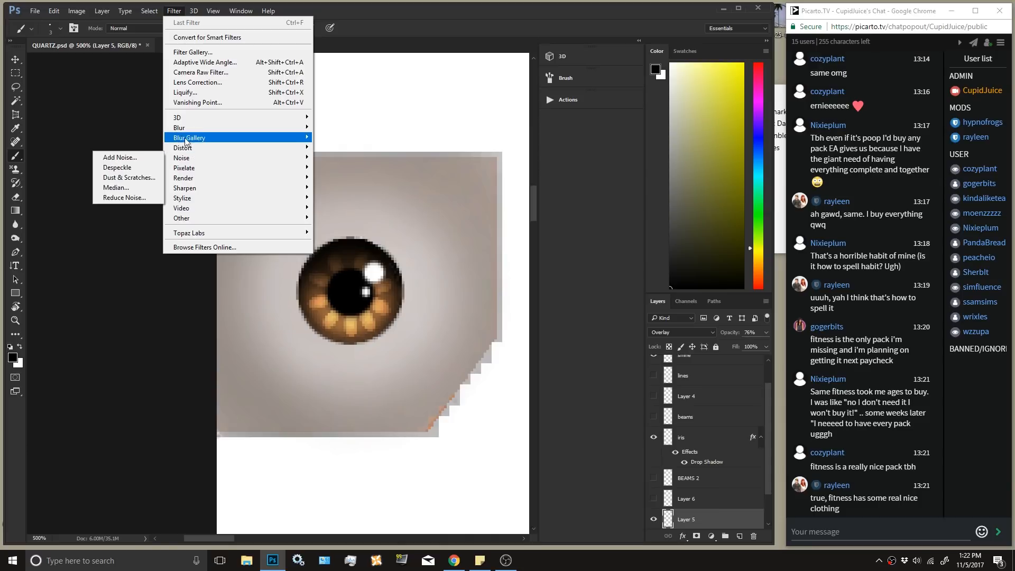
{"action": "mouse_move", "coordinate": [183, 128]}
{"action": "left_click", "coordinate": [138, 138]}
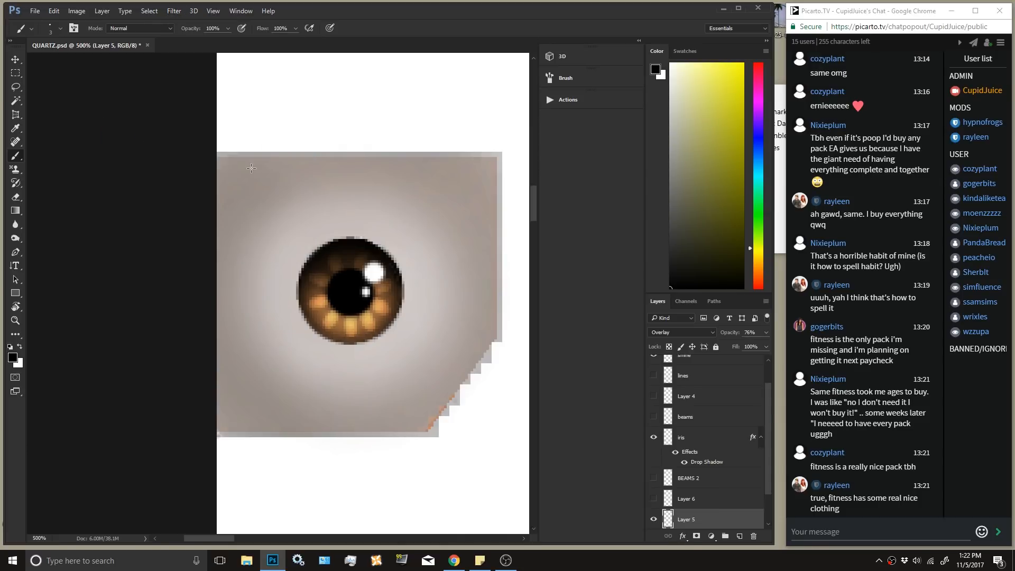
{"action": "left_click", "coordinate": [174, 12]}
{"action": "left_click", "coordinate": [176, 22]}
Show Layer 6 again and apply the Blur filter to its black outlines.
{"action": "left_click", "coordinate": [692, 500]}
{"action": "left_click", "coordinate": [654, 498]}
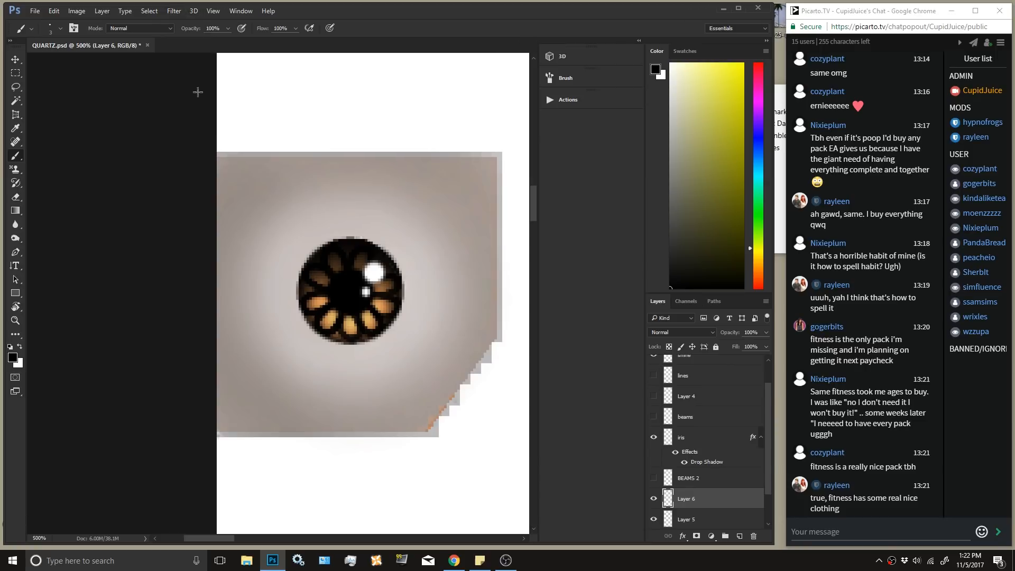
{"action": "left_click", "coordinate": [178, 13]}
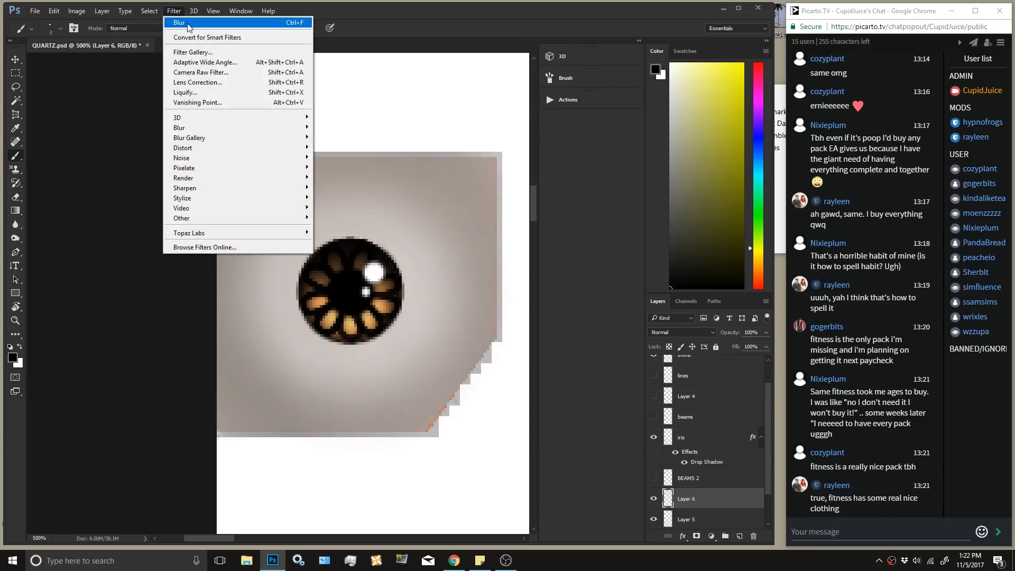
{"action": "left_click", "coordinate": [139, 175]}
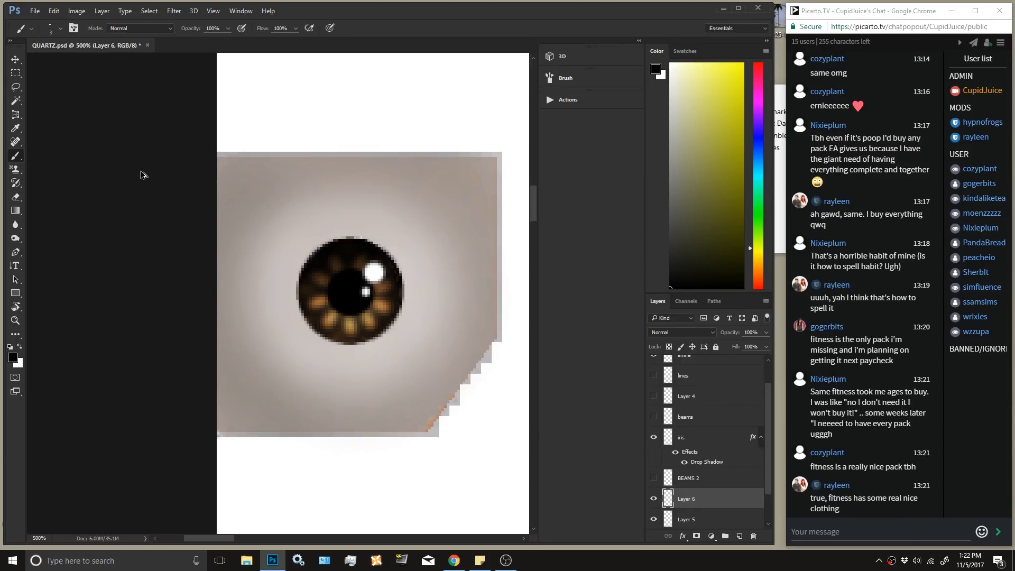
Clear Layer 6, and repaint it with blurred thin black lines radiating from the pupil to the iris edge.
{"action": "key", "text": "ctrl+a"}
{"action": "key", "text": "Delete"}
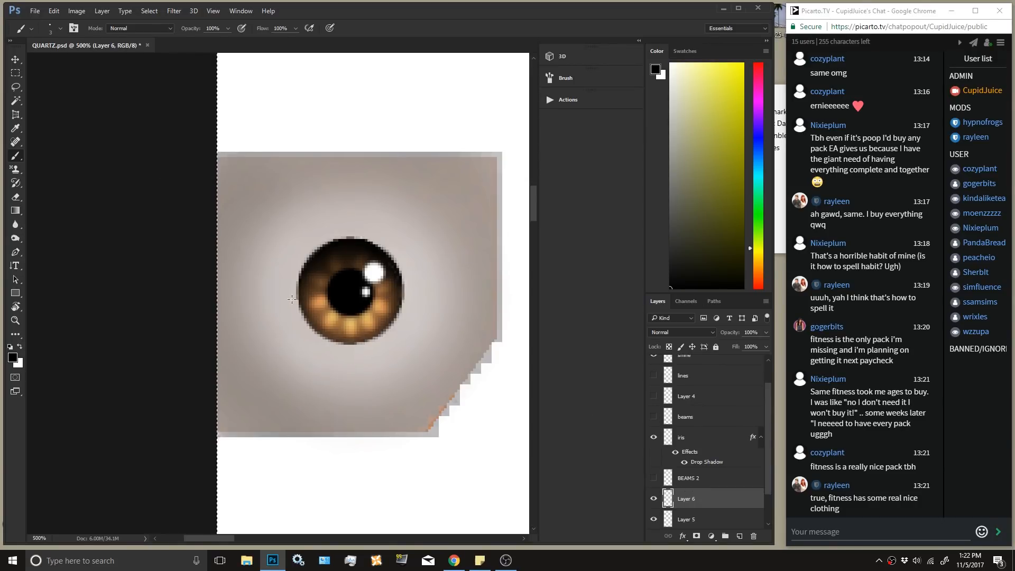
{"action": "mouse_move", "coordinate": [346, 315]}
{"action": "left_mouse_down"}
{"action": "mouse_move", "coordinate": [335, 332]}
{"action": "mouse_move", "coordinate": [390, 326]}
{"action": "left_mouse_up"}
{"action": "left_click_drag", "start_coordinate": [372, 293], "coordinate": [400, 294]}
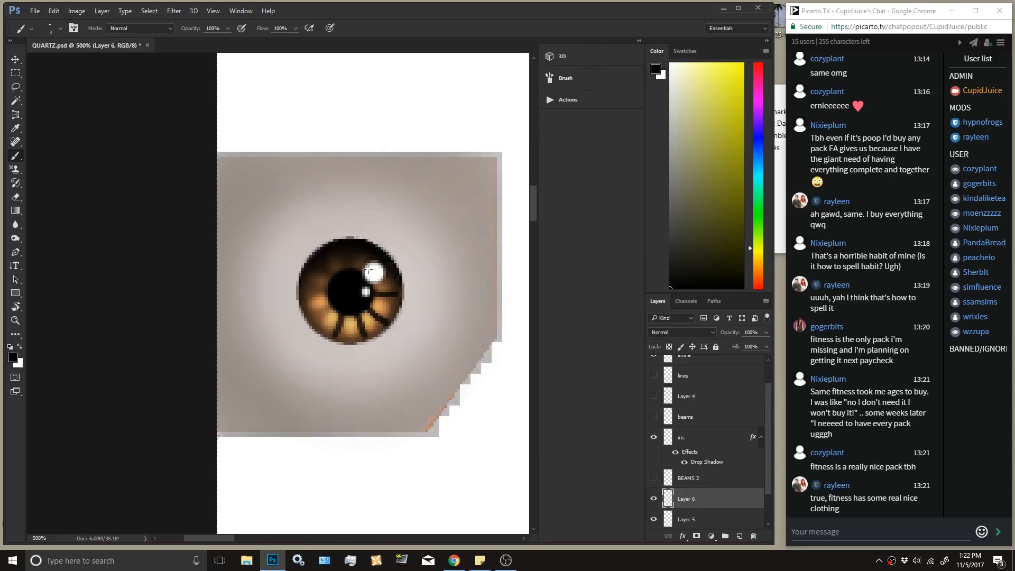
{"action": "mouse_move", "coordinate": [348, 245]}
{"action": "left_mouse_down"}
{"action": "mouse_move", "coordinate": [345, 274]}
{"action": "mouse_move", "coordinate": [340, 264]}
{"action": "mouse_move", "coordinate": [368, 262]}
{"action": "mouse_move", "coordinate": [302, 289]}
{"action": "left_mouse_up"}
{"action": "key", "text": "ctrl+z"}
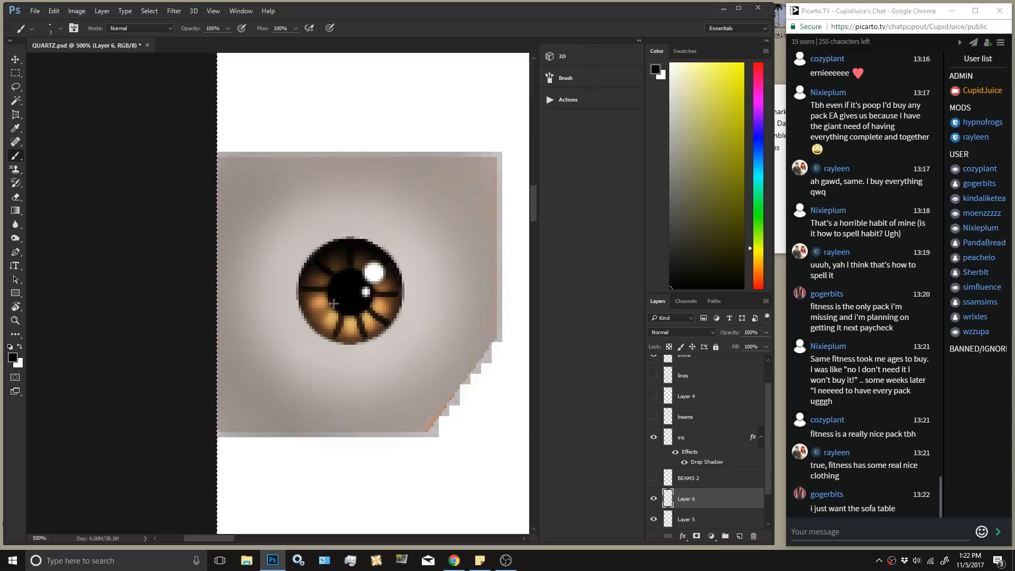
{"action": "left_click", "coordinate": [177, 12]}
{"action": "left_click", "coordinate": [181, 23]}
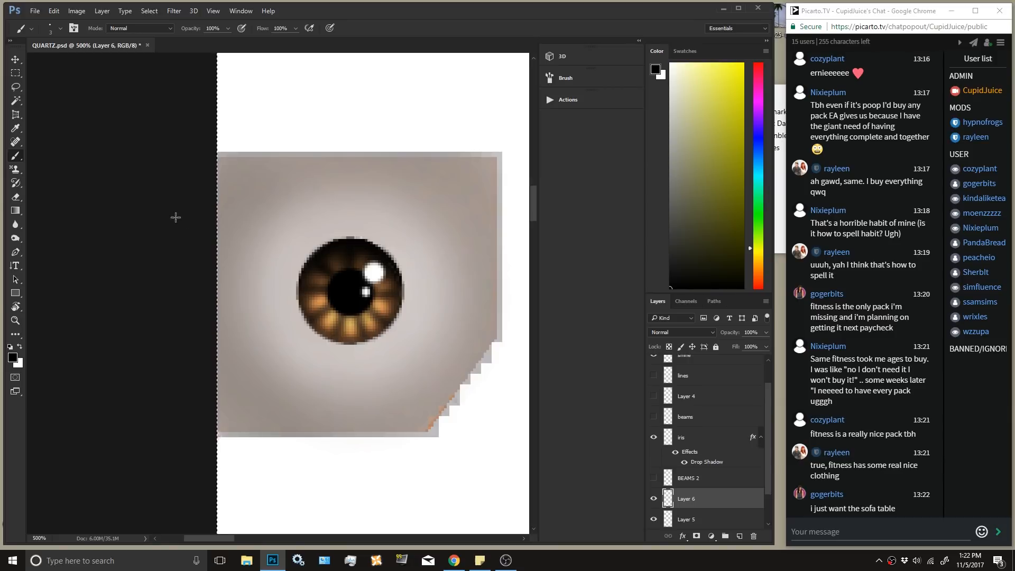
Lower Layer 5's opacity to 66% and Layer 6's to 70%, and duplicate Layer 5 under the suggested name.
{"action": "left_click", "coordinate": [731, 515]}
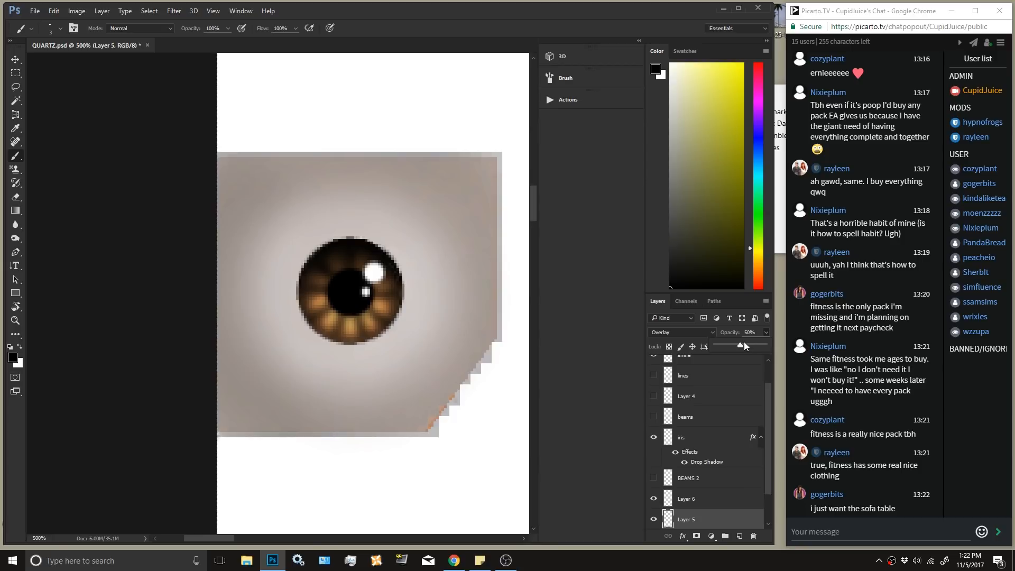
{"action": "left_click", "coordinate": [725, 494]}
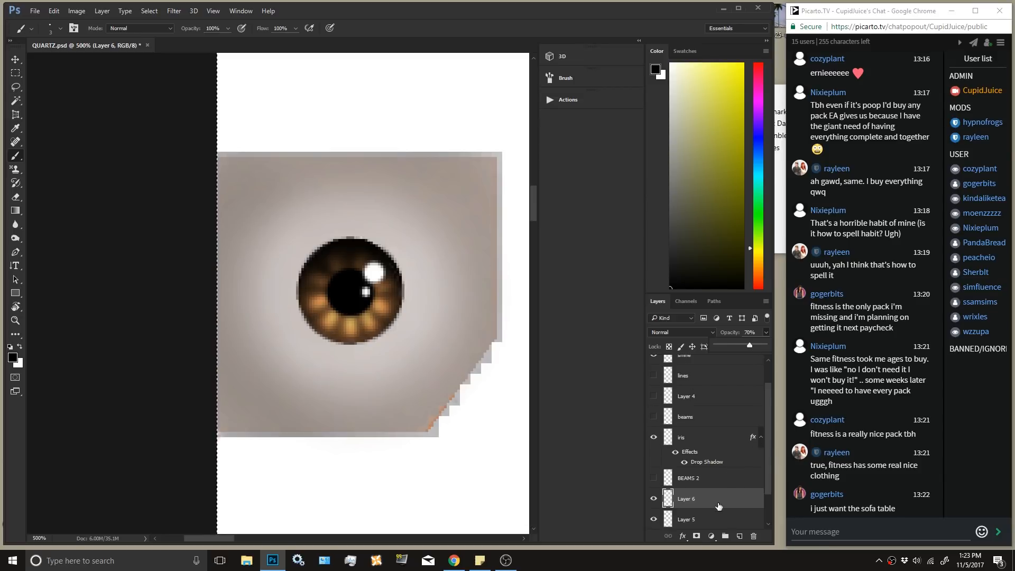
{"action": "left_click", "coordinate": [725, 530]}
{"action": "right_click", "coordinate": [724, 530]}
{"action": "left_click", "coordinate": [765, 83]}
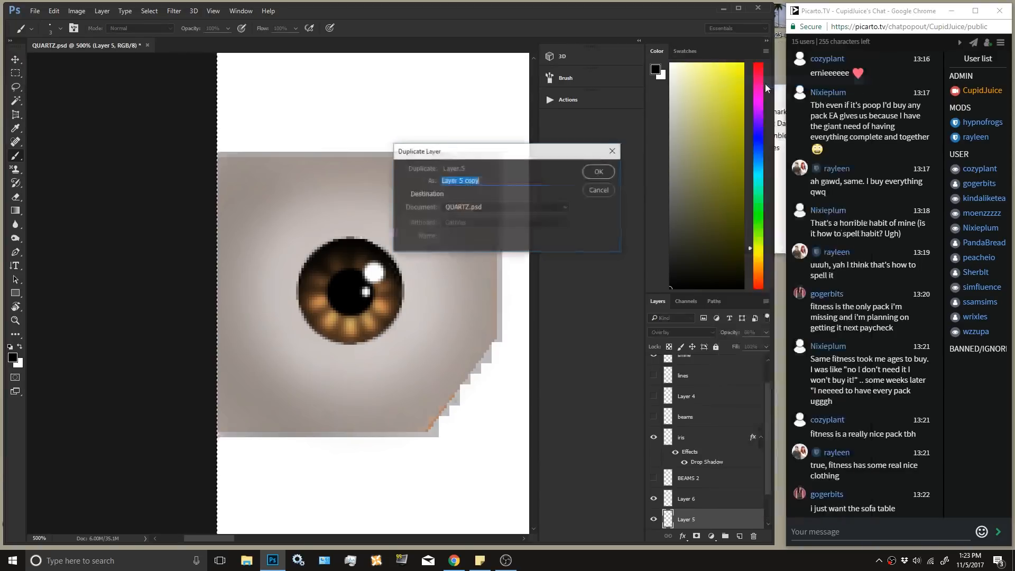
{"action": "key", "text": "Return"}
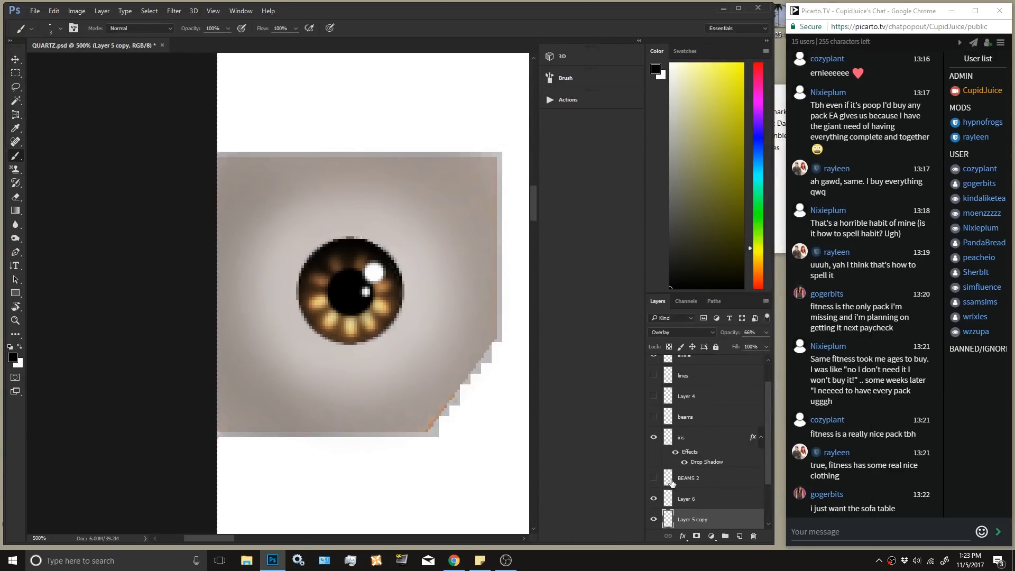
Softly erase the upper iris on Layer 5 copy with a soft round eraser at 48% opacity, and lower the layer's opacity.
{"action": "key", "text": "e"}
{"action": "left_click", "coordinate": [56, 31]}
{"action": "left_click", "coordinate": [55, 32]}
{"action": "left_click", "coordinate": [60, 30]}
{"action": "left_click_drag", "start_coordinate": [134, 172], "coordinate": [135, 120]}
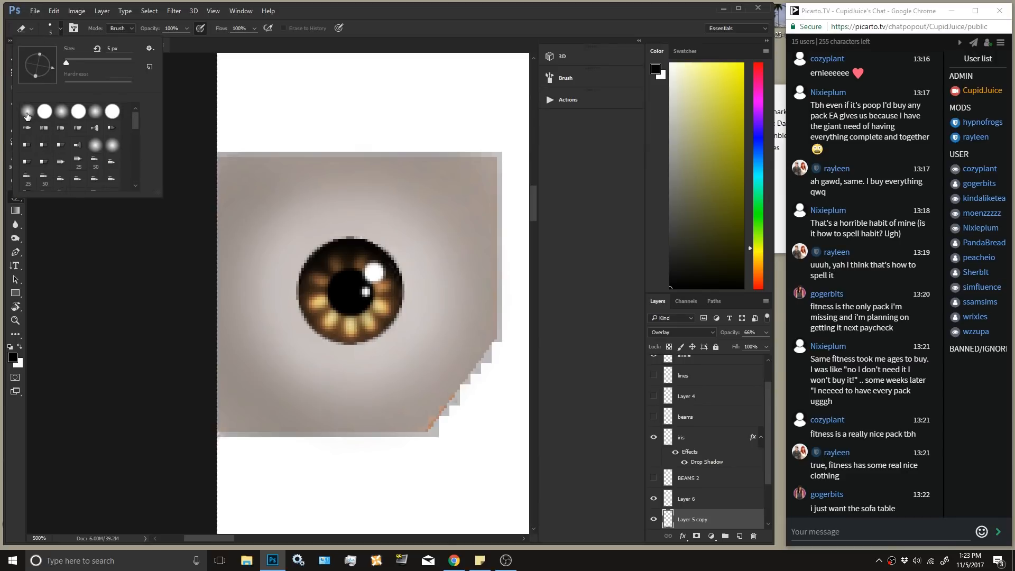
{"action": "left_click", "coordinate": [94, 60]}
{"action": "left_click", "coordinate": [403, 37]}
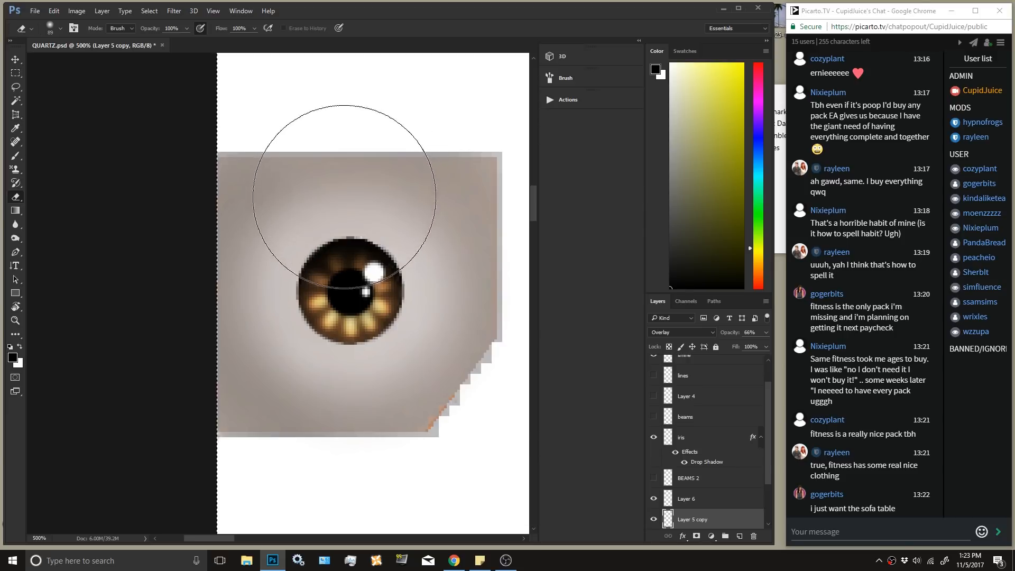
{"action": "left_click", "coordinate": [50, 28]}
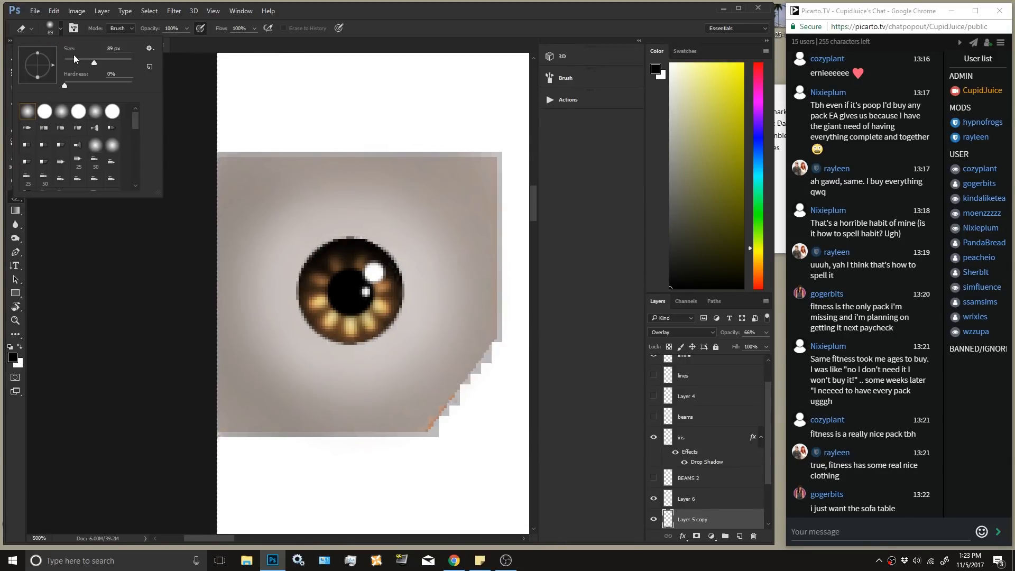
{"action": "left_click", "coordinate": [446, 33]}
{"action": "mouse_move", "coordinate": [372, 233]}
{"action": "left_mouse_down"}
{"action": "mouse_move", "coordinate": [395, 246]}
{"action": "mouse_move", "coordinate": [323, 234]}
{"action": "left_mouse_up"}
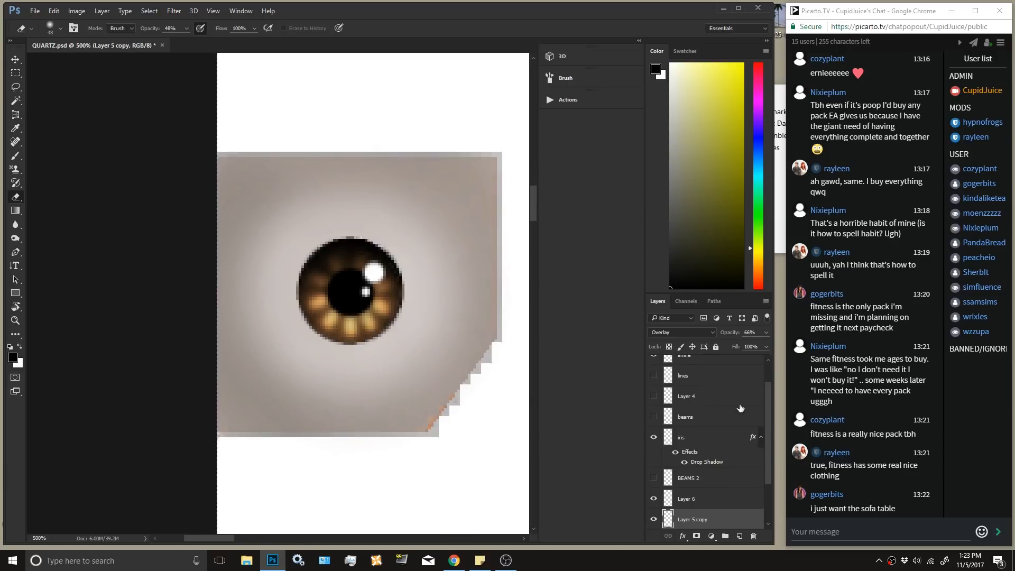
{"action": "left_click_drag", "start_coordinate": [761, 347], "coordinate": [747, 345]}
On a new layer above iris, shade the iris's upper half black with a soft 23 px brush at 17% opacity.
{"action": "left_click", "coordinate": [711, 448]}
{"action": "left_click", "coordinate": [740, 540]}
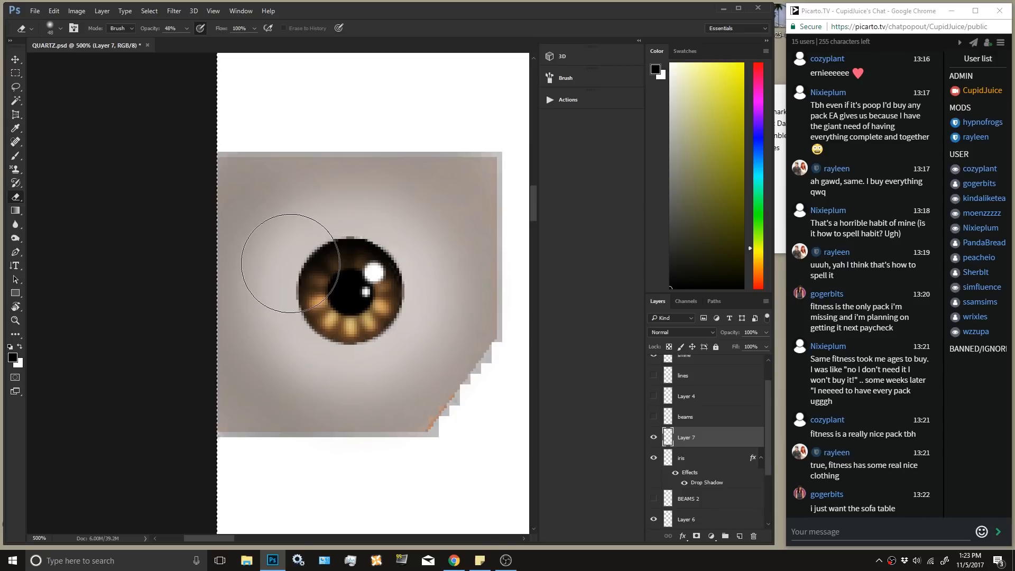
{"action": "left_click", "coordinate": [15, 155]}
{"action": "left_click", "coordinate": [59, 29]}
{"action": "scroll", "coordinate": [26, 116], "scroll_direction": "up", "scroll_amount": 2}
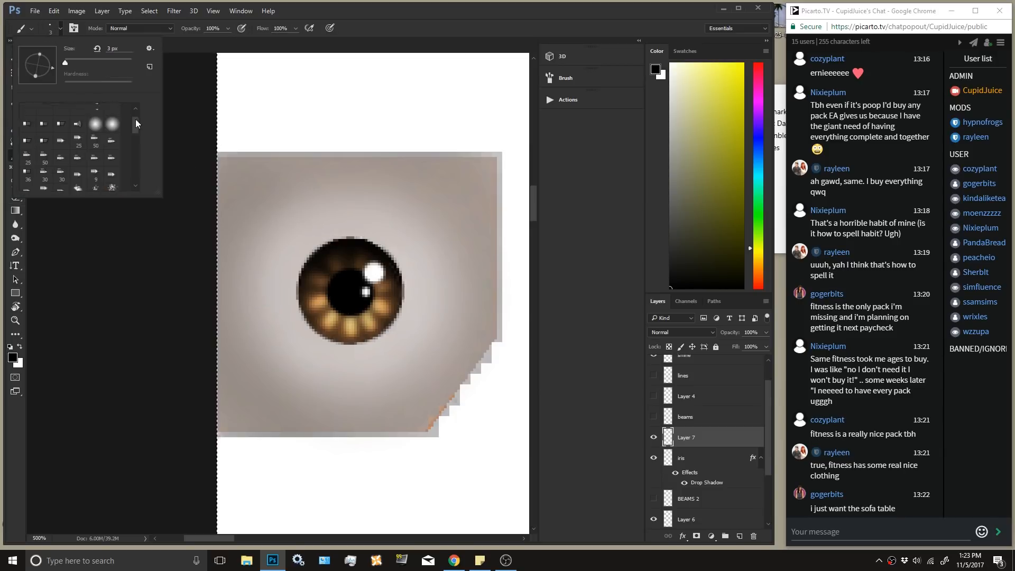
{"action": "left_click_drag", "start_coordinate": [228, 29], "coordinate": [205, 39]}
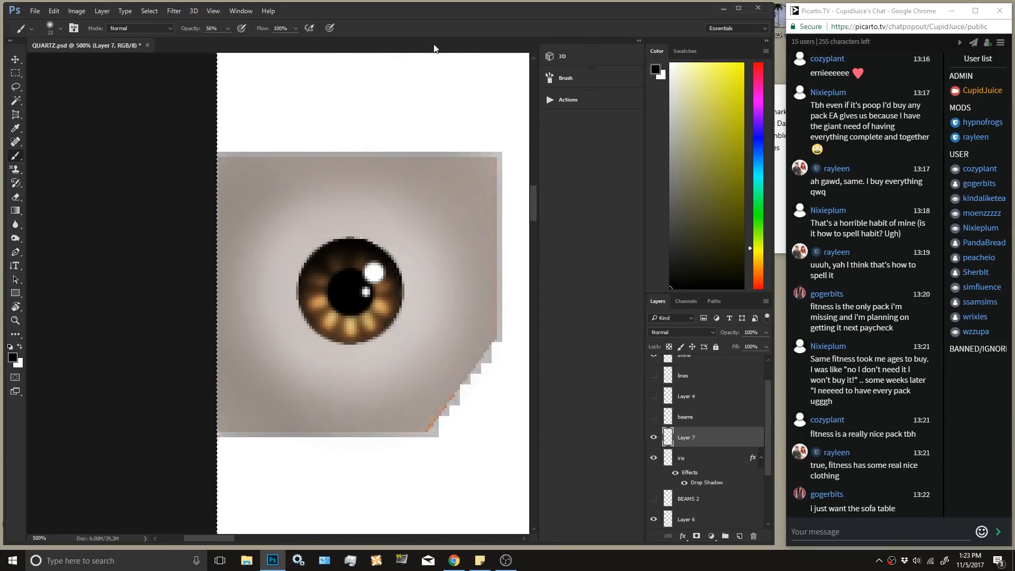
{"action": "left_click_drag", "start_coordinate": [344, 248], "coordinate": [345, 249]}
{"action": "left_click_drag", "start_coordinate": [219, 39], "coordinate": [208, 40]}
{"action": "left_click", "coordinate": [382, 36]}
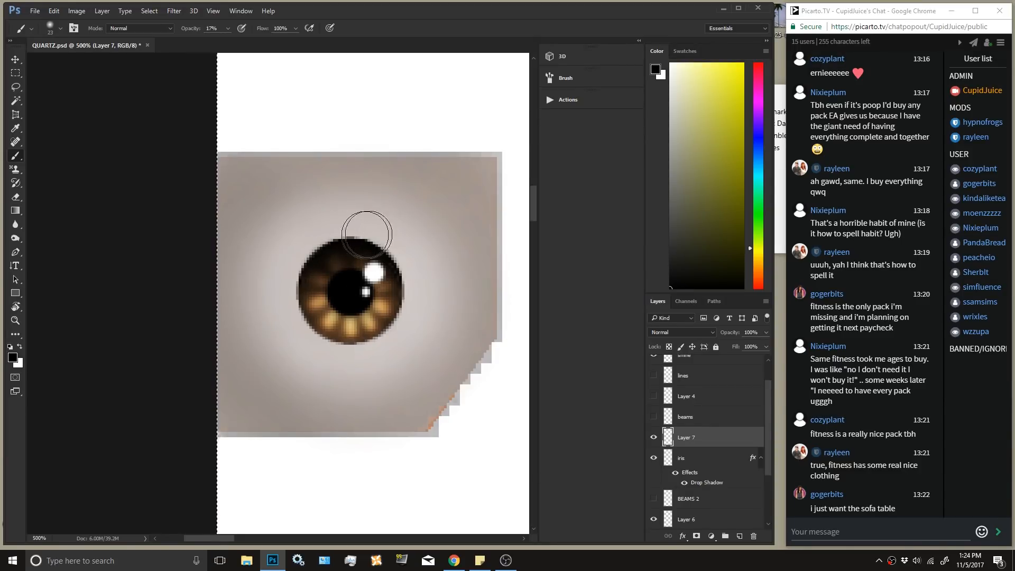
{"action": "mouse_move", "coordinate": [354, 249]}
{"action": "left_mouse_down"}
{"action": "mouse_move", "coordinate": [335, 276]}
{"action": "mouse_move", "coordinate": [371, 237]}
{"action": "mouse_move", "coordinate": [326, 261]}
{"action": "mouse_move", "coordinate": [337, 235]}
{"action": "mouse_move", "coordinate": [348, 248]}
{"action": "mouse_move", "coordinate": [366, 223]}
{"action": "mouse_move", "coordinate": [348, 260]}
{"action": "mouse_move", "coordinate": [352, 232]}
{"action": "mouse_move", "coordinate": [316, 246]}
{"action": "mouse_move", "coordinate": [391, 268]}
{"action": "mouse_move", "coordinate": [346, 257]}
{"action": "mouse_move", "coordinate": [337, 270]}
{"action": "mouse_move", "coordinate": [378, 291]}
{"action": "mouse_move", "coordinate": [386, 252]}
{"action": "mouse_move", "coordinate": [340, 337]}
{"action": "mouse_move", "coordinate": [354, 263]}
{"action": "left_mouse_up"}
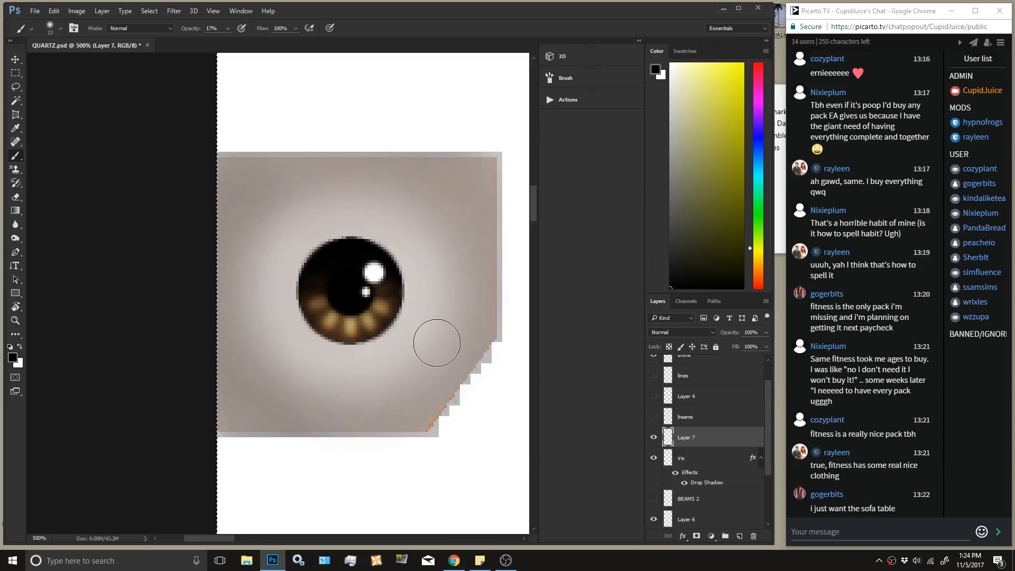
{"action": "right_click", "coordinate": [691, 435]}
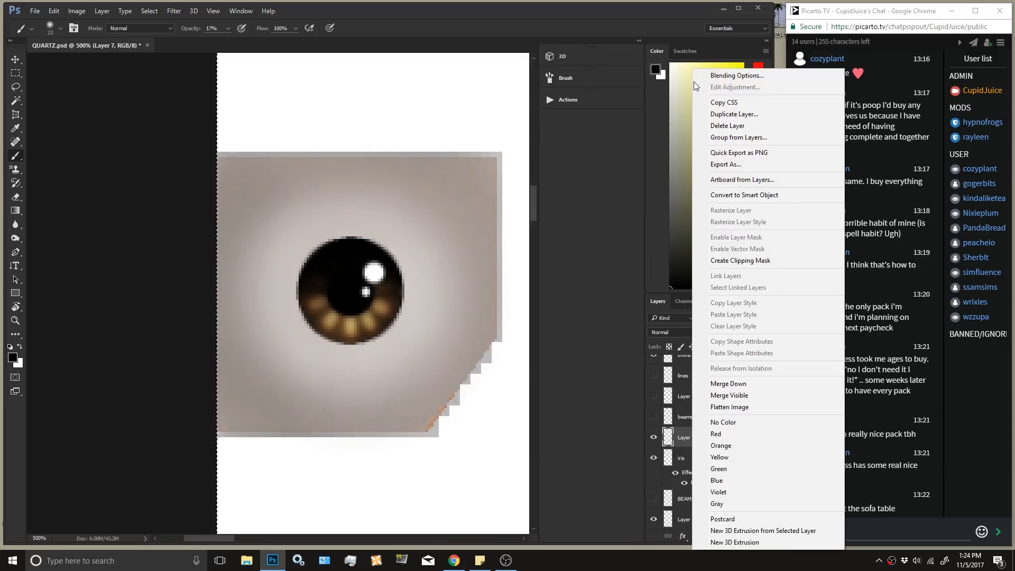
{"action": "left_click", "coordinate": [464, 30]}
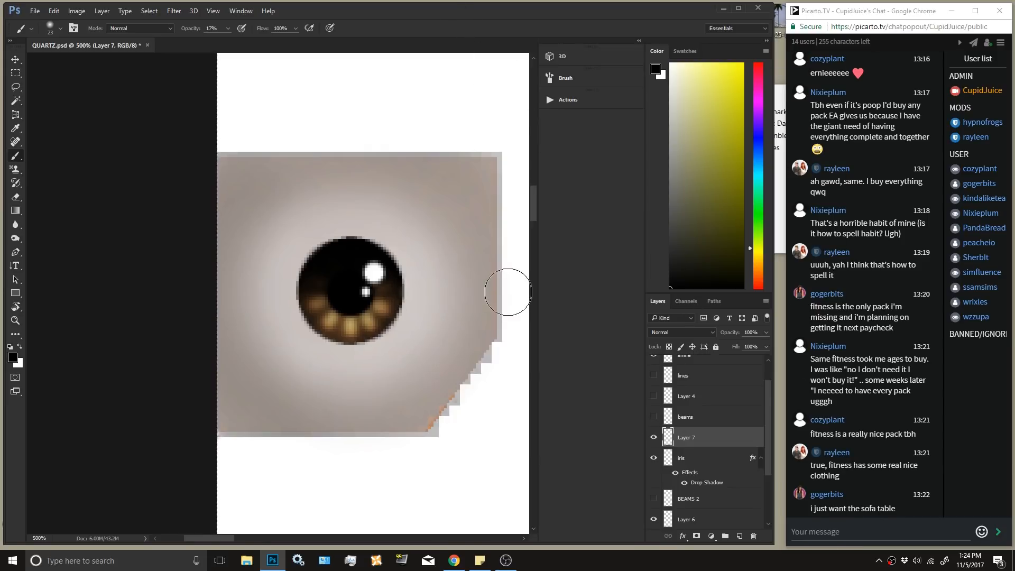
On the color layer, try tinting the iris with a light blue brush in Color mode at 100% opacity, and undo it.
{"action": "scroll", "coordinate": [718, 492], "scroll_direction": "down", "scroll_amount": 3}
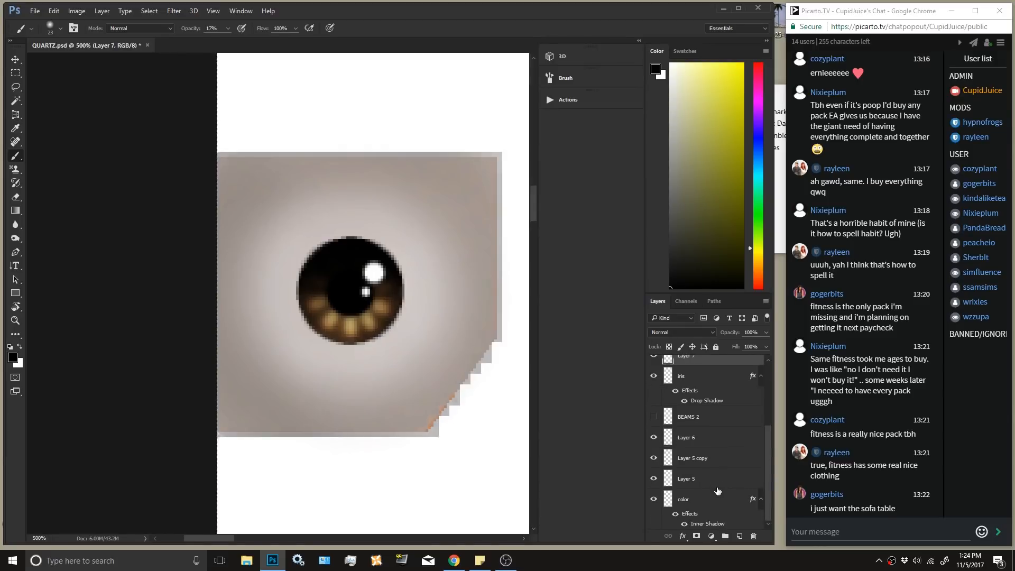
{"action": "left_click", "coordinate": [713, 503]}
{"action": "left_click", "coordinate": [687, 51]}
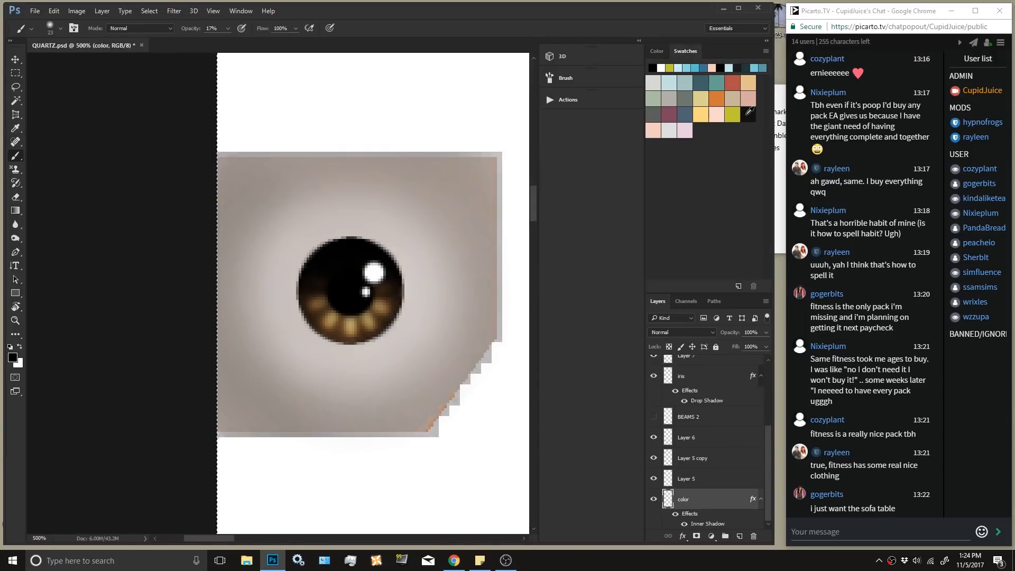
{"action": "left_click", "coordinate": [751, 67]}
{"action": "left_click", "coordinate": [140, 28]}
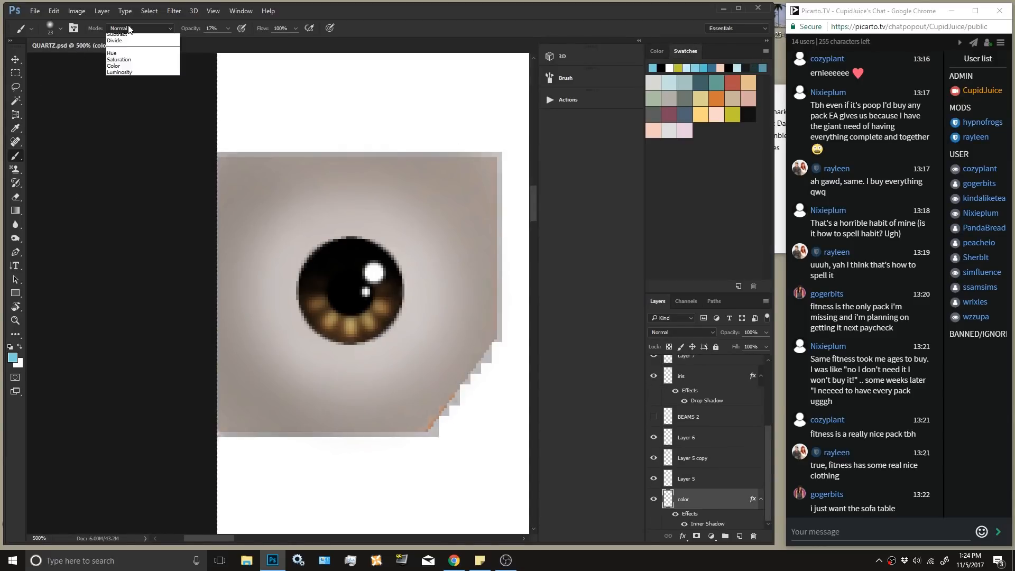
{"action": "left_click", "coordinate": [119, 240]}
{"action": "left_click", "coordinate": [228, 28]}
{"action": "left_click_drag", "start_coordinate": [238, 41], "coordinate": [354, 56]}
{"action": "mouse_move", "coordinate": [323, 302]}
{"action": "left_mouse_down"}
{"action": "mouse_move", "coordinate": [344, 253]}
{"action": "mouse_move", "coordinate": [293, 290]}
{"action": "left_mouse_up"}
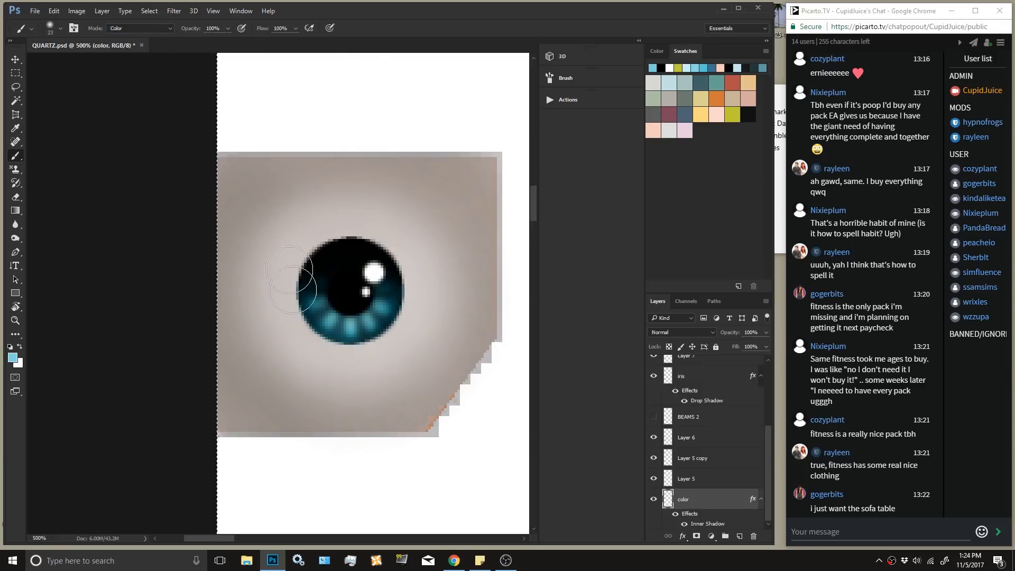
{"action": "key", "text": "ctrl+z"}
Shift the color layer's brown iris to blue with a Hue/Saturation adjustment.
{"action": "left_click", "coordinate": [79, 12]}
{"action": "mouse_move", "coordinate": [95, 36]}
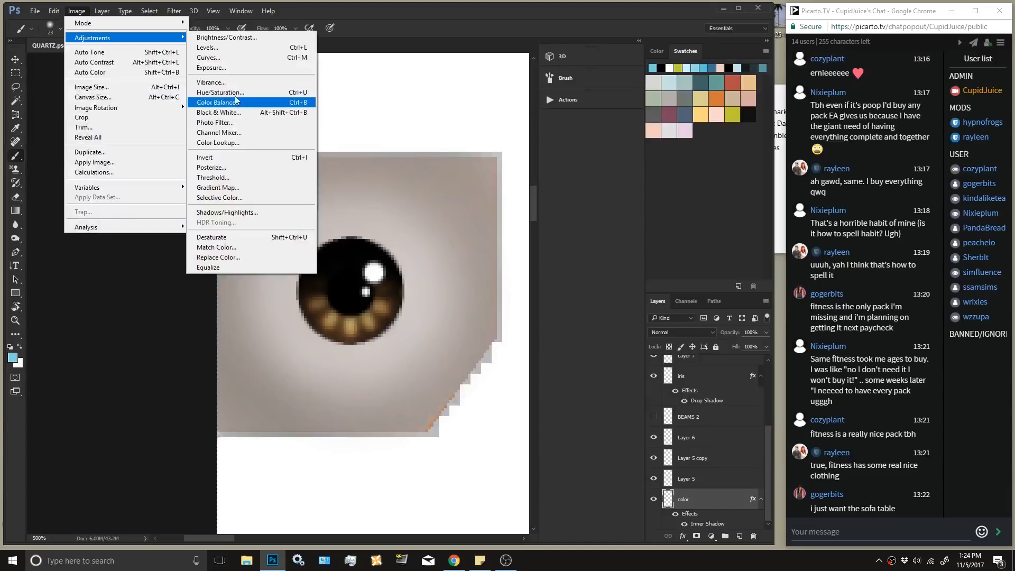
{"action": "left_click", "coordinate": [235, 93]}
{"action": "mouse_move", "coordinate": [664, 392]}
{"action": "left_mouse_down"}
{"action": "mouse_move", "coordinate": [685, 389]}
{"action": "mouse_move", "coordinate": [611, 389]}
{"action": "mouse_move", "coordinate": [708, 400]}
{"action": "mouse_move", "coordinate": [613, 393]}
{"action": "mouse_move", "coordinate": [710, 391]}
{"action": "left_mouse_up"}
{"action": "left_click", "coordinate": [776, 342]}
{"action": "key", "text": "b"}
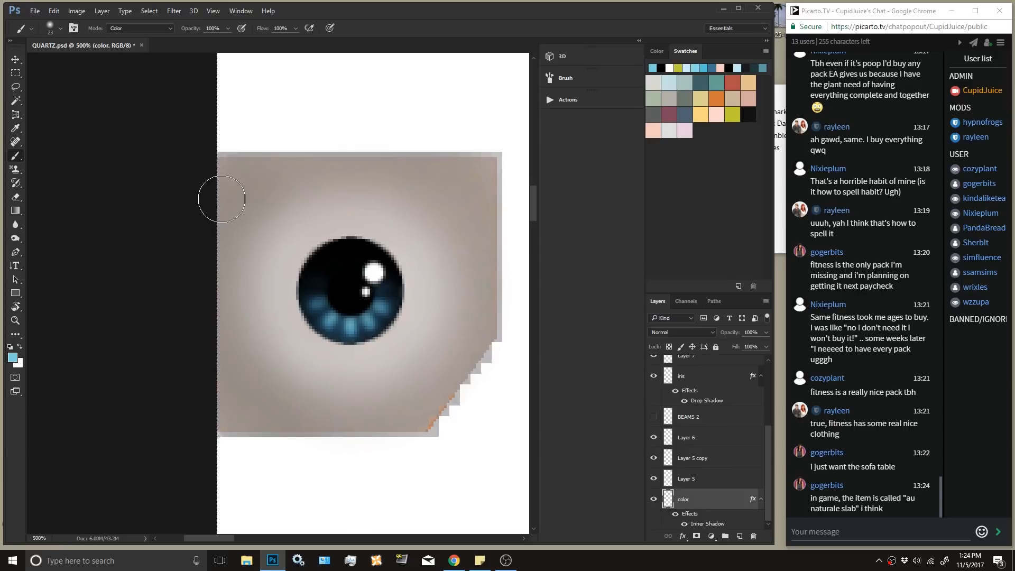
Keep the brush in Color mode and paint light blue over the iris on the color layer.
{"action": "left_click", "coordinate": [134, 28]}
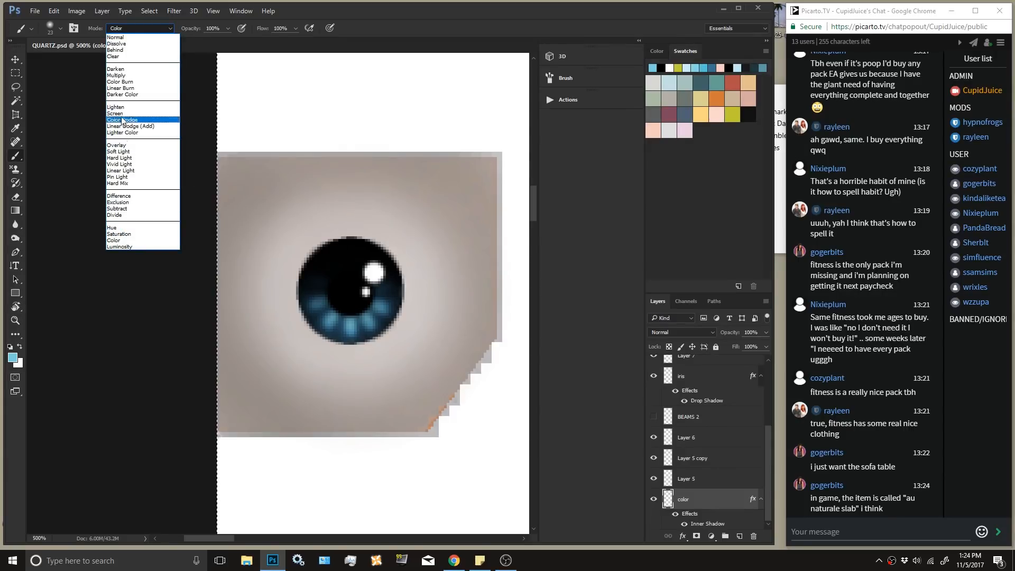
{"action": "left_click", "coordinate": [121, 240]}
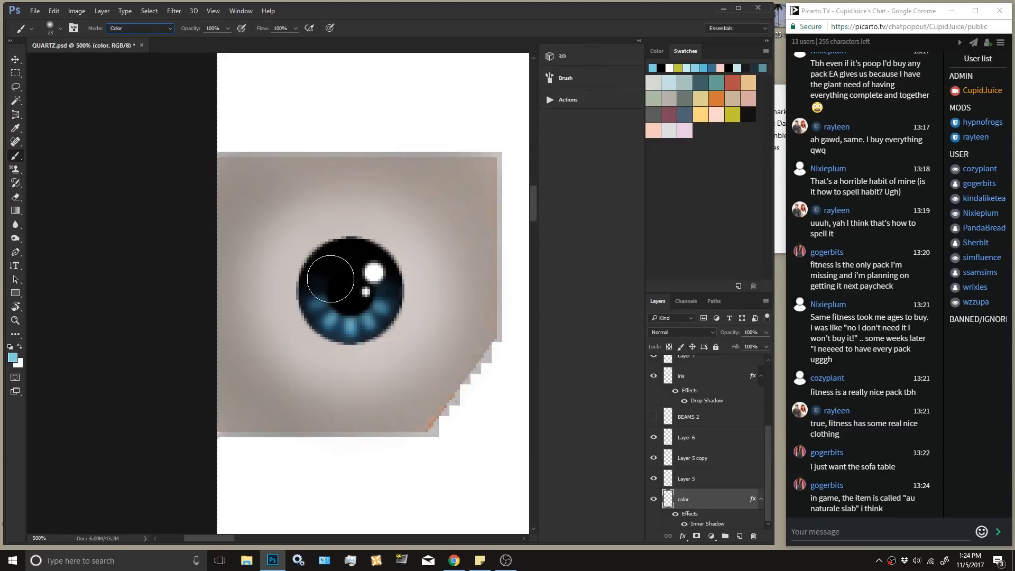
{"action": "mouse_move", "coordinate": [346, 279]}
{"action": "left_mouse_down"}
{"action": "mouse_move", "coordinate": [339, 303]}
{"action": "mouse_move", "coordinate": [353, 273]}
{"action": "mouse_move", "coordinate": [362, 290]}
{"action": "mouse_move", "coordinate": [355, 282]}
{"action": "mouse_move", "coordinate": [349, 296]}
{"action": "mouse_move", "coordinate": [392, 279]}
{"action": "mouse_move", "coordinate": [349, 257]}
{"action": "mouse_move", "coordinate": [316, 279]}
{"action": "mouse_move", "coordinate": [317, 318]}
{"action": "mouse_move", "coordinate": [361, 329]}
{"action": "left_mouse_up"}
{"action": "mouse_move", "coordinate": [353, 307]}
{"action": "left_mouse_down"}
{"action": "mouse_move", "coordinate": [380, 280]}
{"action": "mouse_move", "coordinate": [387, 318]}
{"action": "mouse_move", "coordinate": [292, 322]}
{"action": "mouse_move", "coordinate": [370, 259]}
{"action": "mouse_move", "coordinate": [291, 323]}
{"action": "mouse_move", "coordinate": [389, 319]}
{"action": "mouse_move", "coordinate": [349, 271]}
{"action": "mouse_move", "coordinate": [385, 308]}
{"action": "mouse_move", "coordinate": [336, 313]}
{"action": "mouse_move", "coordinate": [315, 298]}
{"action": "mouse_move", "coordinate": [294, 340]}
{"action": "mouse_move", "coordinate": [311, 356]}
{"action": "mouse_move", "coordinate": [378, 361]}
{"action": "mouse_move", "coordinate": [405, 331]}
{"action": "mouse_move", "coordinate": [392, 291]}
{"action": "left_mouse_up"}
{"action": "mouse_move", "coordinate": [361, 345]}
{"action": "left_mouse_down"}
{"action": "mouse_move", "coordinate": [317, 320]}
{"action": "mouse_move", "coordinate": [333, 291]}
{"action": "mouse_move", "coordinate": [338, 338]}
{"action": "mouse_move", "coordinate": [327, 231]}
{"action": "left_mouse_up"}
{"action": "mouse_move", "coordinate": [347, 299]}
{"action": "left_mouse_down"}
{"action": "mouse_move", "coordinate": [355, 281]}
{"action": "mouse_move", "coordinate": [341, 300]}
{"action": "left_mouse_up"}
Try the red swatch around the pupil, and tint the inner iris with the pale yellow swatch instead.
{"action": "left_click", "coordinate": [732, 79]}
{"action": "left_click_drag", "start_coordinate": [351, 283], "coordinate": [370, 275]}
{"action": "left_click", "coordinate": [699, 97]}
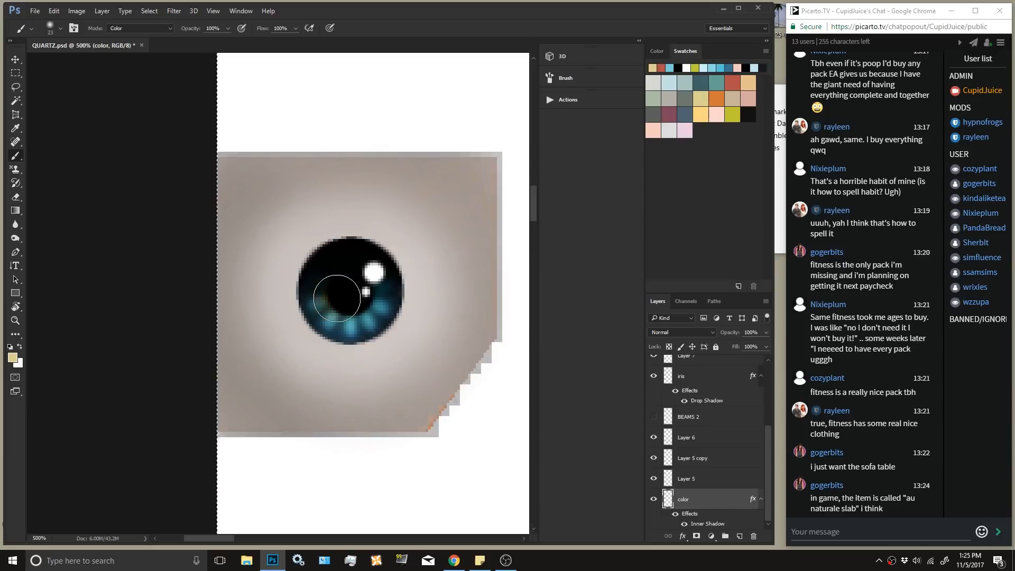
{"action": "mouse_move", "coordinate": [348, 276]}
{"action": "left_mouse_down"}
{"action": "mouse_move", "coordinate": [343, 291]}
{"action": "mouse_move", "coordinate": [360, 281]}
{"action": "left_mouse_up"}
Save the document as a Photoshop file named QUARTZ V2 NONDEFAULTS in the QUARTZ V2 PSDs folder.
{"action": "key", "text": "ctrl+minus"}
{"action": "key", "text": "ctrl+minus"}
{"action": "key", "text": "ctrl+minus"}
{"action": "key", "text": "ctrl+minus"}
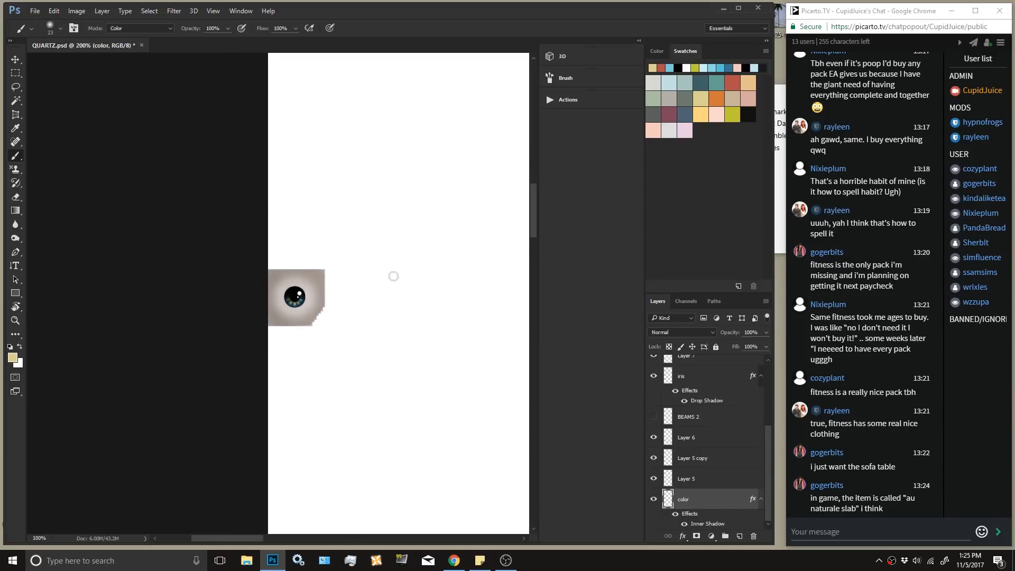
{"action": "left_click", "coordinate": [35, 11]}
{"action": "left_click", "coordinate": [98, 128]}
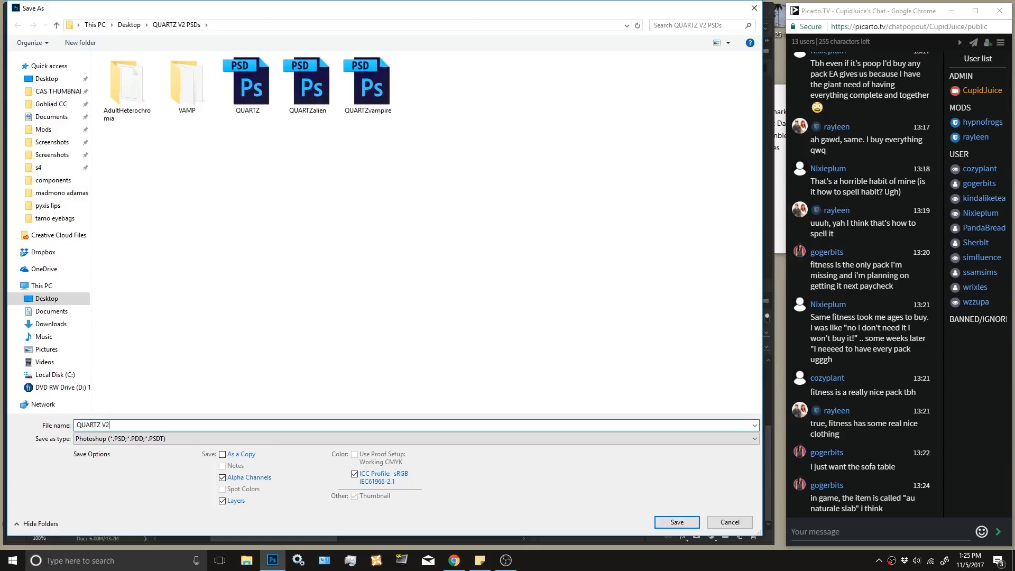
{"action": "type", "text": "V2 NONDEFAULTS"}
{"action": "key", "text": "Return"}
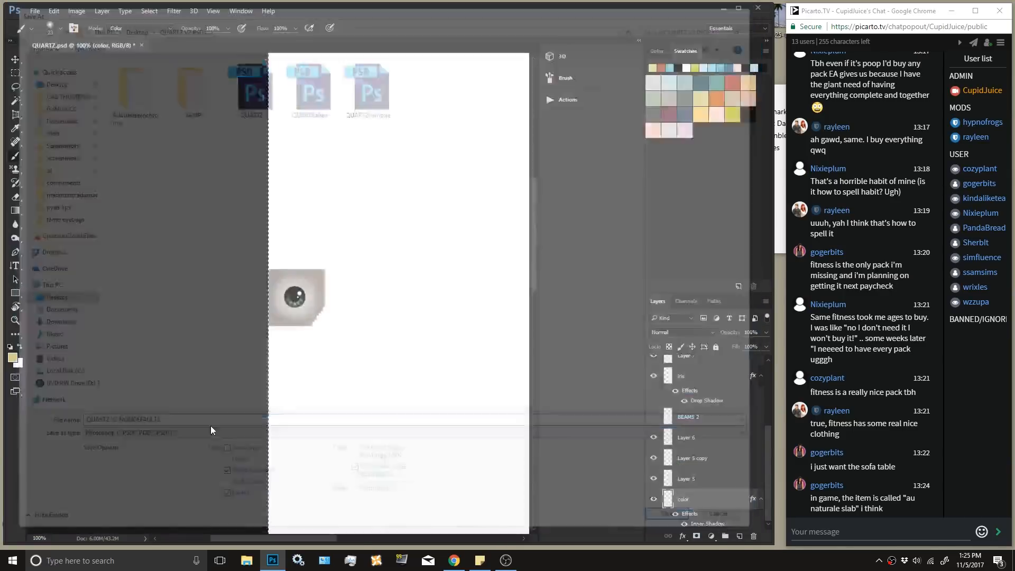
{"action": "key", "text": "Return"}
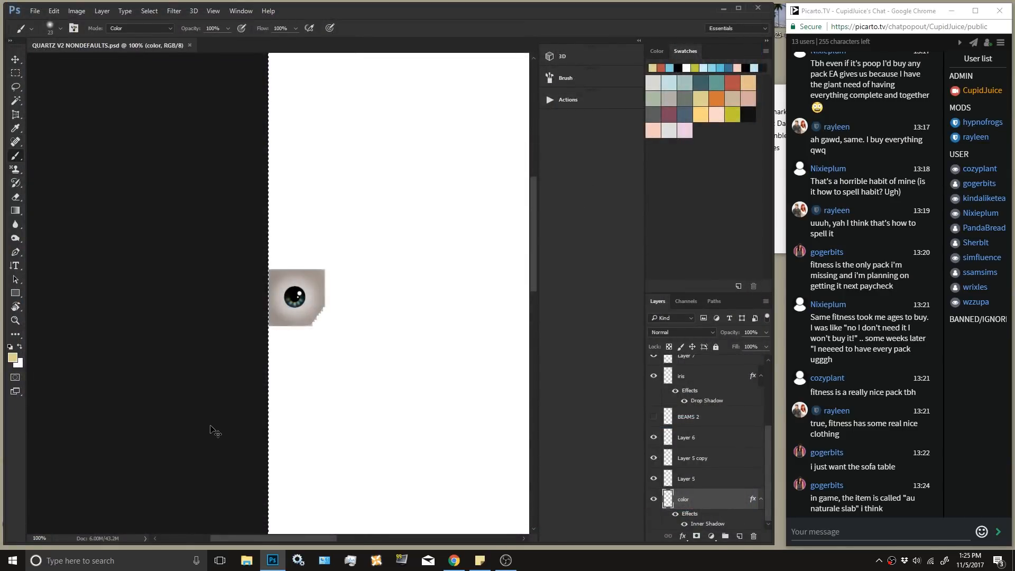
Compare the iris with and without Layer 5, Layer 5 copy and Layer 6 by hiding them and showing them again.
{"action": "key", "text": "ctrl+plus"}
{"action": "key", "text": "ctrl+plus"}
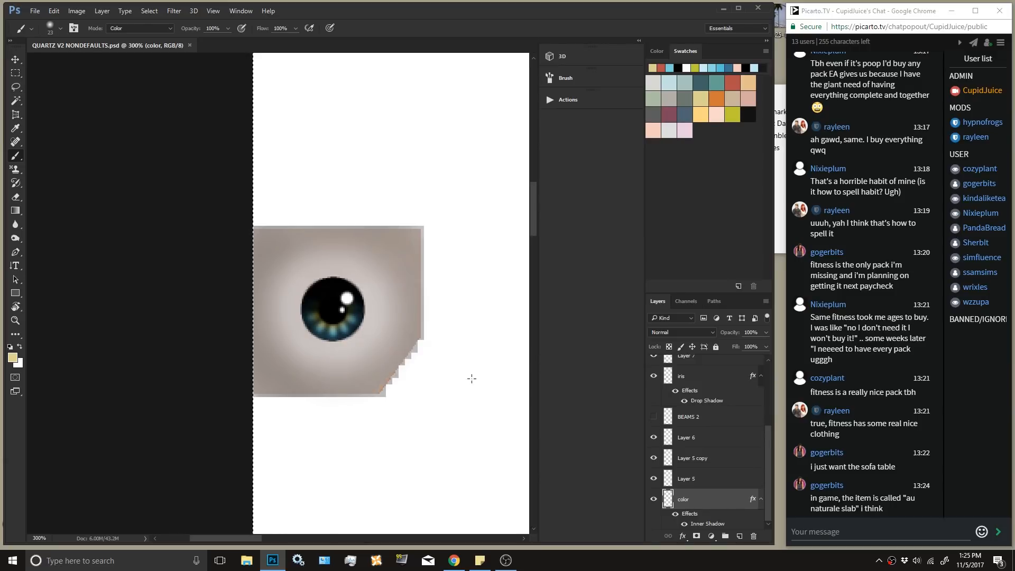
{"action": "left_click", "coordinate": [654, 479]}
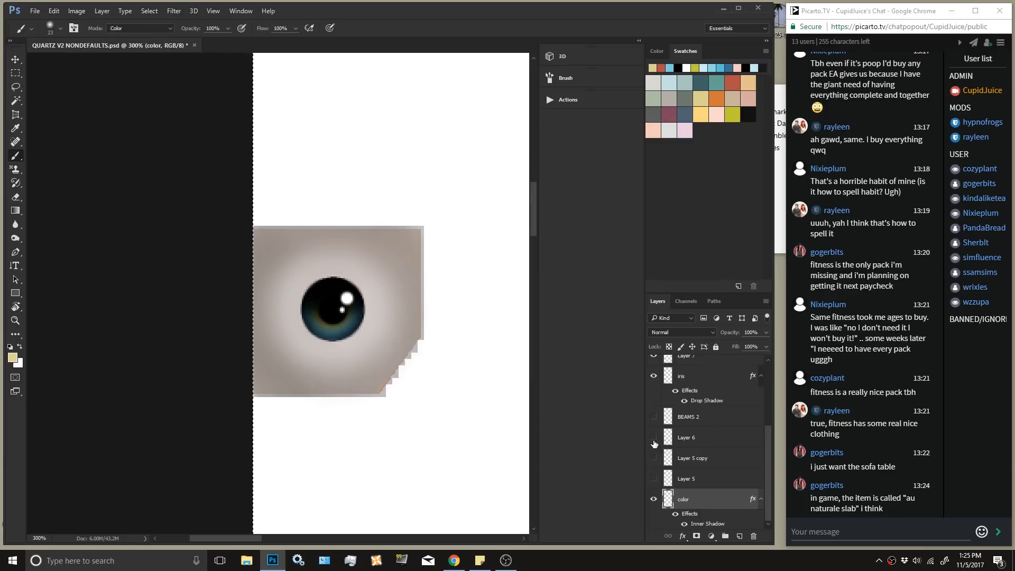
{"action": "left_click_drag", "start_coordinate": [654, 461], "coordinate": [654, 479]}
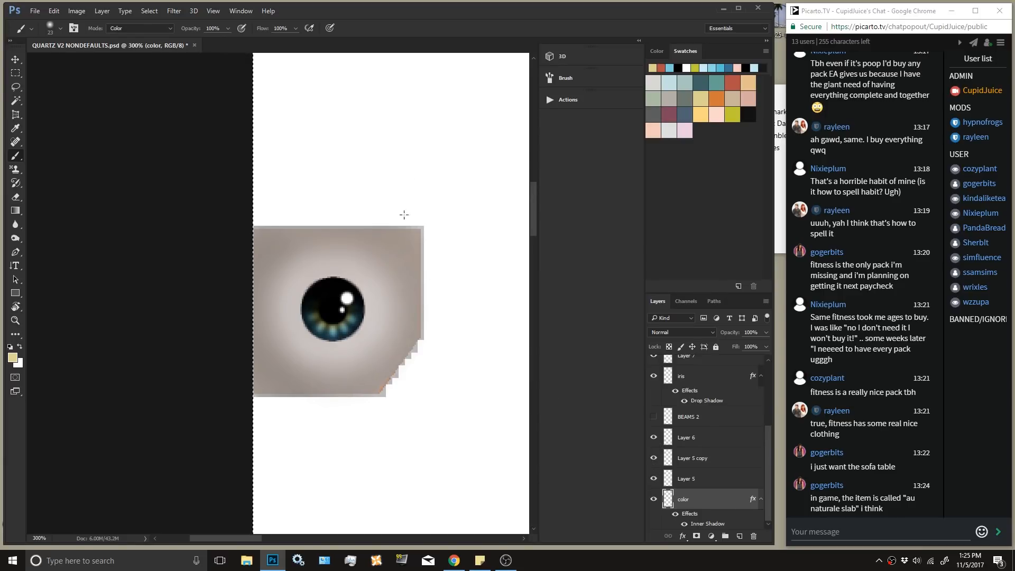
Switch to the Picarto chat window in Chrome.
{"action": "left_click", "coordinate": [962, 465]}
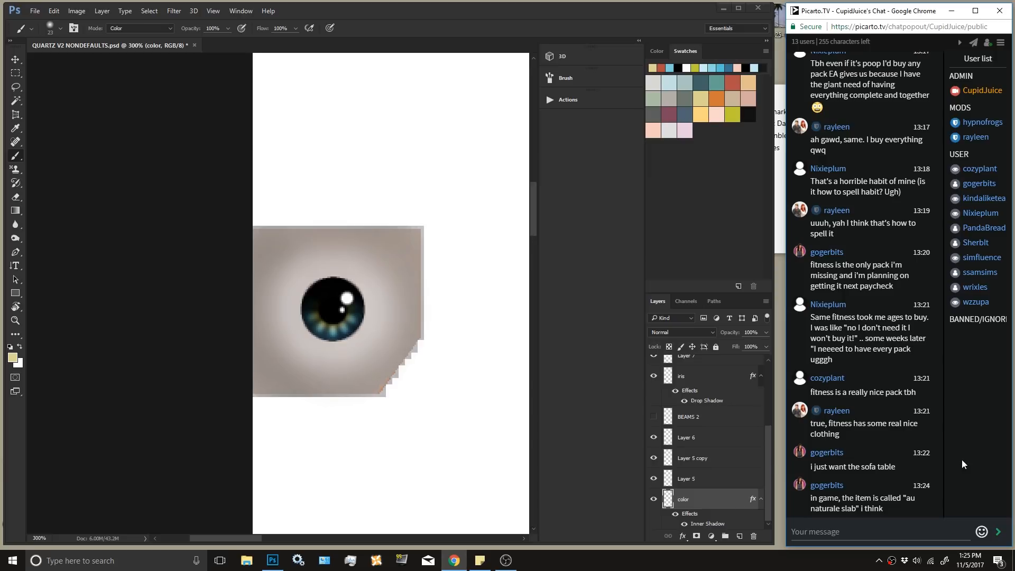